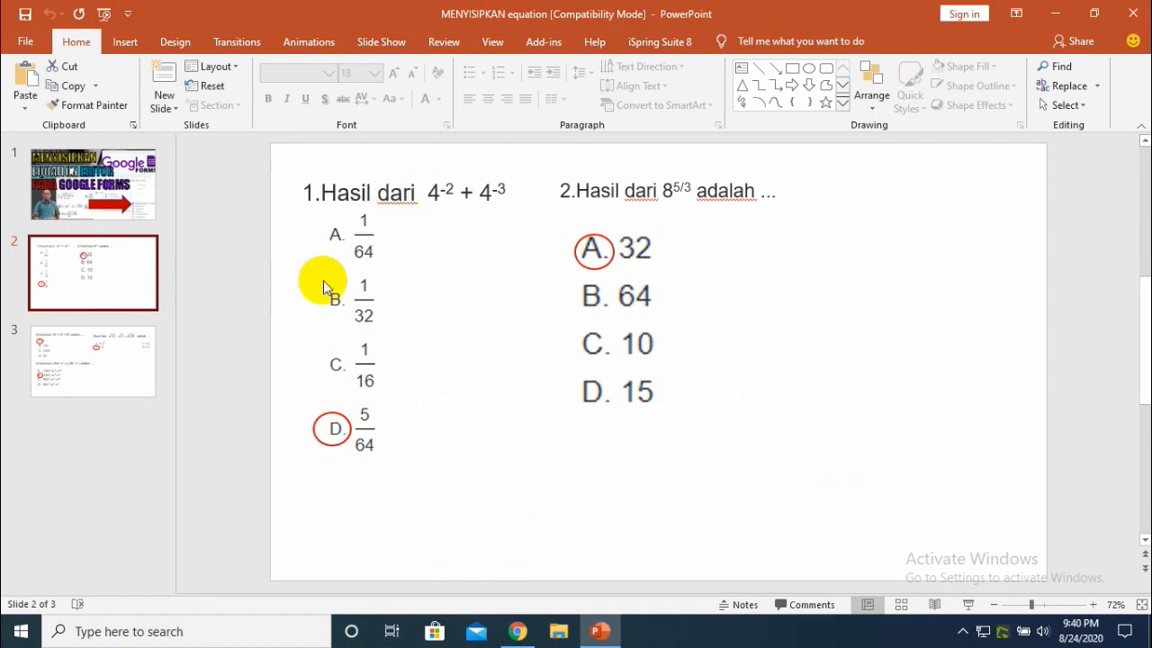
- Browse the presentation's slides showing the example quiz questions with exponents and roots
left_click(82, 351)
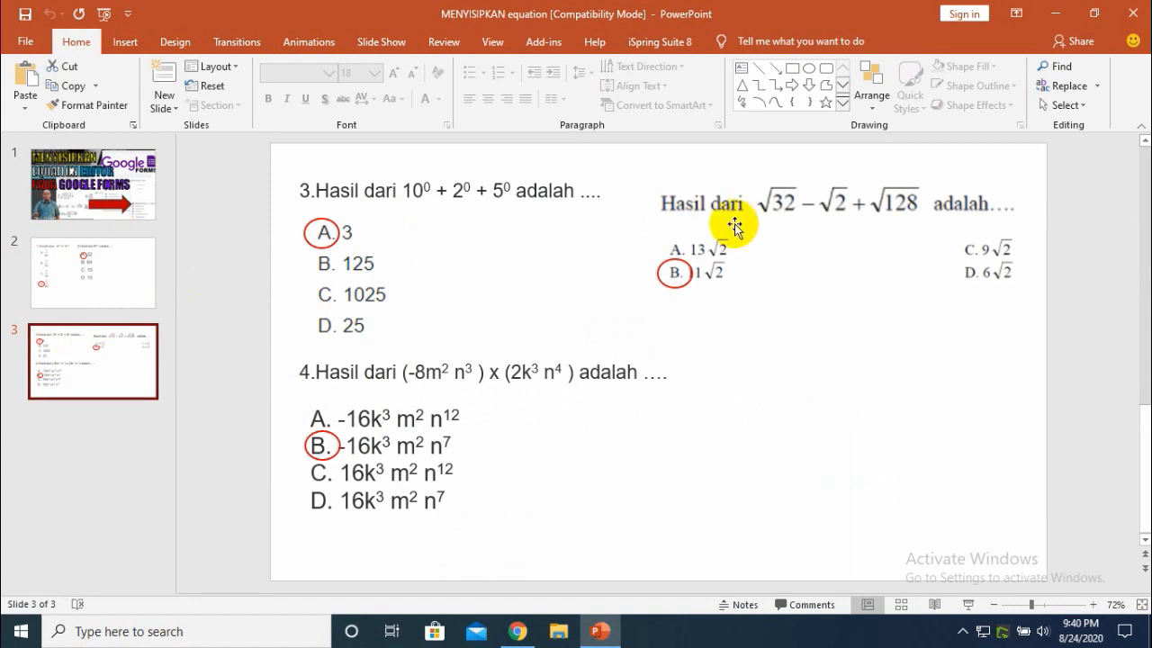
left_click(107, 285)
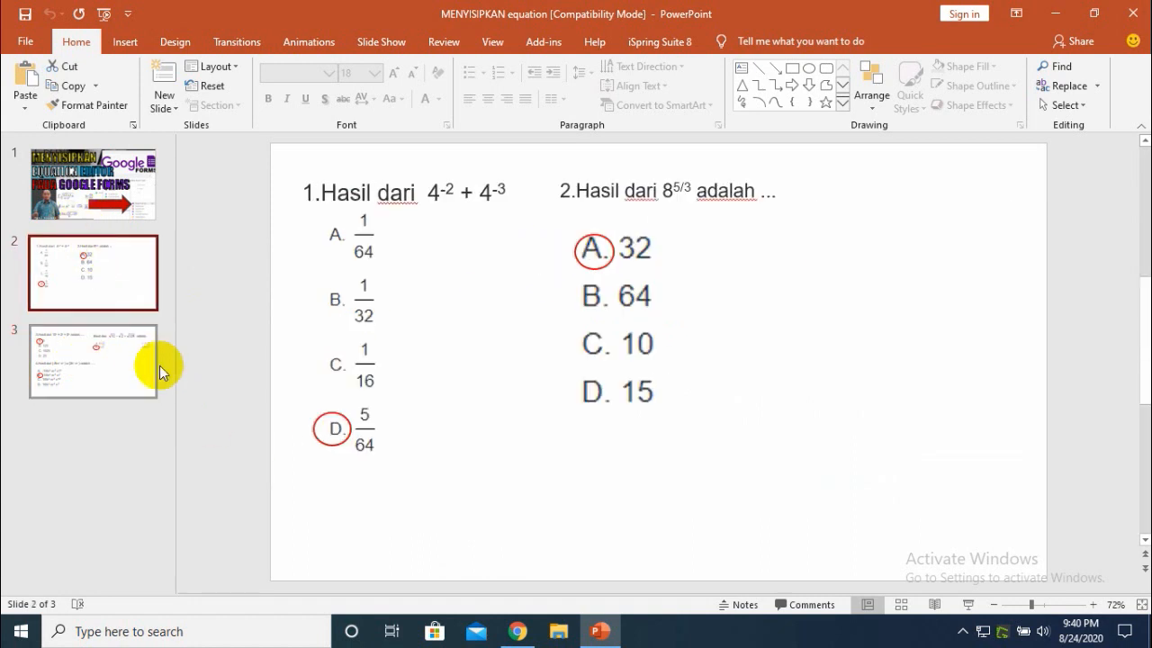
left_click(120, 202)
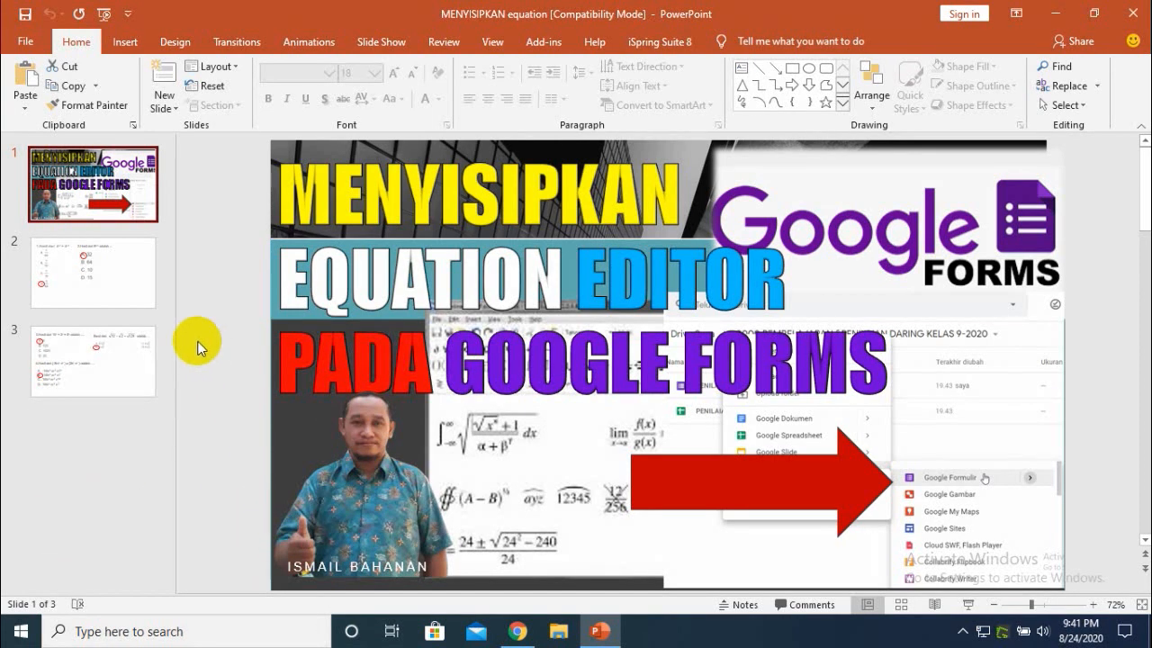
left_click(106, 274)
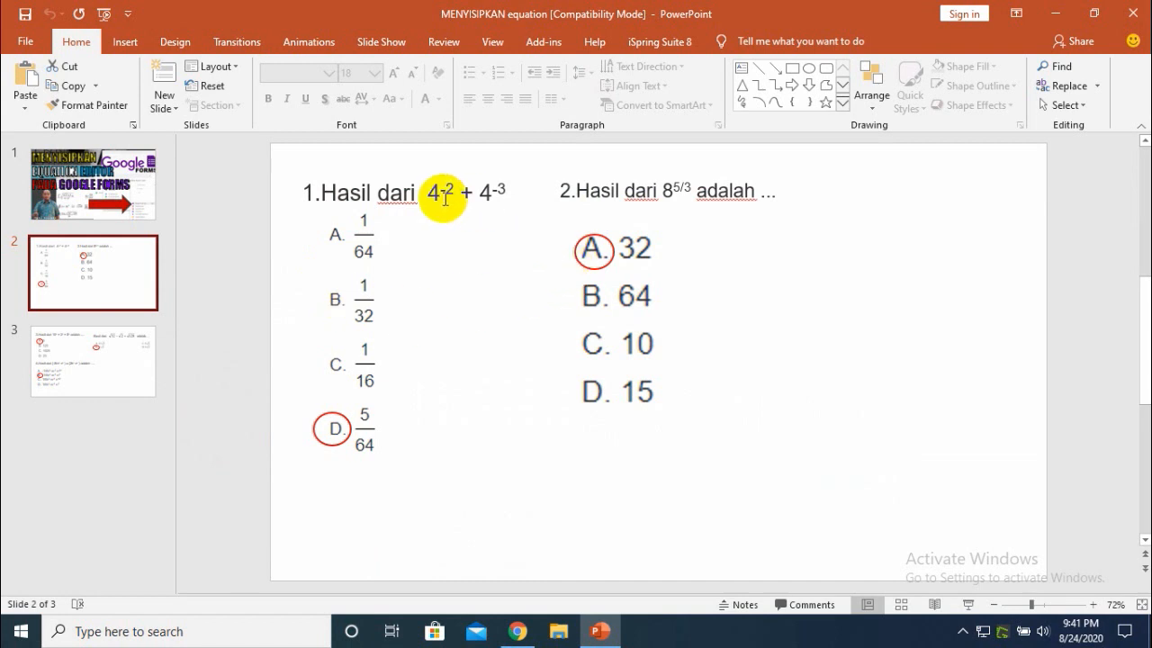
left_click(91, 362)
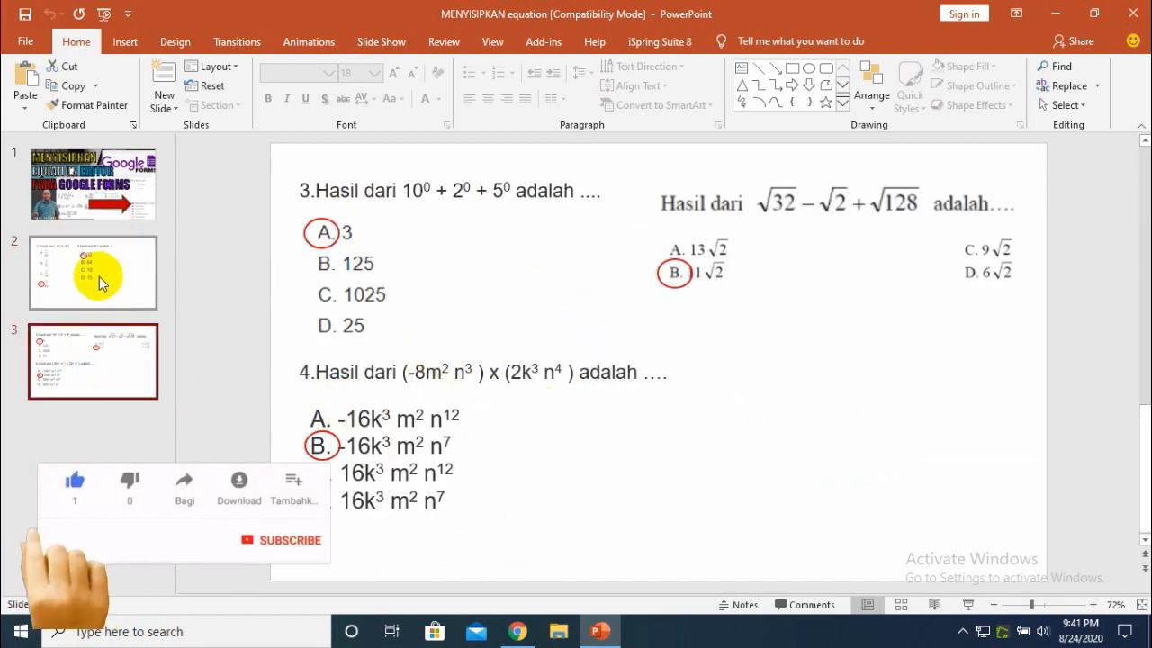
- Switch to the browser showing the Drive class folder
mouse_move(520, 631)
left_click(520, 632)
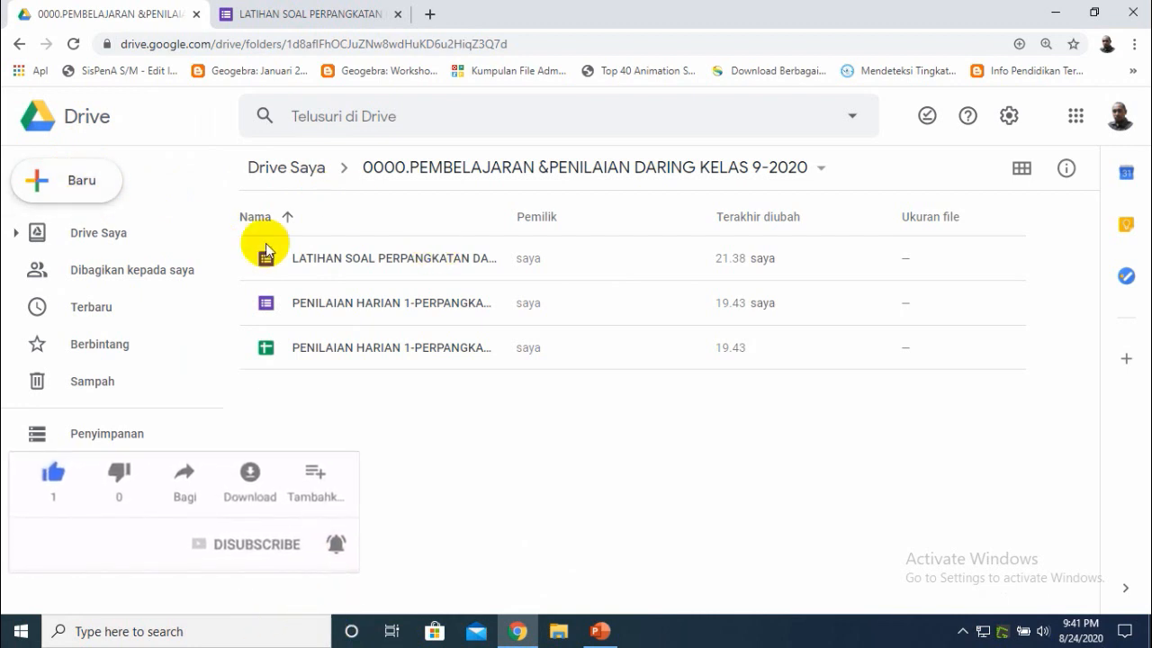
right_click(346, 427)
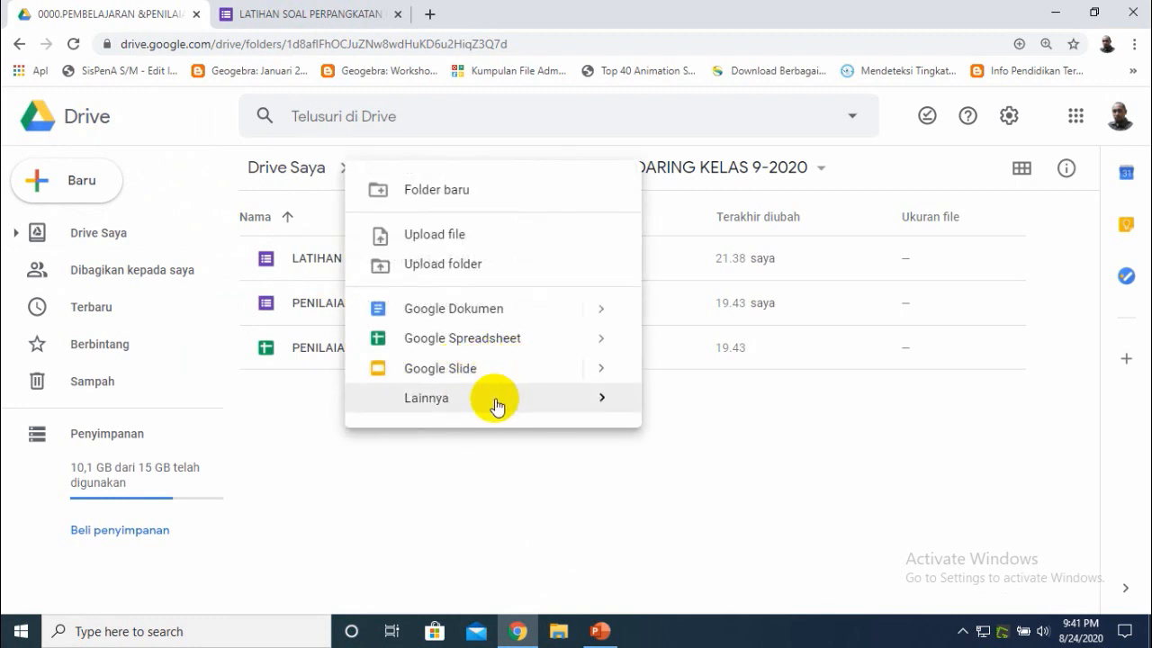
mouse_move(491, 400)
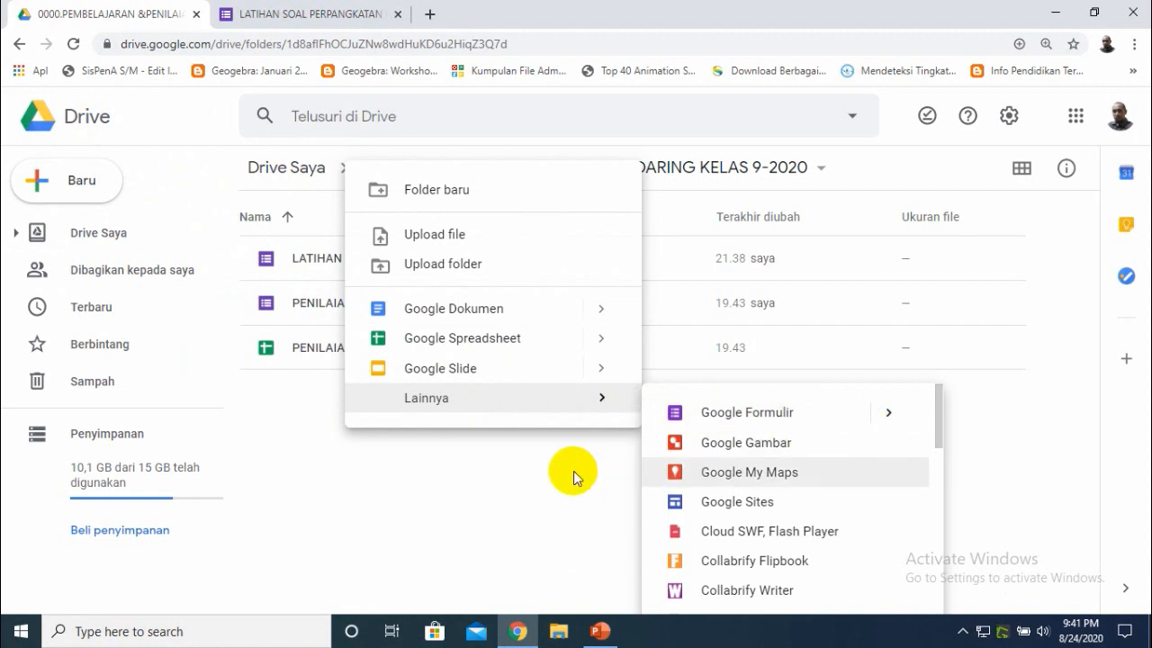
left_click(530, 470)
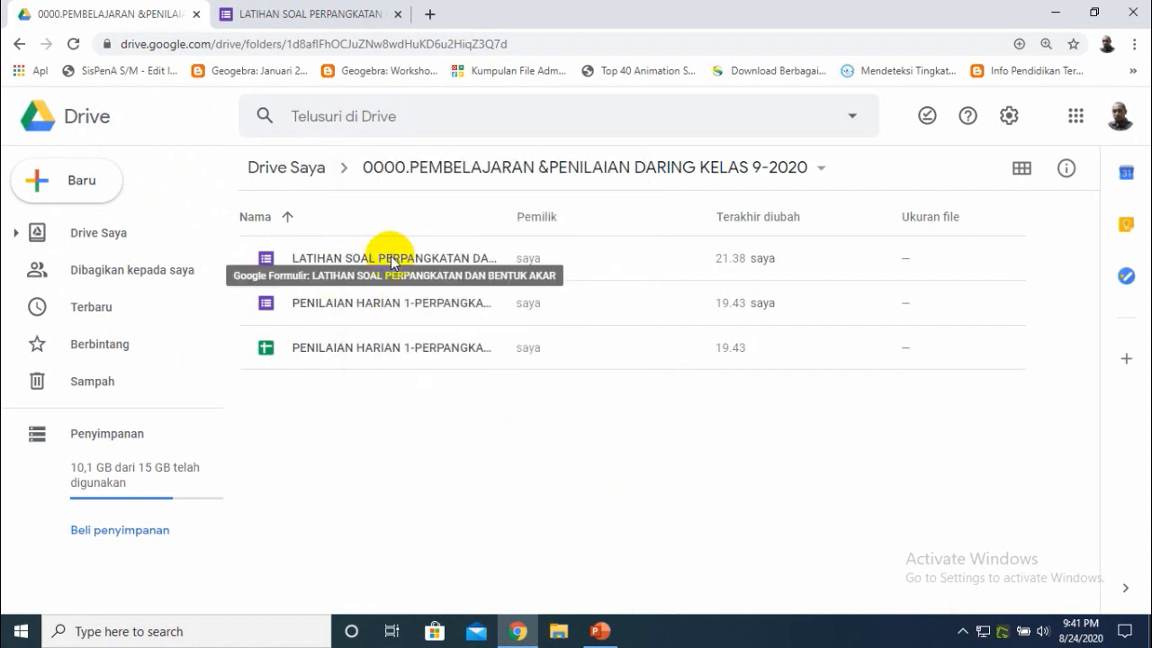
- Open the LATIHAN SOAL PERPANGKATAN DAN BENTUK AKAR form from Drive, close the duplicate tab, and select its first question
double_click(389, 258)
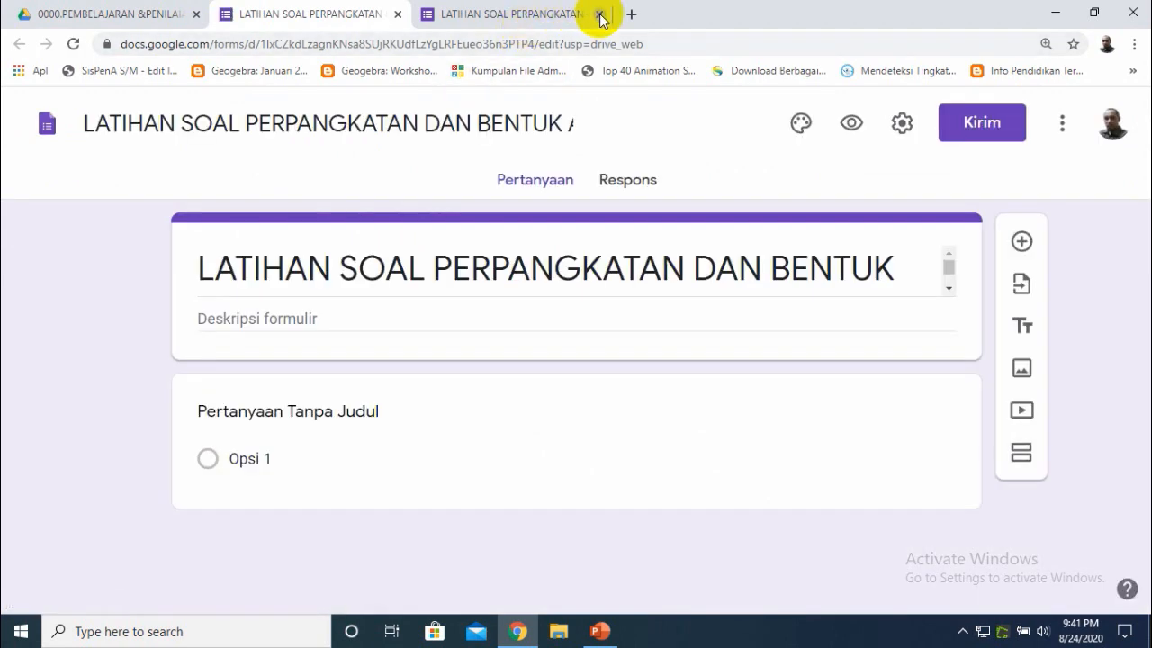
left_click(598, 13)
left_click(512, 525)
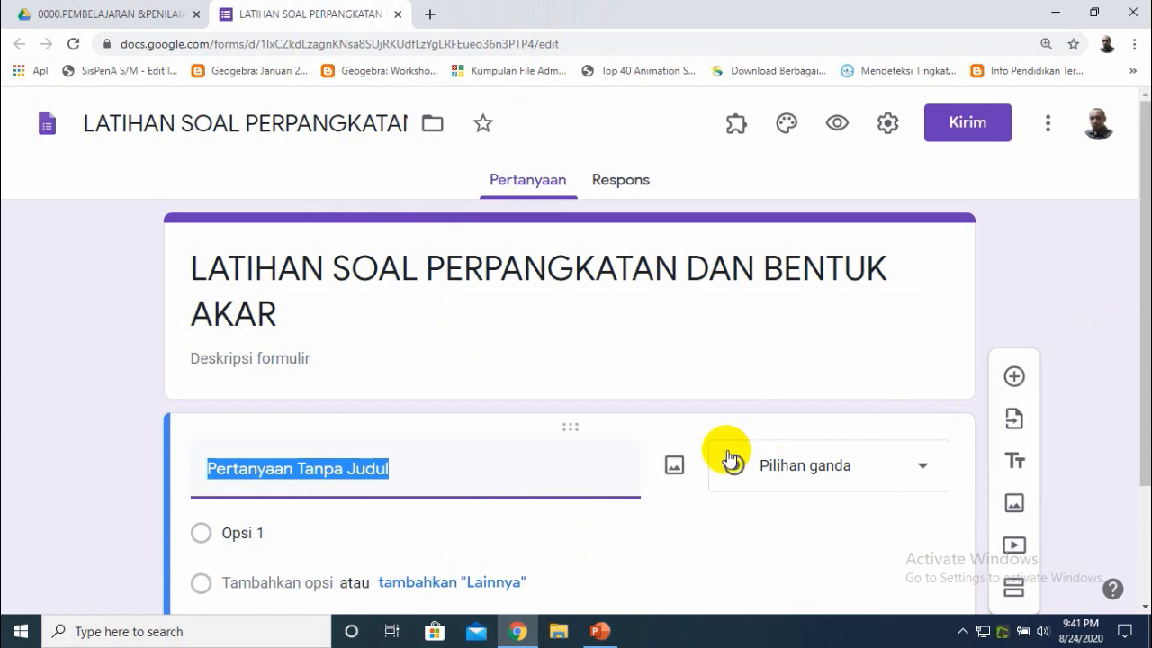
- Compare the form's empty first question with the equation slides in the presentation
mouse_move(666, 492)
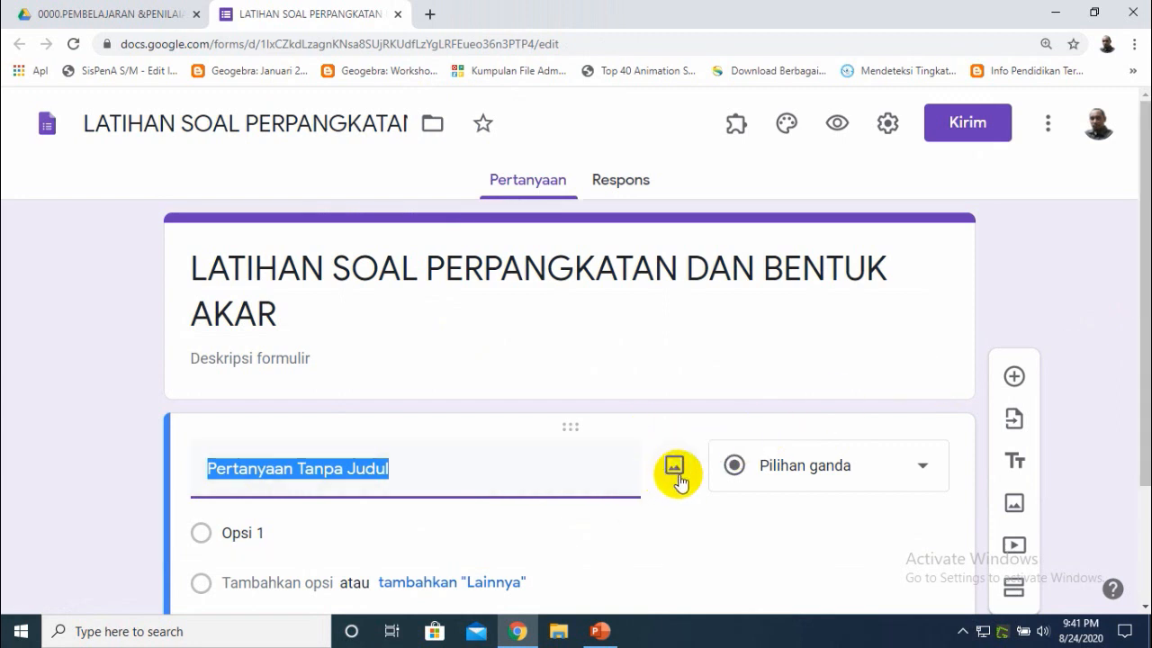
left_click_drag(1133, 348, 1143, 419)
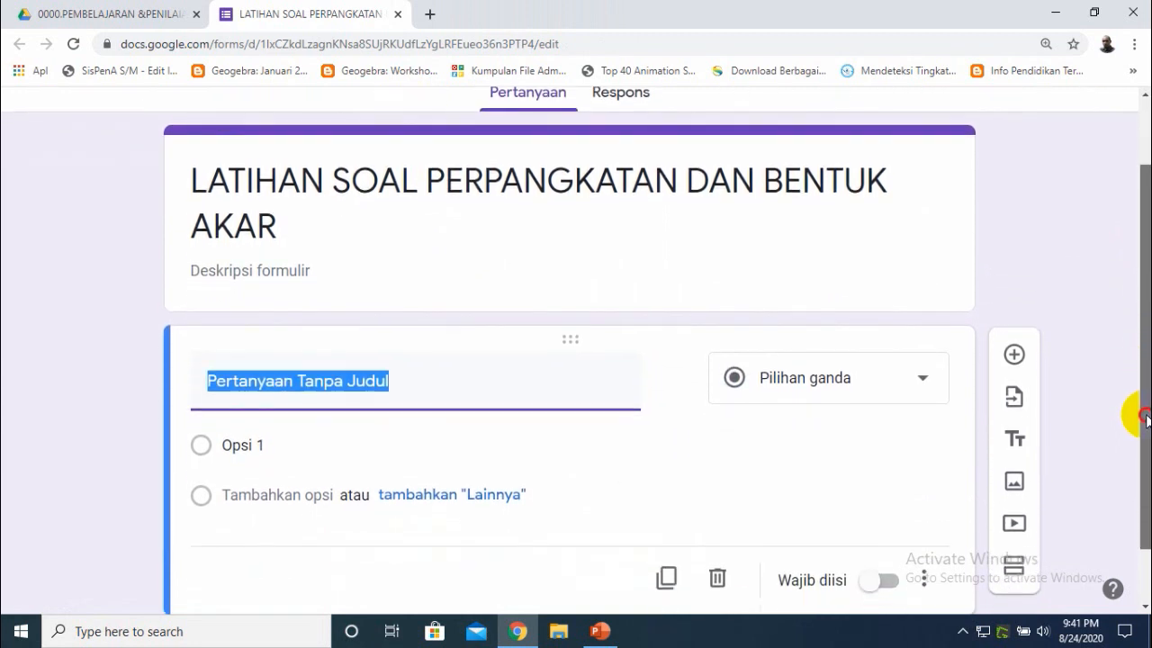
left_click(598, 630)
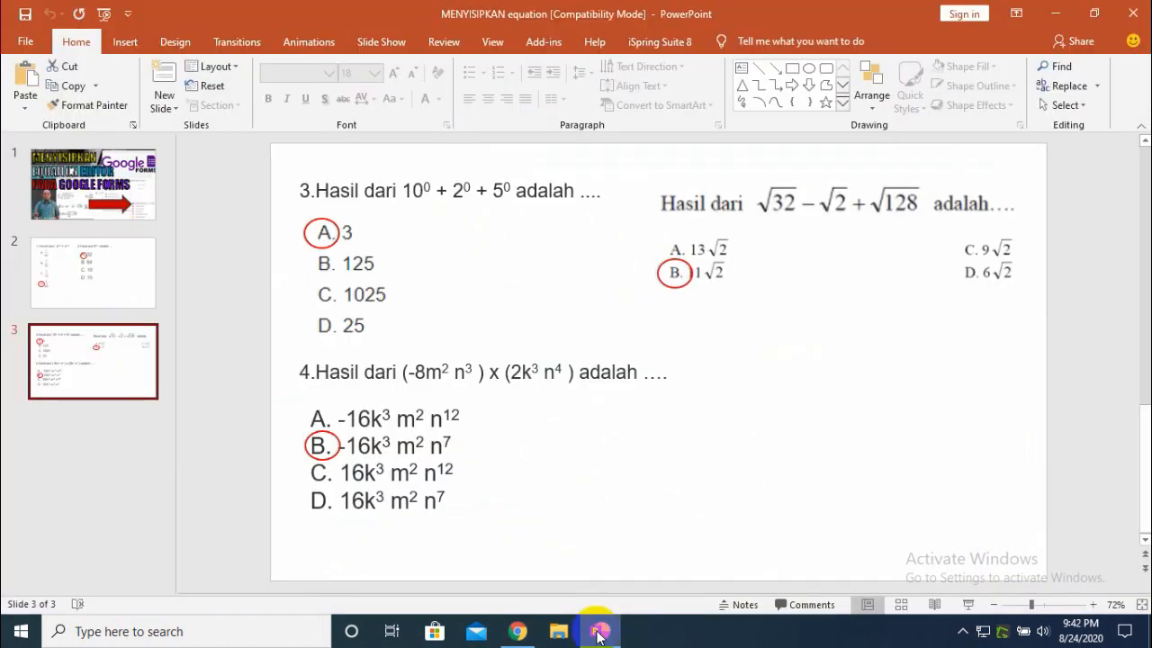
left_click(87, 259)
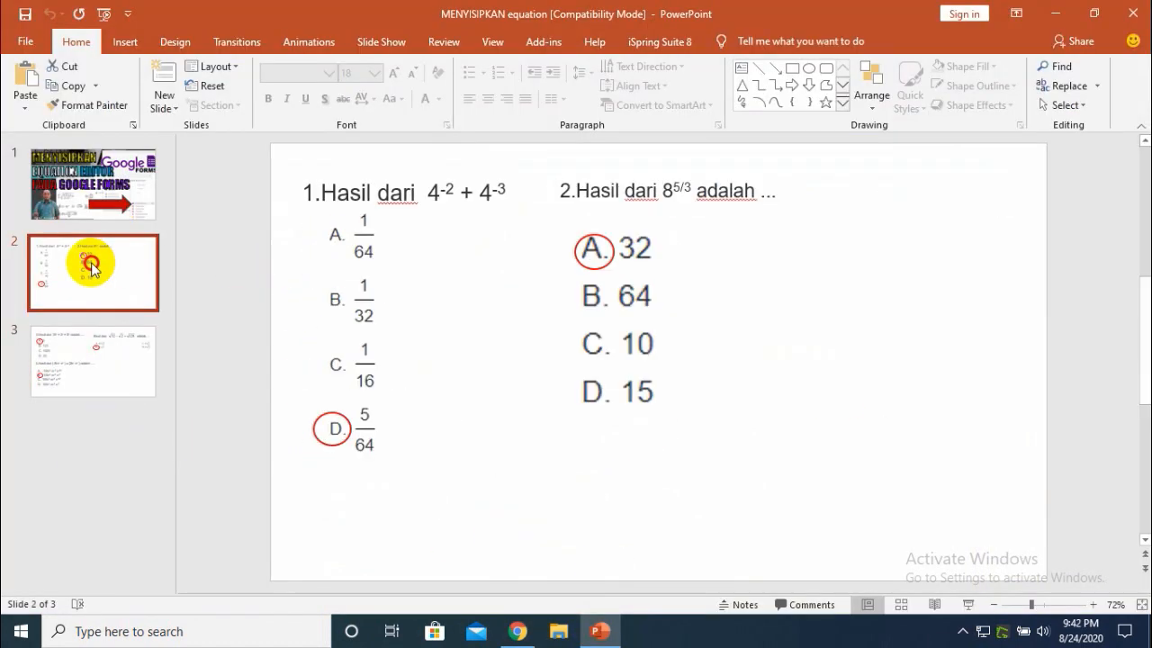
left_click(65, 358)
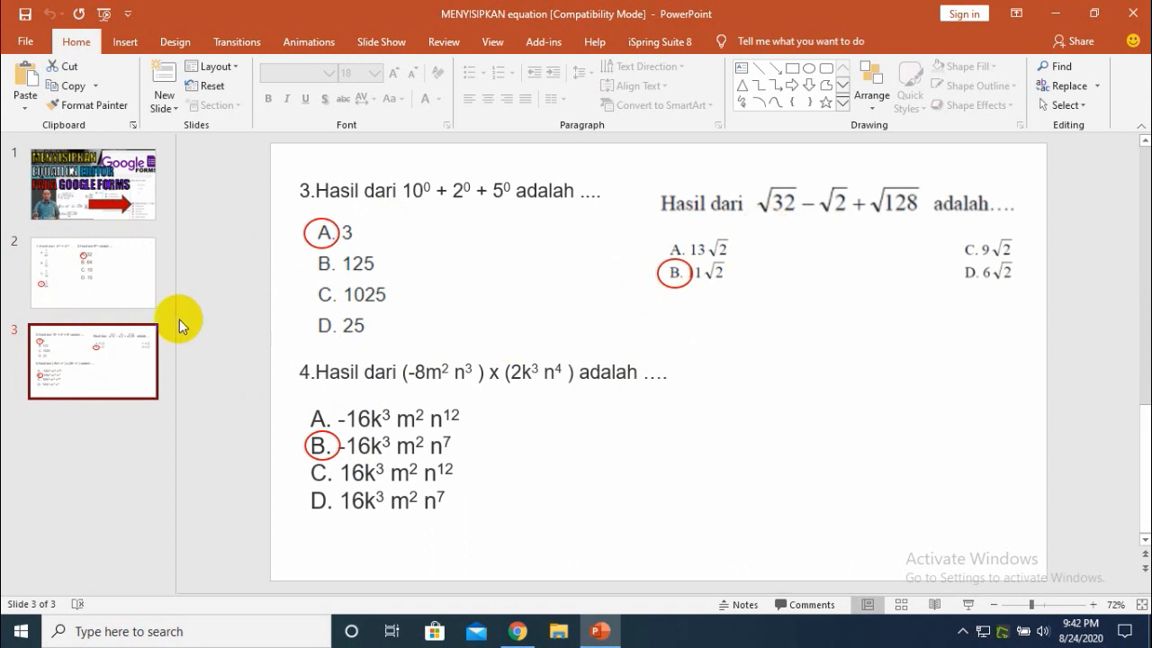
left_click(137, 293)
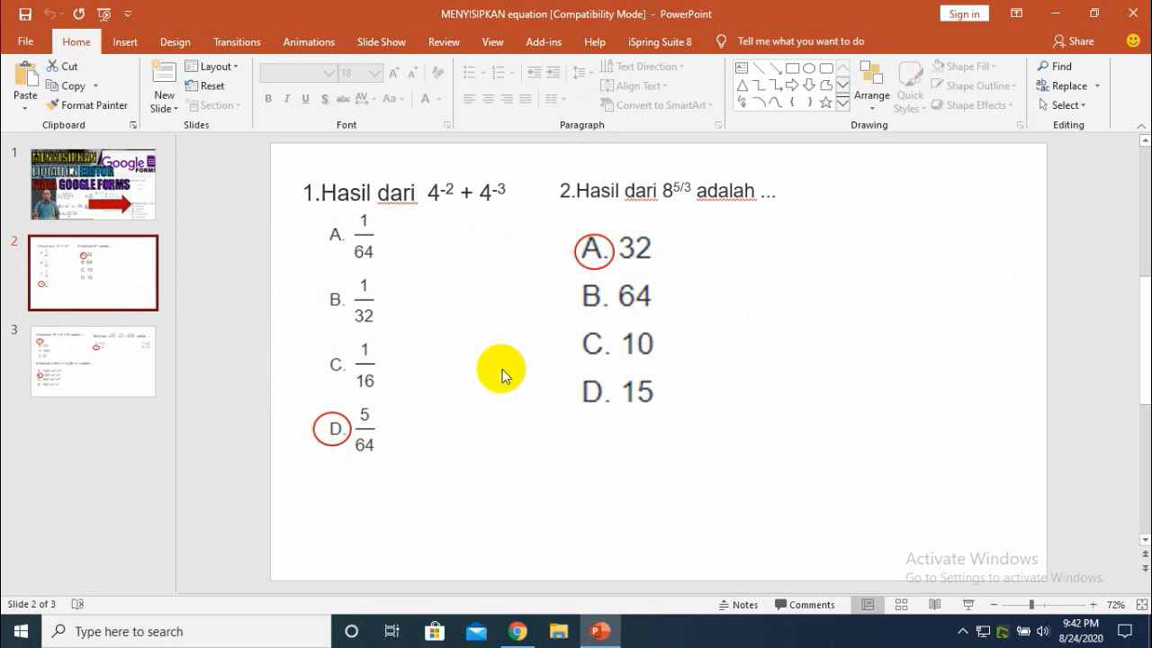
left_click(526, 637)
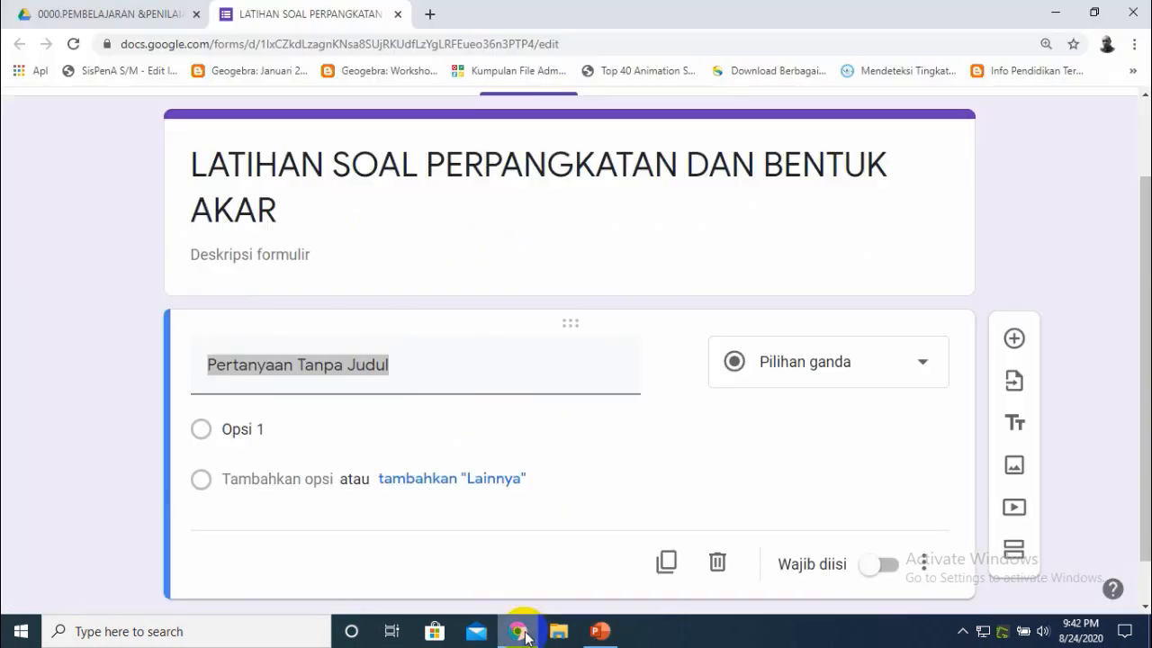
left_click(63, 324)
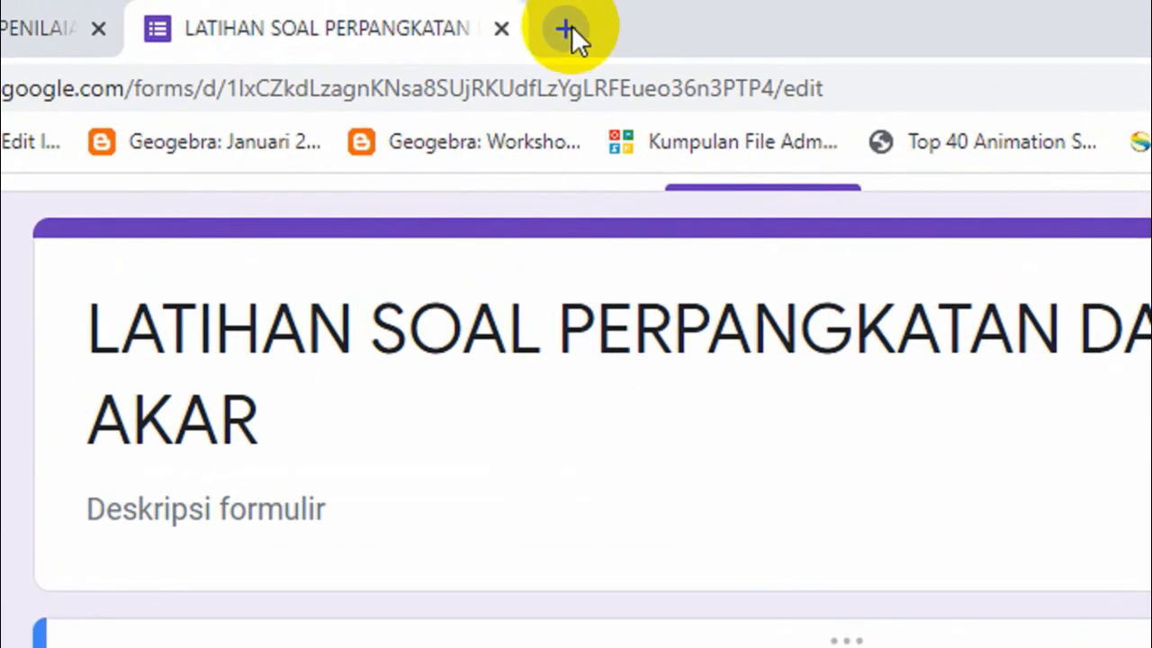
- Open a new browser tab and search Google for EQUATIO
left_click(567, 30)
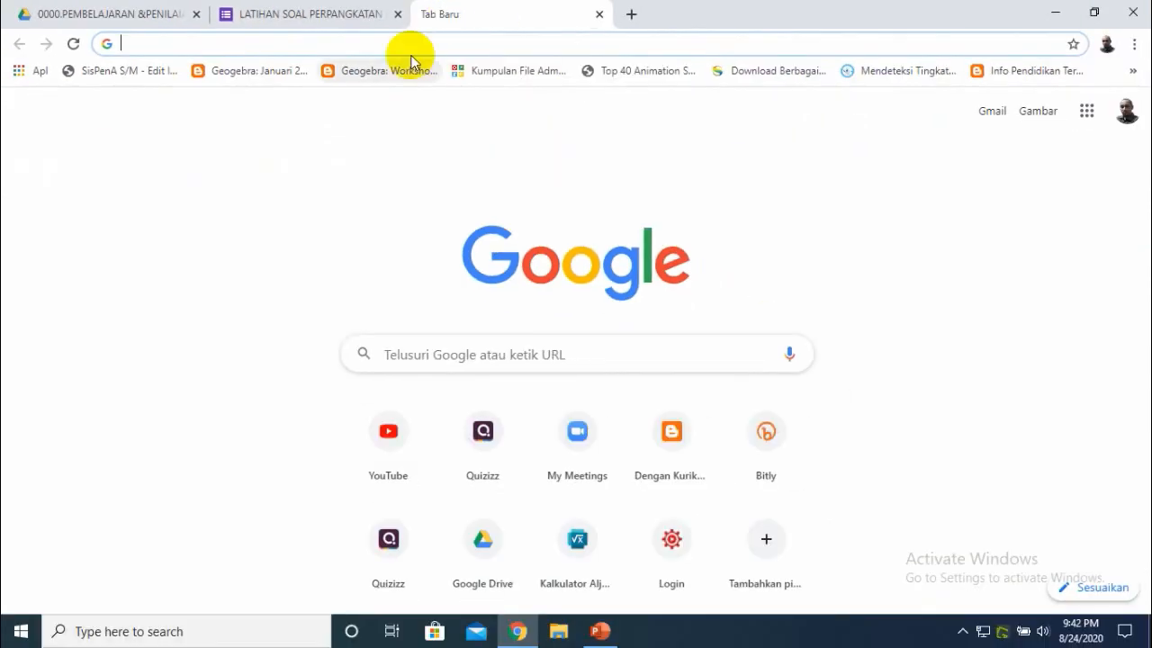
type("EQ")
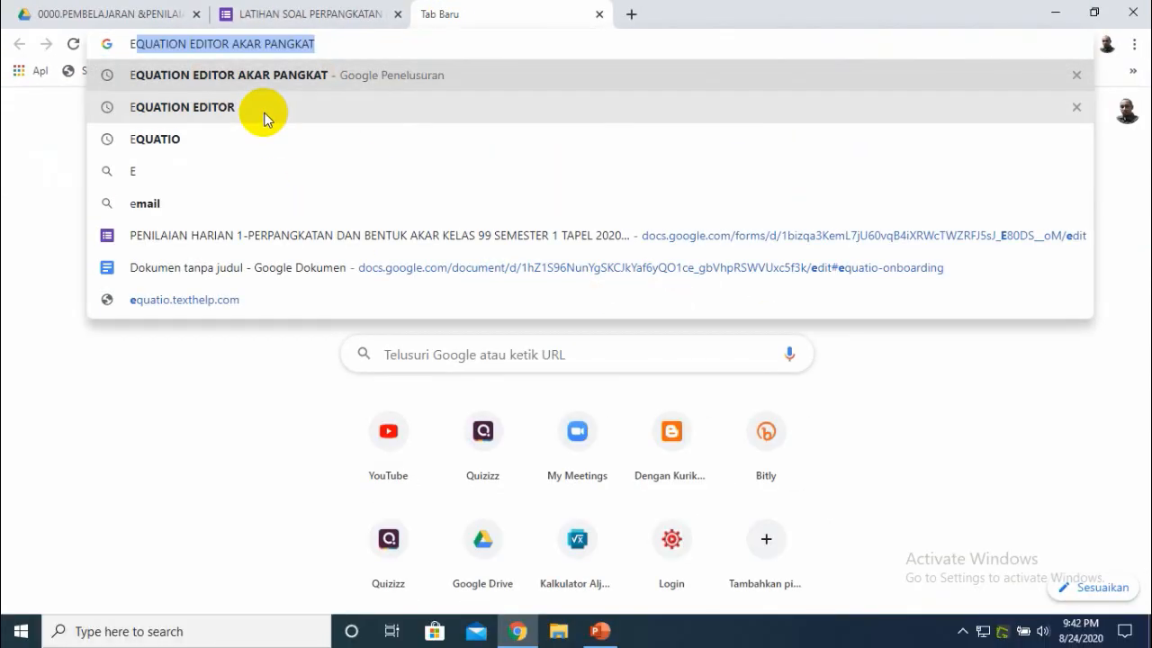
type("A")
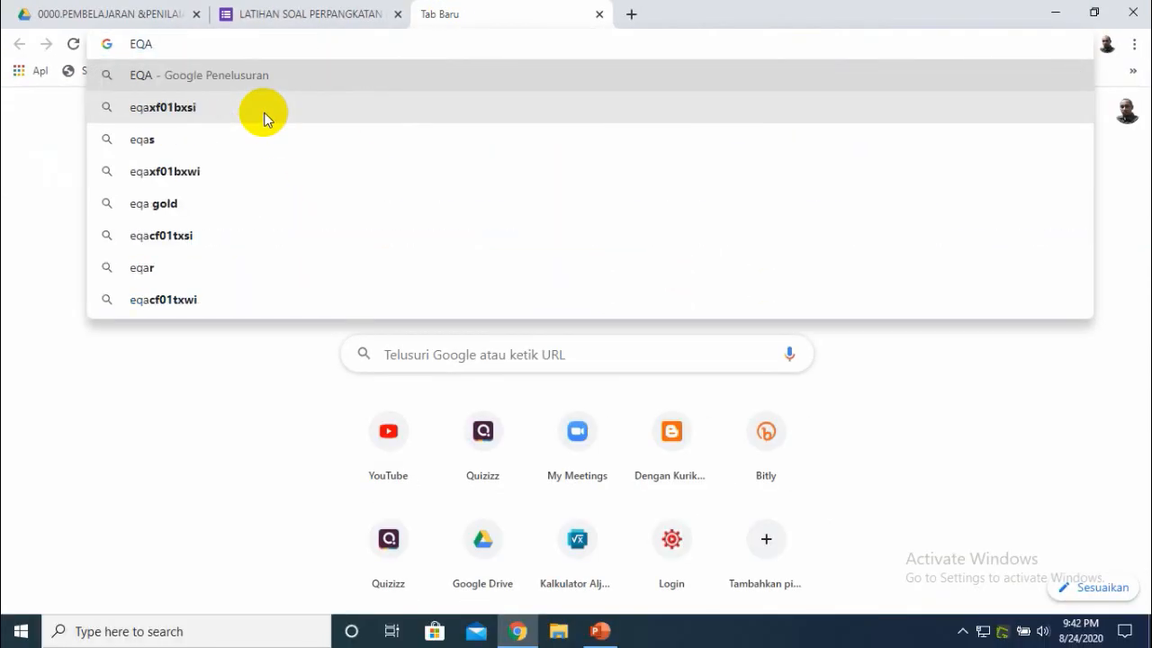
key("BackSpace")
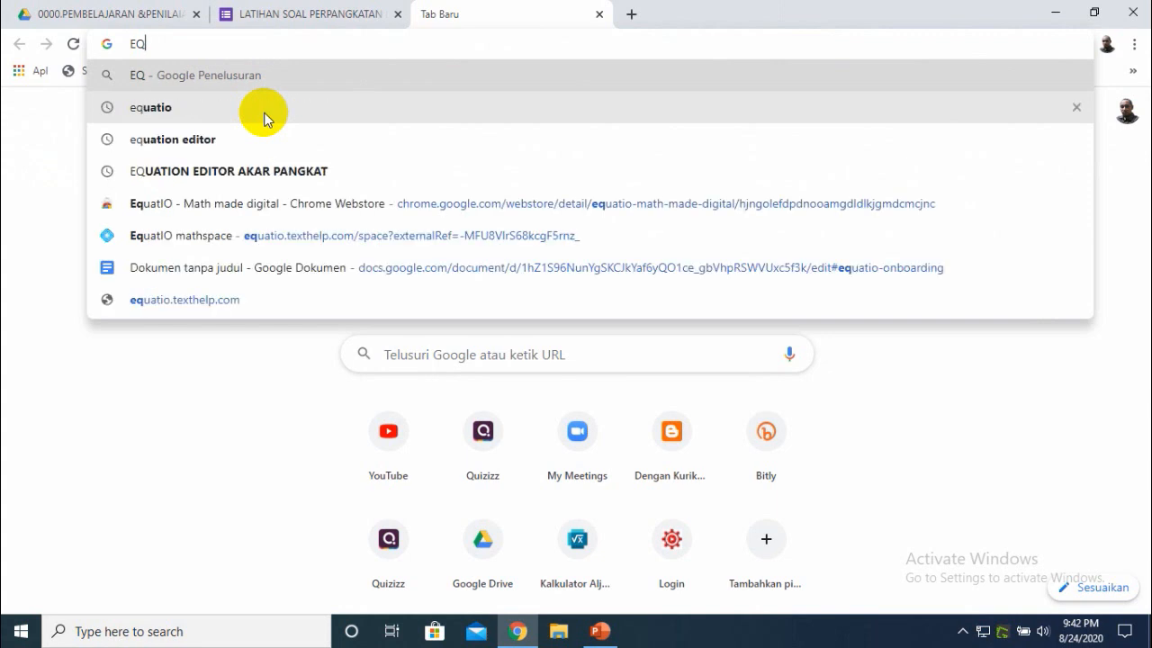
type("UATIO")
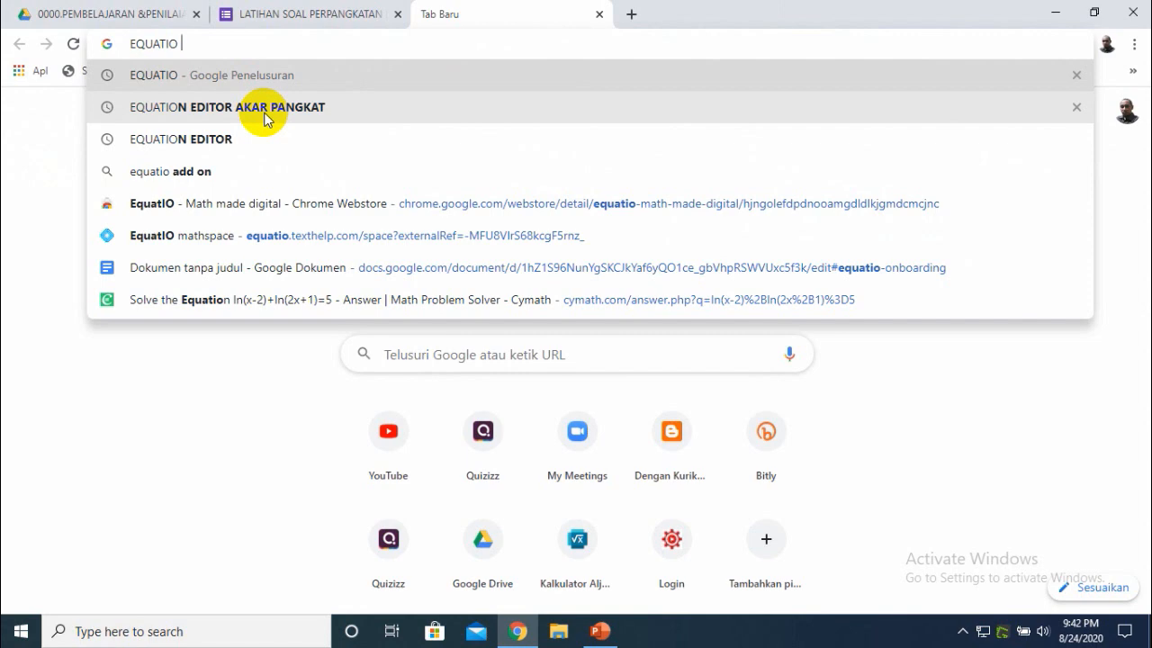
key("Return")
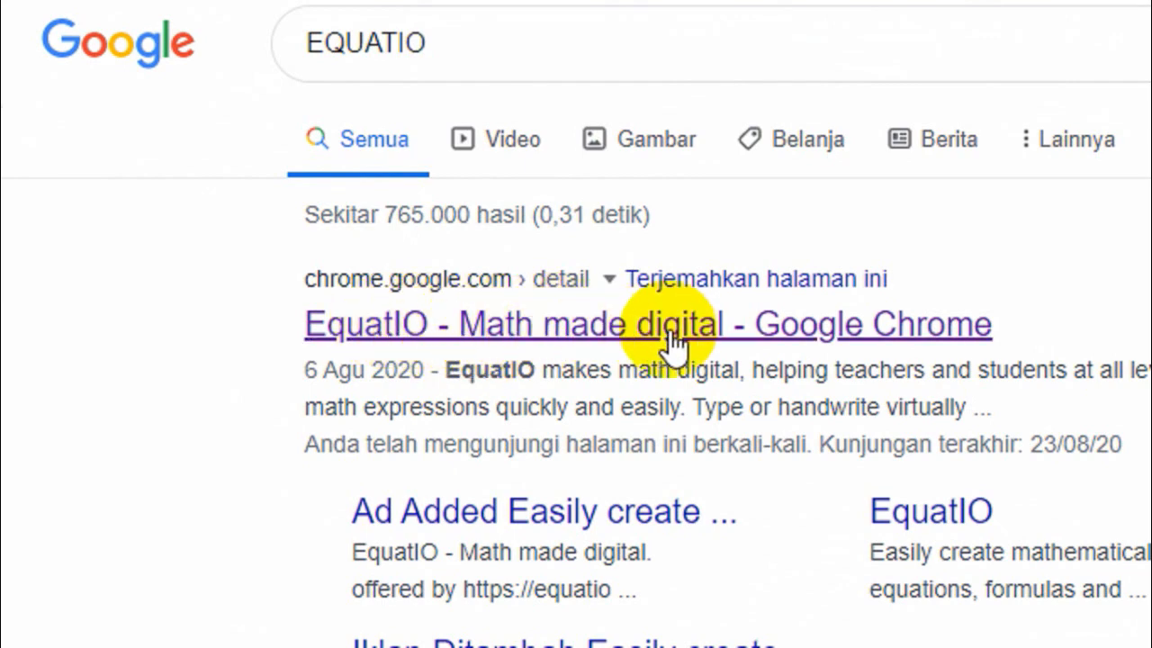
- Open the EquatIO - Math made digital Web Store page and add the extension to Chrome
left_click(841, 329)
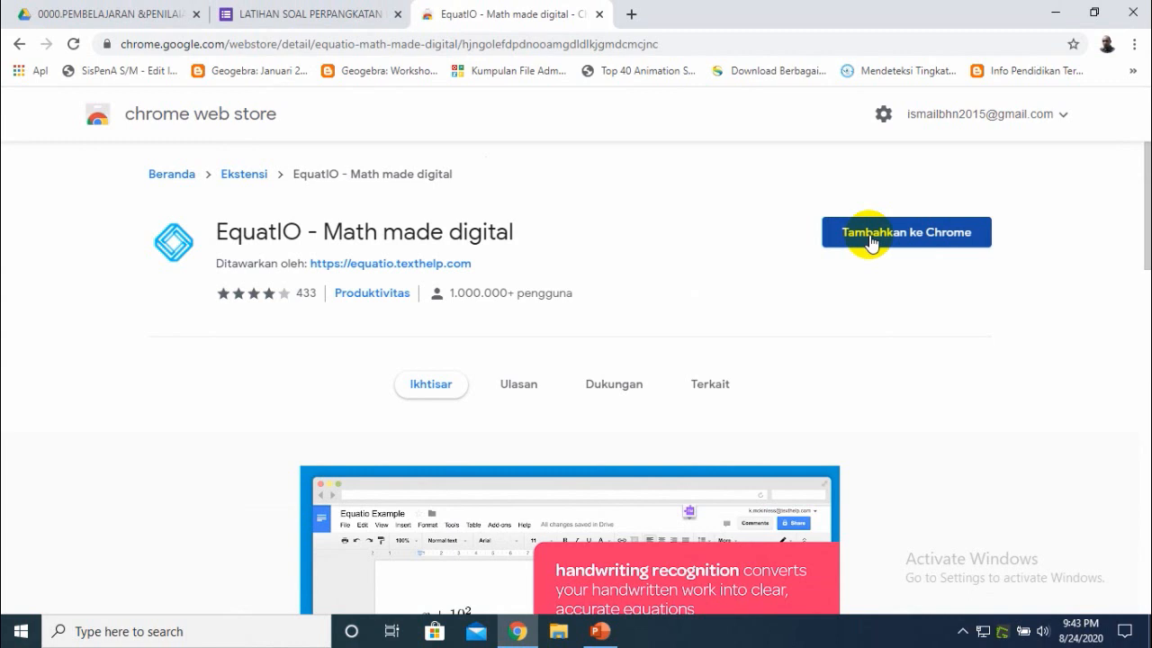
left_click(906, 244)
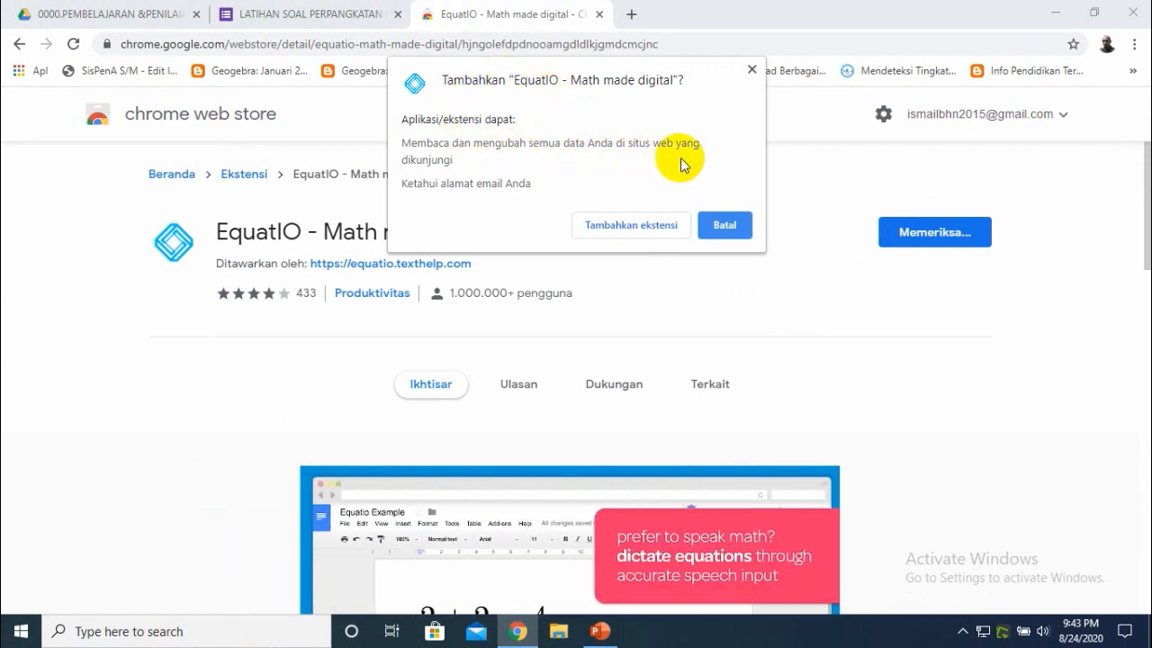
left_click(617, 226)
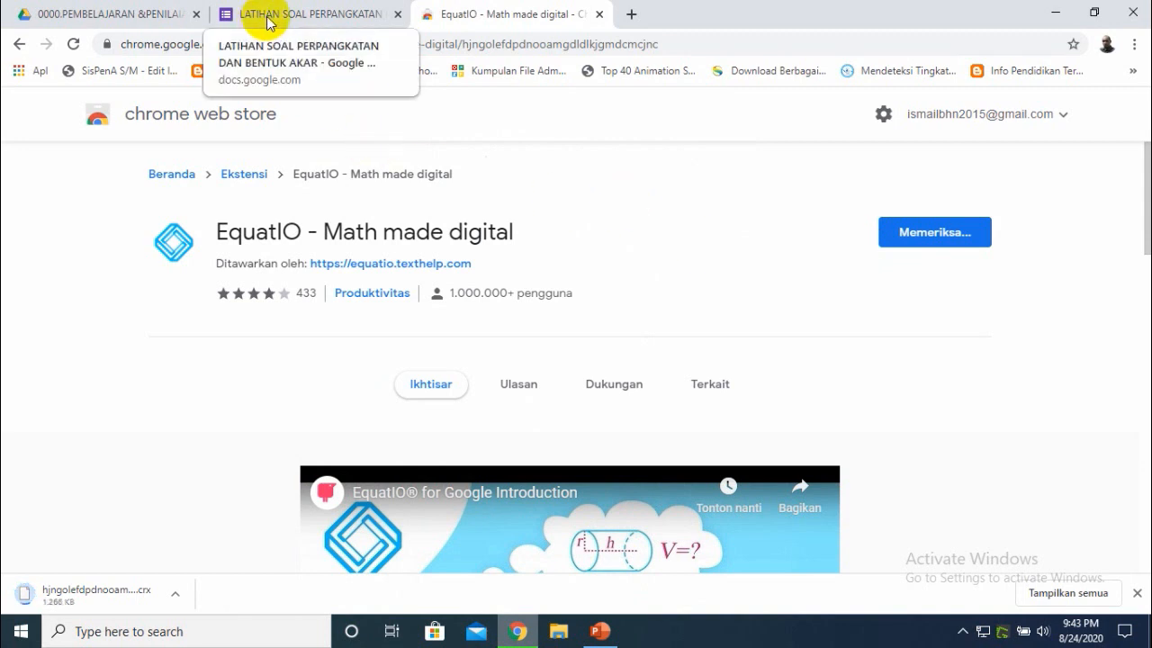
- Switch to the form tab and reload it
left_click(344, 13)
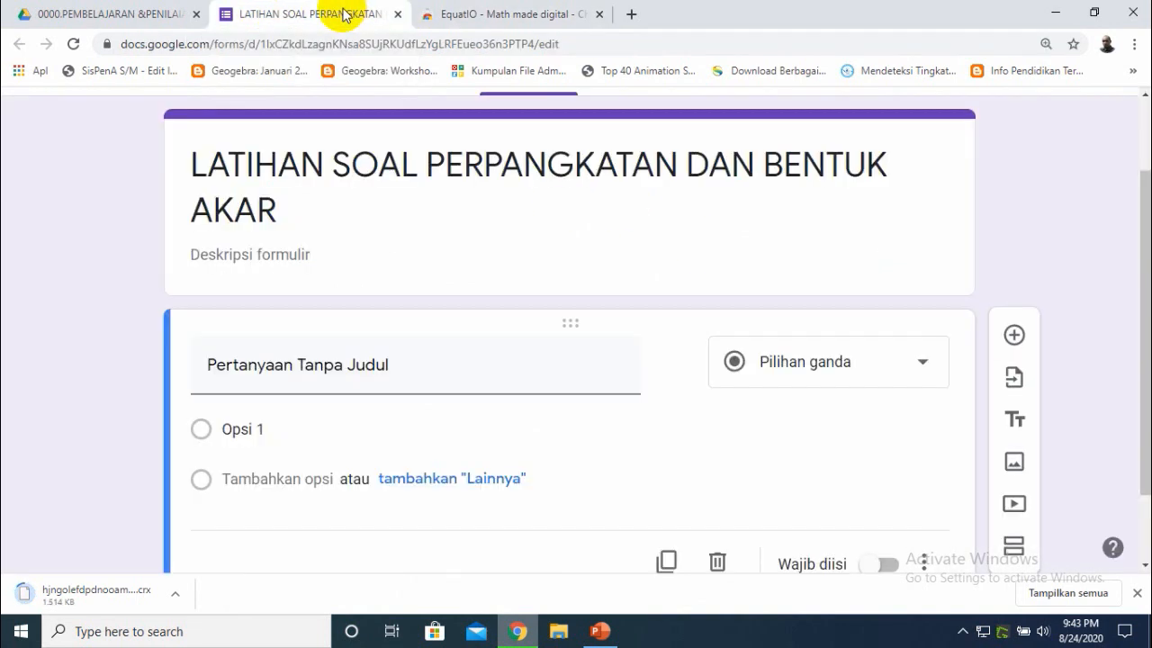
left_click(75, 48)
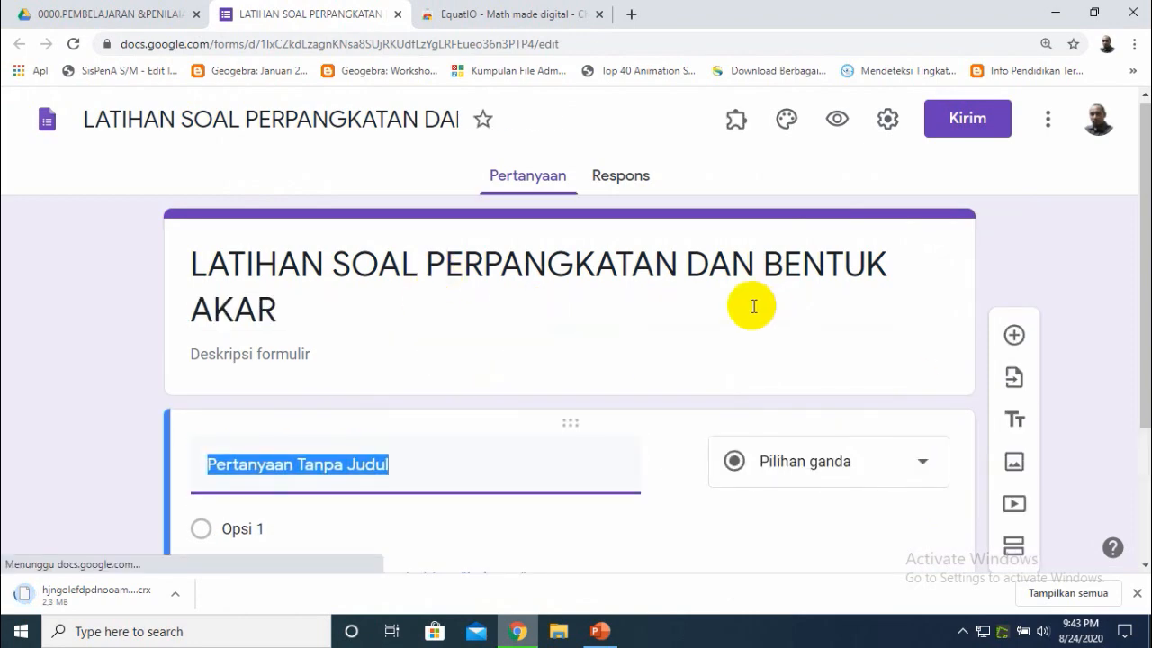
- Dismiss the download bar on the Web Store tab, then reload the form tab once more
left_click(461, 16)
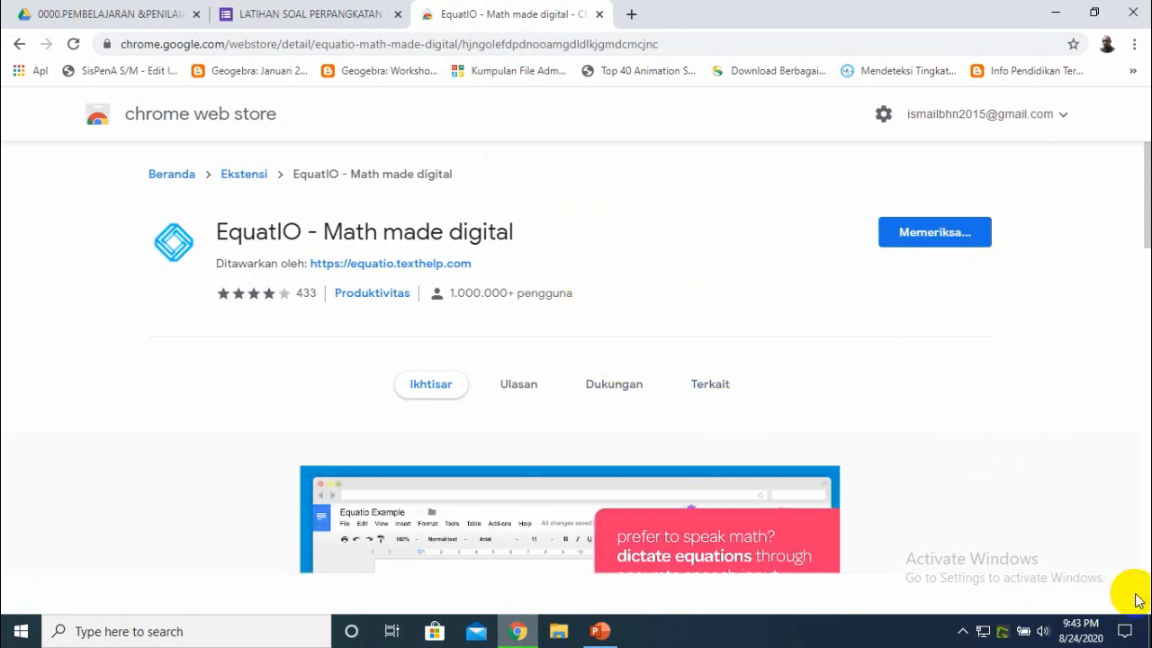
left_click(1137, 595)
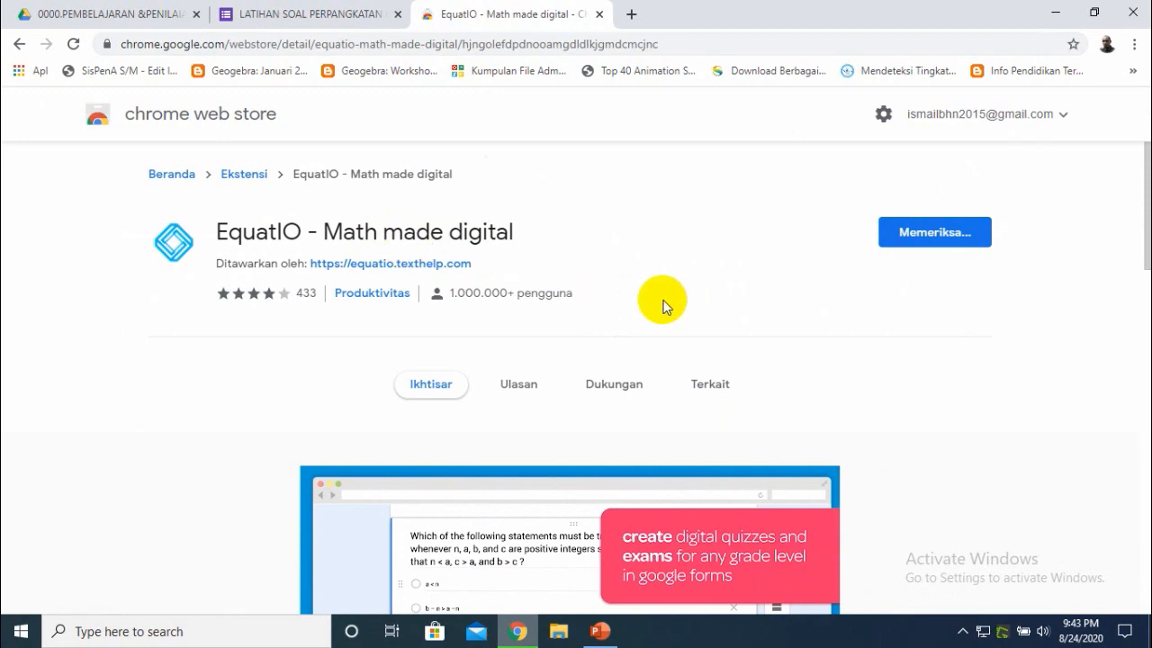
mouse_move(1145, 249)
left_mouse_down()
mouse_move(1146, 475)
mouse_move(1146, 256)
left_mouse_up()
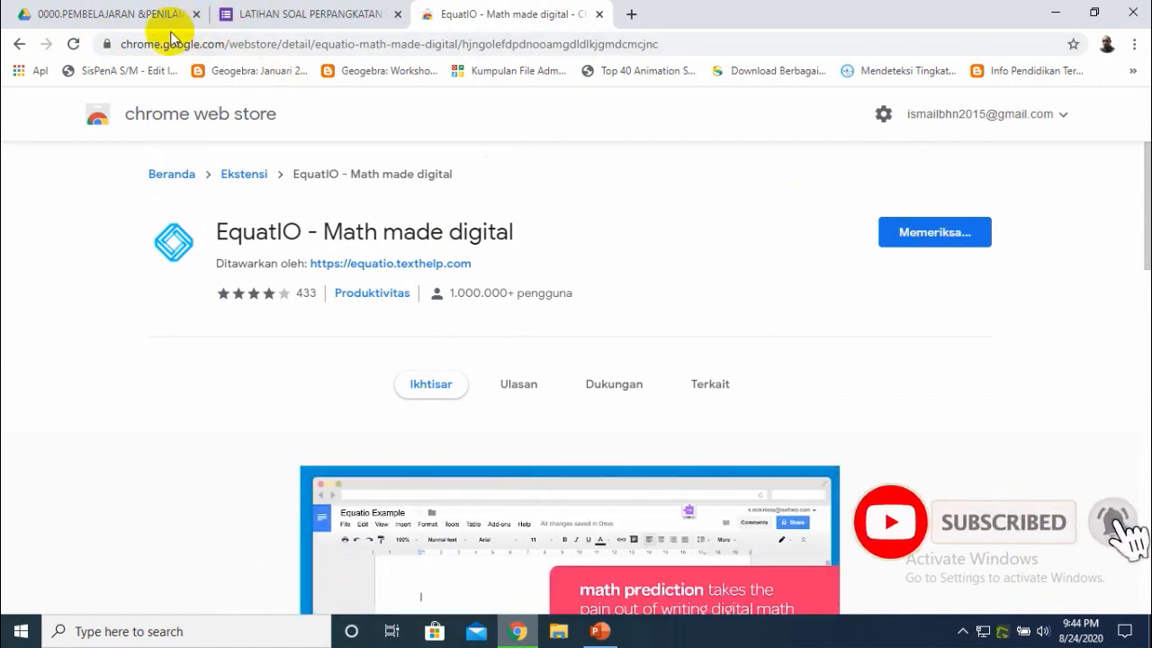
left_click(270, 17)
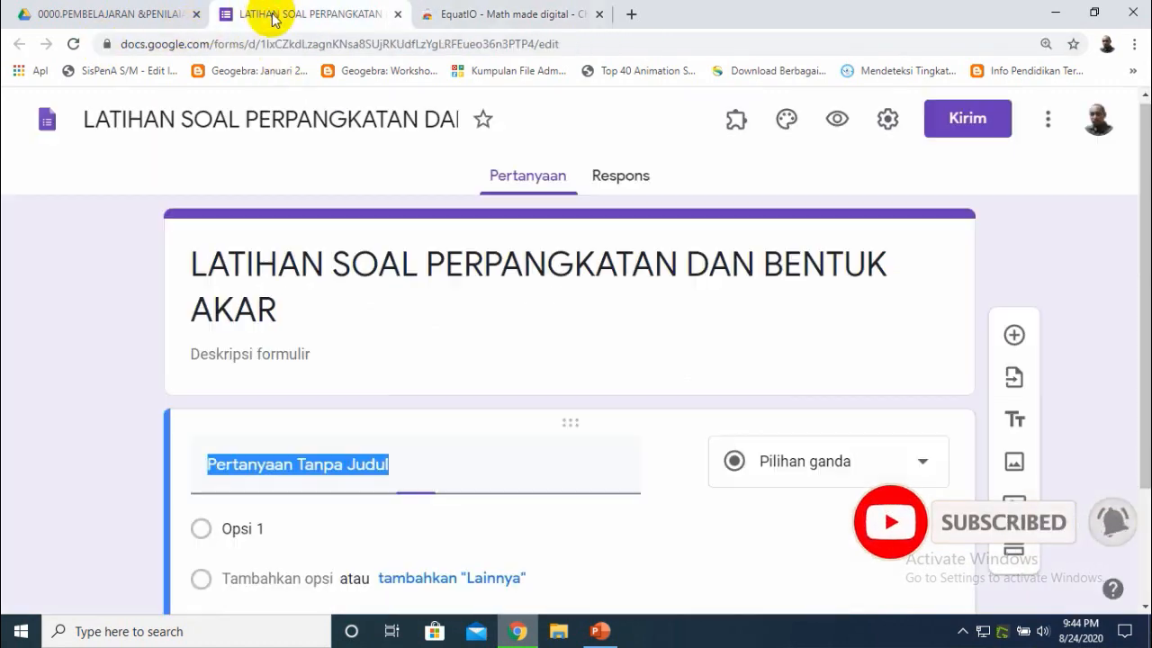
left_click(73, 43)
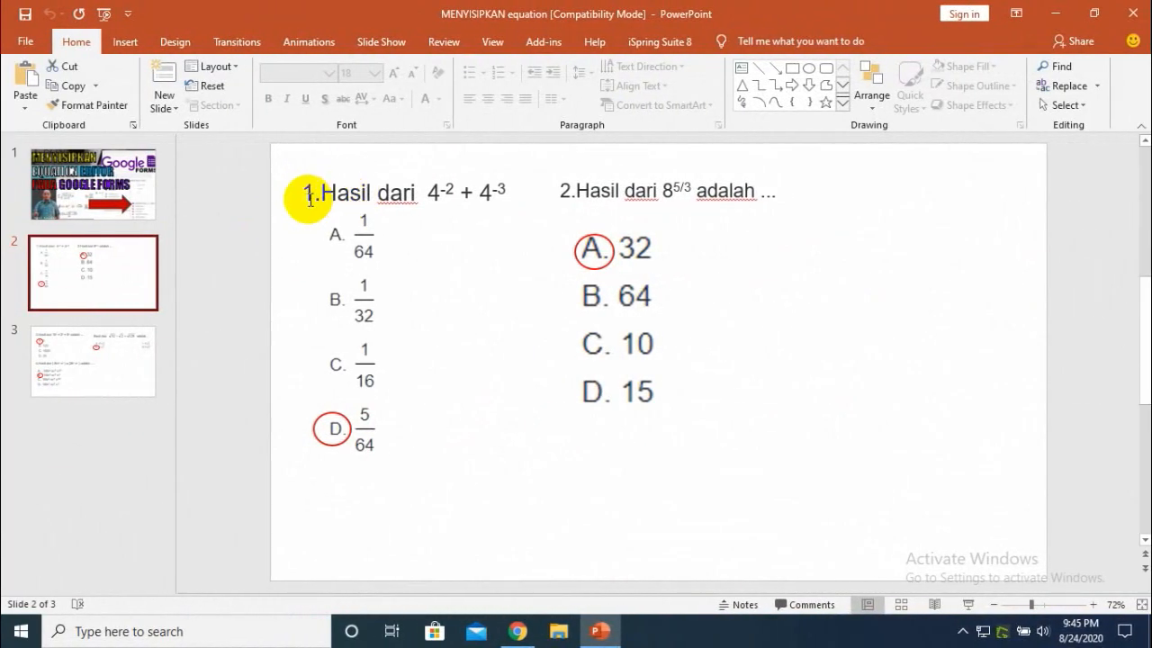
- Copy question 1's text from the PowerPoint slide, paste it as the form question title, and delete the exponent part, leaving "Hasil dari"
left_click_drag(322, 192, 510, 195)
key("ctrl+c")
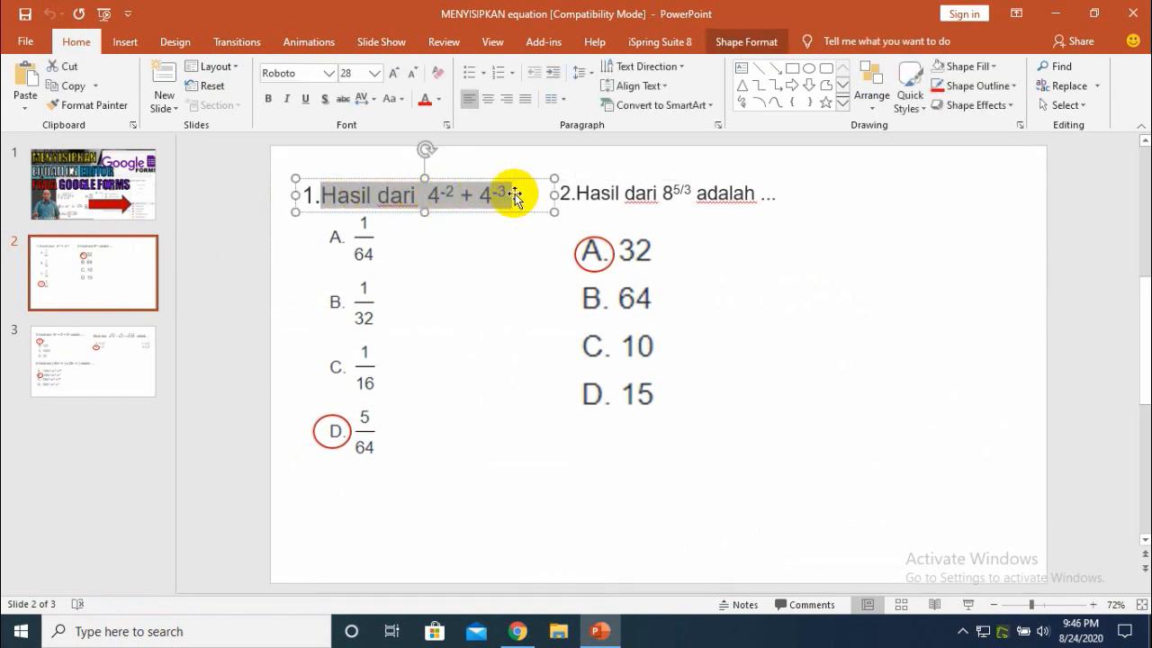
left_click(518, 631)
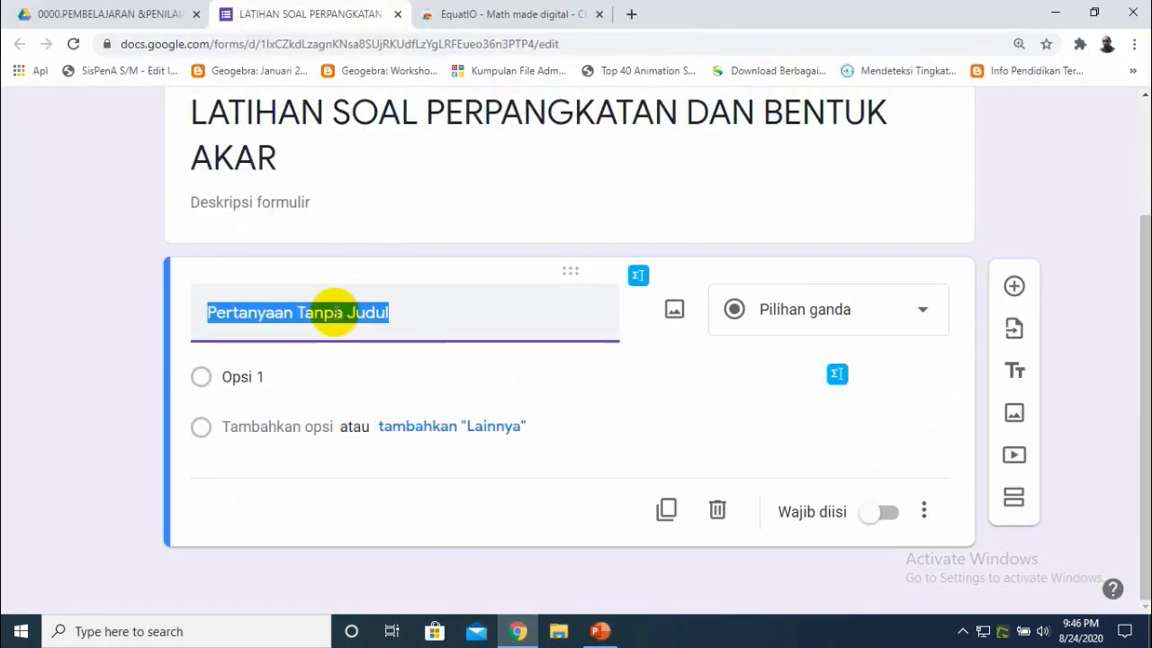
key("ctrl+v")
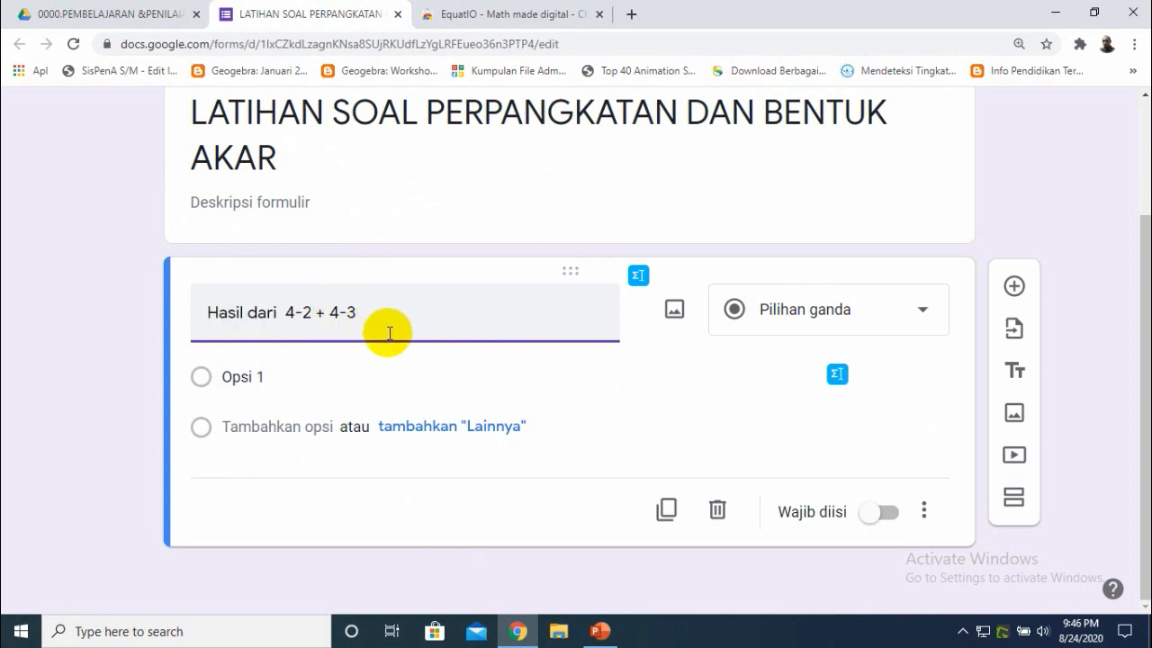
left_click_drag(286, 311, 357, 315)
key("BackSpace")
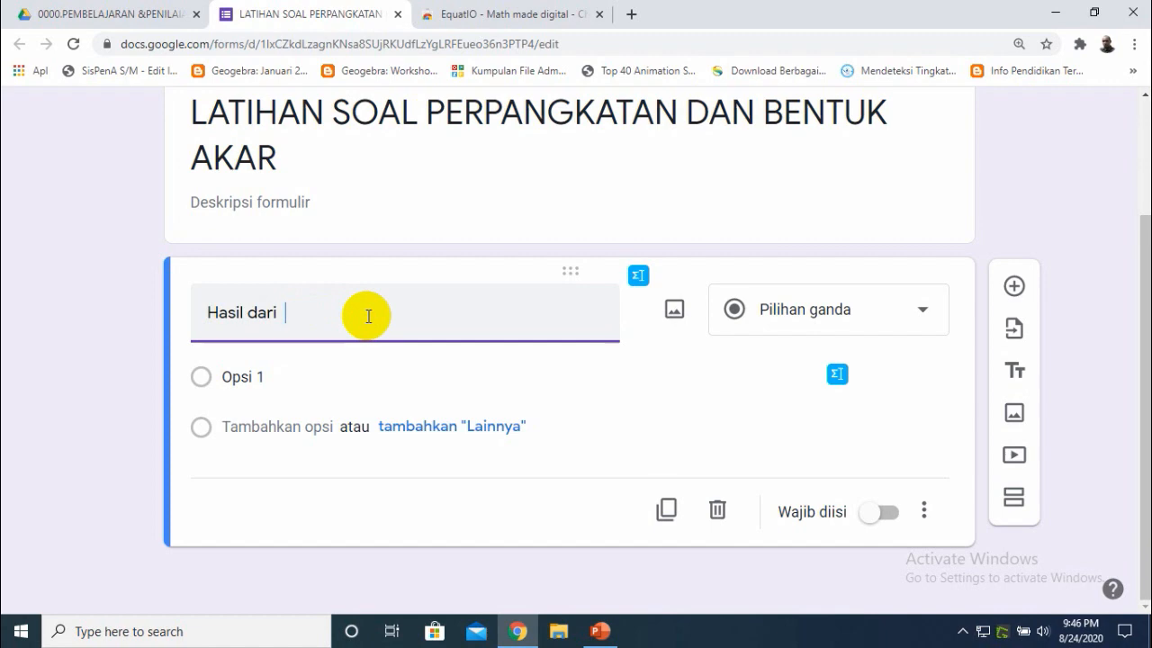
- Open the EquatIO Handwriting Recognition editor for the question title
left_click(638, 279)
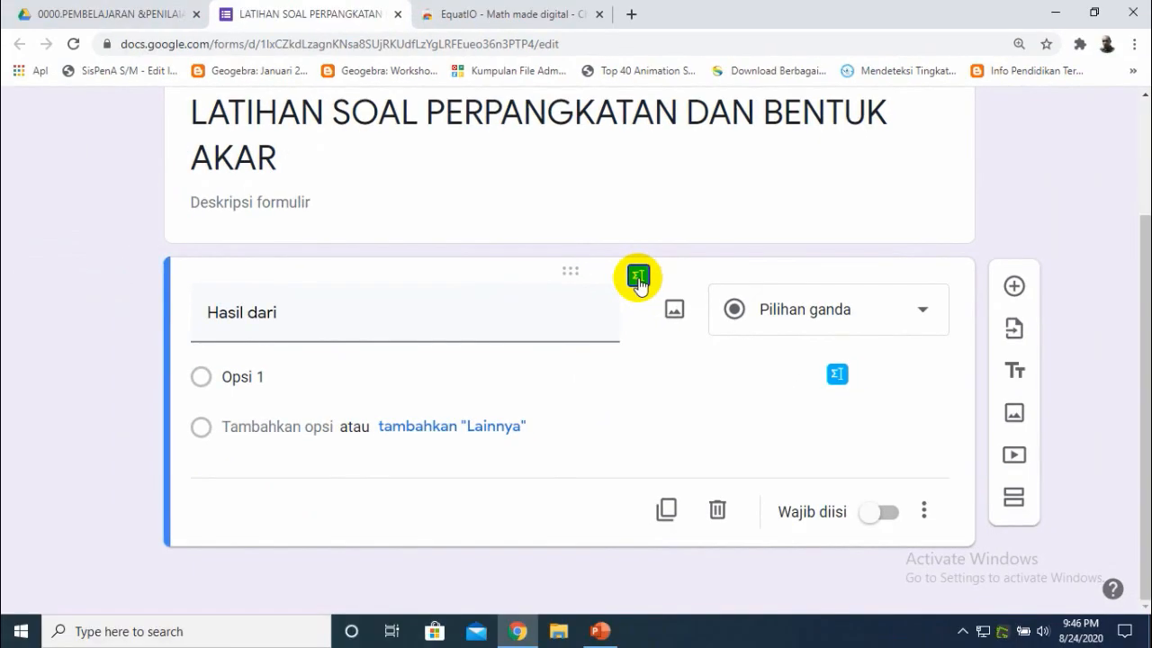
left_click(638, 279)
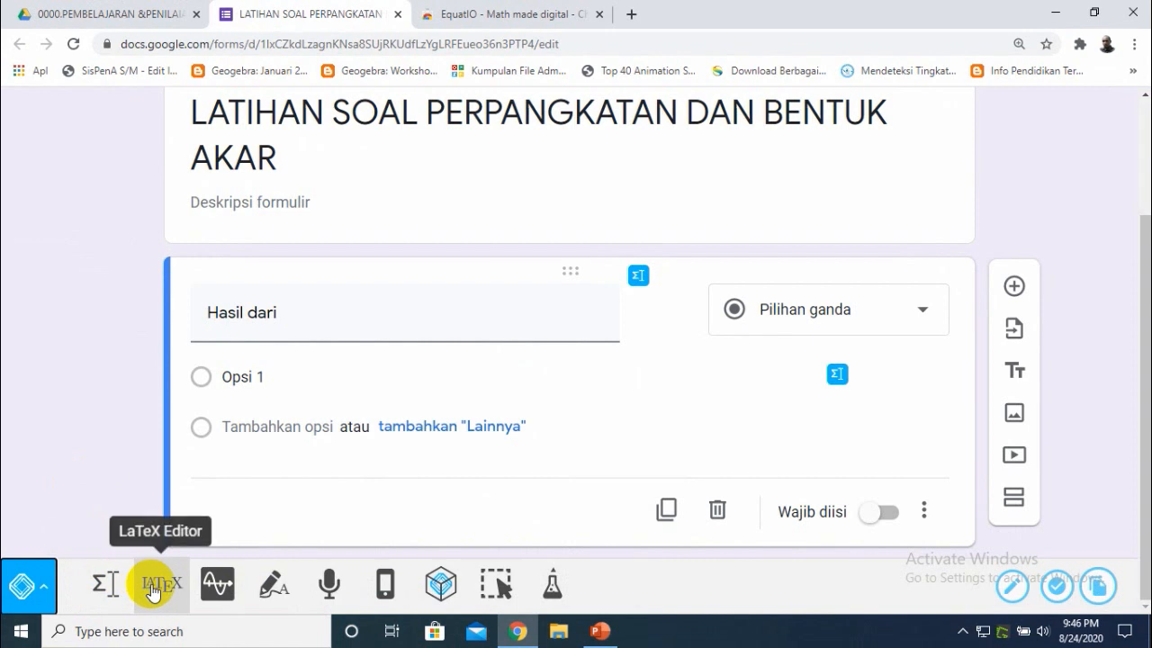
left_click(215, 585)
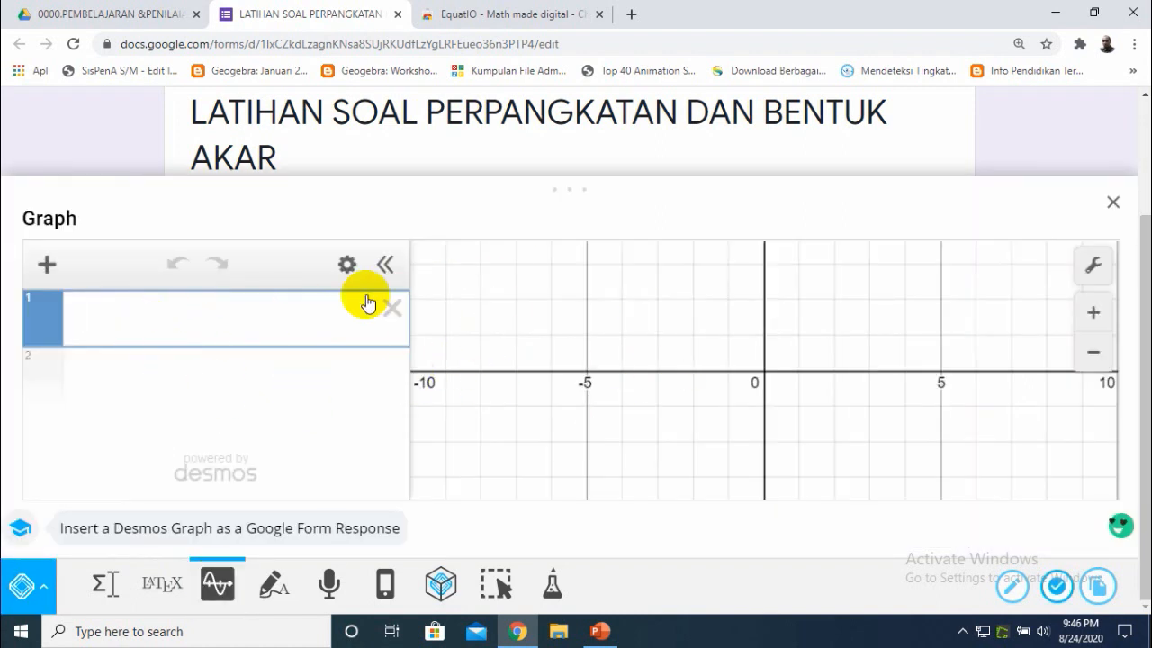
left_click(1114, 205)
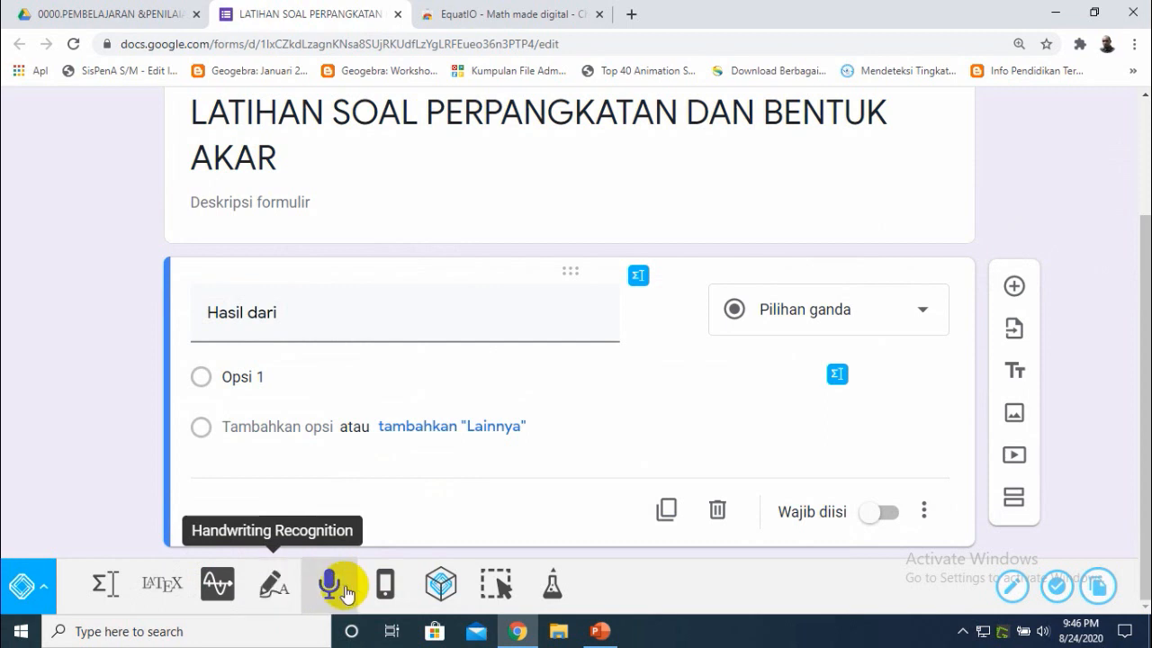
mouse_move(603, 638)
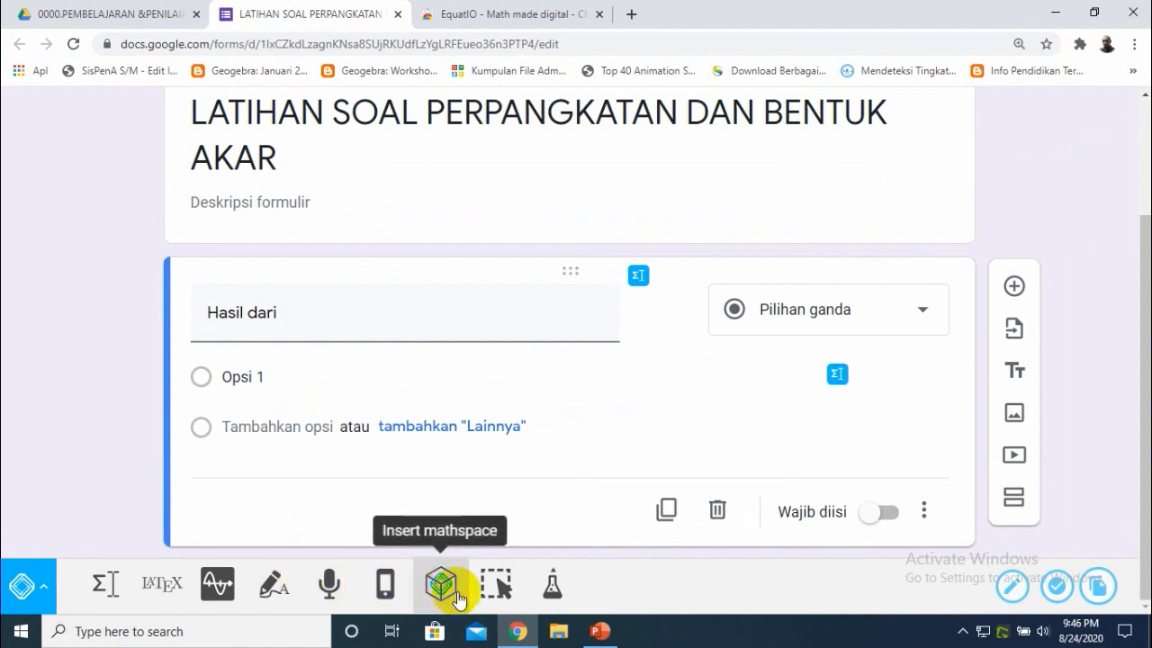
left_click(271, 594)
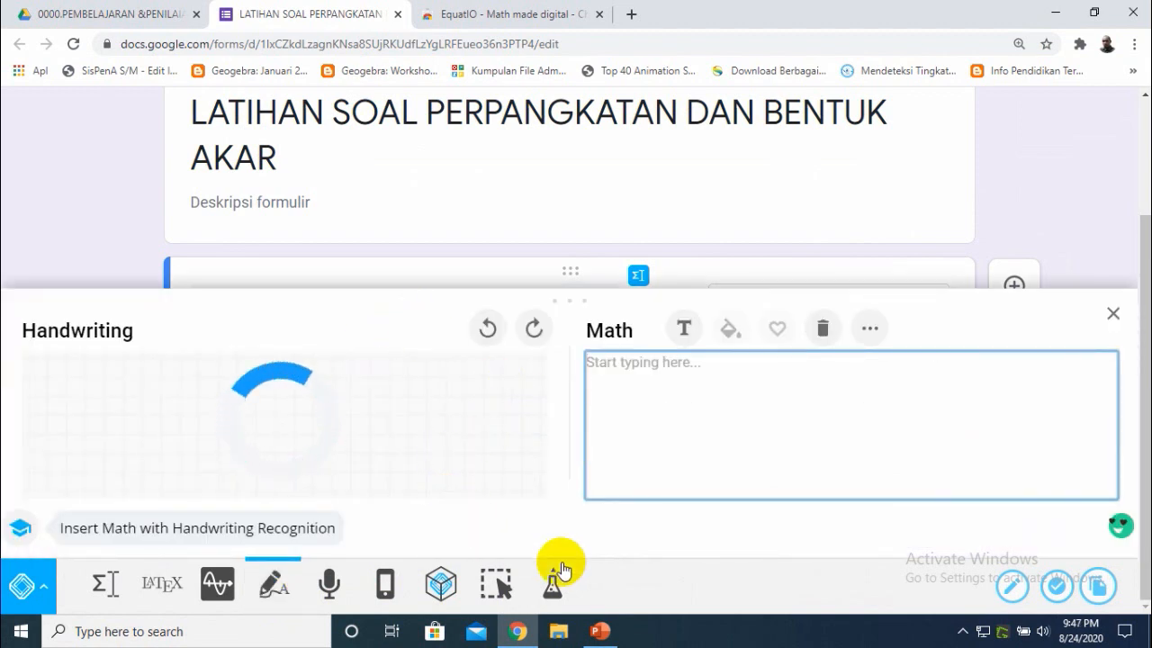
- Handwrite 4^-2 + 4^-3 in the handwriting panel, using the PowerPoint slide as reference
mouse_move(609, 641)
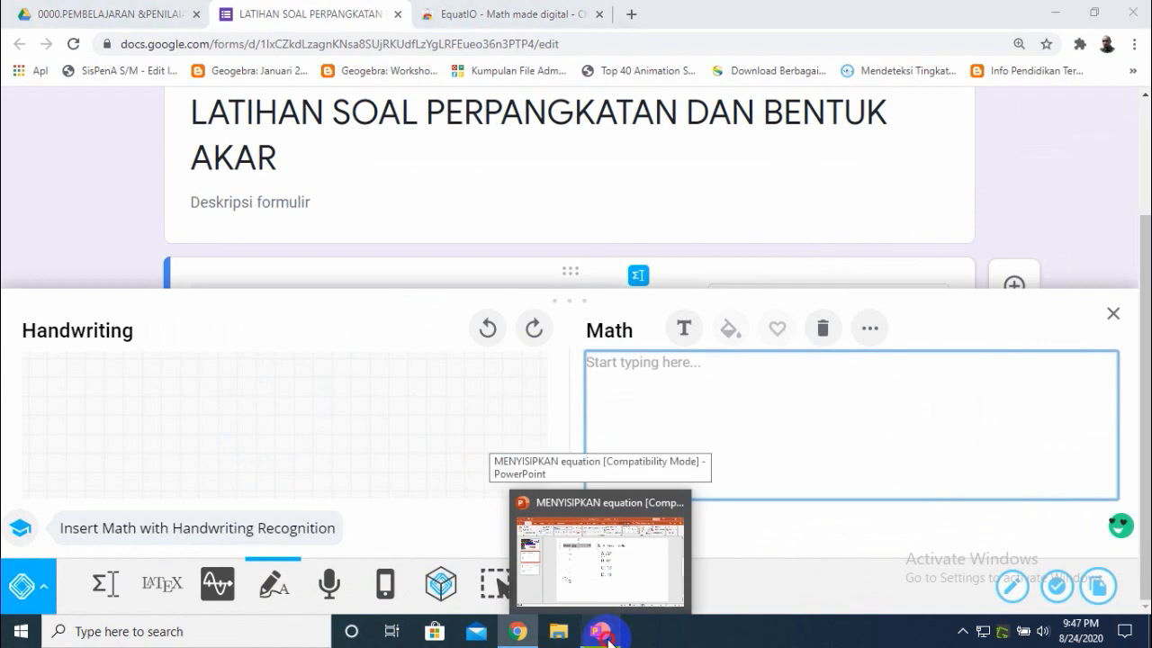
left_click(599, 558)
left_click(479, 244)
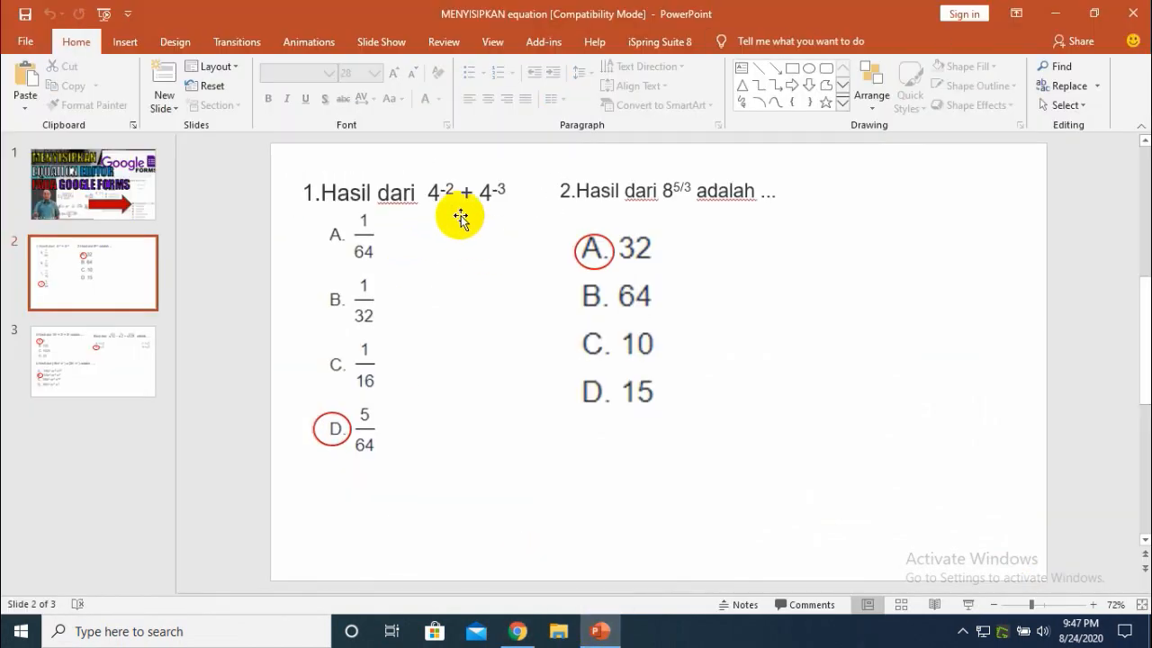
mouse_move(517, 636)
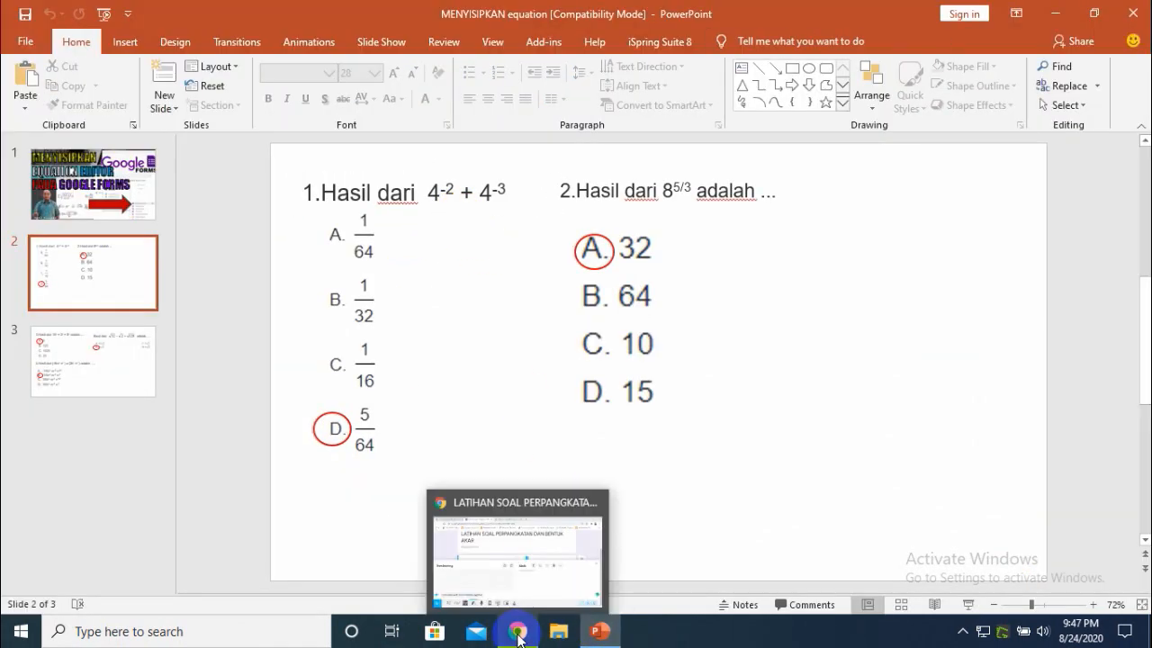
left_click(508, 634)
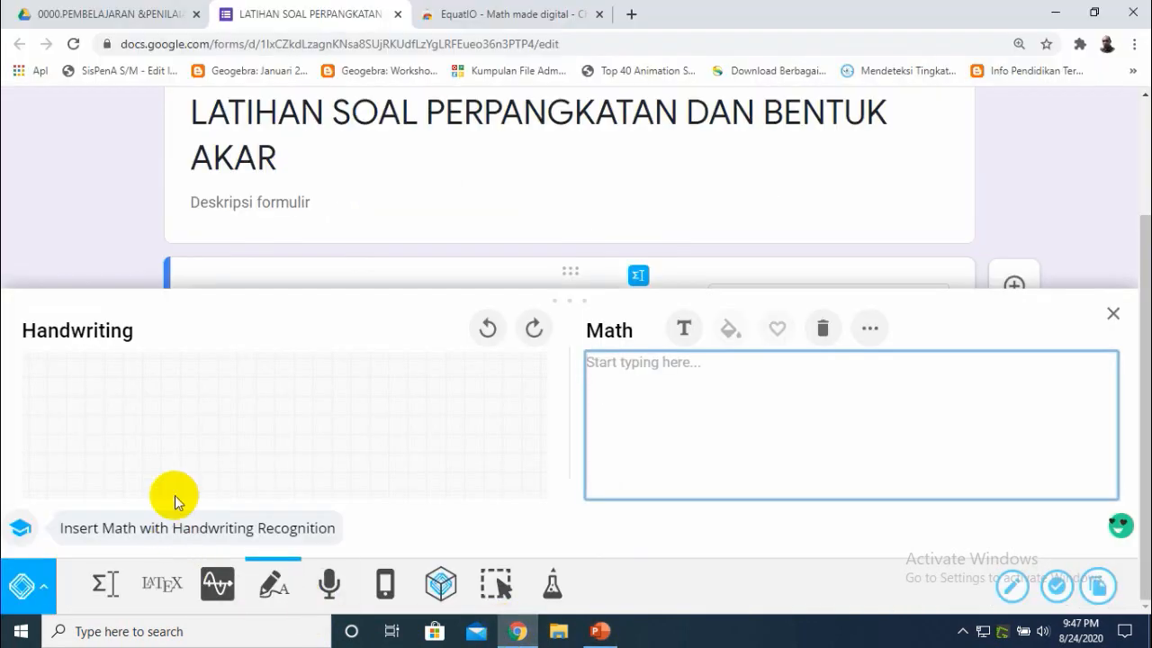
left_click(604, 632)
left_click(612, 634)
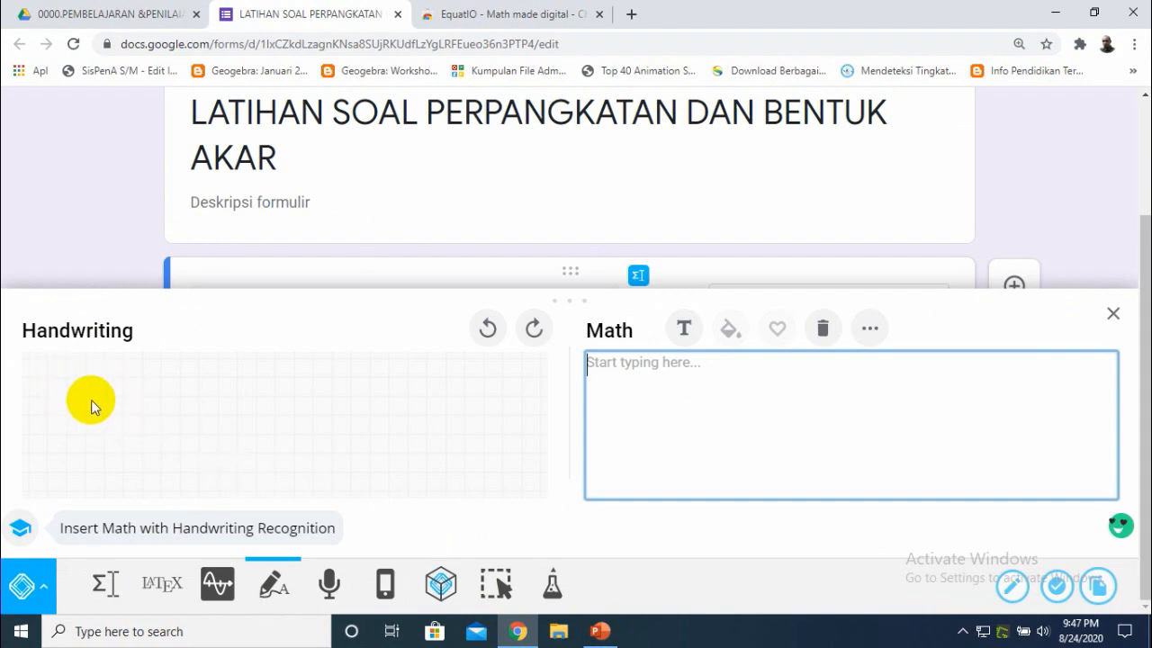
mouse_move(86, 411)
left_mouse_down()
mouse_move(88, 458)
mouse_move(94, 396)
mouse_move(115, 400)
mouse_move(129, 370)
mouse_move(121, 399)
mouse_move(146, 399)
mouse_move(176, 456)
mouse_move(196, 424)
left_mouse_up()
mouse_move(221, 381)
left_mouse_down()
mouse_move(211, 404)
mouse_move(232, 426)
mouse_move(232, 450)
left_mouse_up()
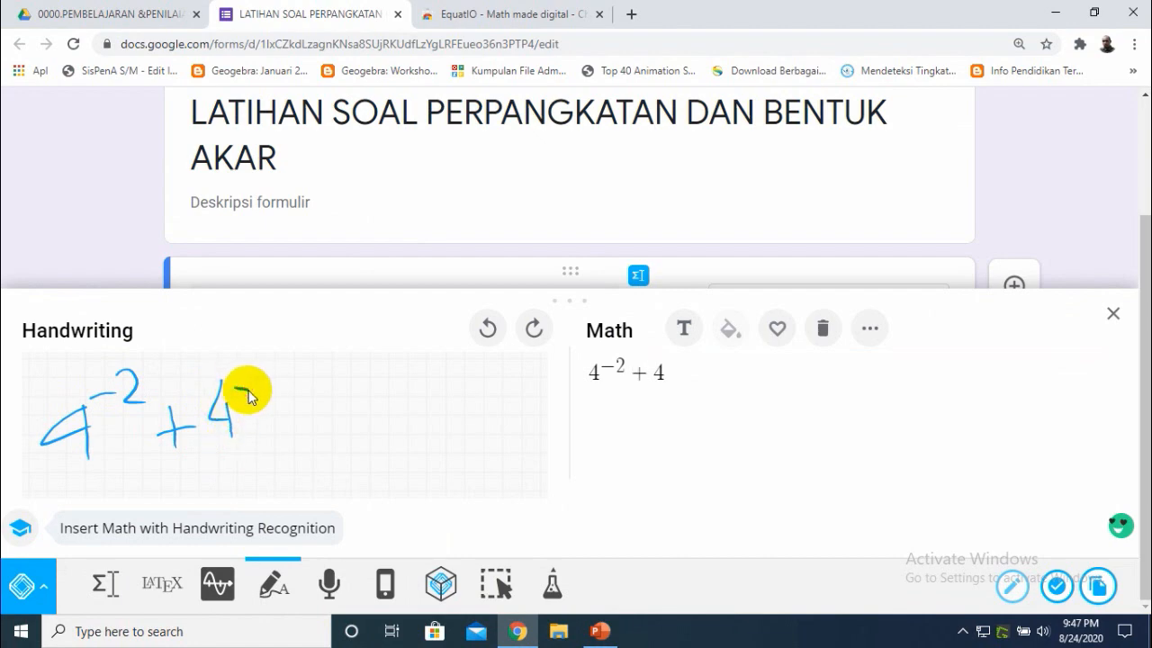
mouse_move(252, 376)
left_mouse_down()
mouse_move(264, 378)
mouse_move(253, 408)
left_mouse_up()
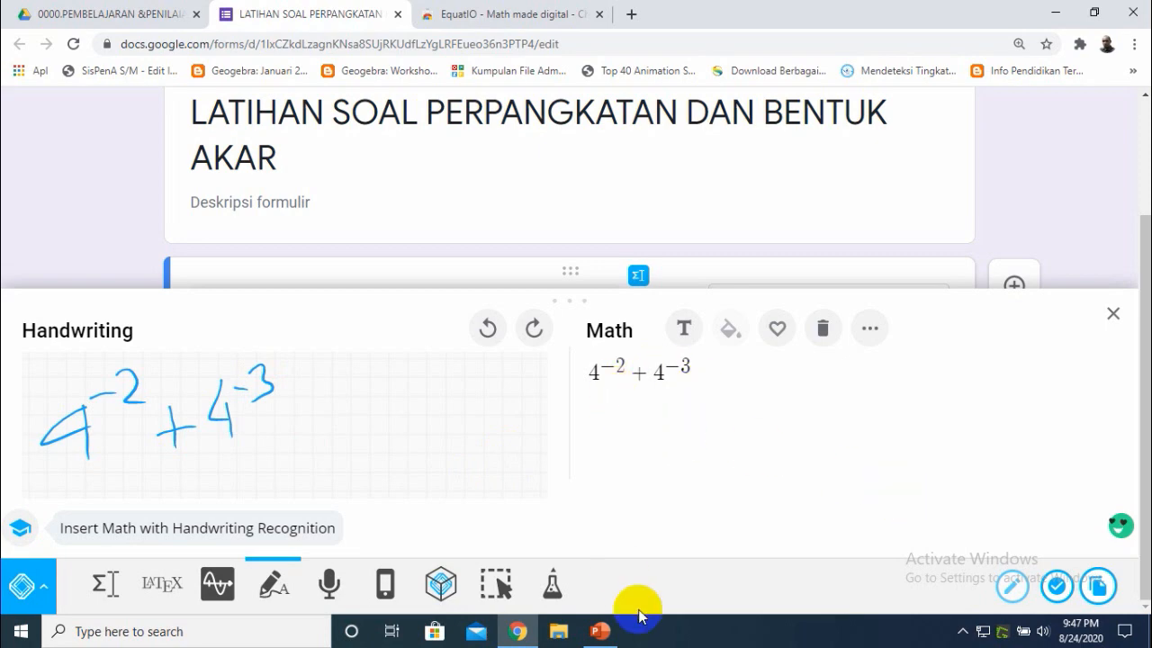
- Insert the recognized expression into the question with Insert Math
left_click(603, 631)
left_click(603, 631)
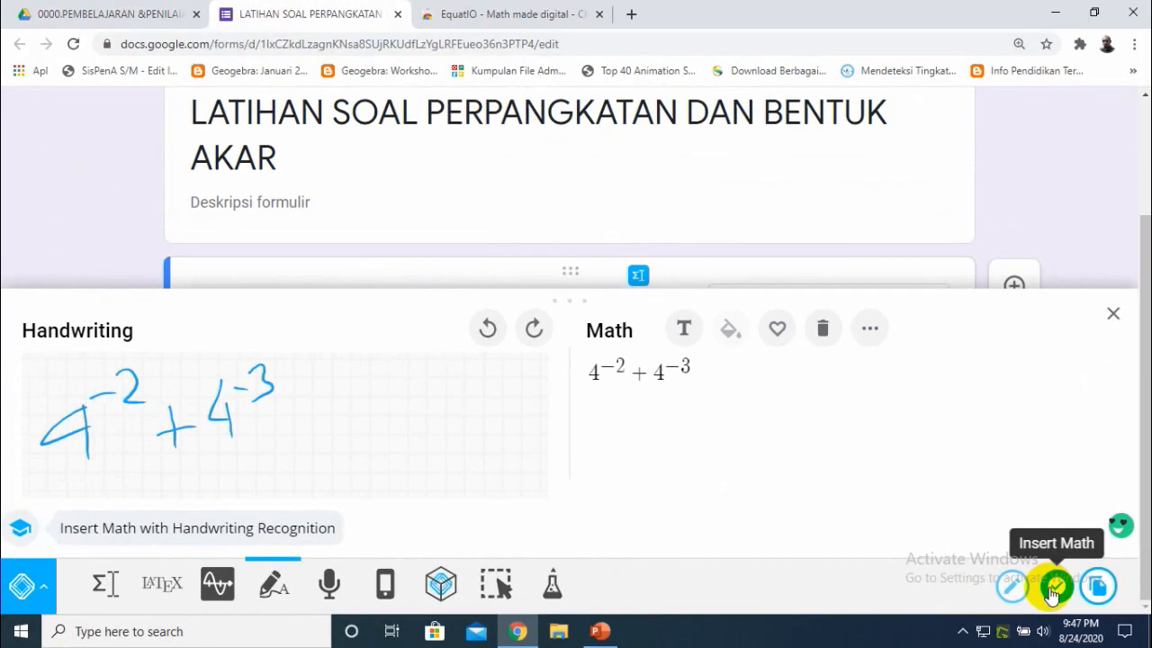
left_click(1054, 589)
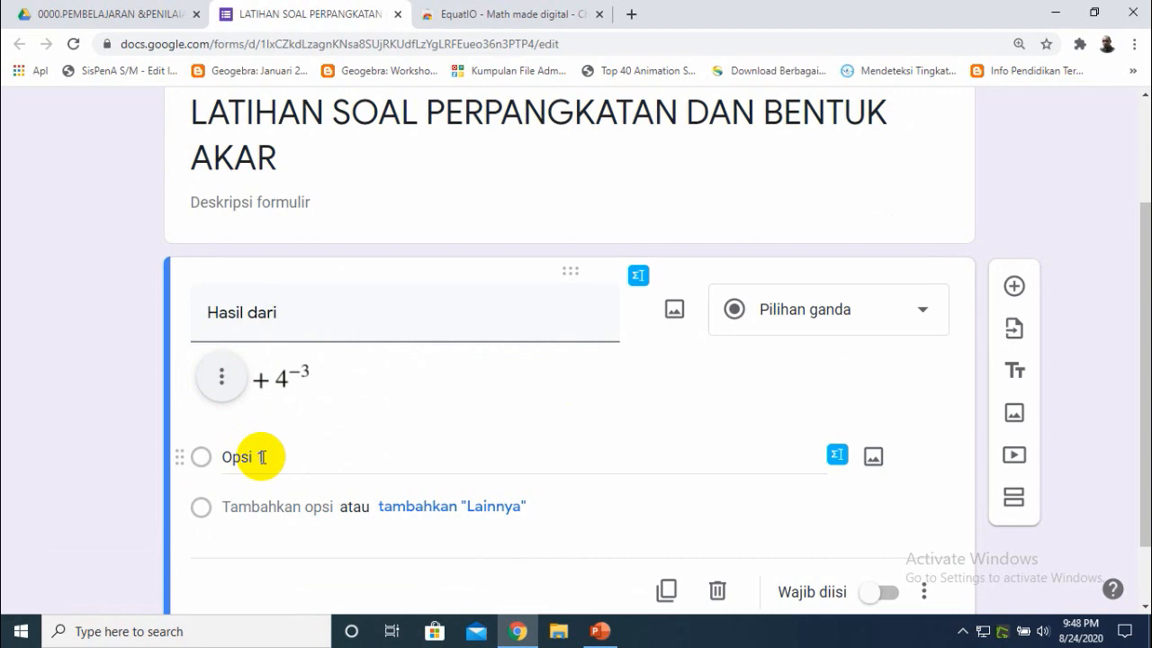
- Select the first answer option and open the EquatIO math editor for it
left_click(600, 631)
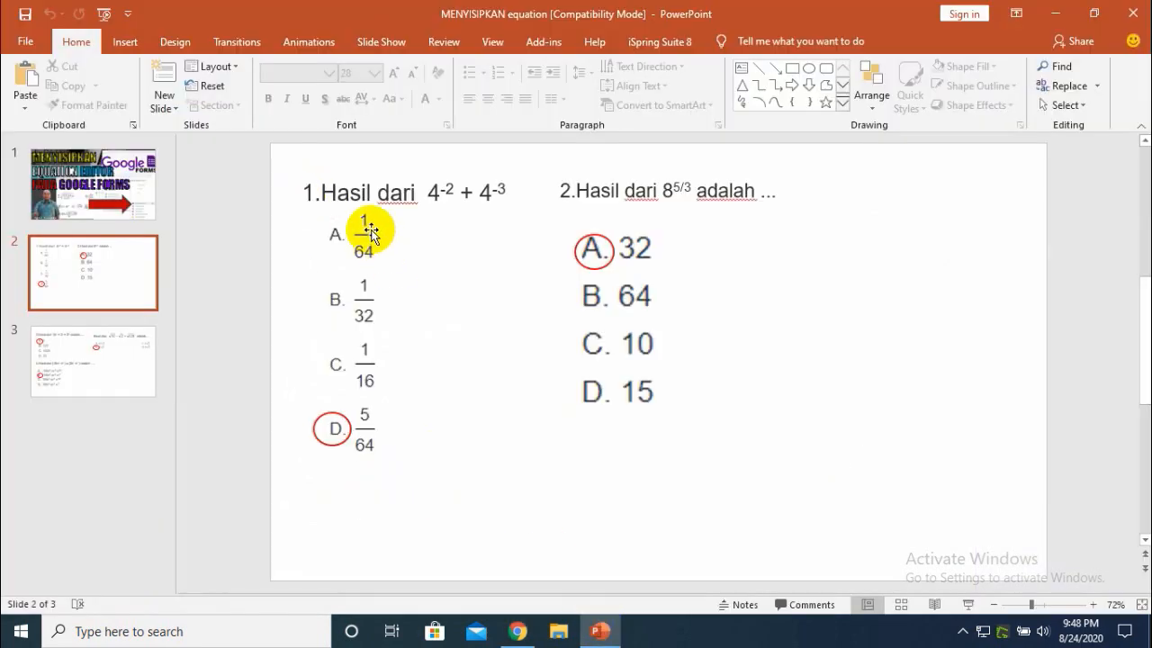
left_click(598, 630)
left_click(261, 458)
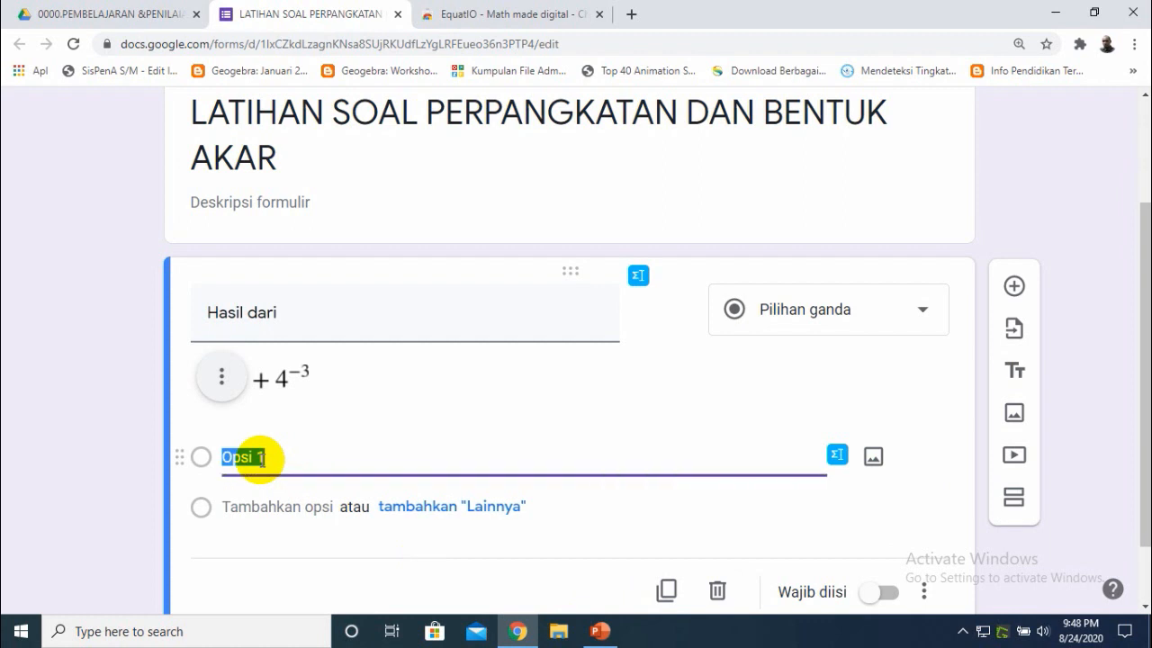
left_click(836, 457)
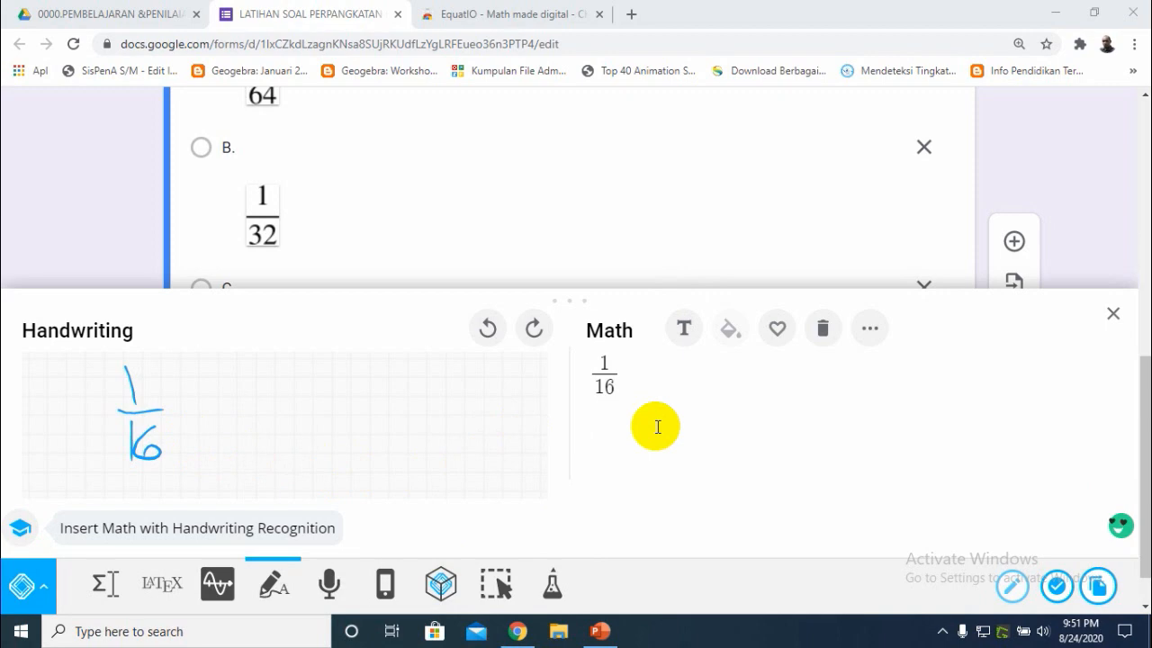
- Clear the handwriting panel, handwrite 5/64, and insert it as an image into option D
left_click(600, 632)
left_click(600, 631)
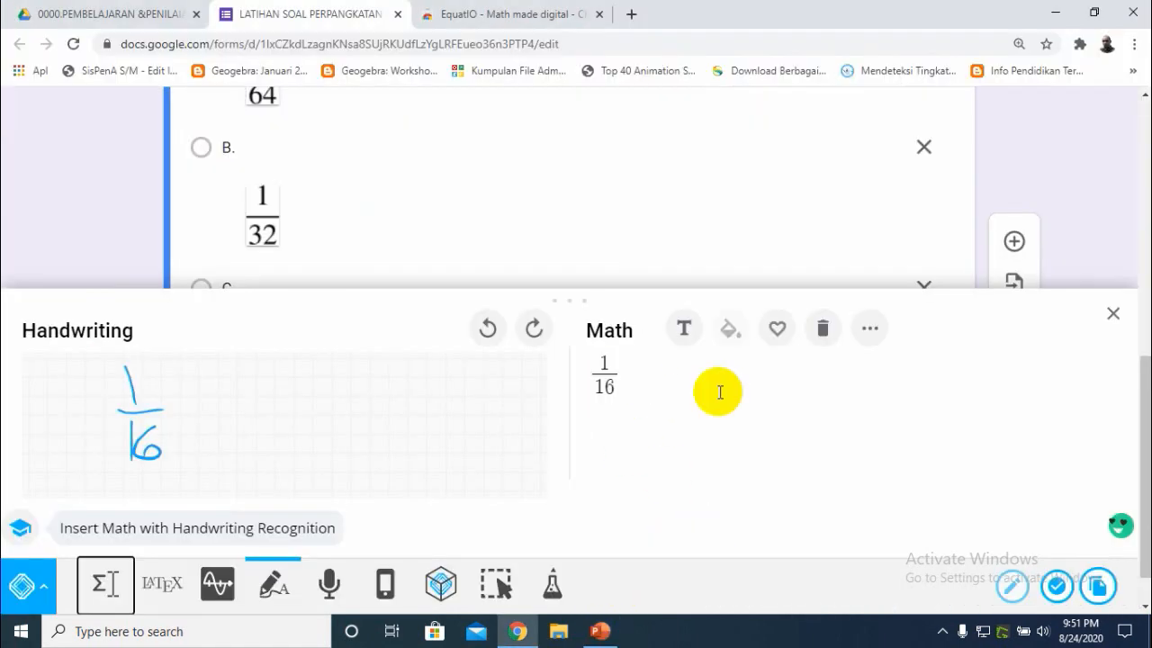
left_click(823, 331)
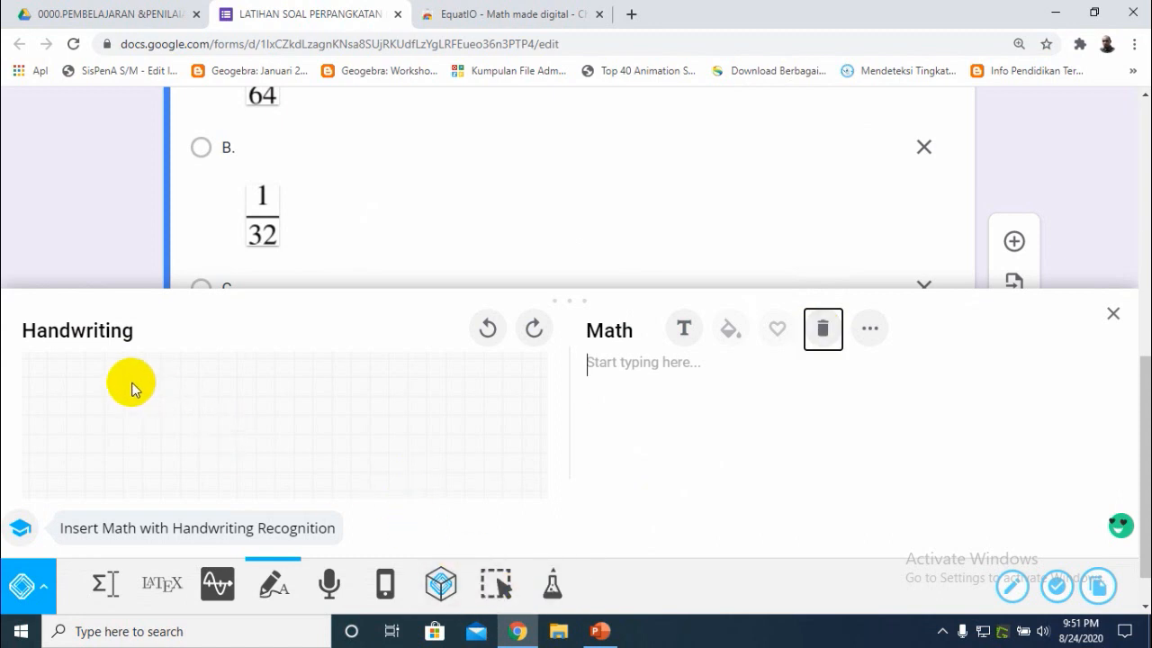
left_click_drag(127, 379, 139, 396)
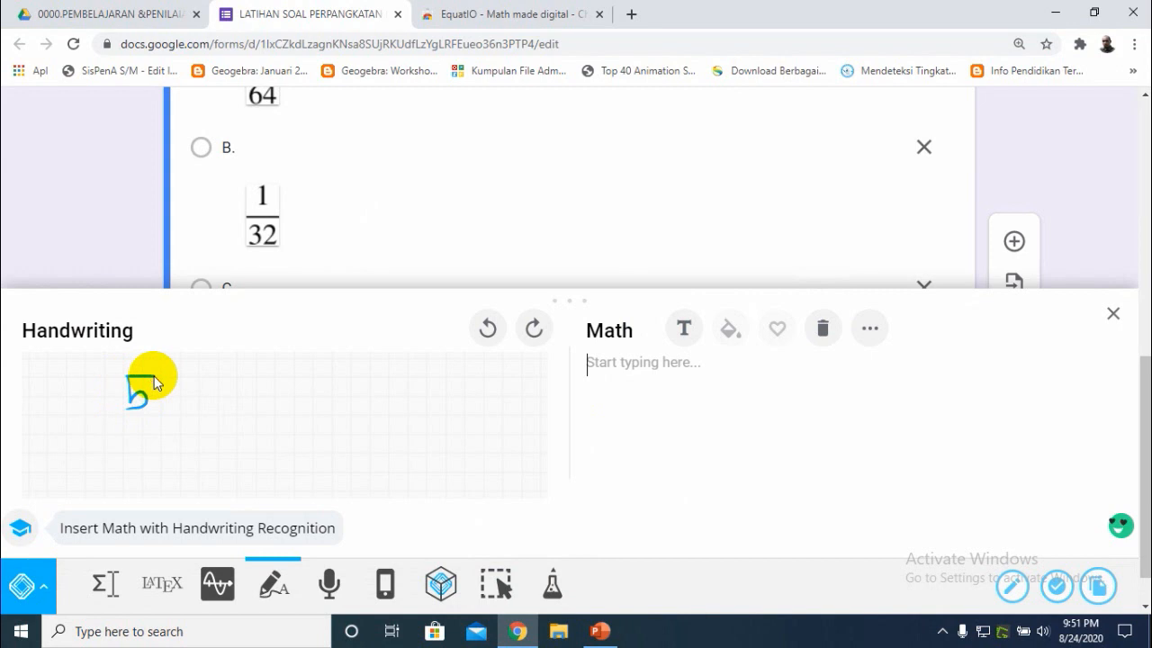
mouse_move(122, 417)
left_mouse_down()
mouse_move(167, 411)
mouse_move(121, 441)
mouse_move(142, 453)
mouse_move(123, 444)
mouse_move(170, 444)
mouse_move(178, 461)
left_mouse_up()
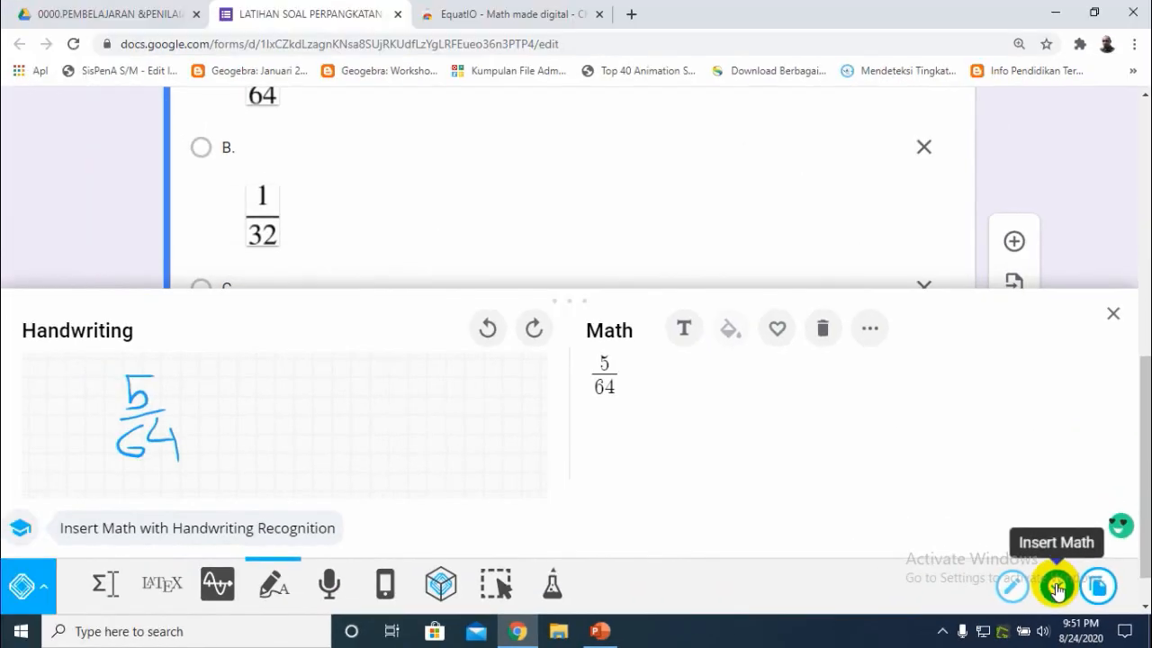
left_click(1060, 591)
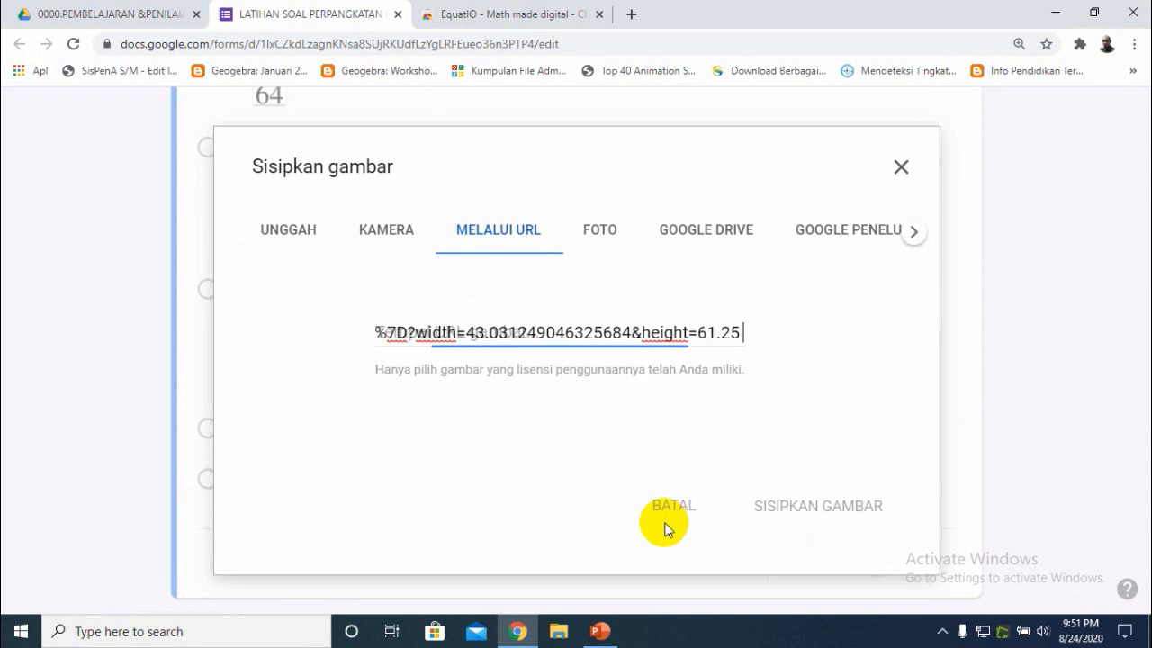
left_click(792, 505)
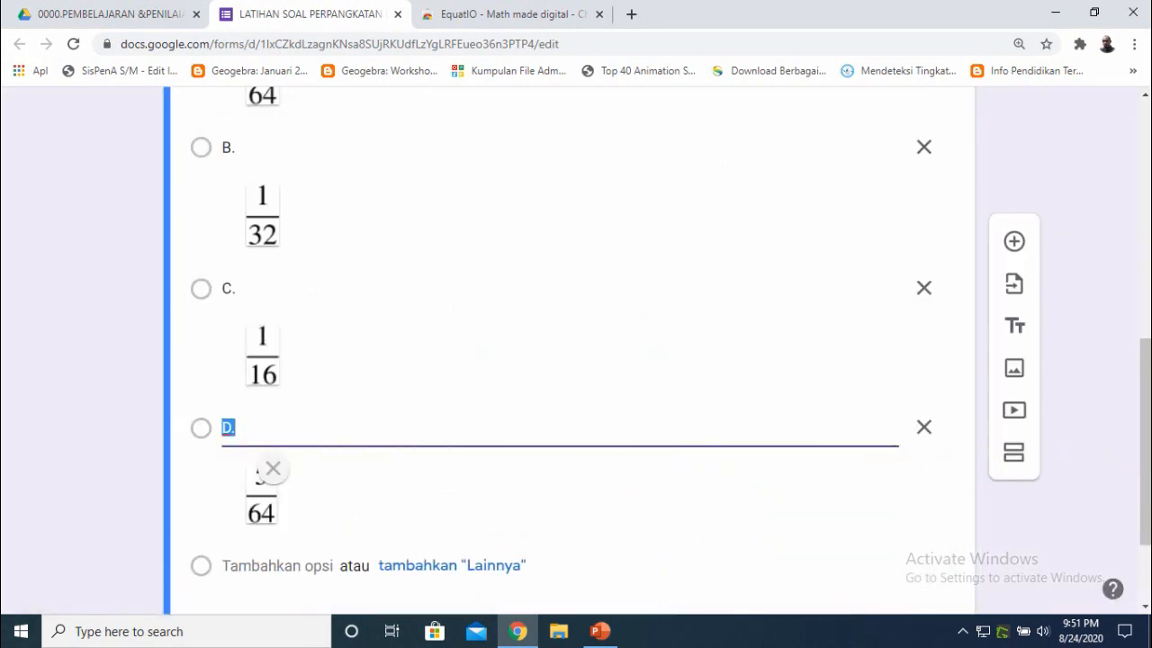
- In the form settings' Presentasi section, uncheck the link to submit another response and set the confirmation message to "selamat anda telah mengerjakan"
left_click_drag(1144, 509, 1139, 334)
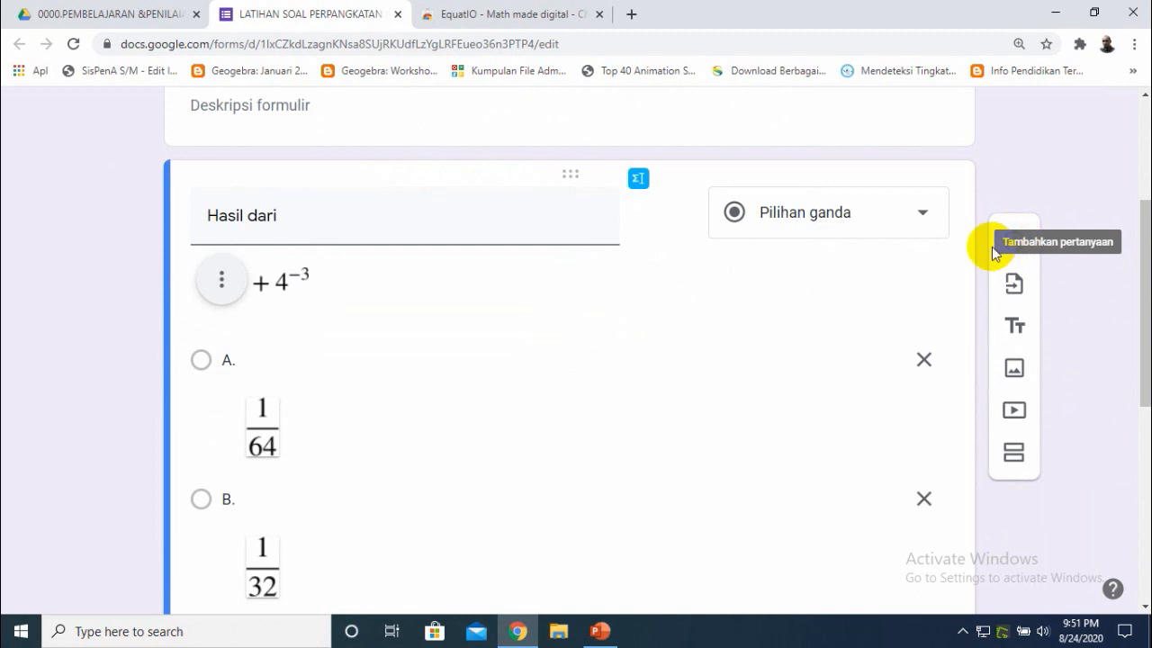
scroll(1131, 303, "up", 3)
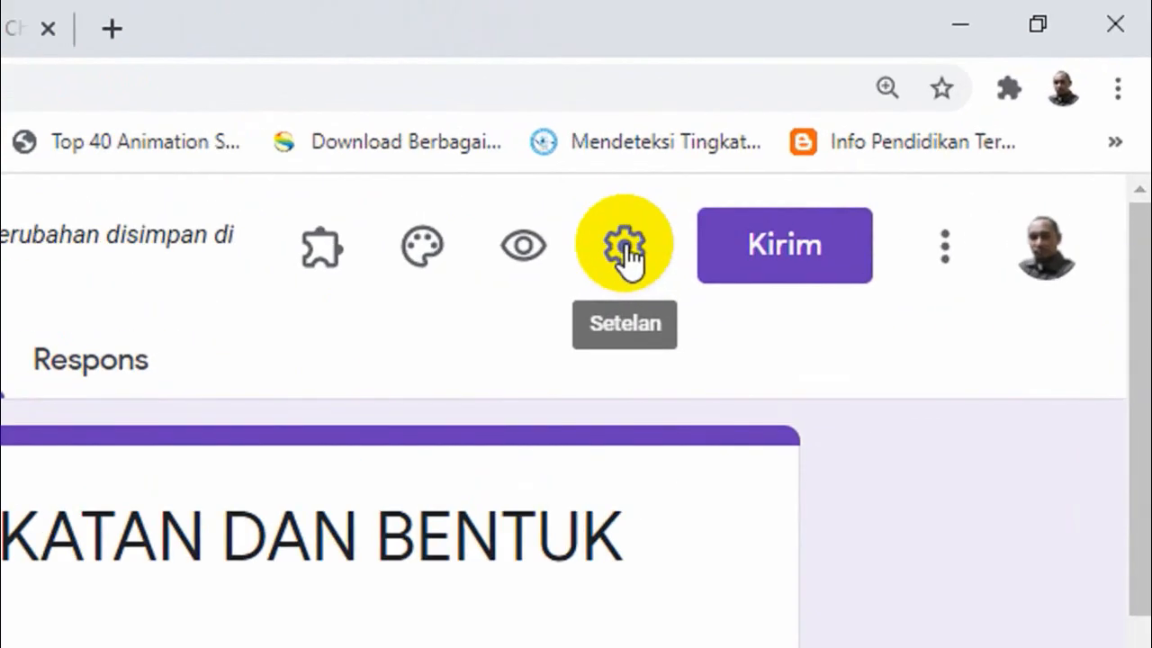
left_click(888, 126)
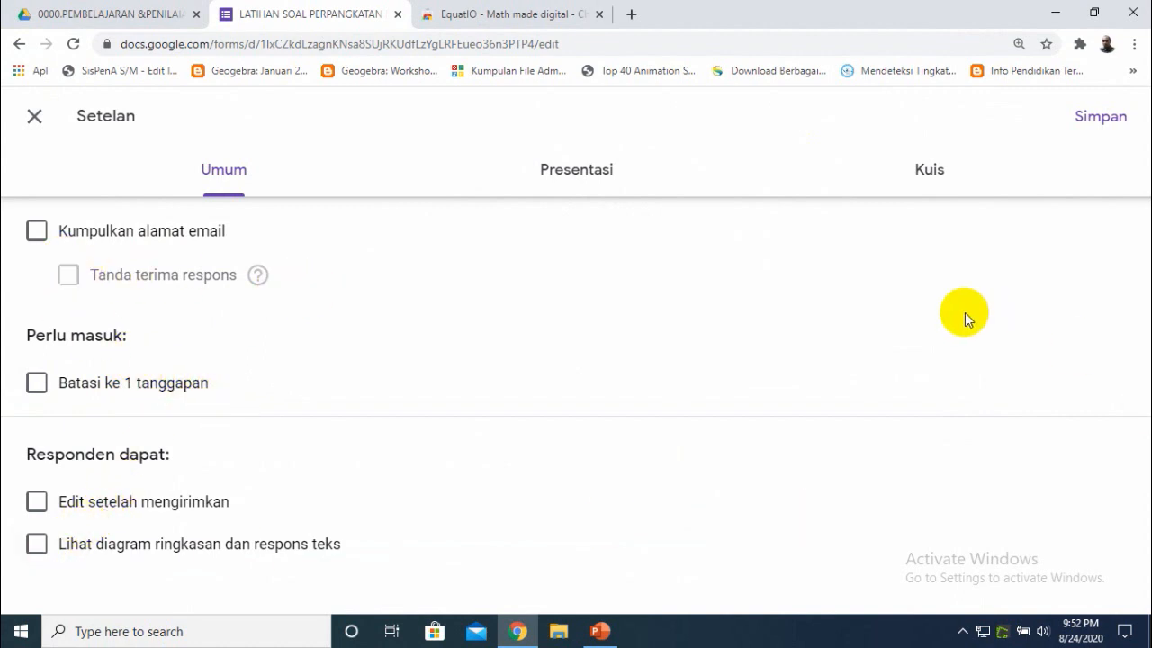
left_click(585, 176)
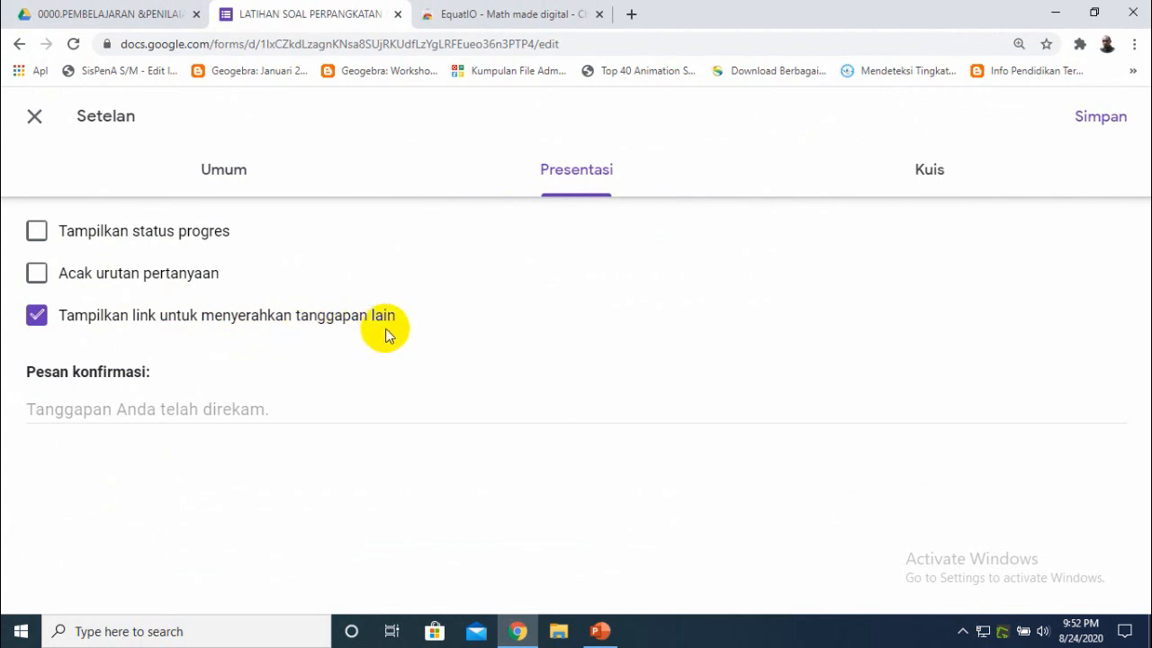
left_click(38, 316)
left_click(77, 410)
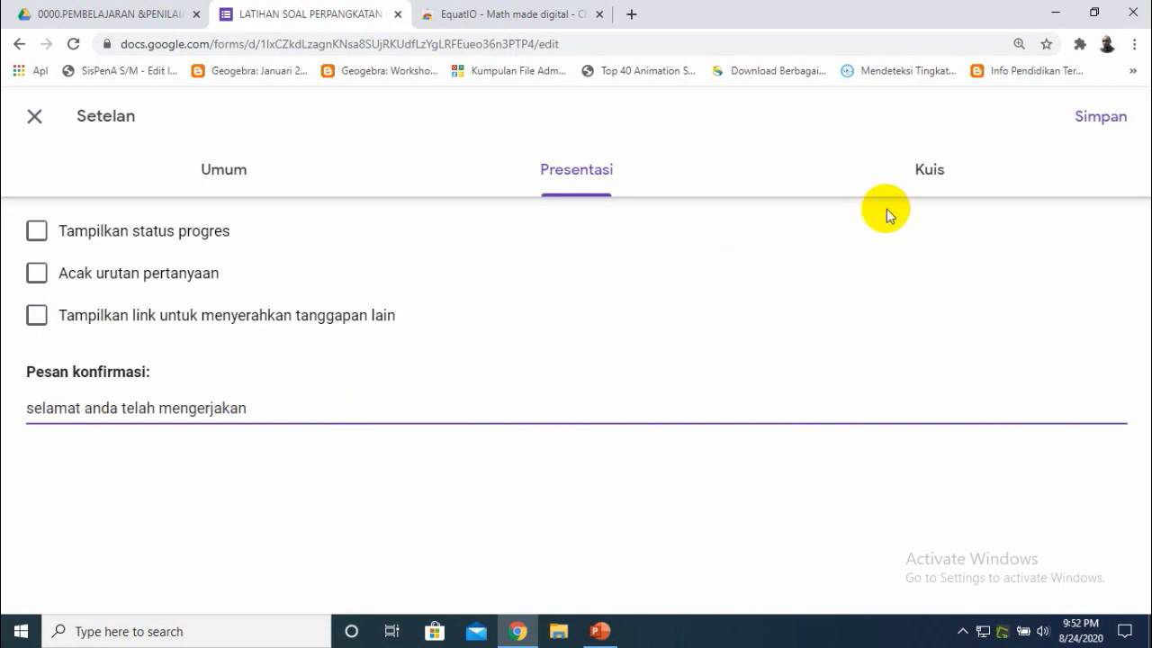
- Turn on "Jadikan ini sebagai kuis" in the Kuis settings
left_click(936, 181)
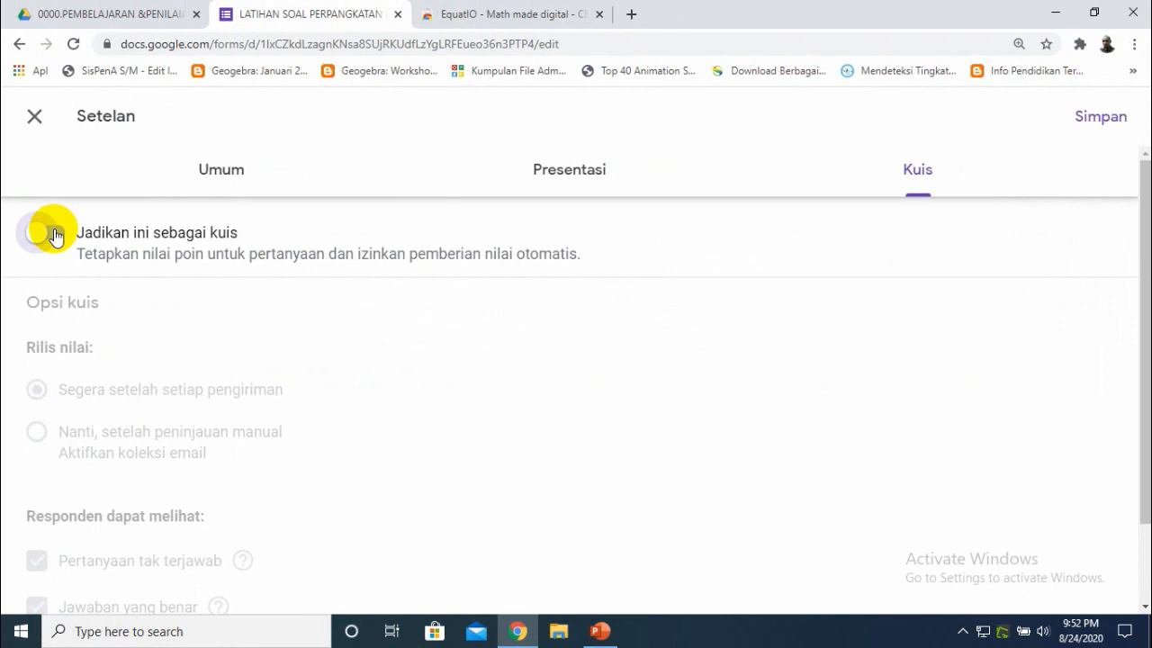
left_click(56, 236)
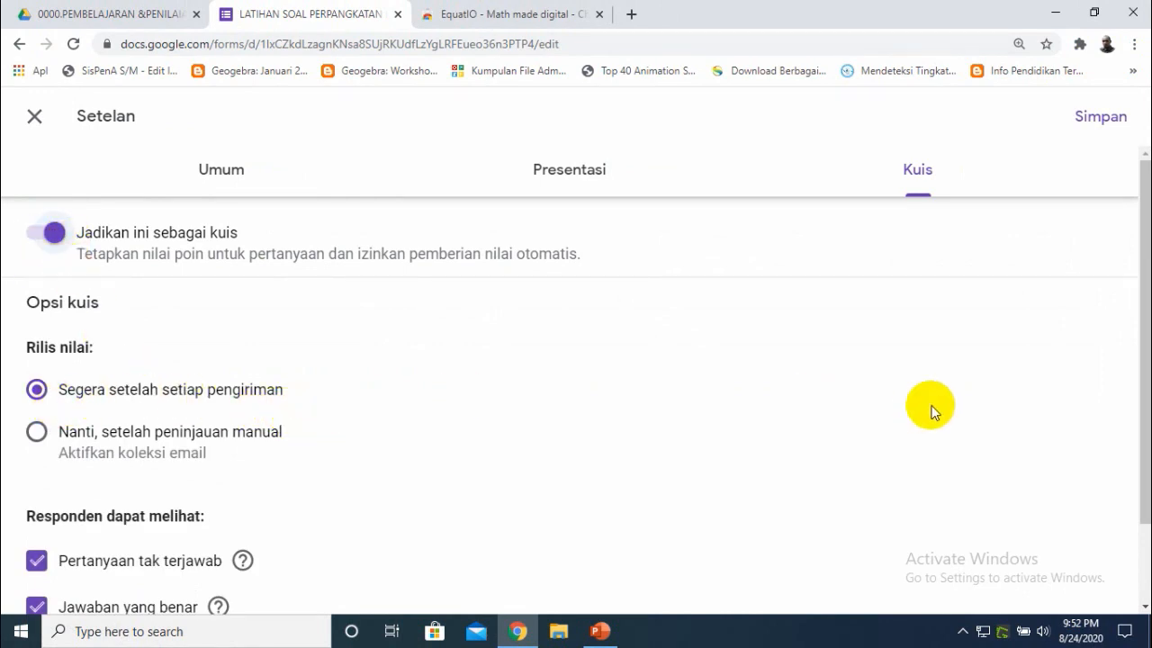
- In the quiz options, stop respondents from seeing missed questions and correct answers, then save the settings
scroll(1135, 456, "down", 1)
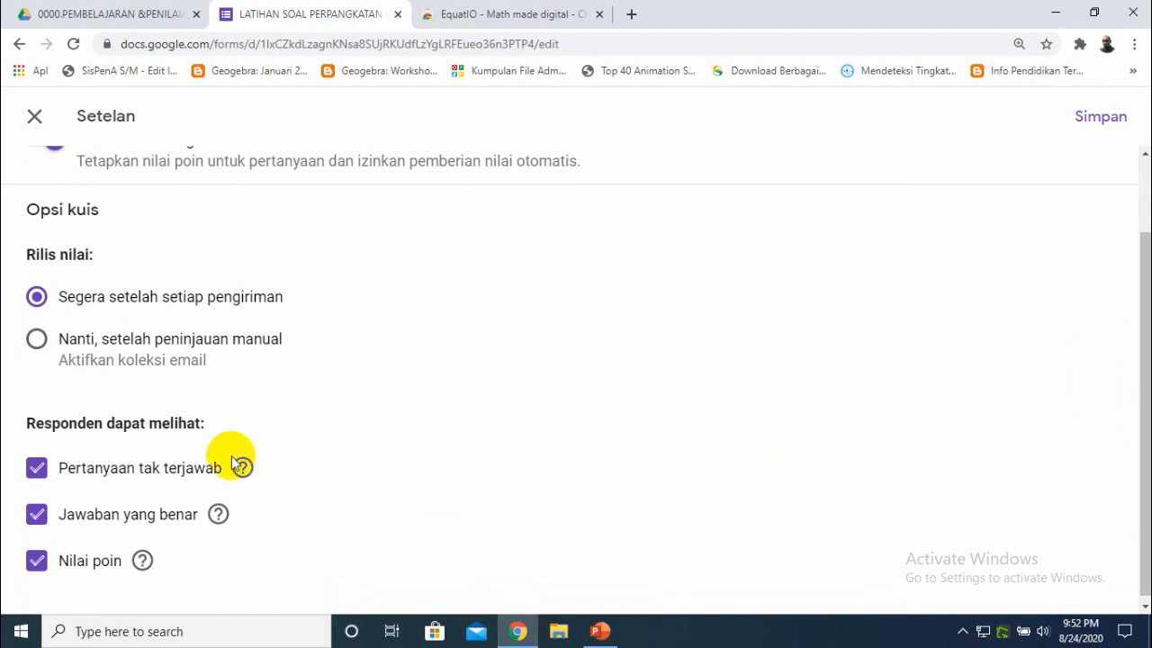
left_click(38, 471)
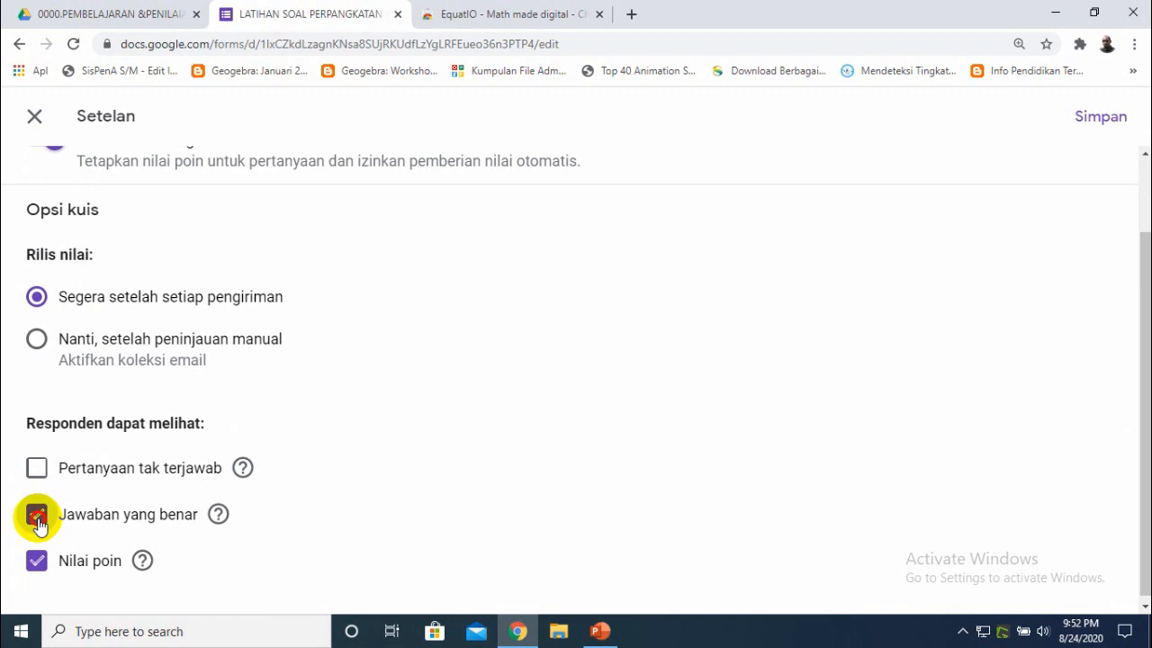
left_click(38, 516)
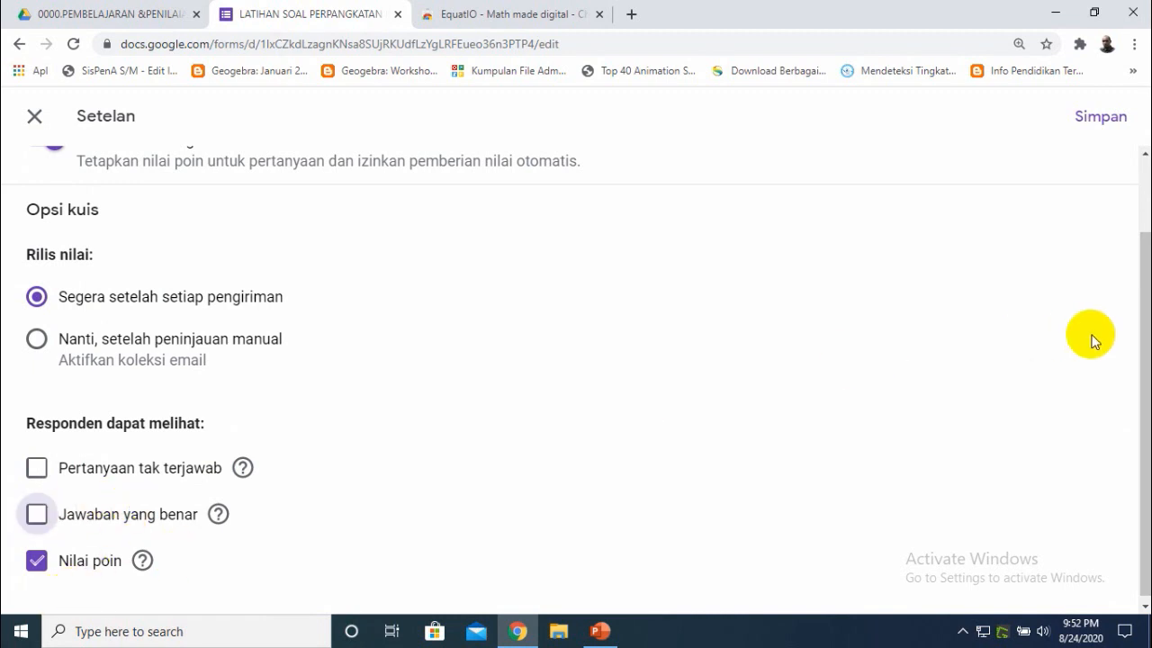
left_click_drag(1139, 360, 1140, 243)
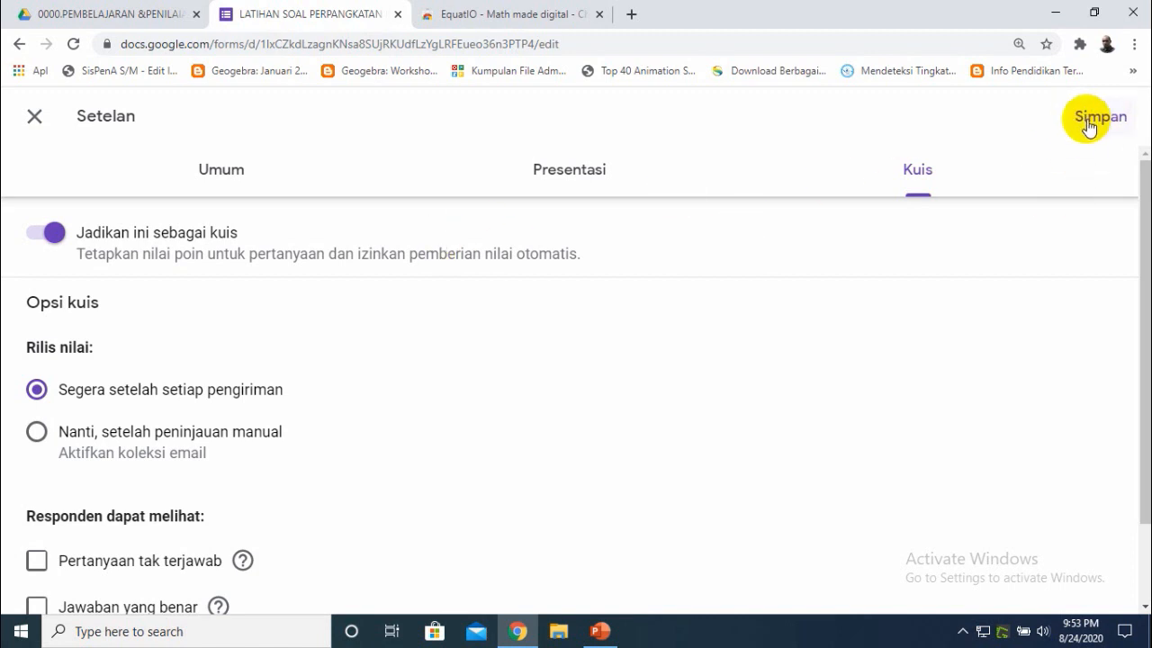
left_click(1089, 122)
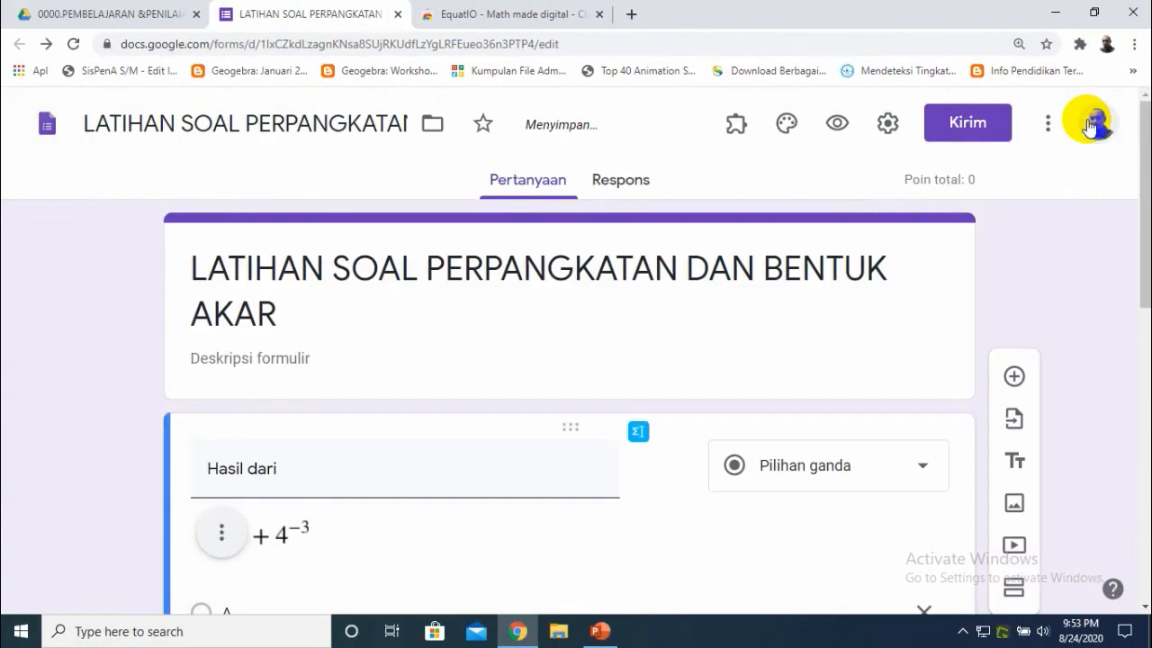
- Open the first question's answer key, set it to 20 points, and mark option D (5/64) as correct
left_click_drag(1146, 264, 1146, 607)
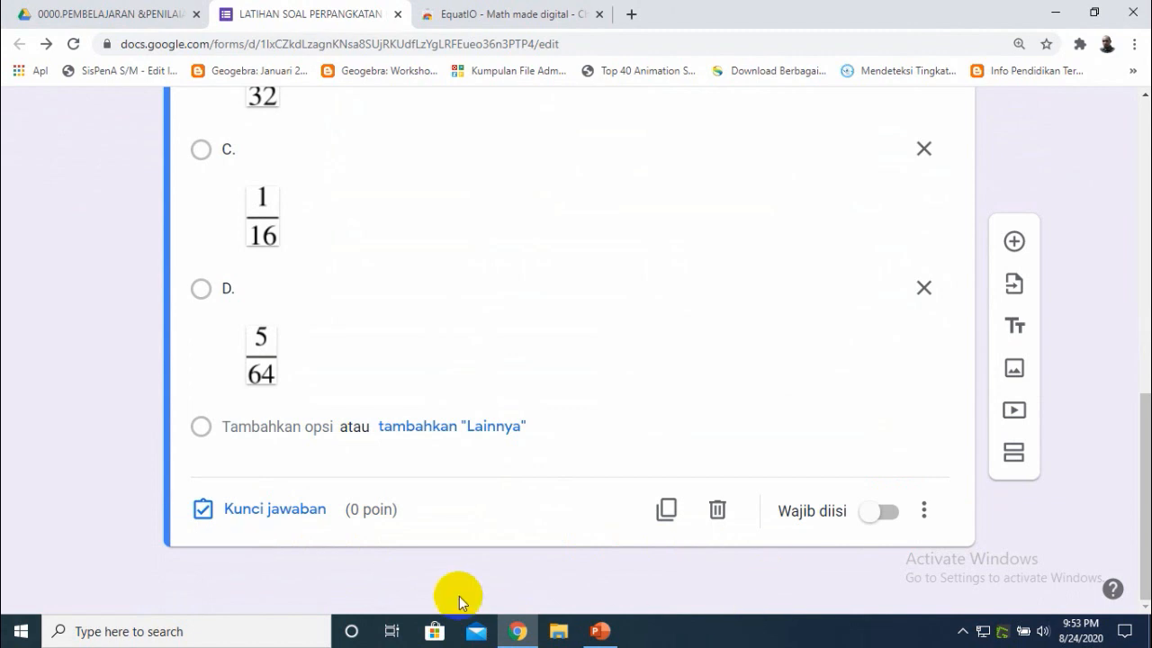
left_click(267, 511)
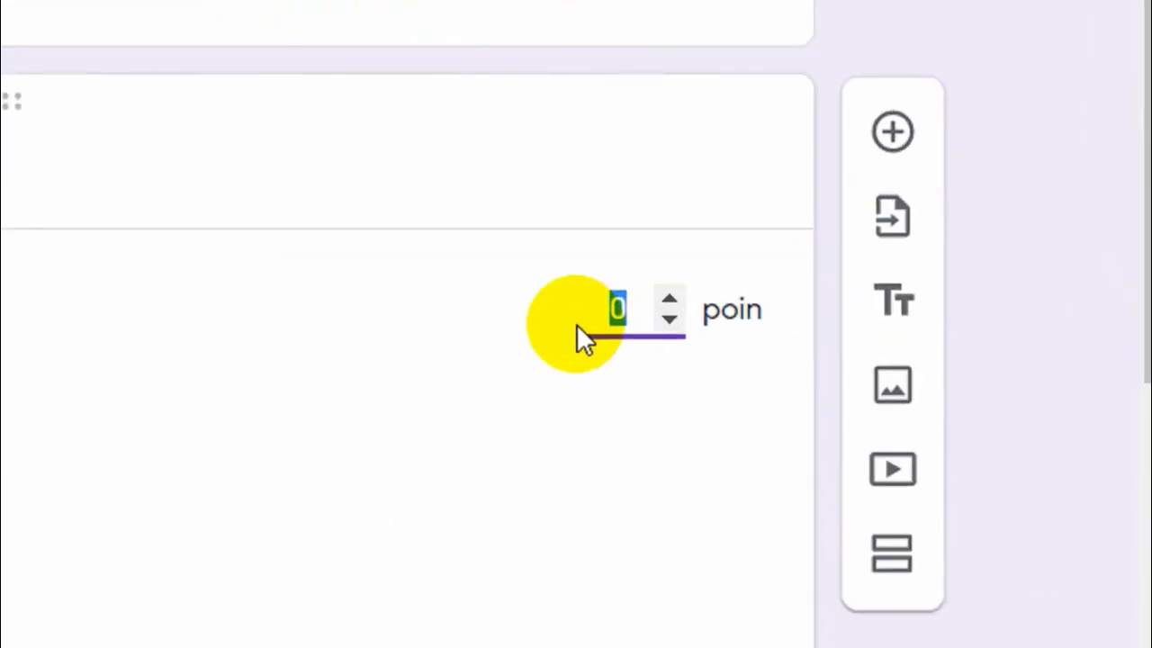
type("20")
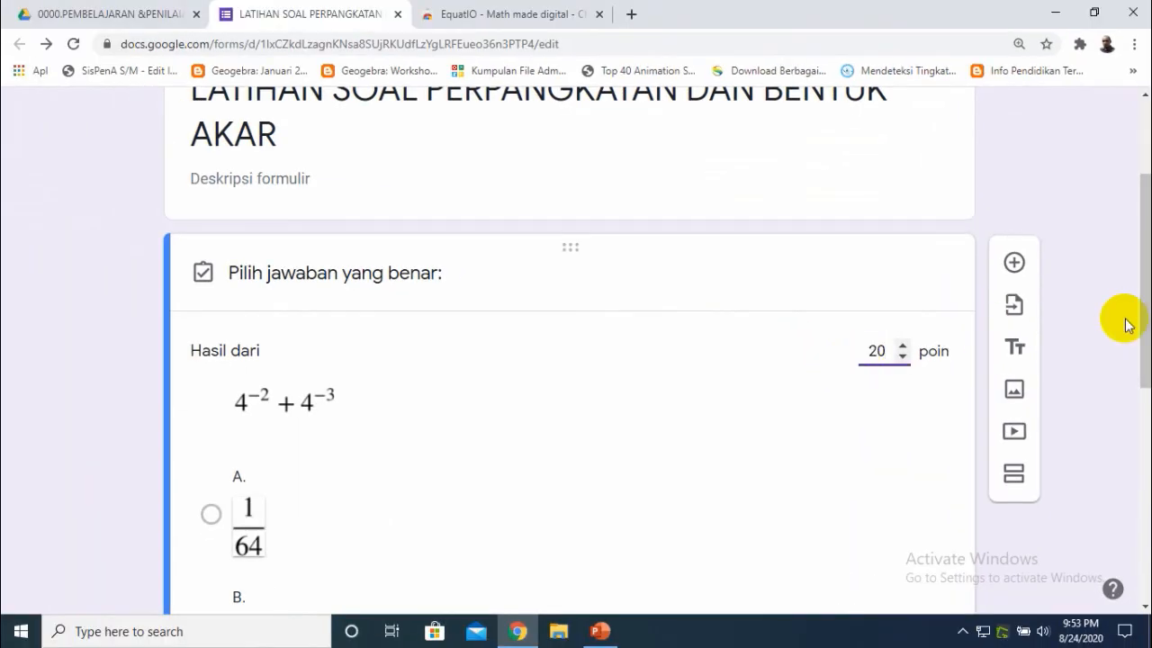
left_click_drag(1138, 342, 1138, 510)
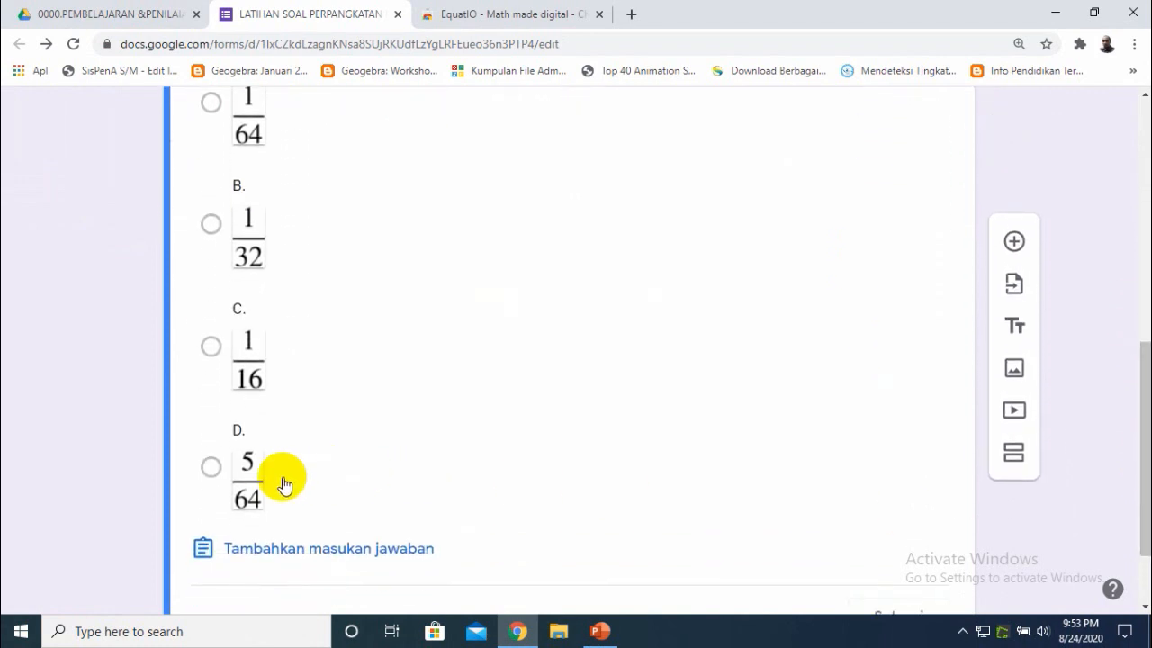
left_click(213, 466)
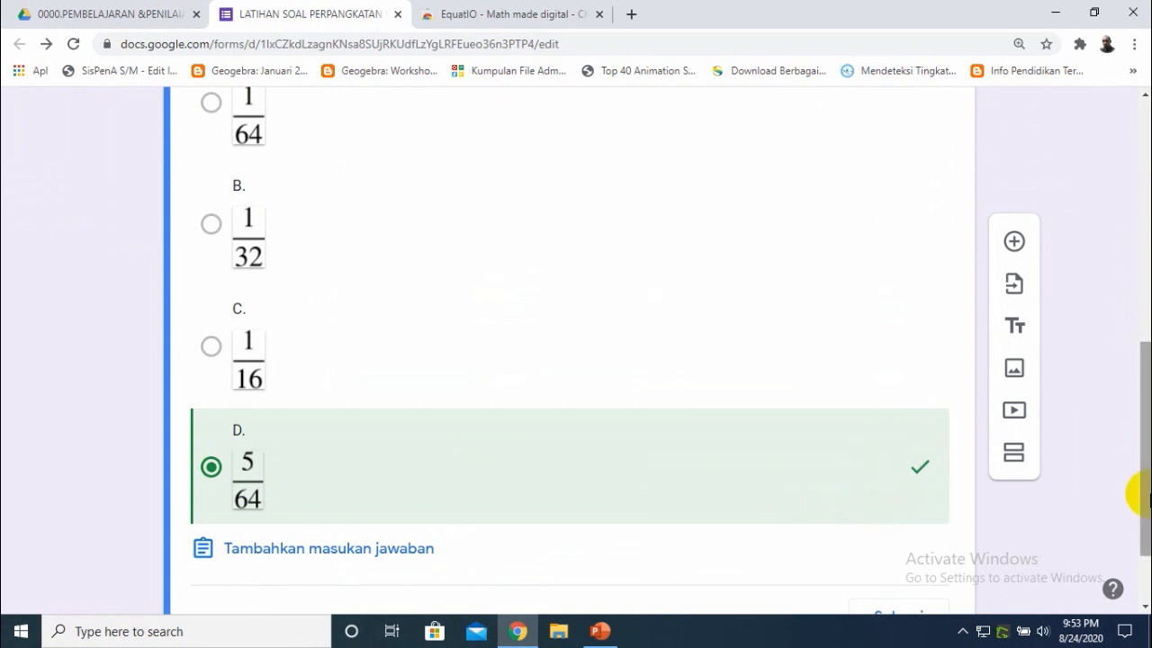
- Add a new question and paste question 2's text from the PowerPoint slide, trimming the title to "Hasil dari"
scroll(1133, 545, "down", 1)
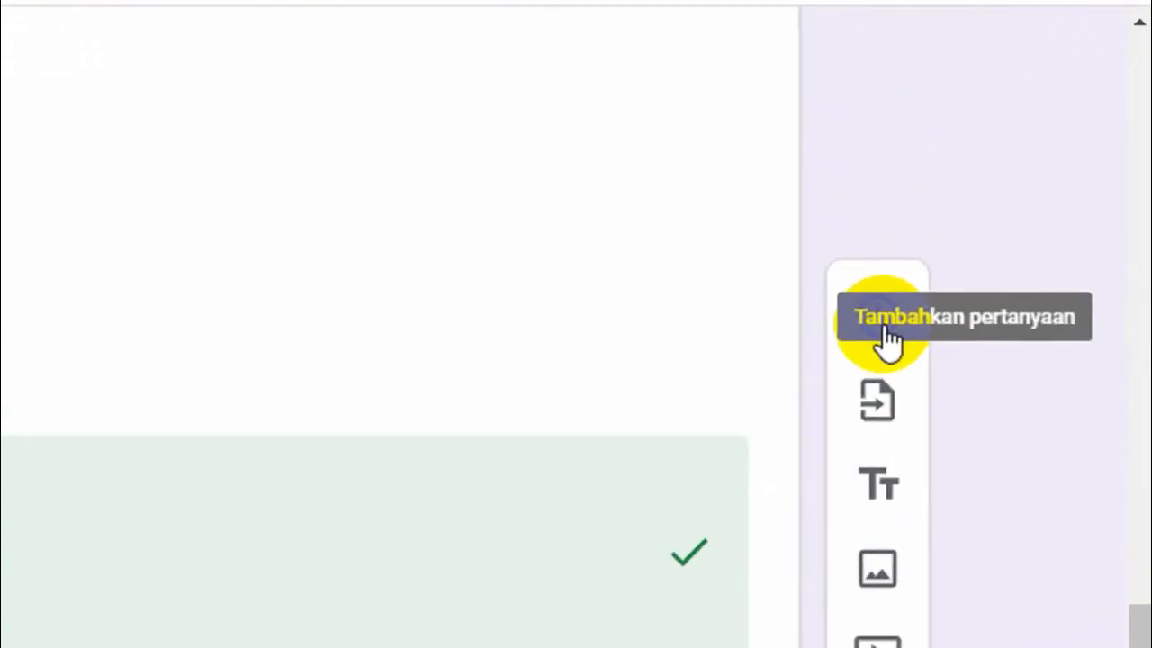
left_click(875, 340)
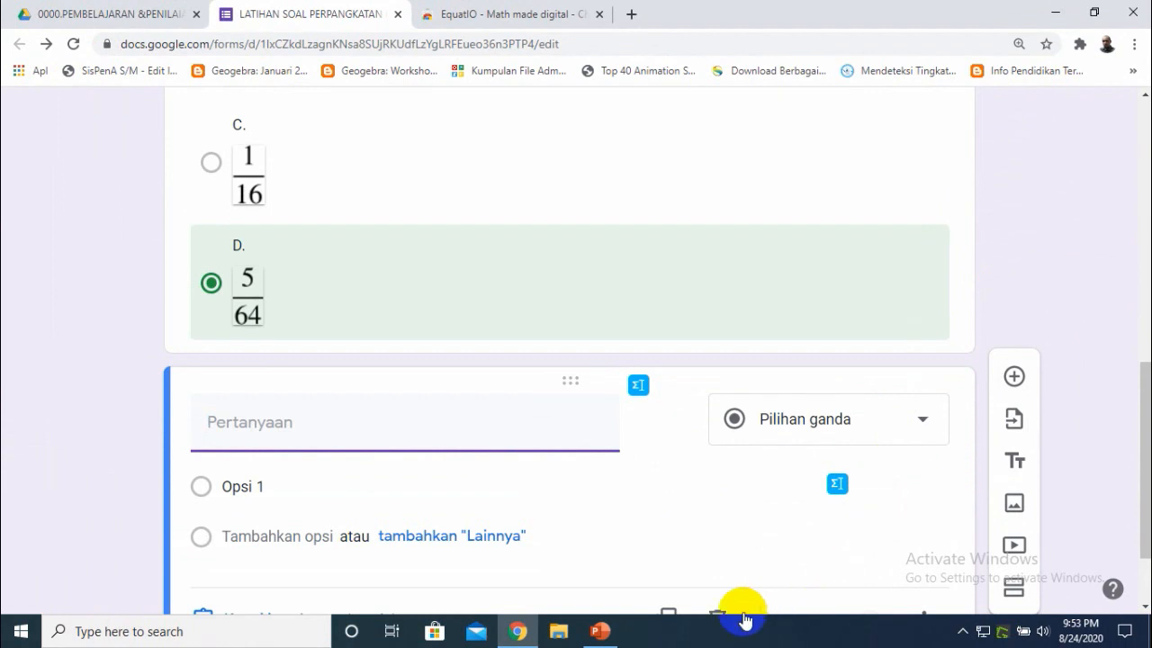
left_click(596, 633)
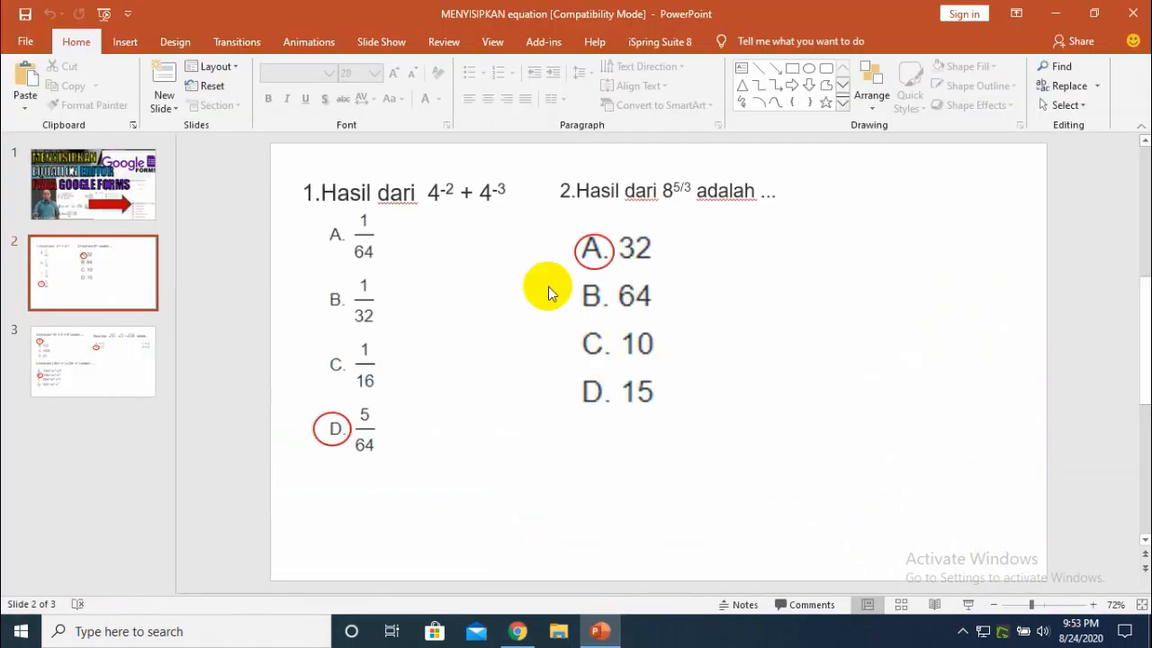
left_click_drag(580, 194, 773, 195)
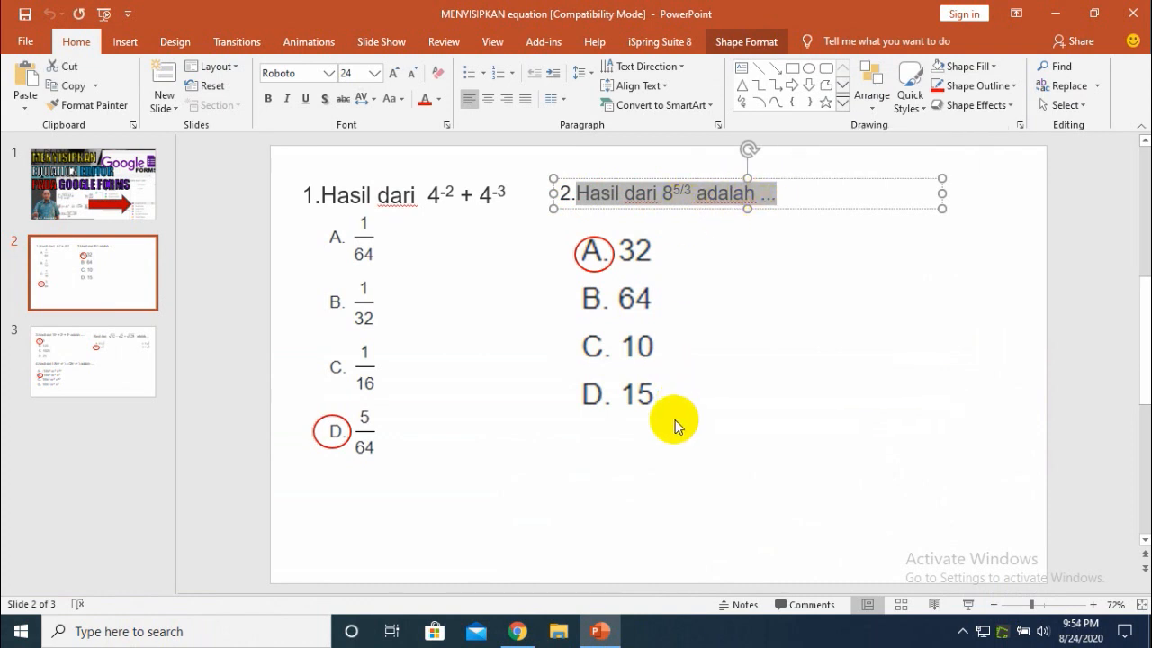
left_click(516, 631)
left_click(338, 431)
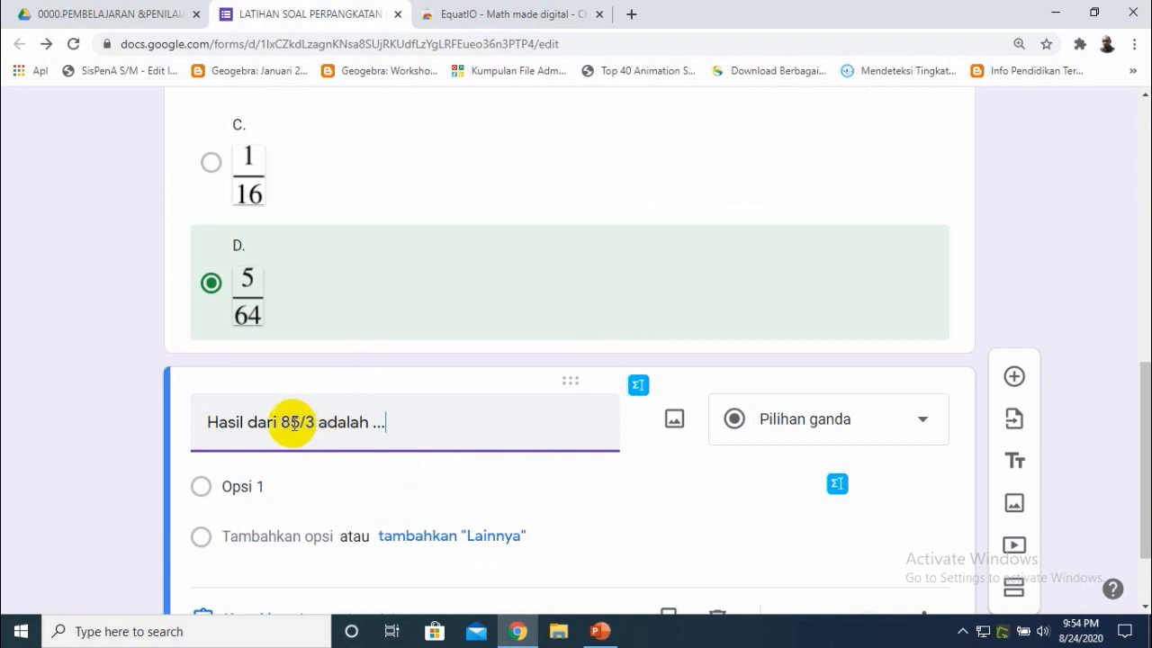
left_click_drag(283, 423, 421, 421)
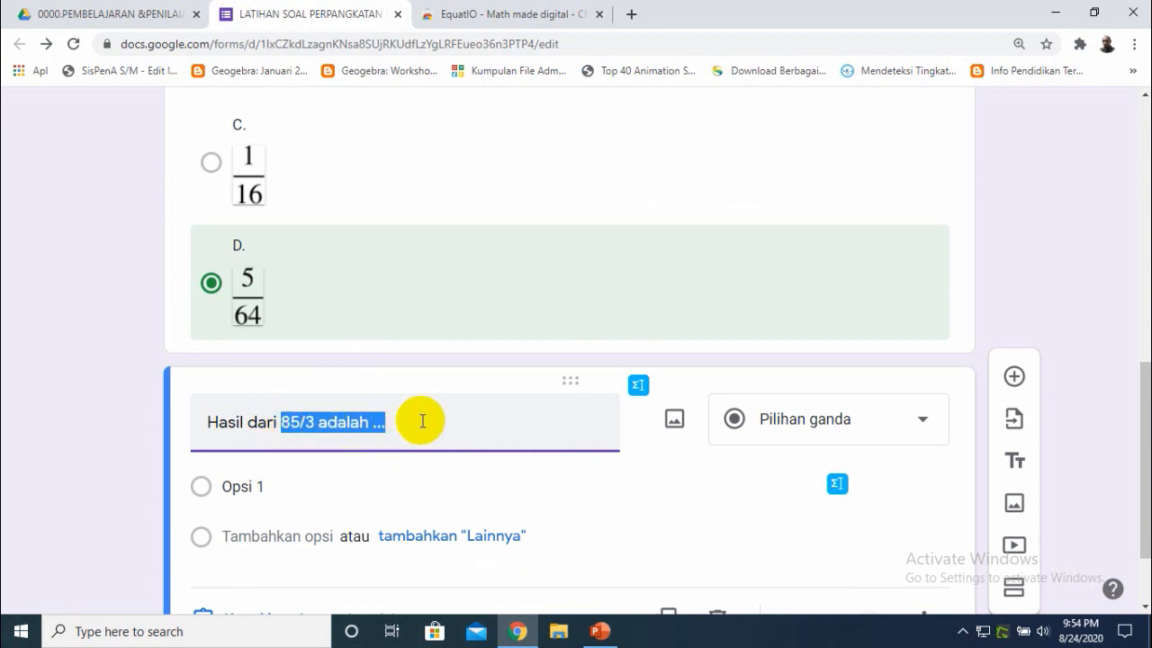
key("BackSpace")
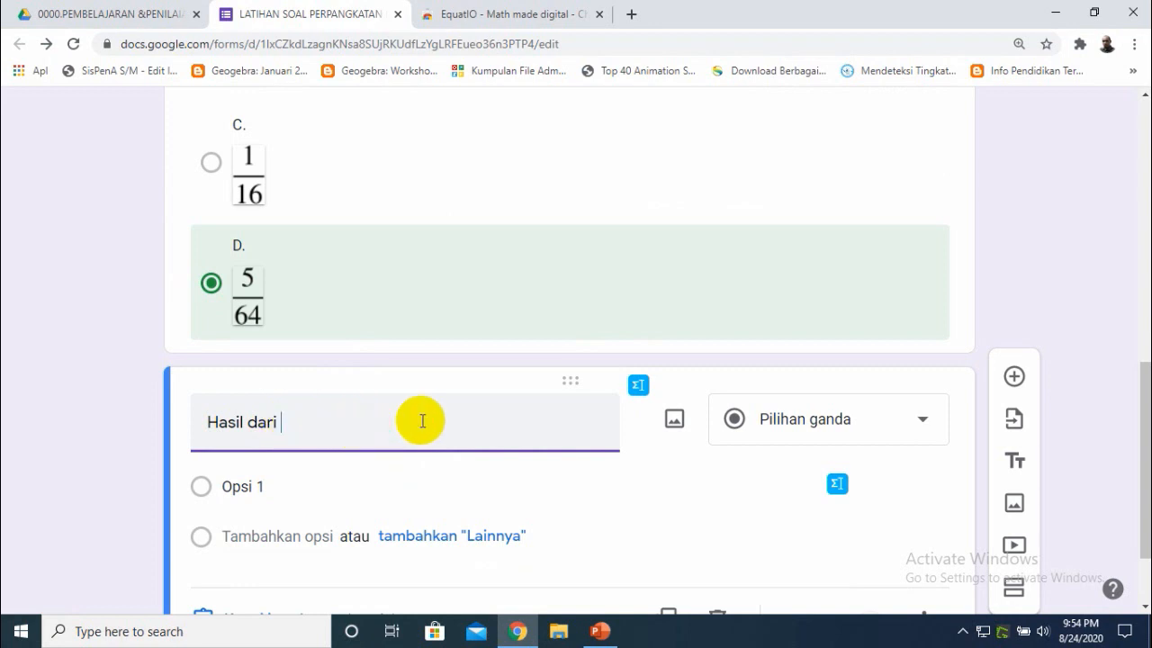
- Open EquatIO, clear the handwriting panel, handwrite 8^(5/3), and insert it into the new question
left_click(638, 388)
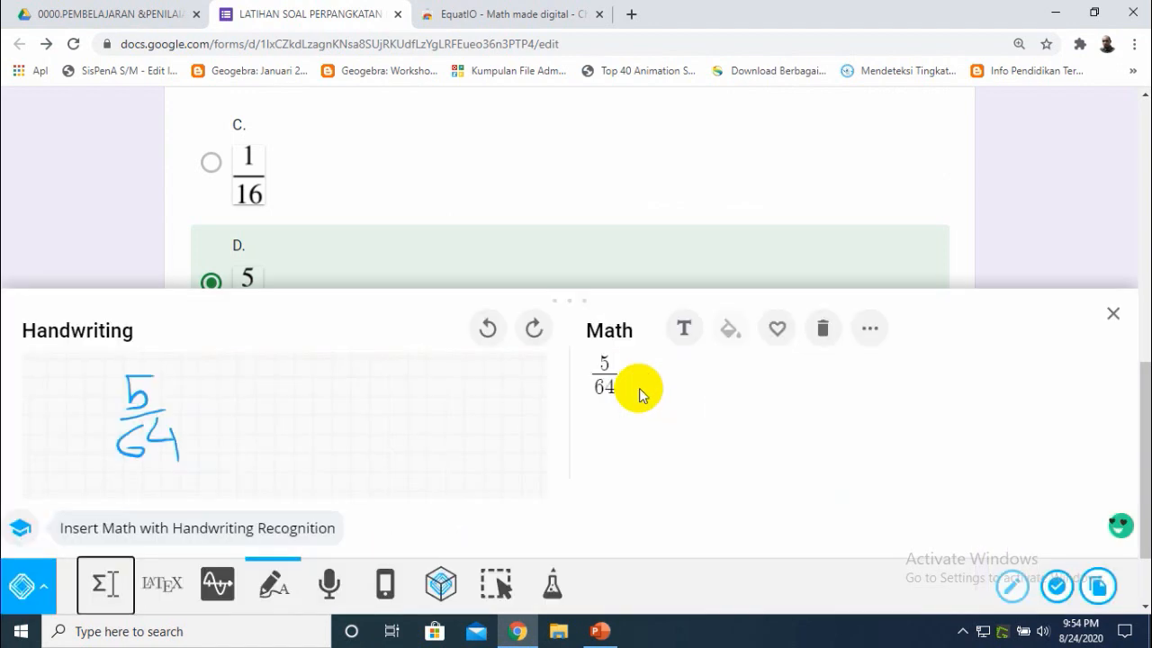
left_click(823, 329)
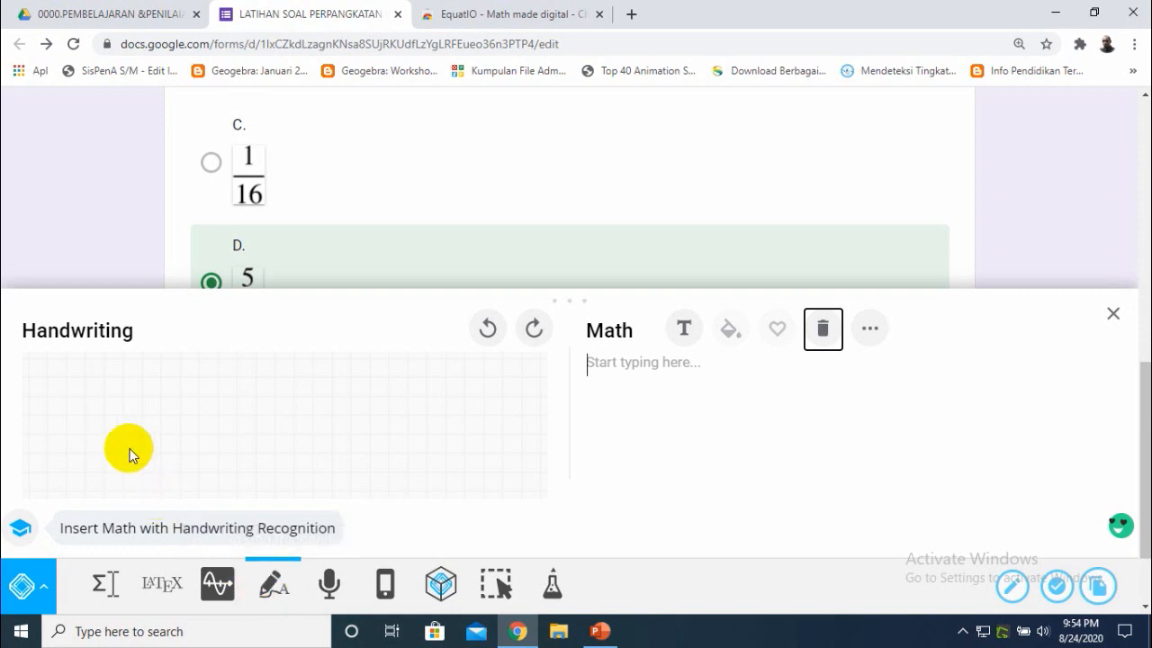
mouse_move(159, 441)
left_mouse_down()
mouse_move(134, 480)
mouse_move(175, 459)
mouse_move(134, 429)
mouse_move(163, 432)
mouse_move(160, 450)
left_mouse_up()
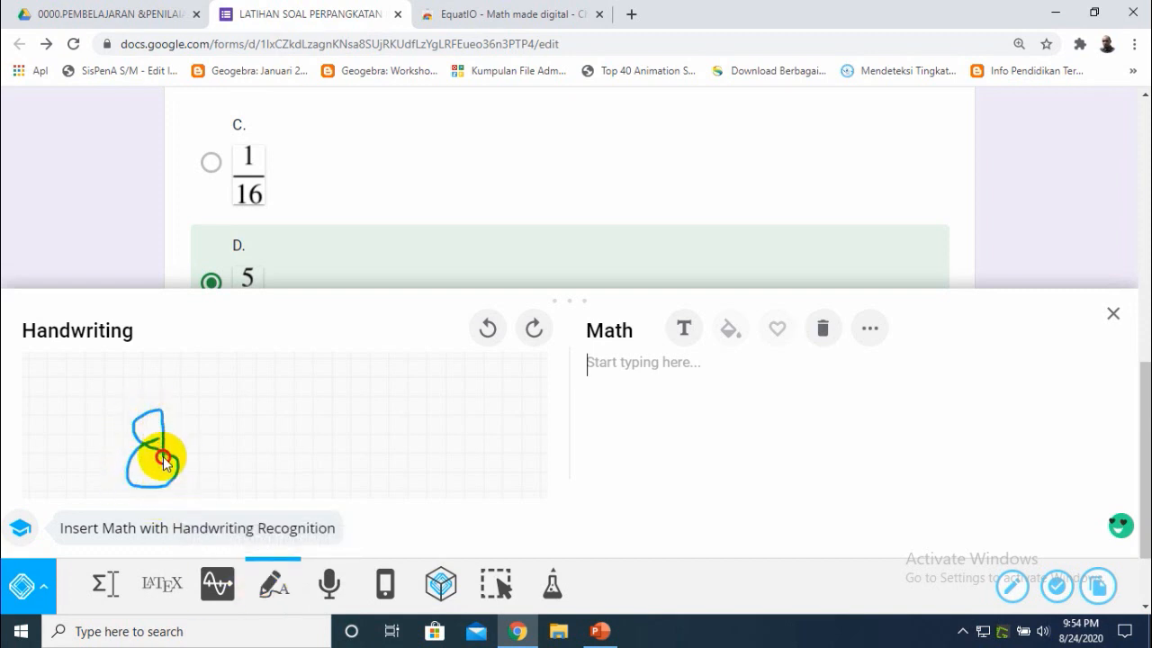
mouse_move(177, 365)
left_mouse_down()
mouse_move(180, 386)
mouse_move(207, 386)
mouse_move(185, 401)
mouse_move(206, 363)
left_mouse_up()
mouse_move(179, 411)
left_mouse_down()
mouse_move(226, 410)
mouse_move(201, 445)
left_mouse_up()
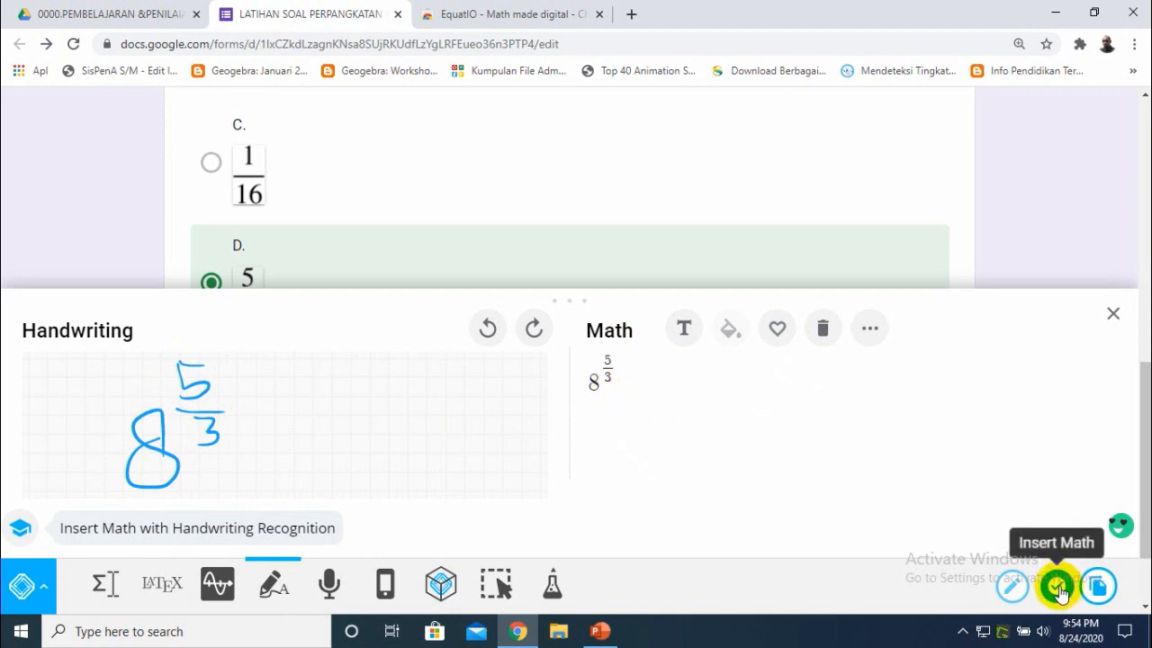
left_click(1059, 589)
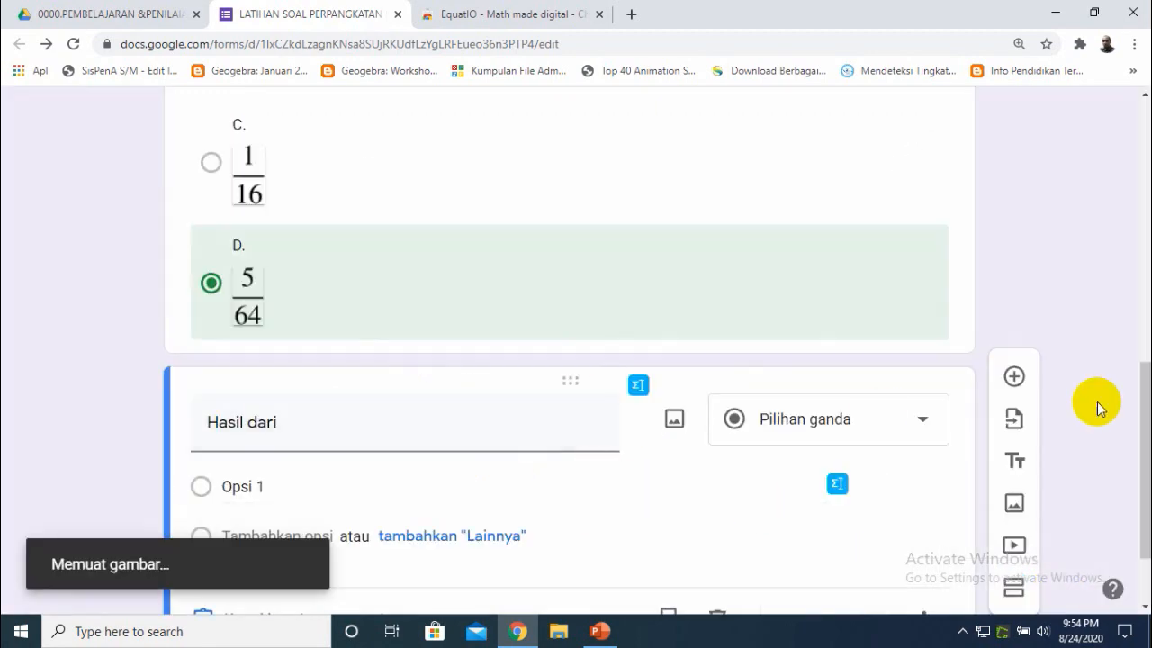
- Enter the answer options 32, 64, 10 and 15, checking them against the PowerPoint slide
left_click_drag(1141, 437, 1146, 486)
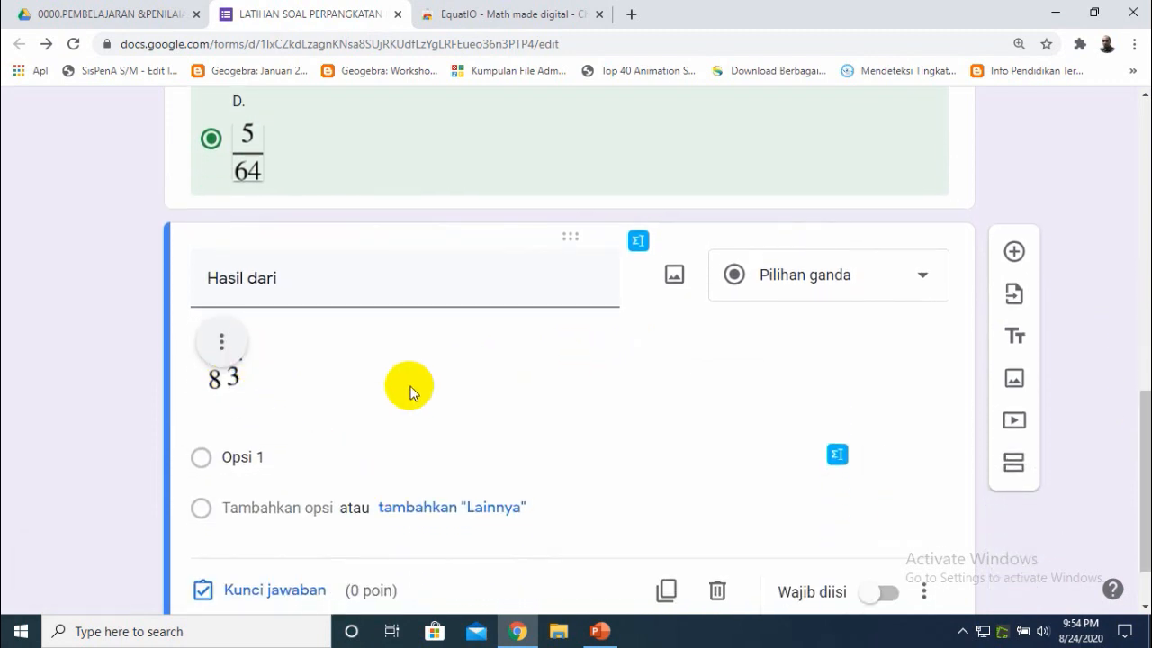
left_click(258, 463)
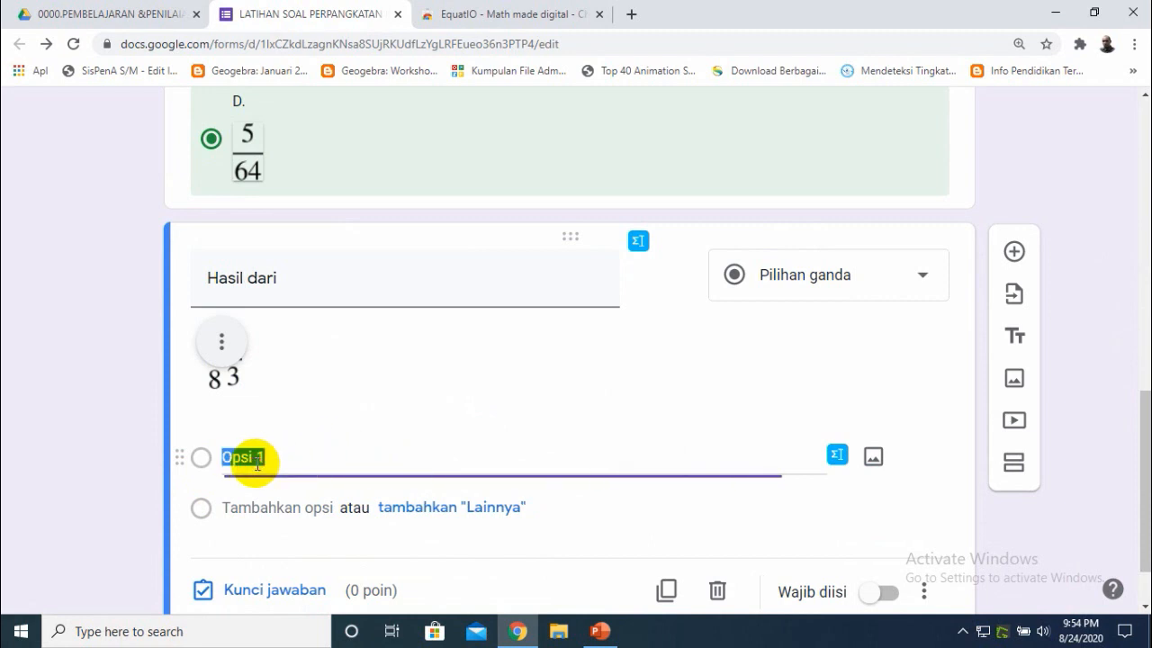
left_click(594, 633)
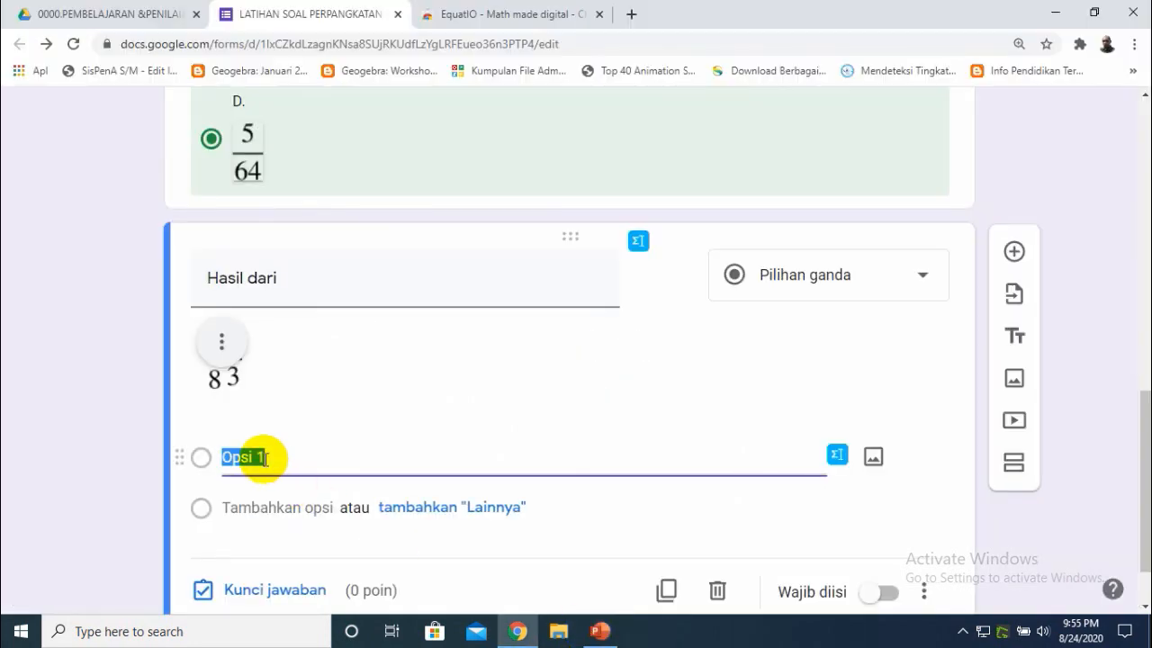
left_click(603, 633)
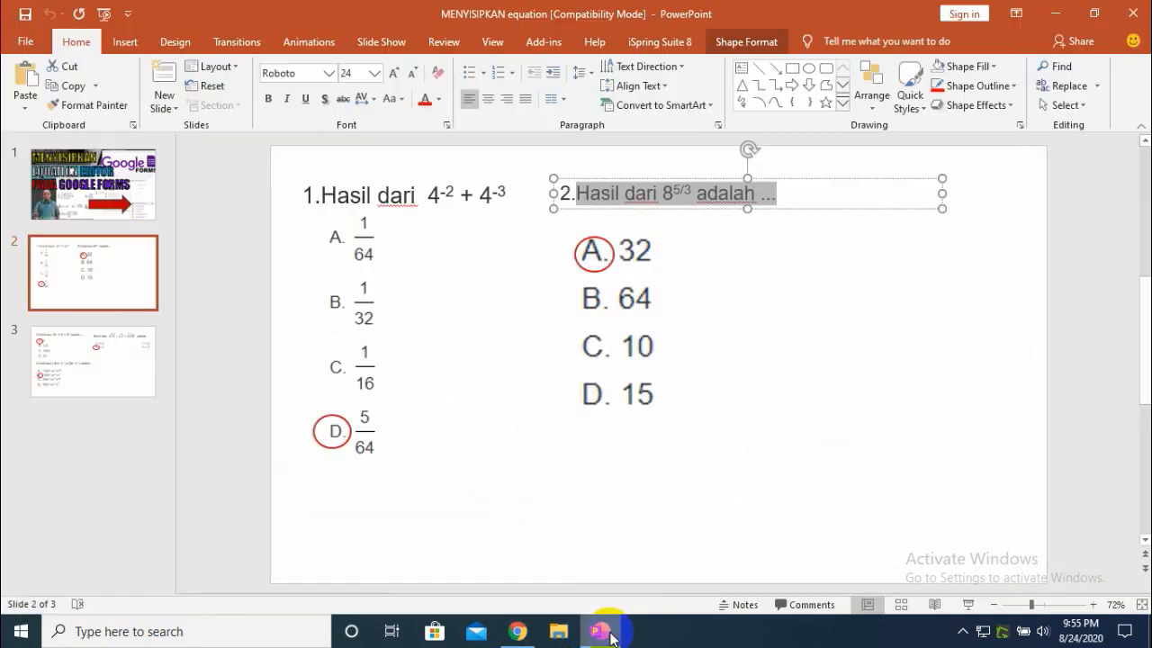
left_click(608, 634)
type("3")
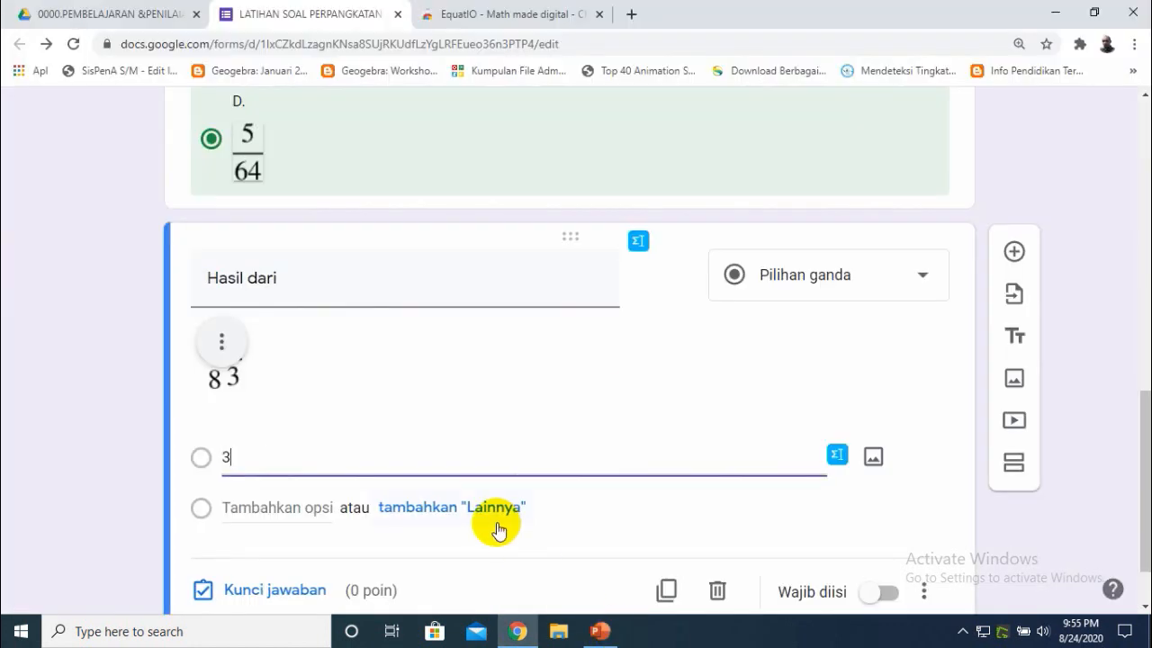
type("2")
left_click(256, 507)
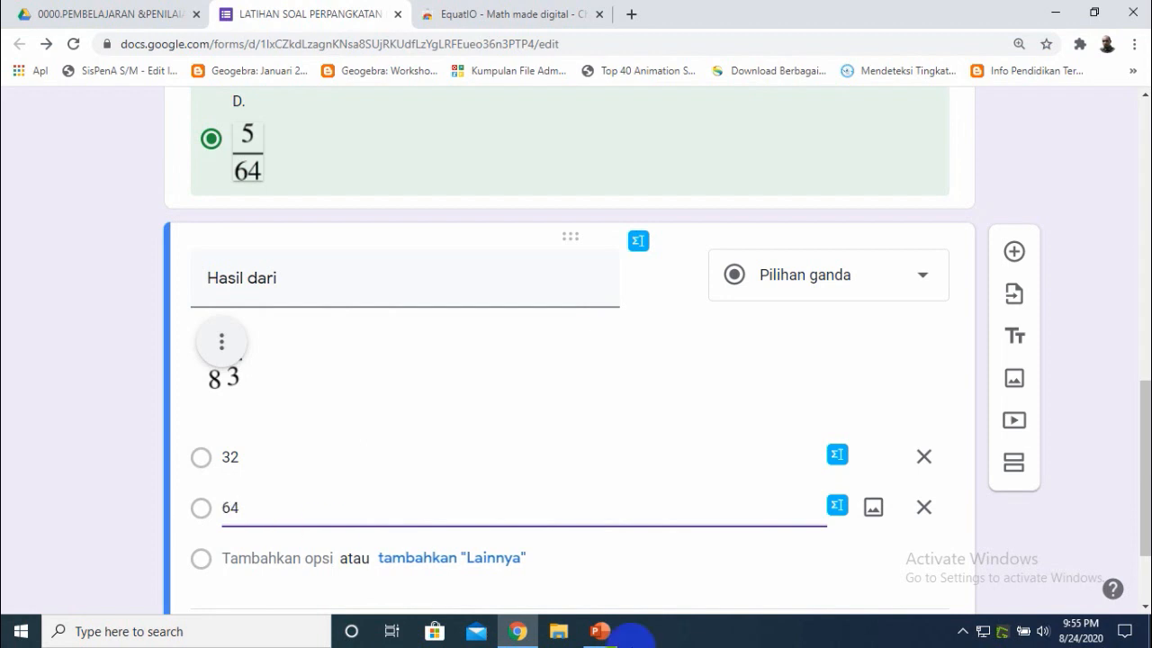
left_click(600, 631)
left_click(600, 631)
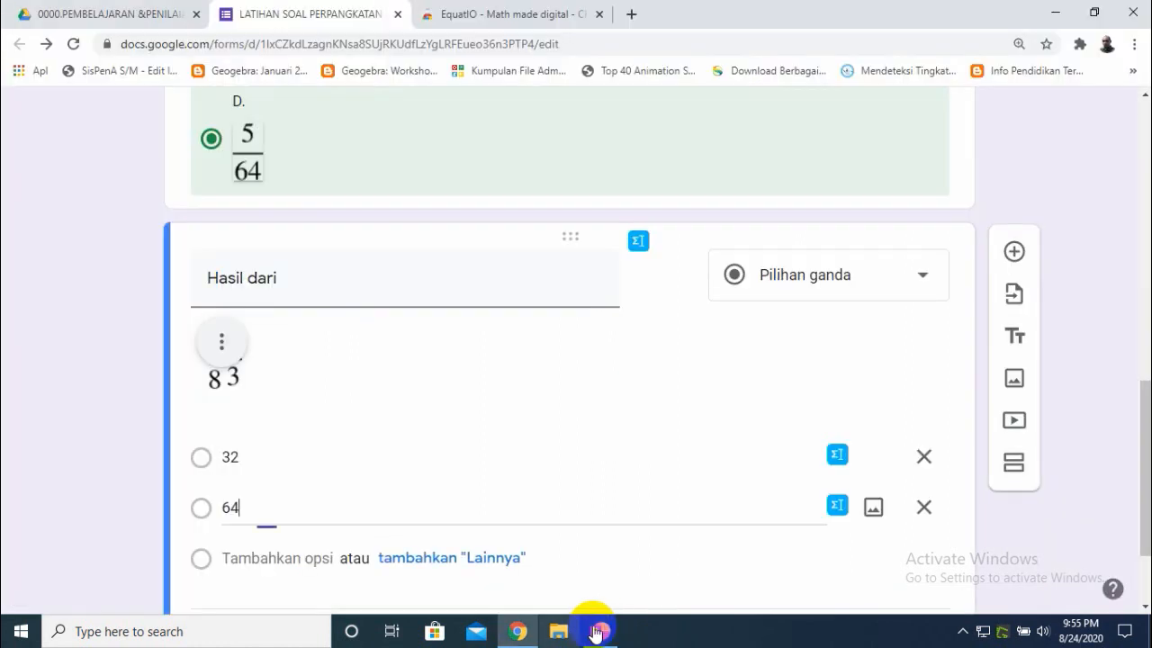
left_click(279, 558)
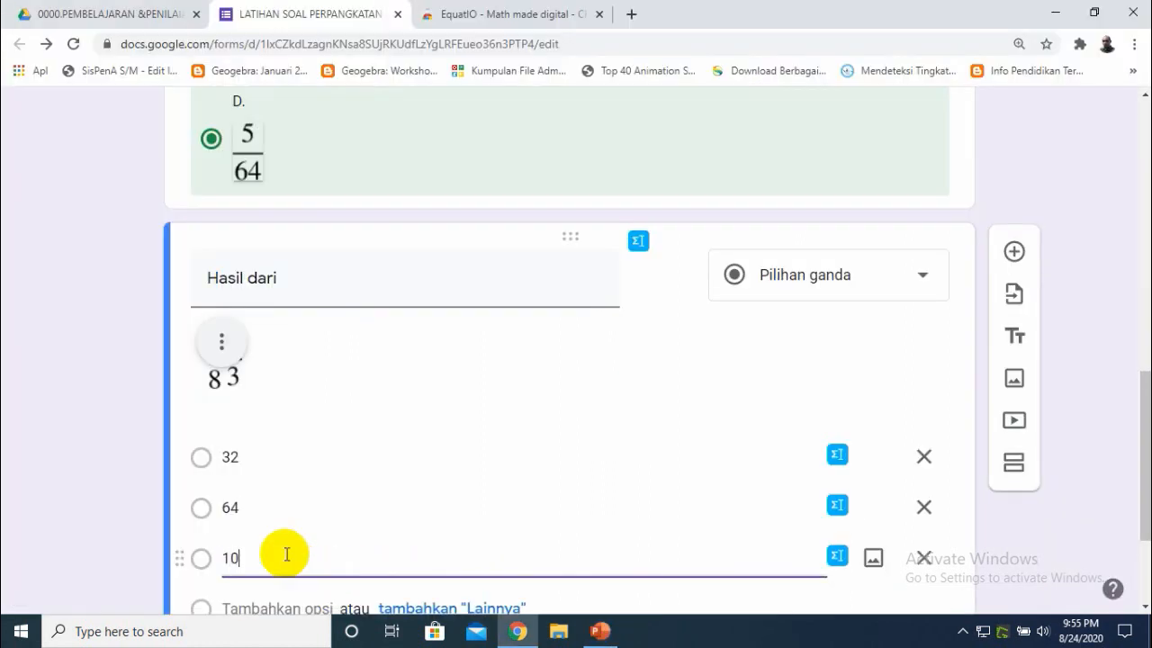
left_click(249, 608)
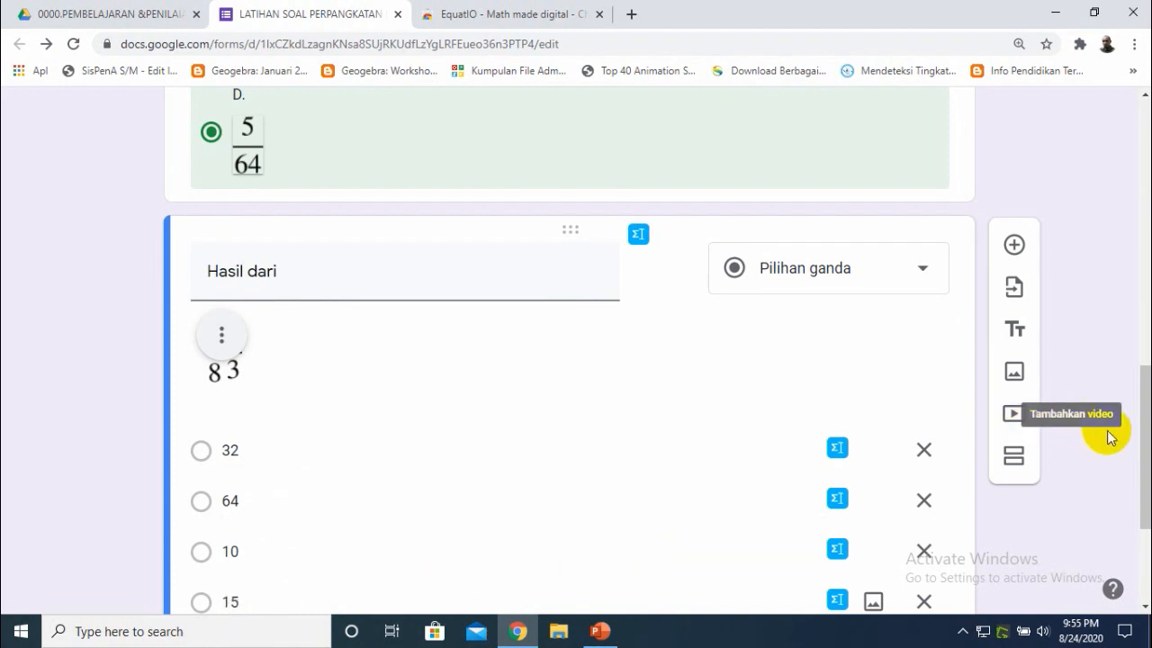
- Rearrange the answer options so 32 becomes the second option, checking them against the PowerPoint slide
scroll(1142, 483, "down", 2)
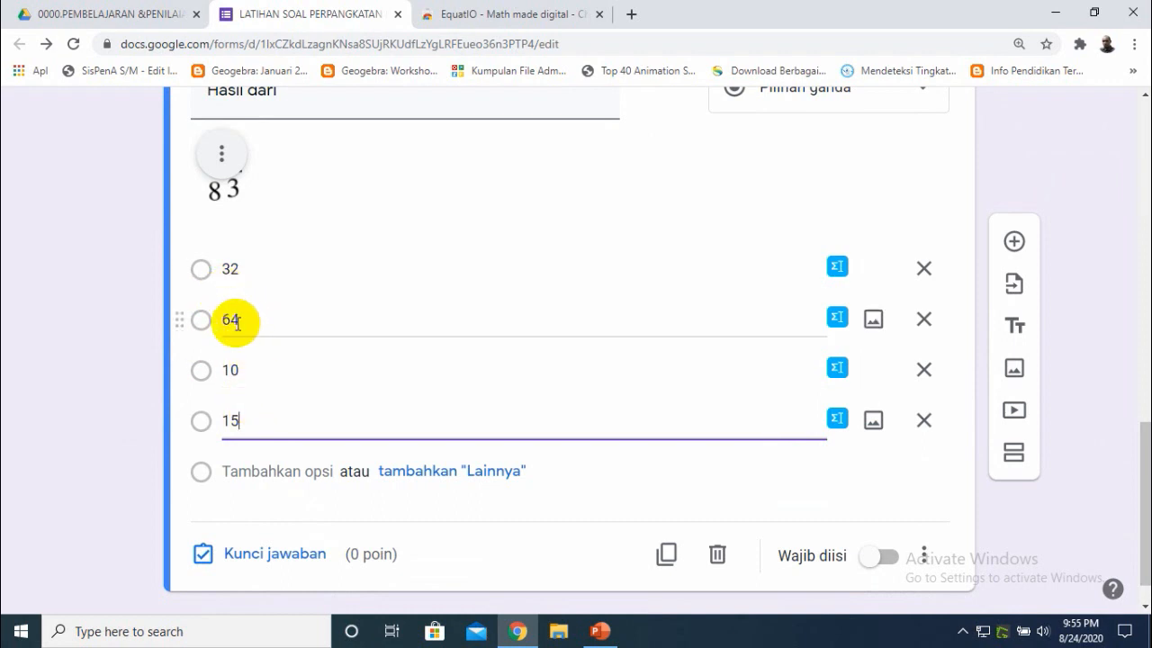
double_click(224, 268)
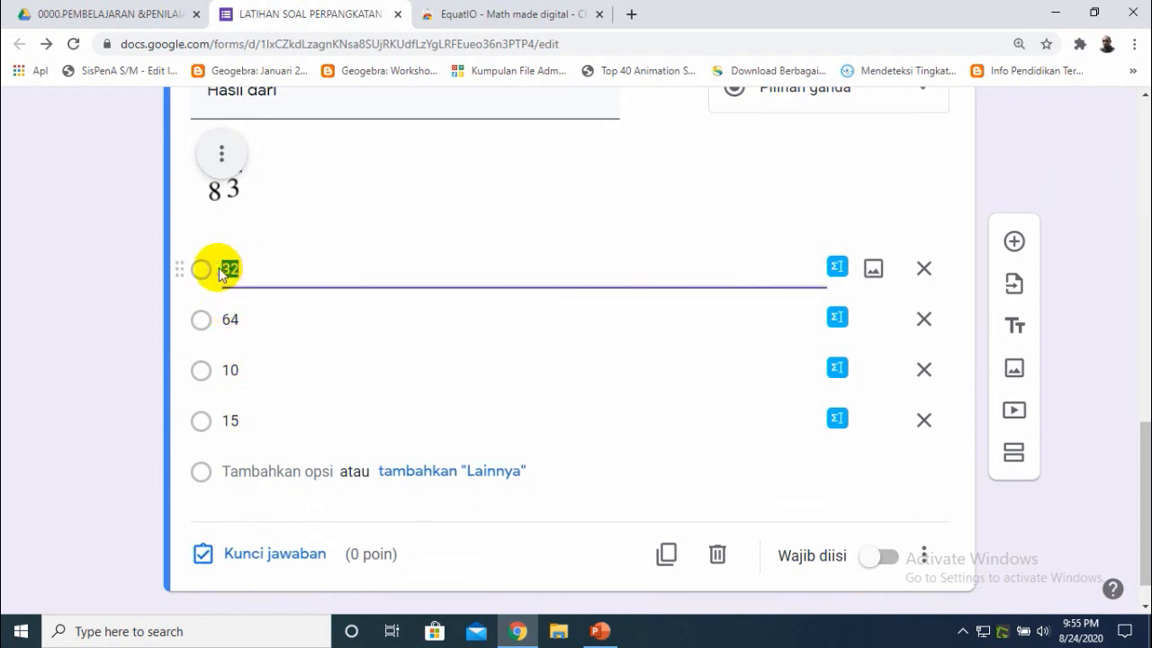
type("64")
double_click(239, 311)
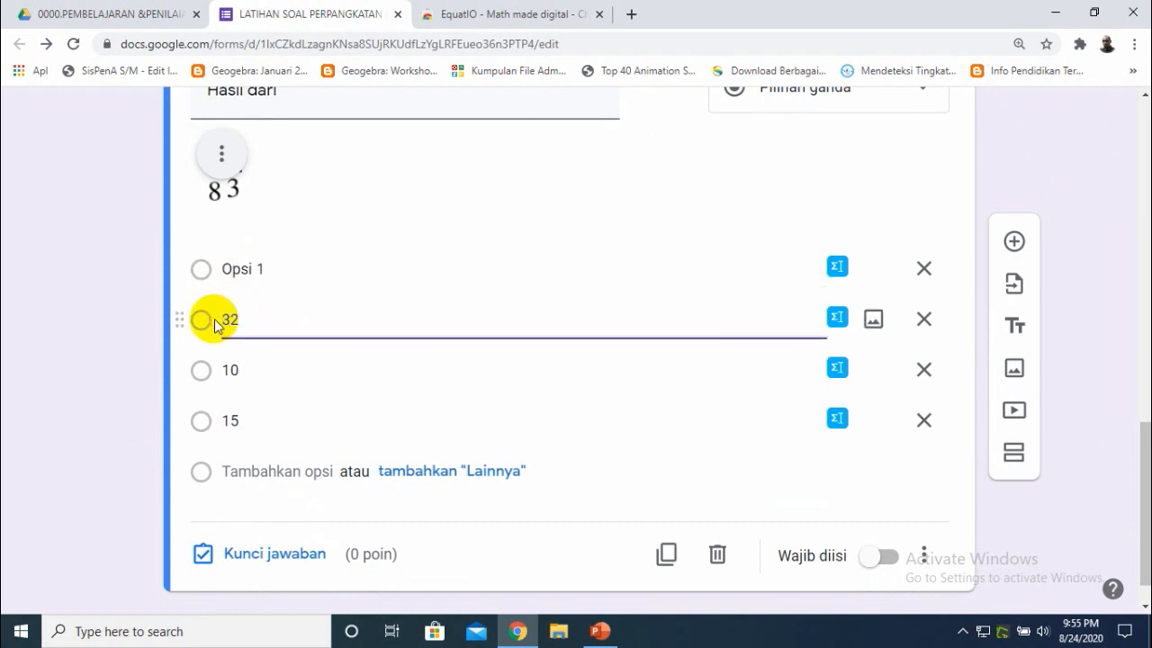
left_click(115, 477)
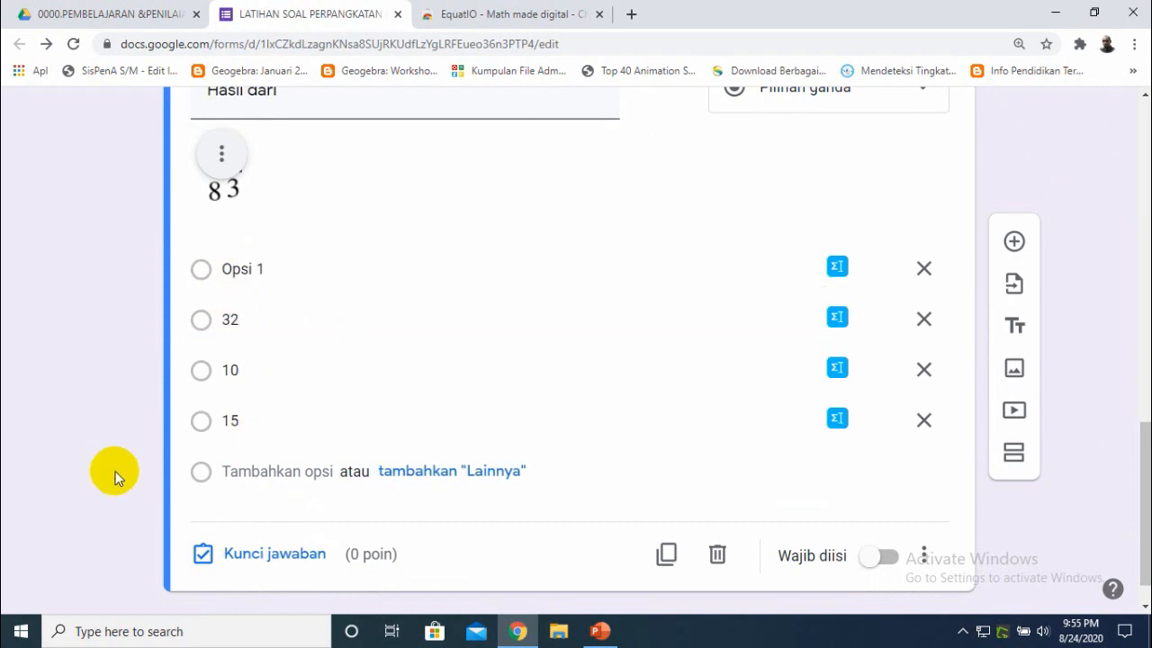
left_click(601, 631)
left_click(601, 631)
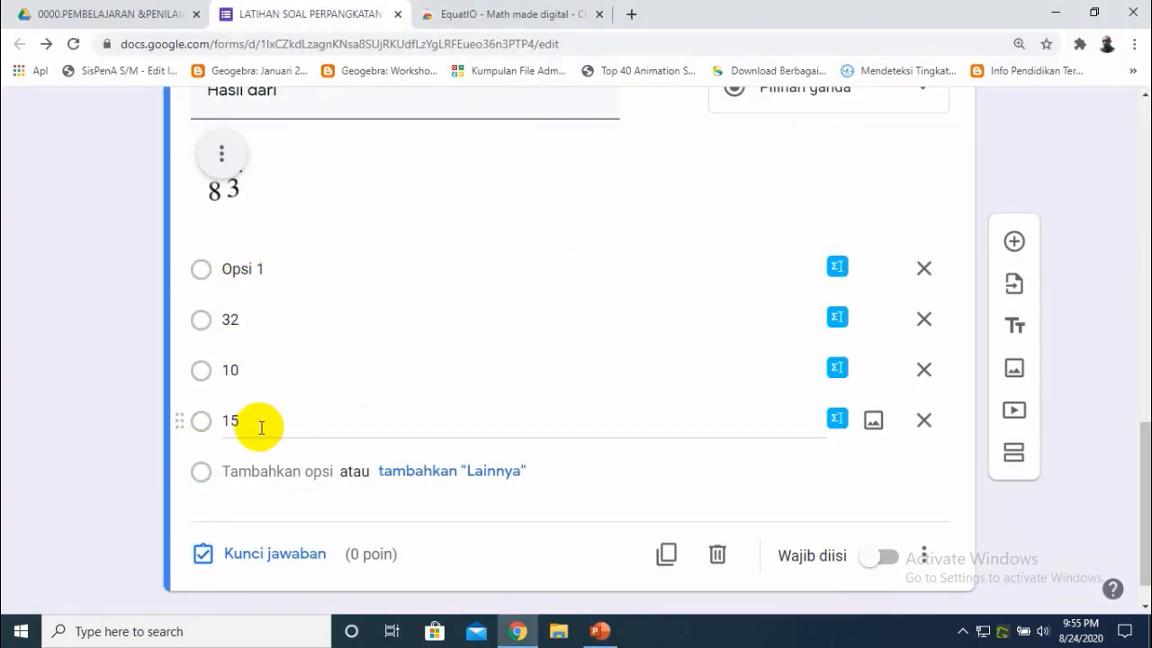
- Open the answer key, mark 32 as the correct answer, set the question to 20 points, and finish
left_click(260, 553)
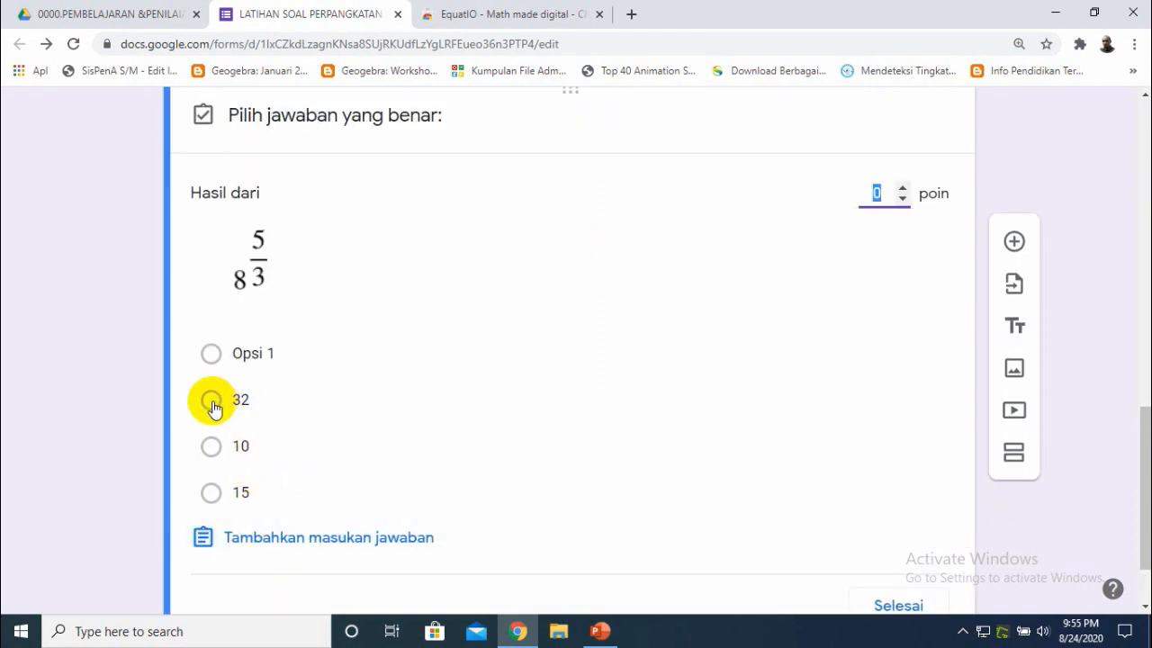
left_click(212, 402)
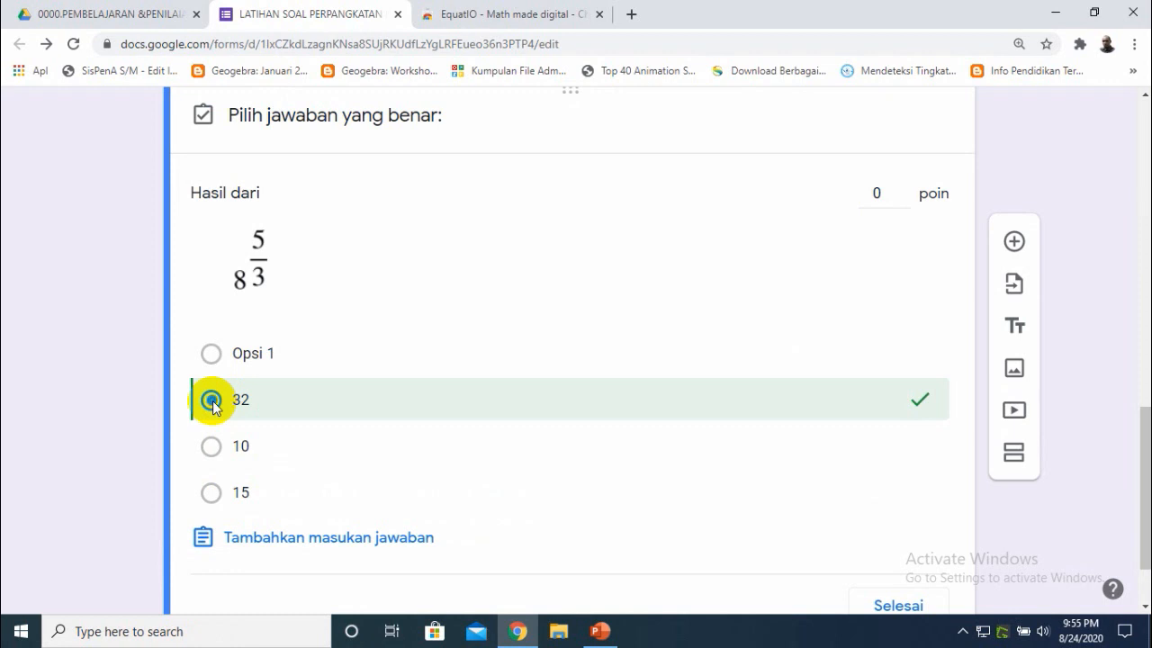
left_click(256, 353)
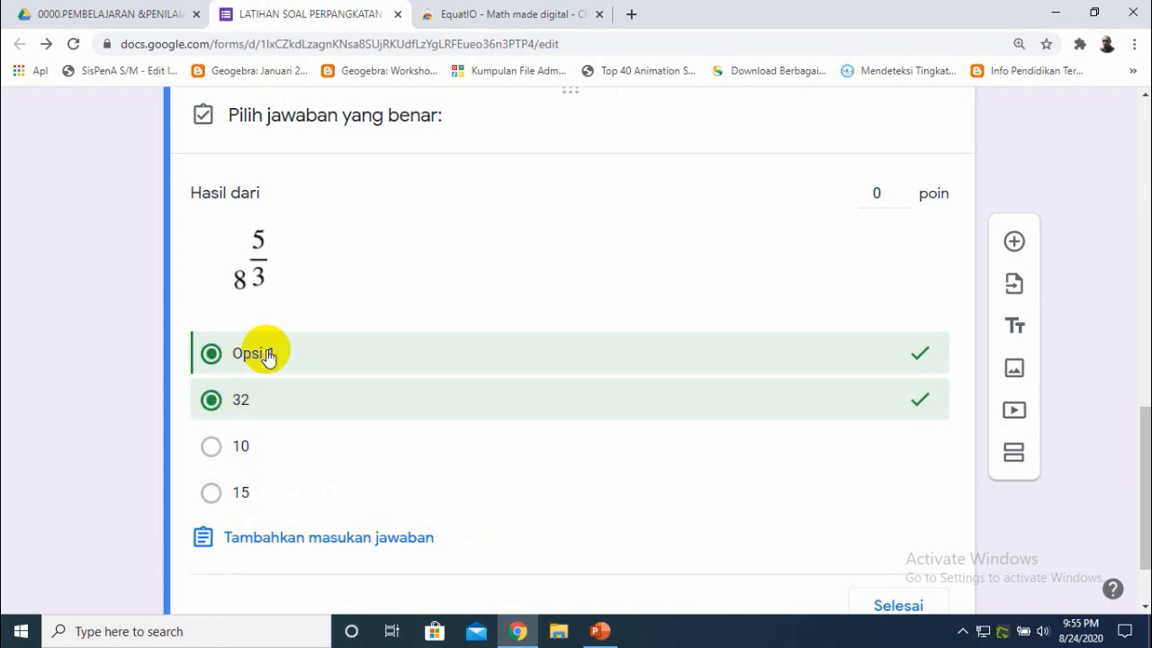
left_click(216, 358)
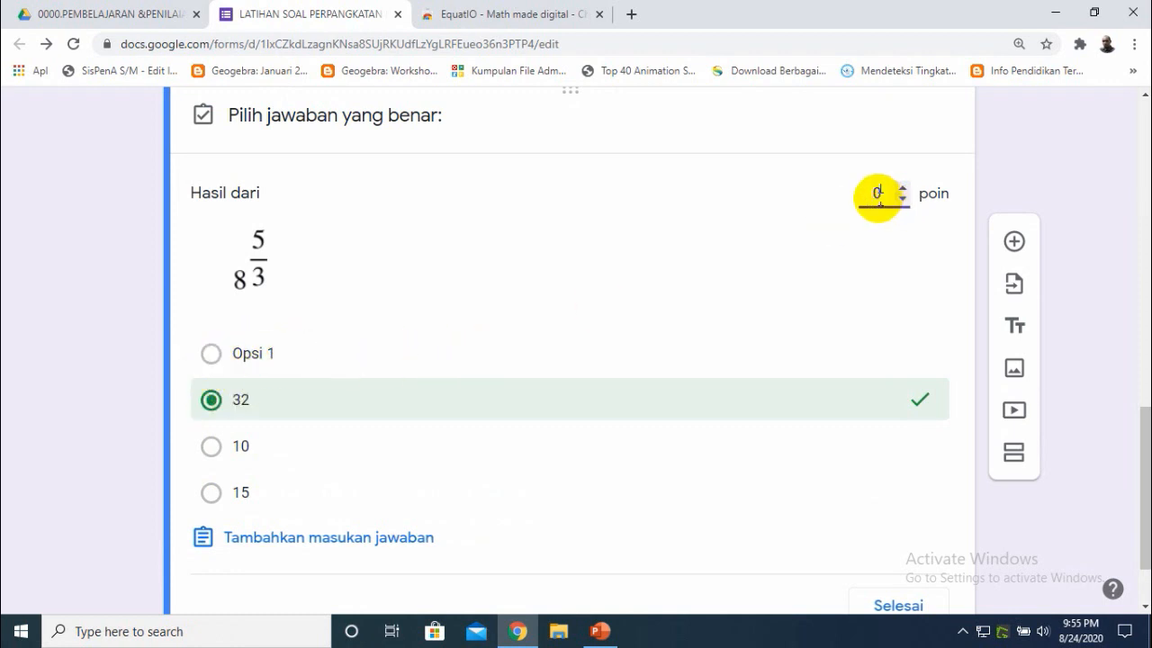
left_click(880, 194)
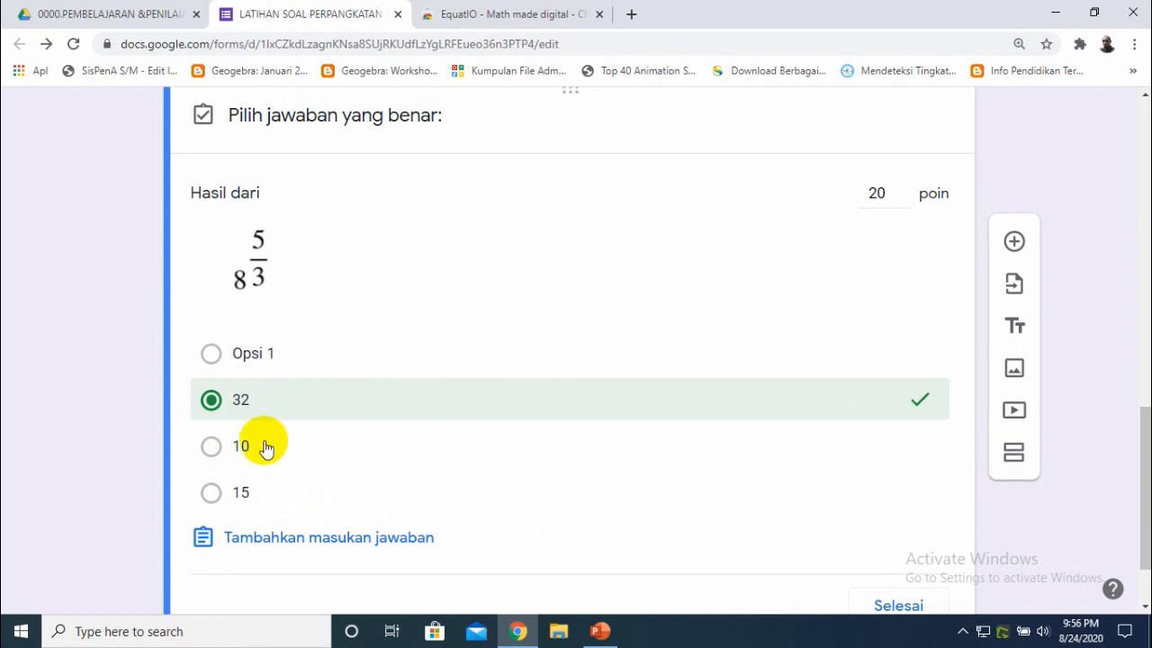
scroll(1144, 481, "down", 1)
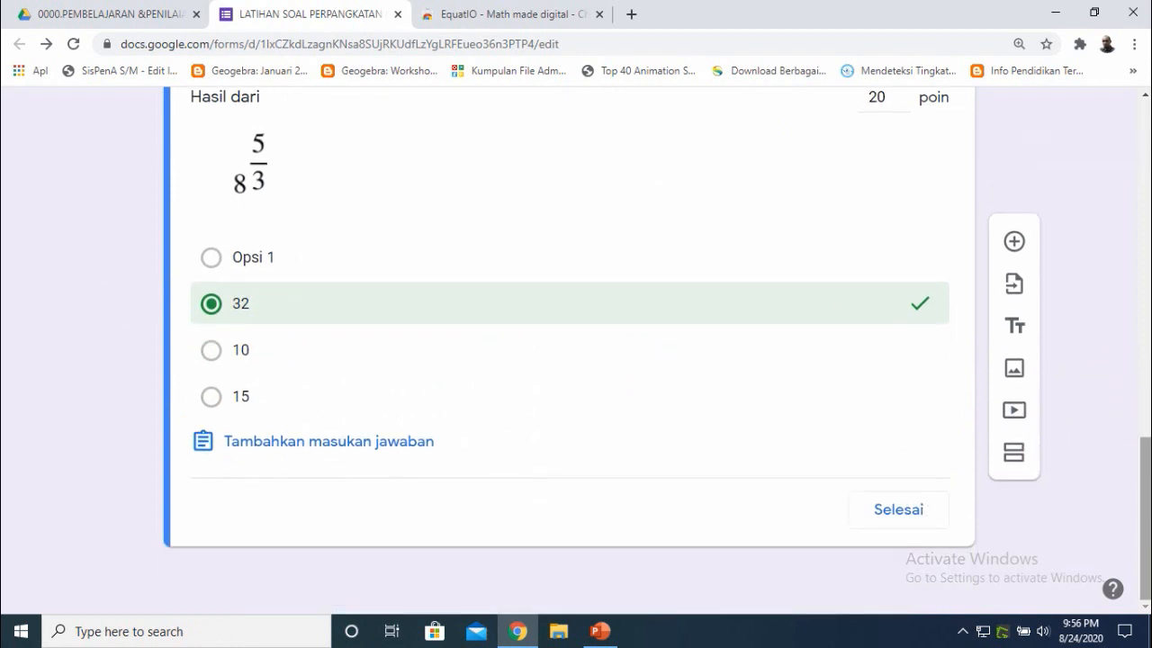
left_click(899, 514)
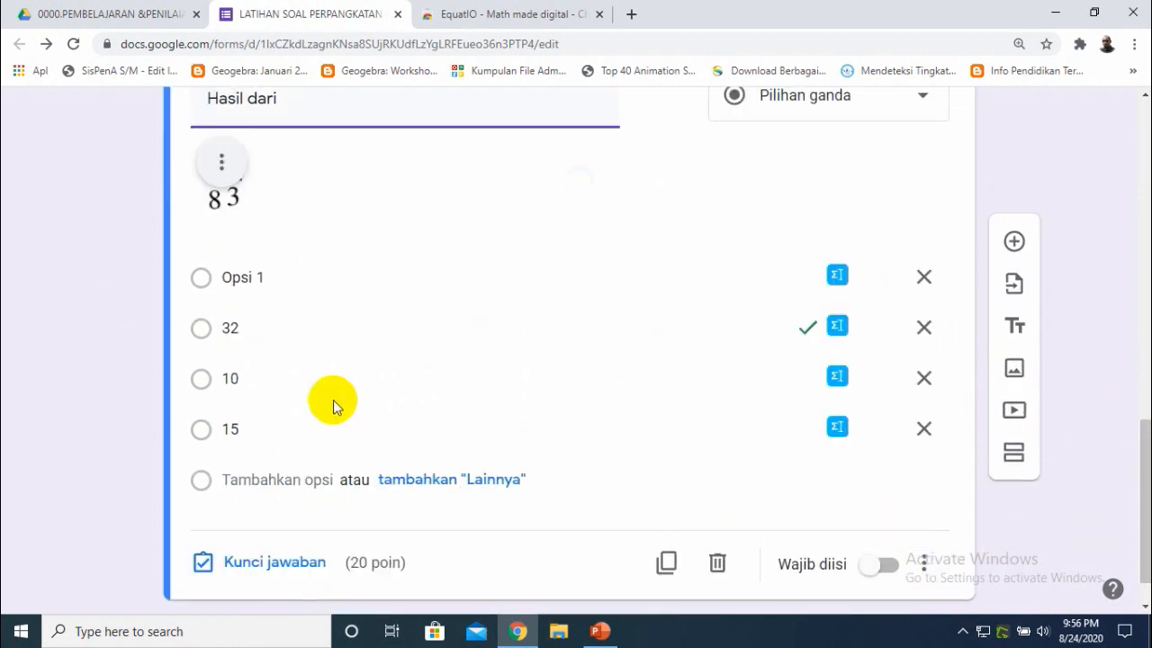
- Set the first answer option to 62
left_click(259, 278)
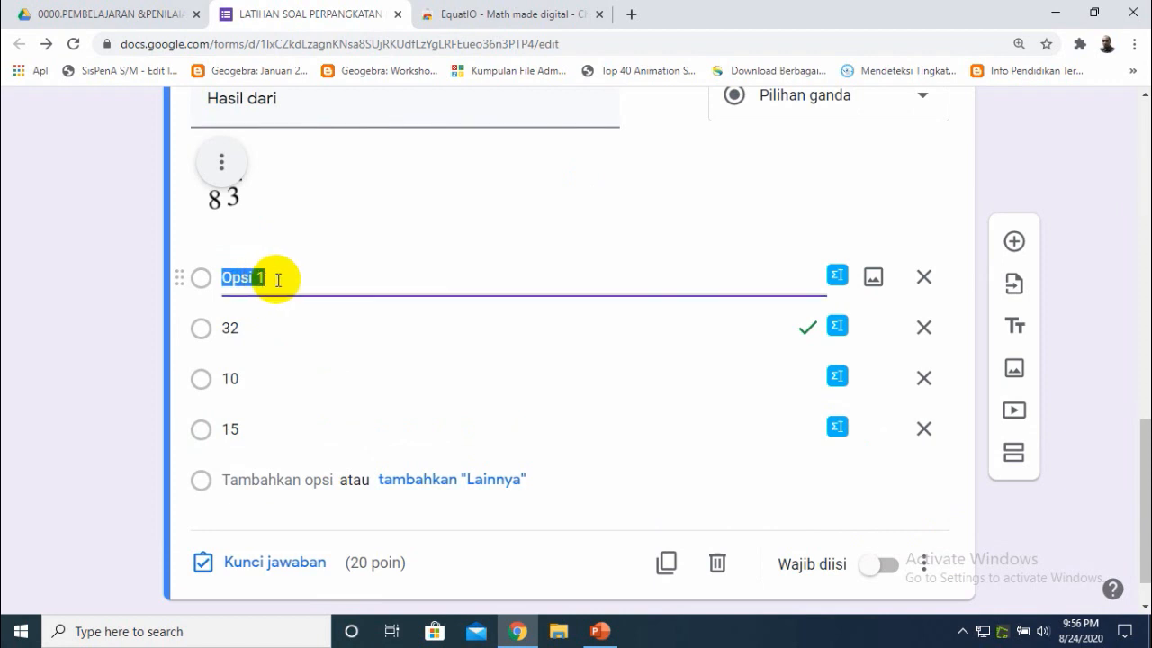
type("62")
left_click(64, 438)
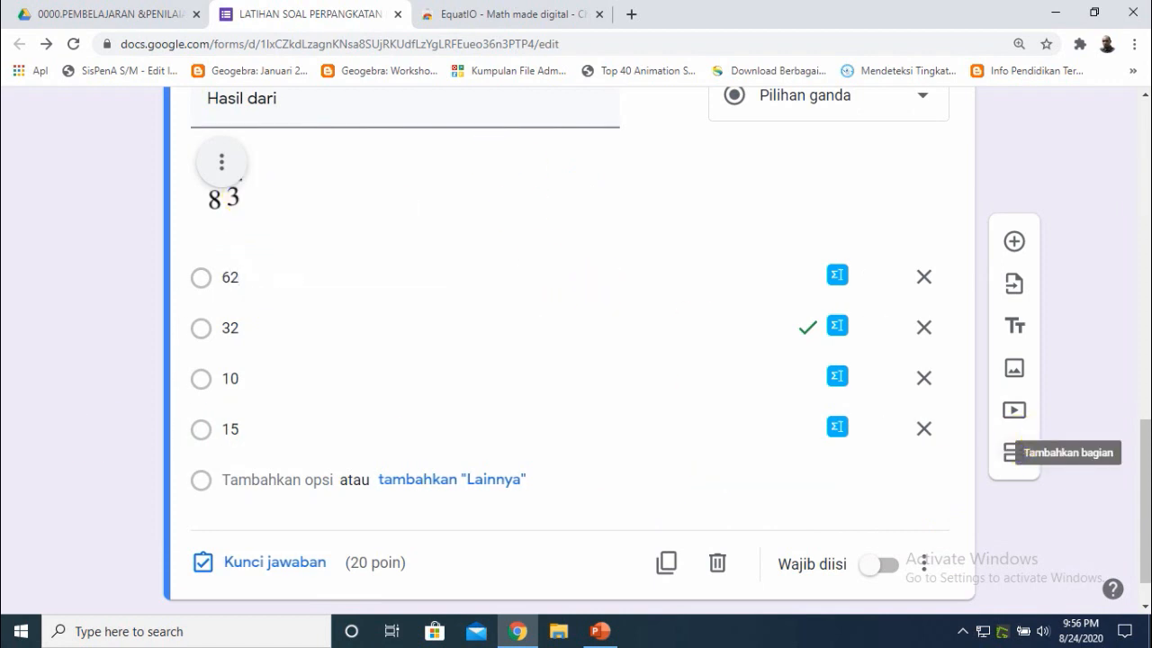
- Add a new question and paste question 3's text copied from the third PowerPoint slide
left_click_drag(1143, 477, 1147, 452)
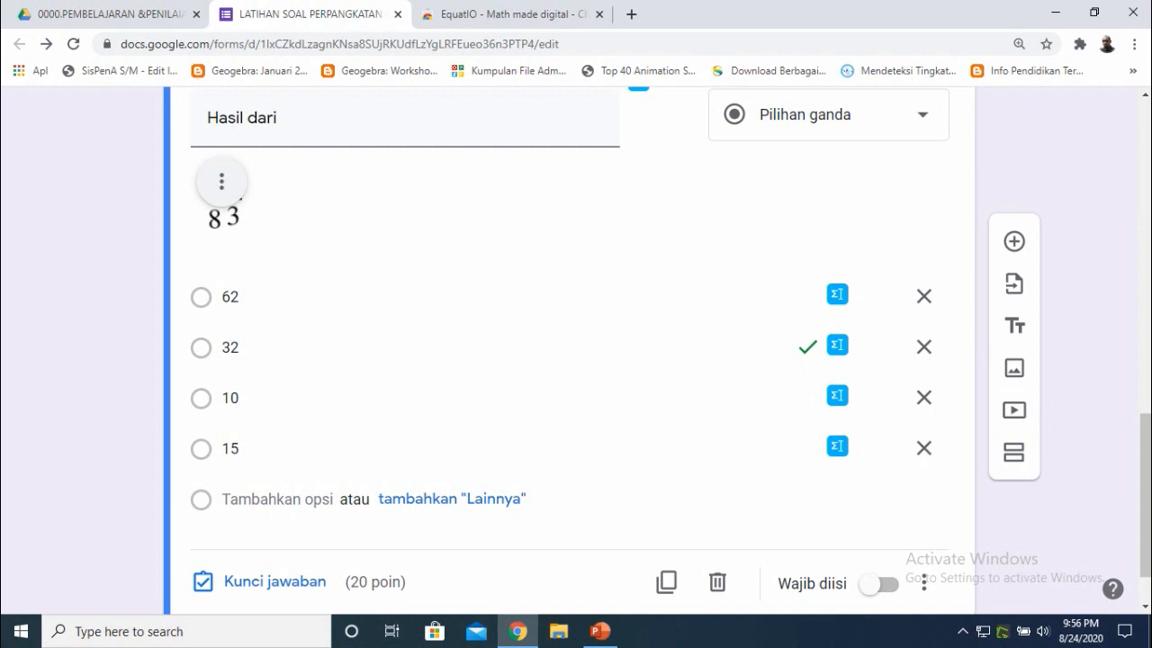
left_click_drag(1145, 477, 1144, 504)
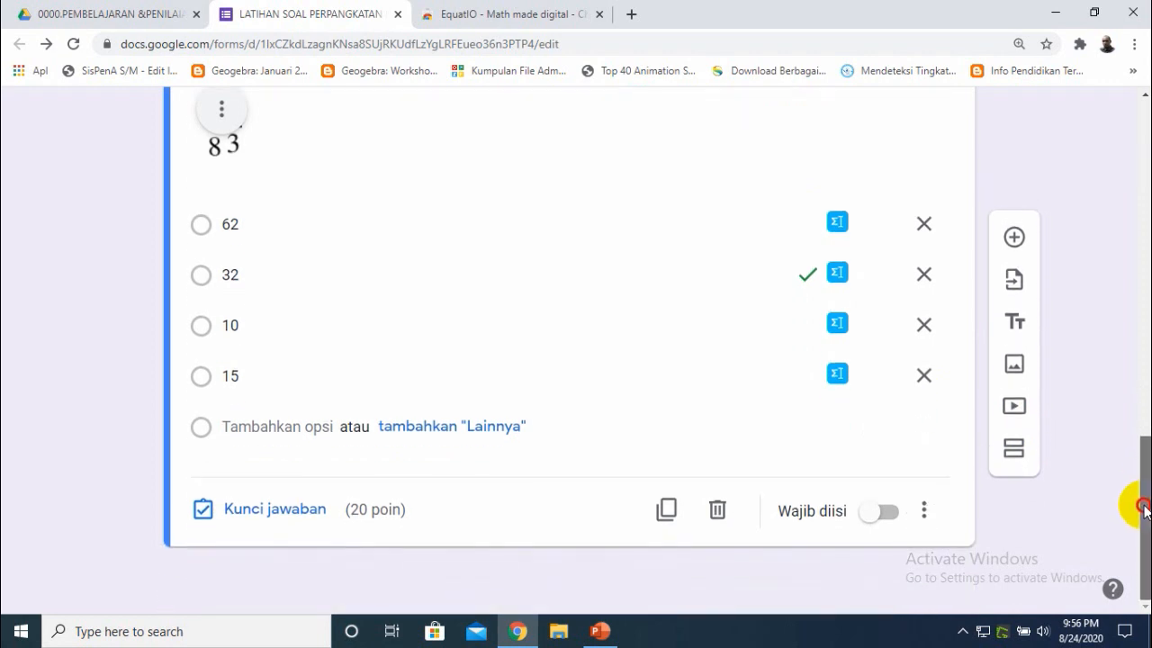
left_click(1018, 243)
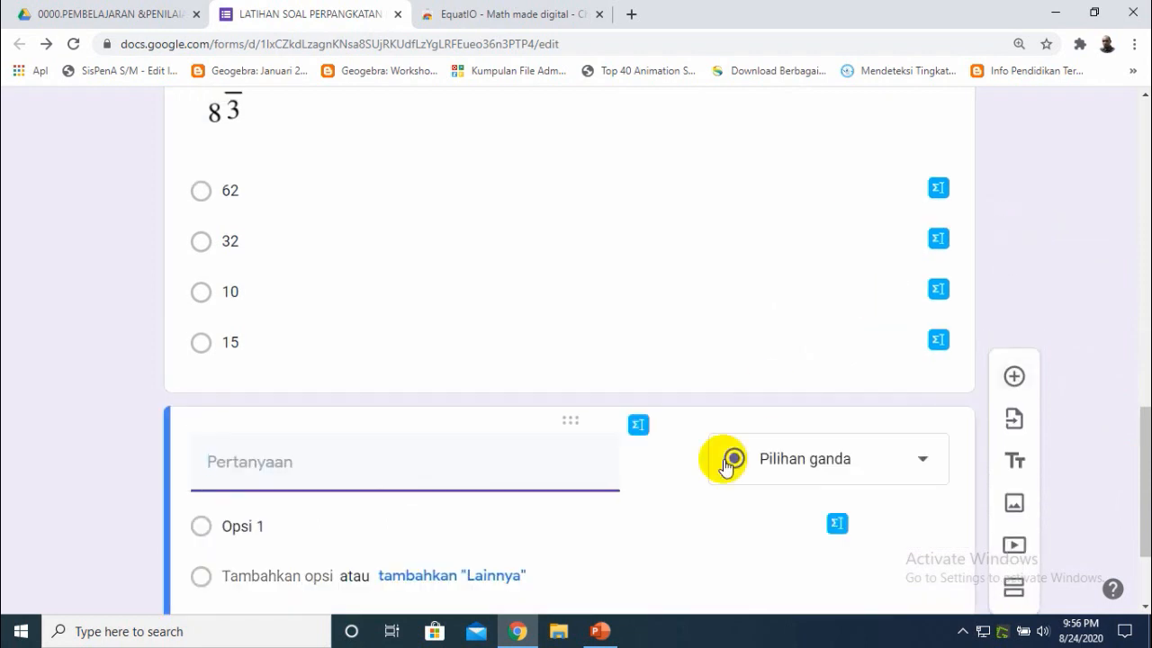
left_click(591, 637)
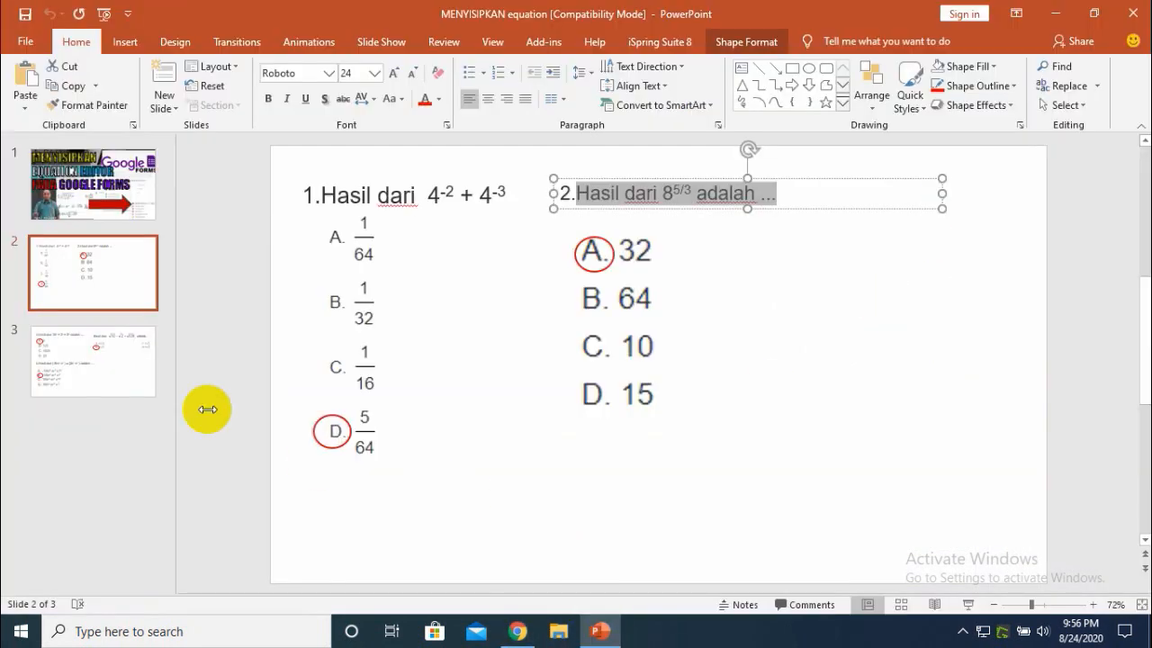
left_click(125, 358)
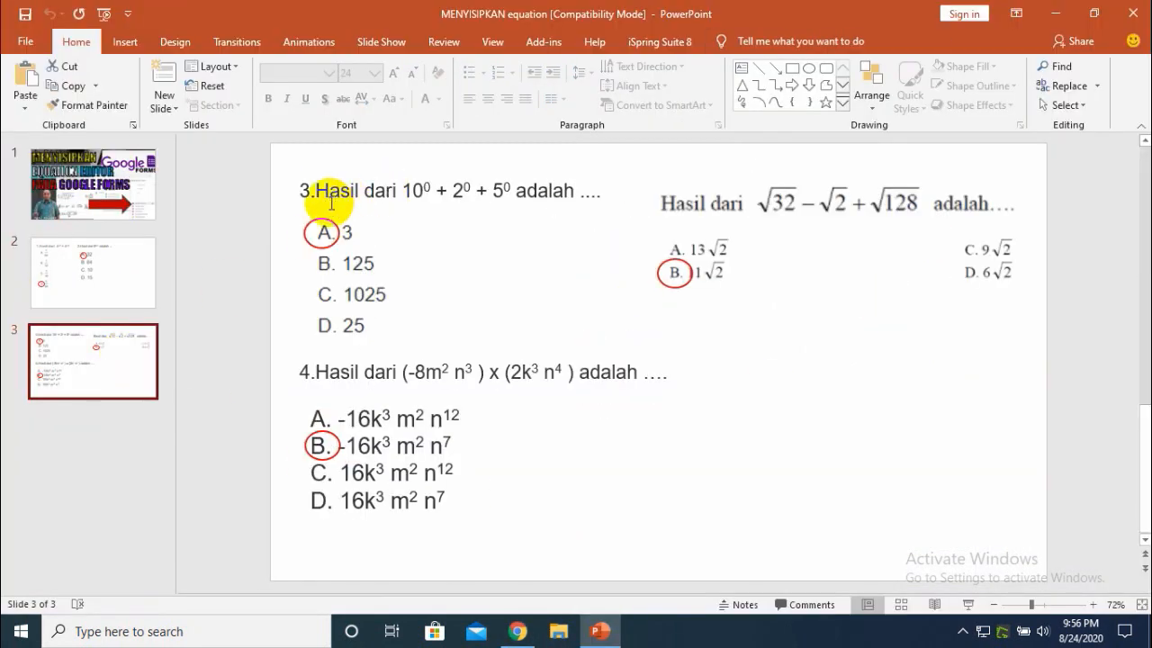
left_click_drag(321, 190, 611, 200)
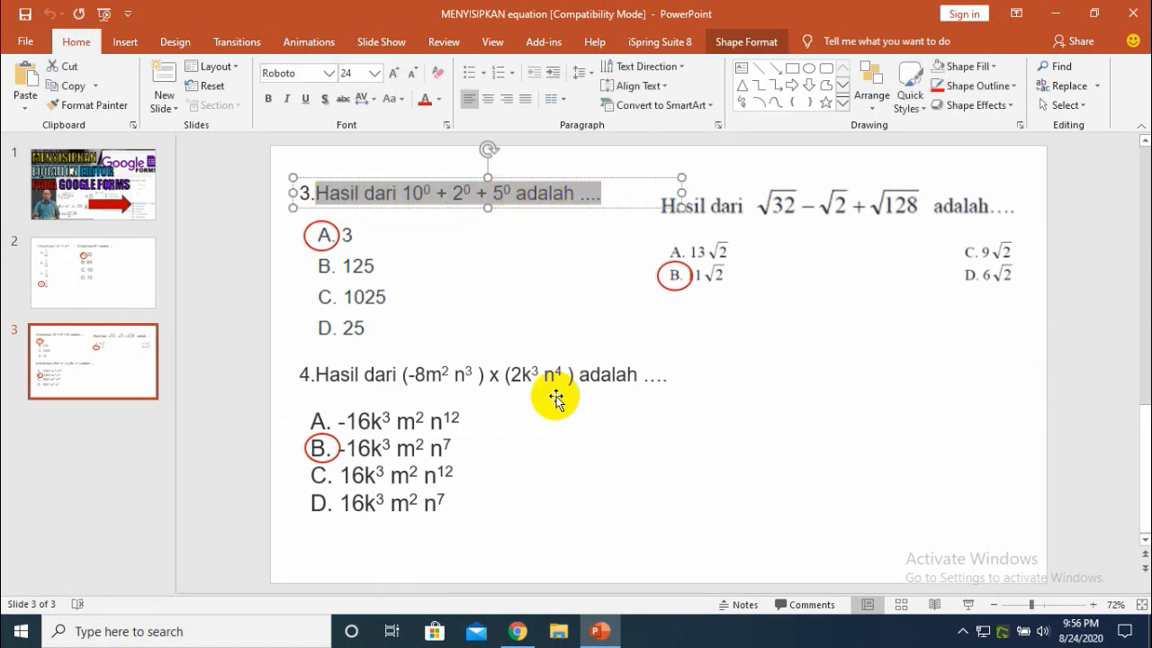
left_click(600, 630)
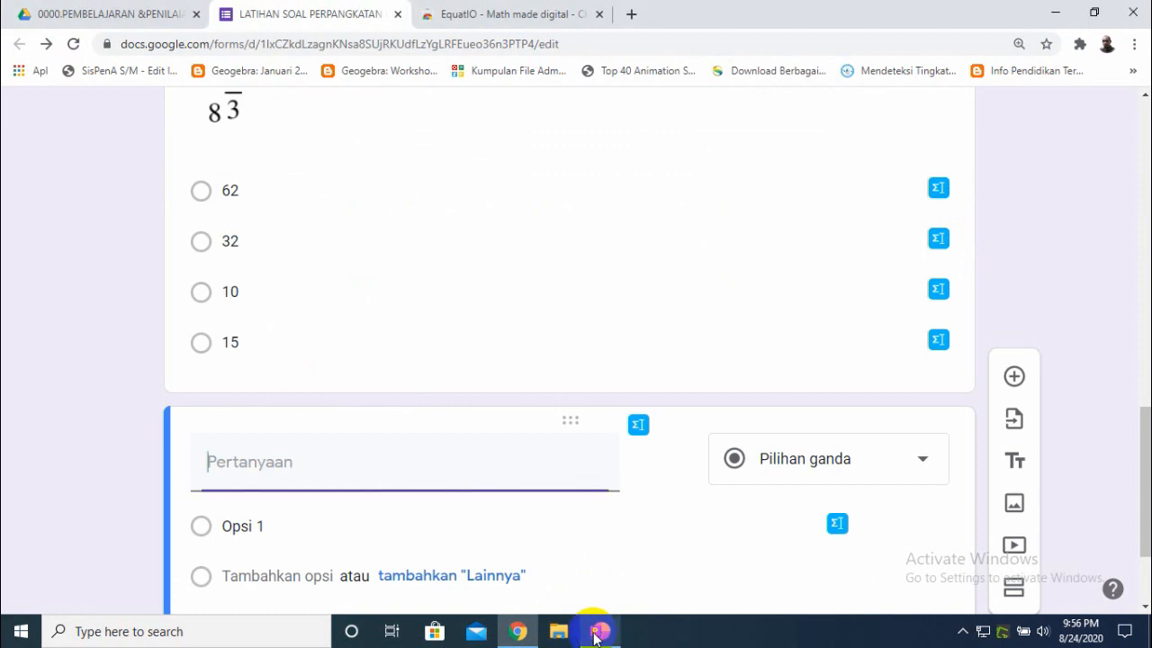
left_click(284, 461)
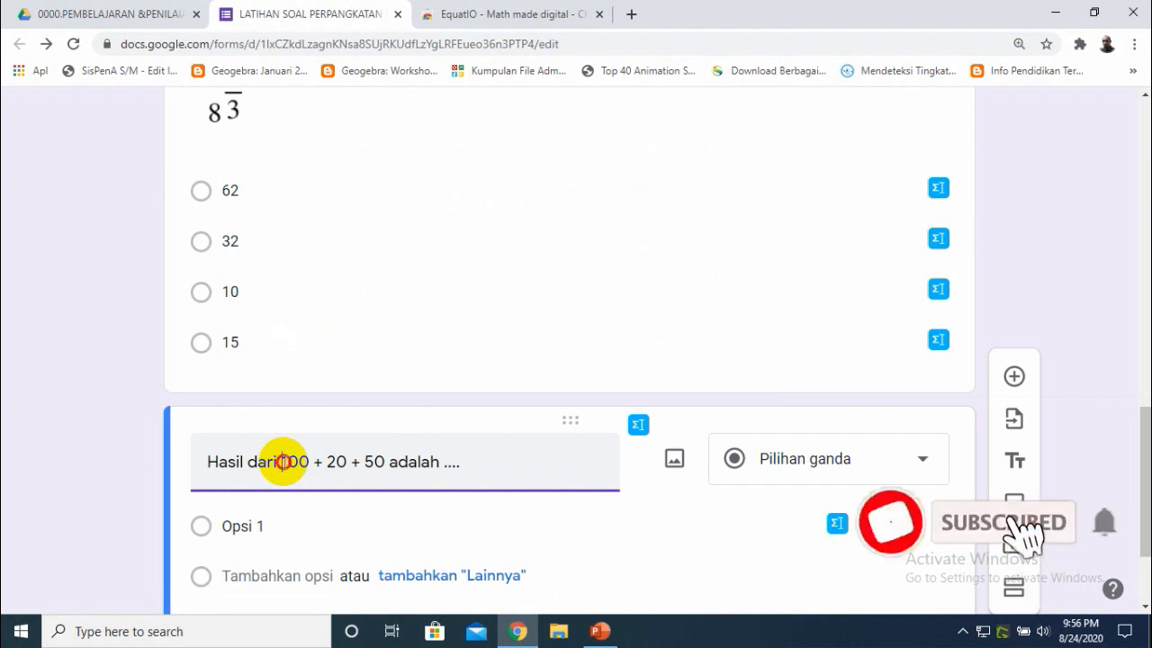
- Open EquatIO, clear the math panel, handwrite 10^0 + 2^0 + 5^0, and insert it into the question
left_click(637, 431)
left_click(820, 329)
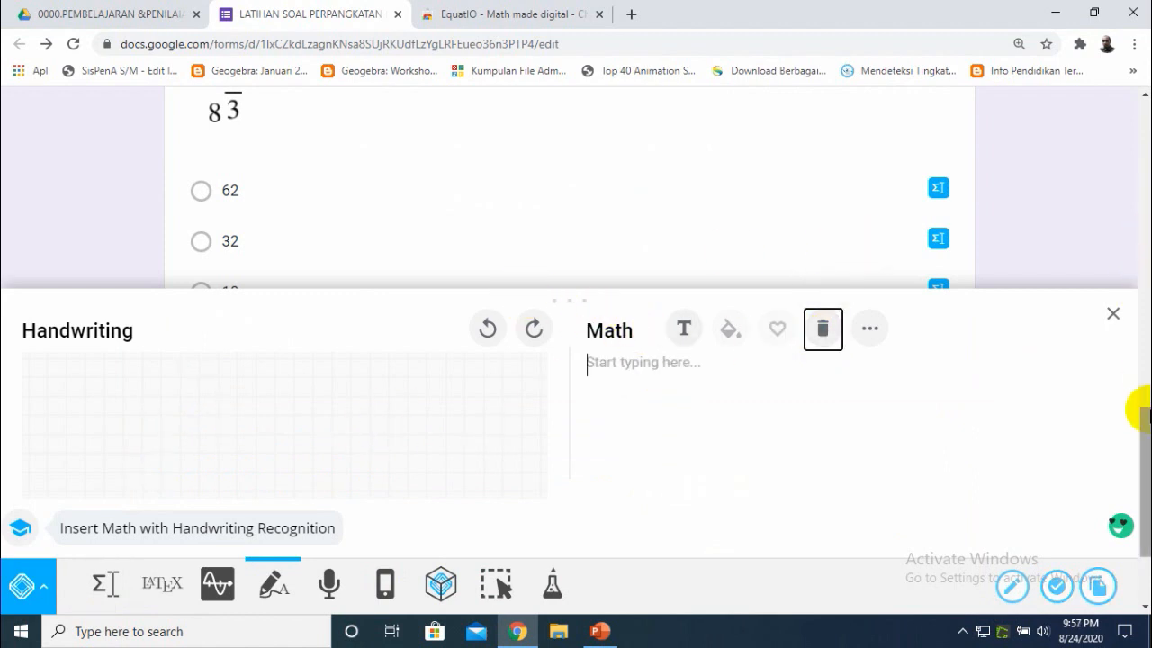
left_click_drag(1134, 442, 1139, 488)
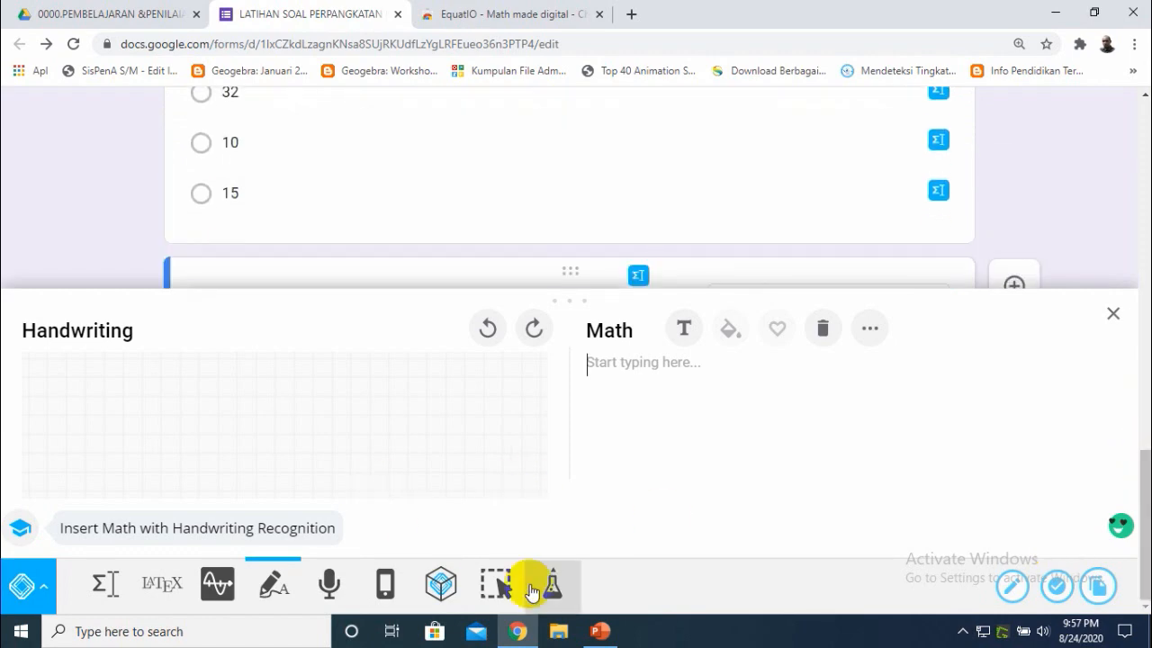
left_click(594, 632)
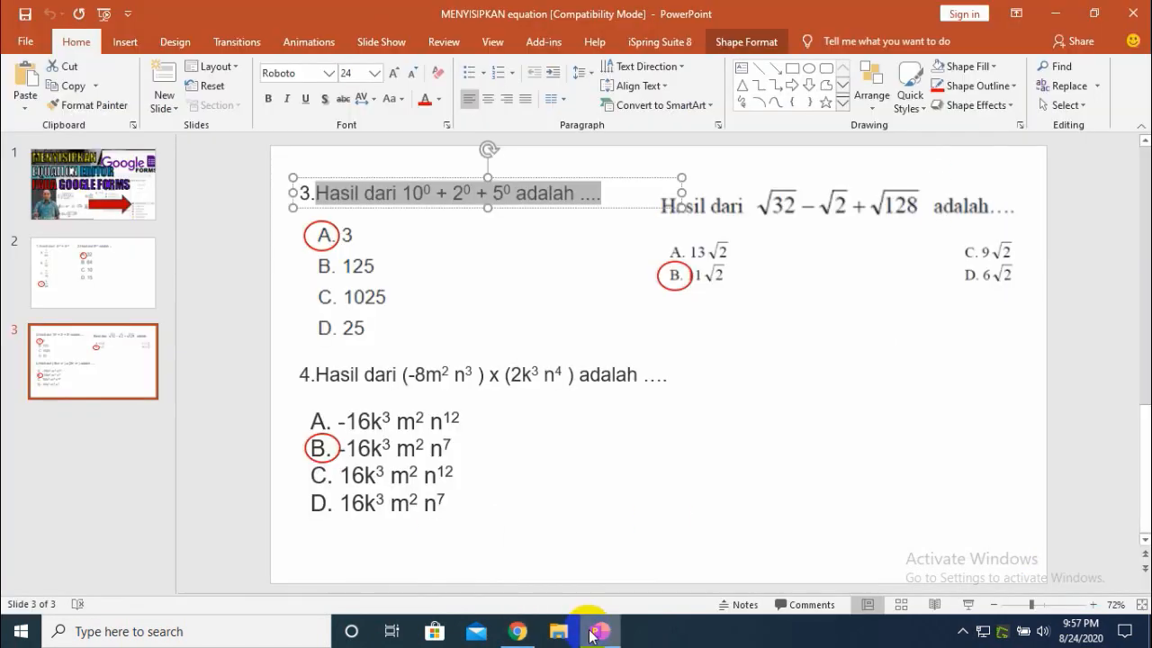
left_click(594, 631)
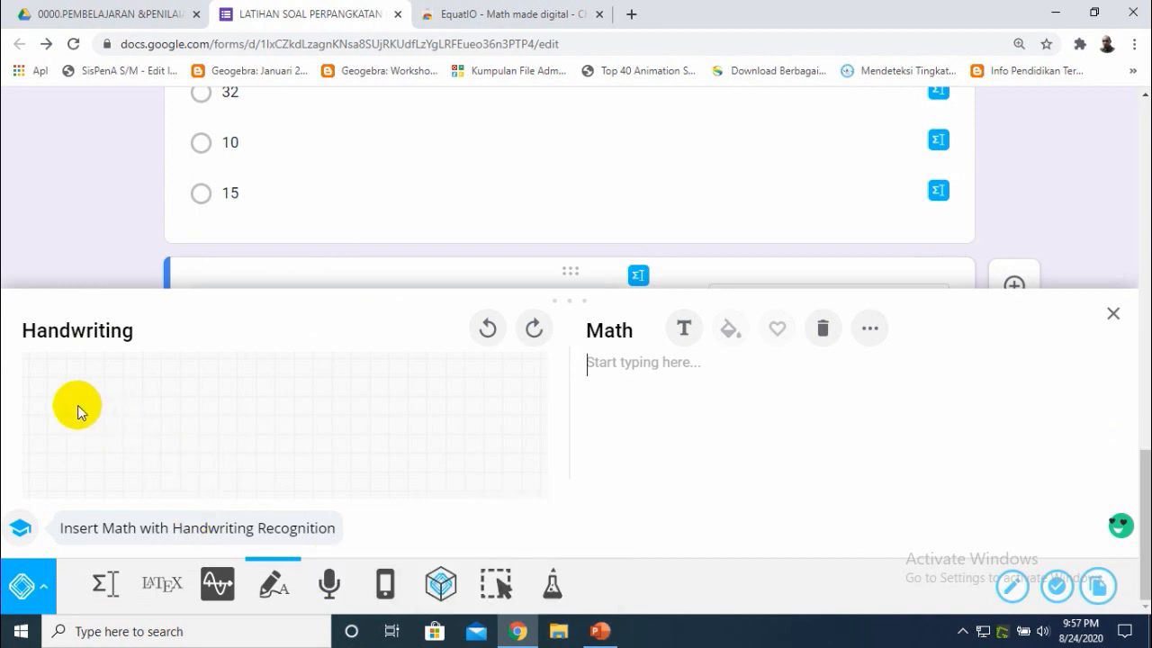
mouse_move(65, 411)
left_mouse_down()
mouse_move(72, 464)
mouse_move(82, 429)
mouse_move(115, 438)
mouse_move(87, 424)
mouse_move(107, 412)
mouse_move(155, 465)
mouse_move(178, 414)
mouse_move(175, 458)
mouse_move(223, 457)
left_mouse_up()
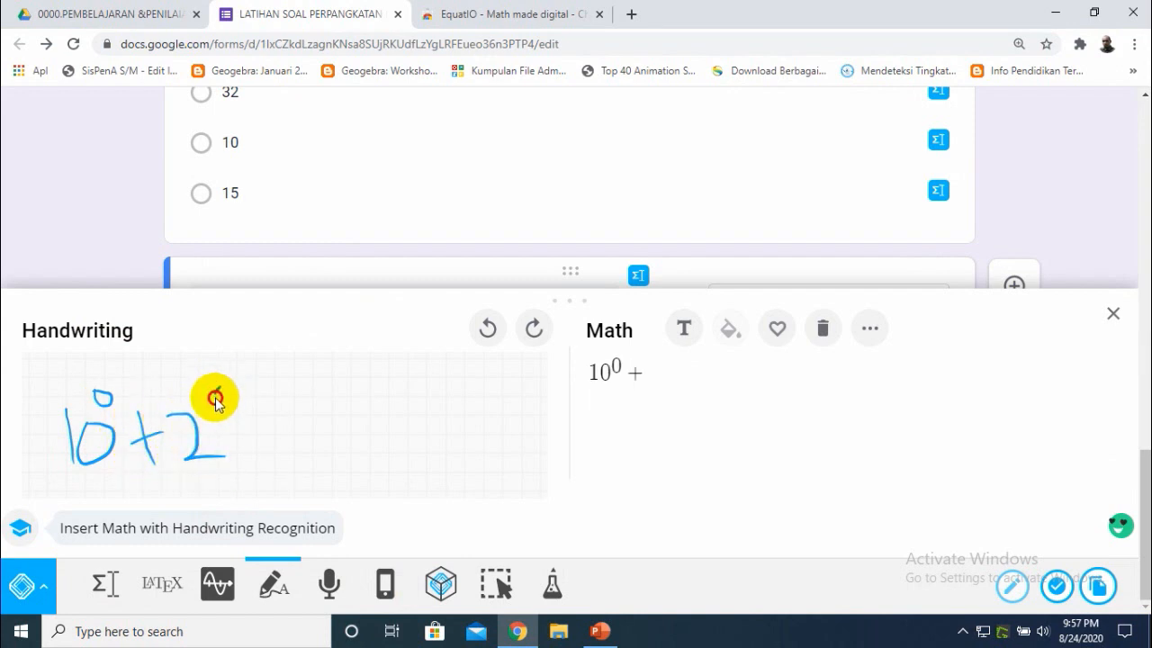
mouse_move(216, 393)
left_mouse_down()
mouse_move(267, 455)
mouse_move(303, 424)
mouse_move(309, 450)
left_mouse_up()
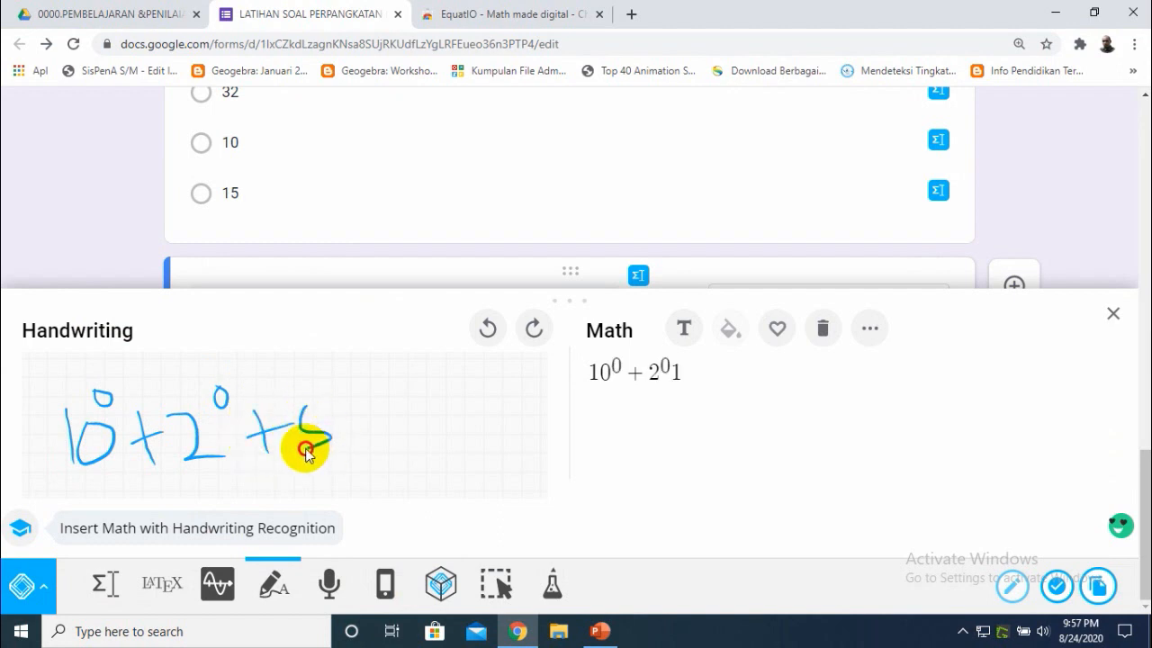
mouse_move(304, 408)
left_mouse_down()
mouse_move(326, 416)
mouse_move(342, 393)
mouse_move(331, 398)
left_mouse_up()
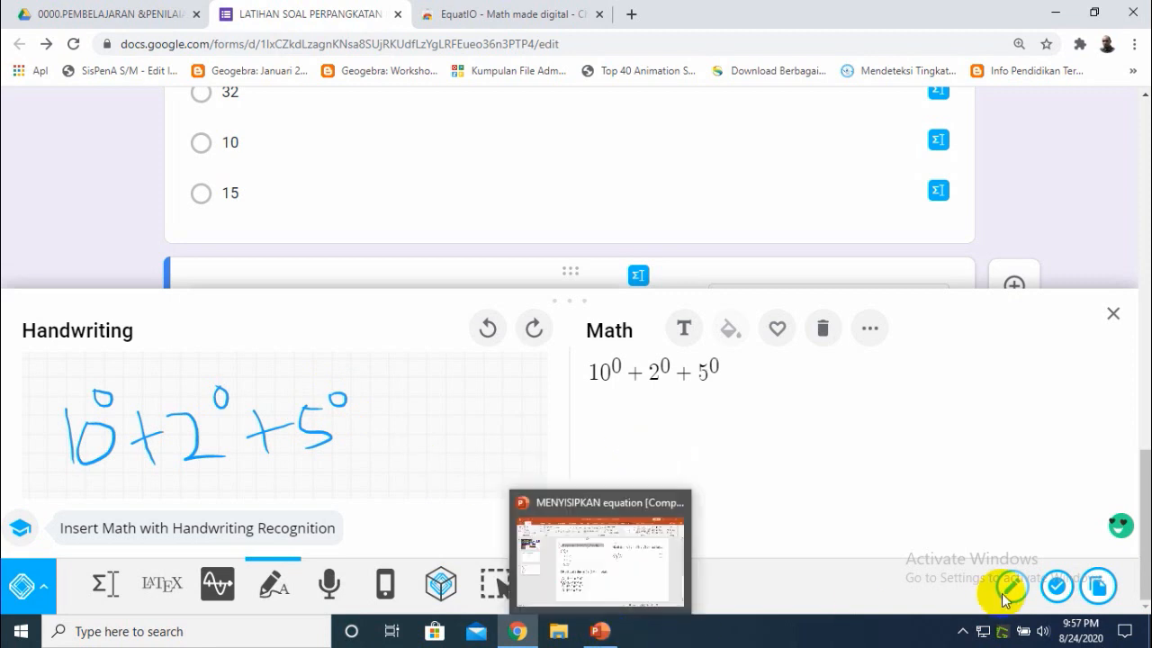
left_click(1060, 589)
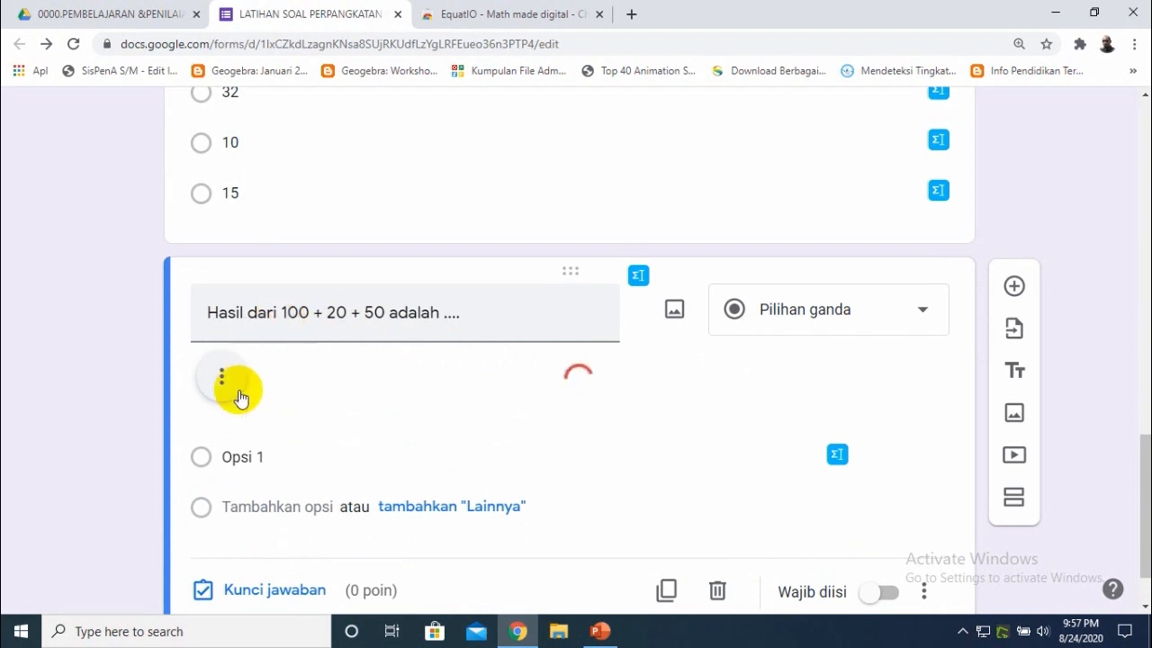
- Trim the question title to "Hasil dari"
triple_click(284, 312)
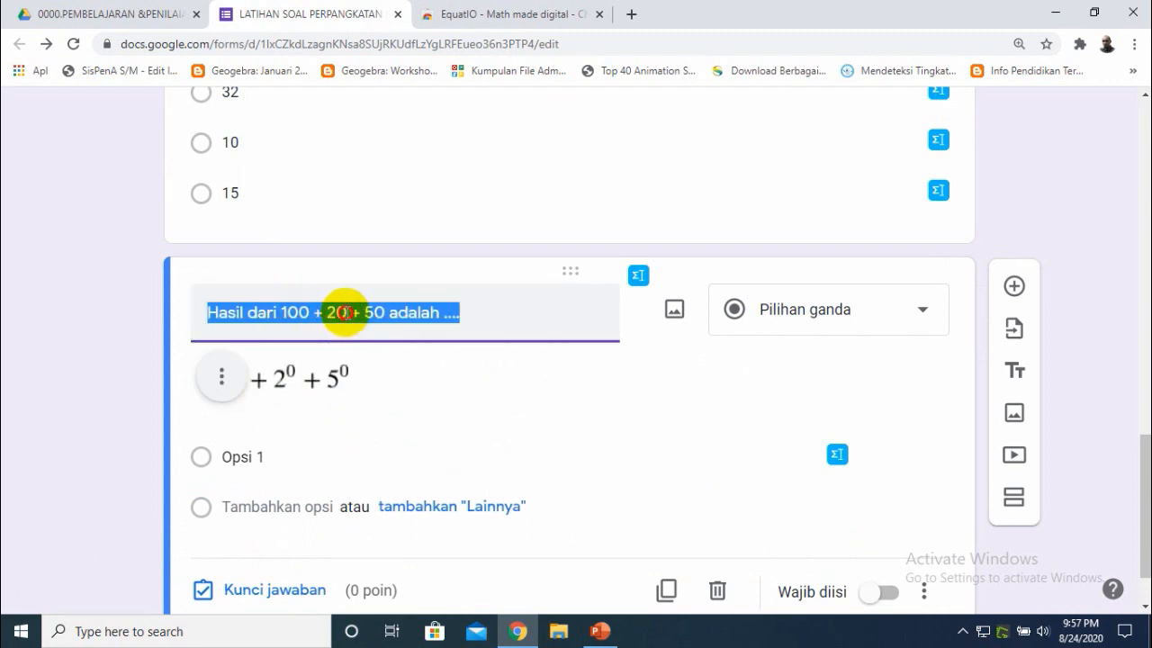
left_click_drag(462, 312, 293, 315)
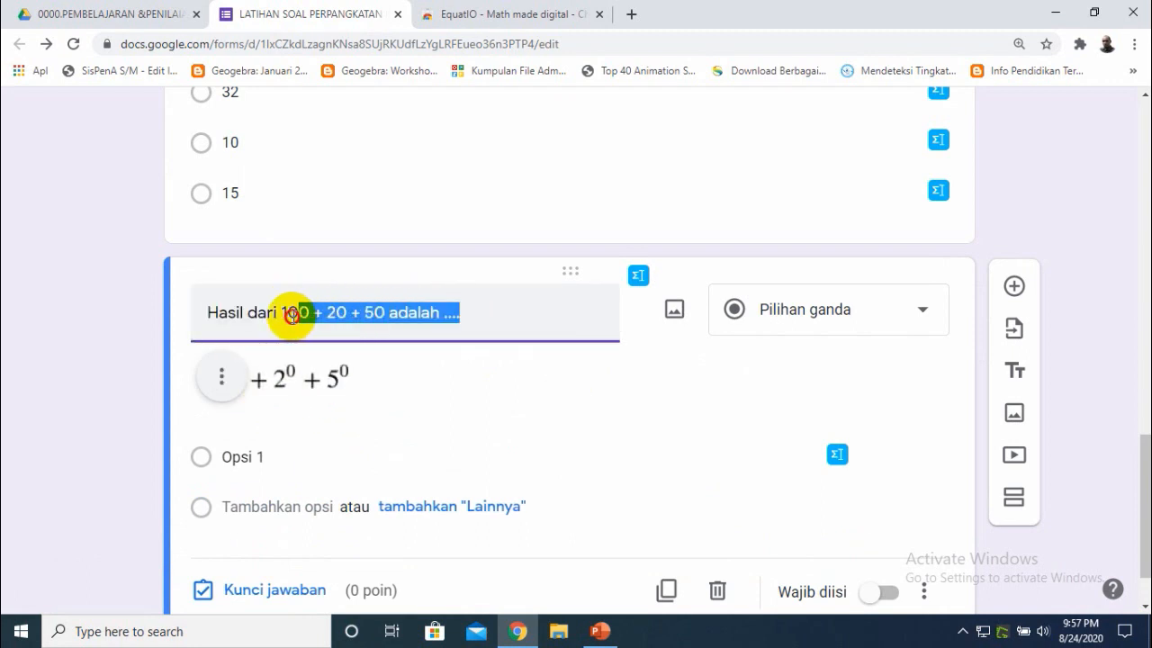
key("BackSpace")
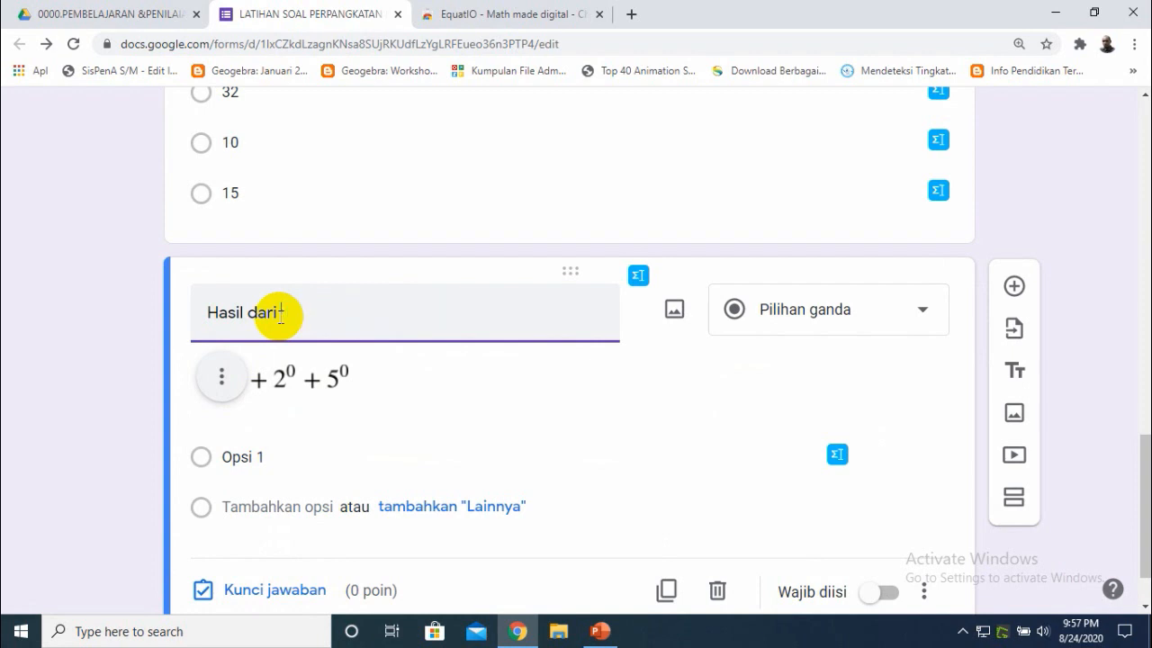
left_click(126, 392)
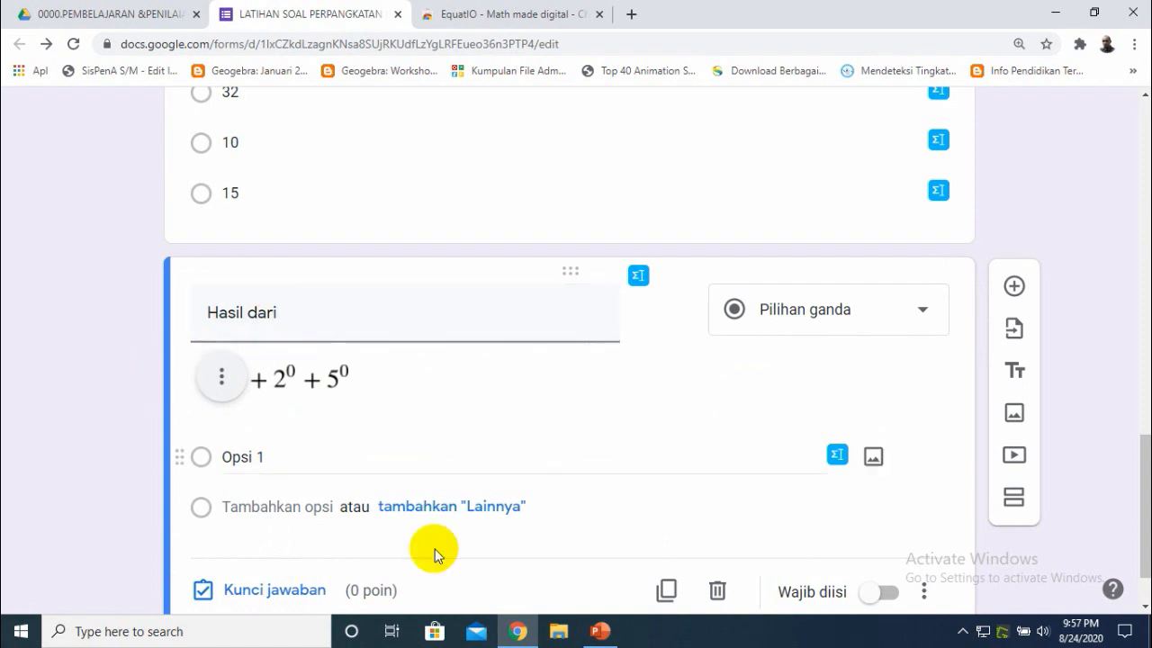
- Check the third slide's answer choices and set the first option of question 3 to A.3
left_click(594, 636)
left_click(723, 369)
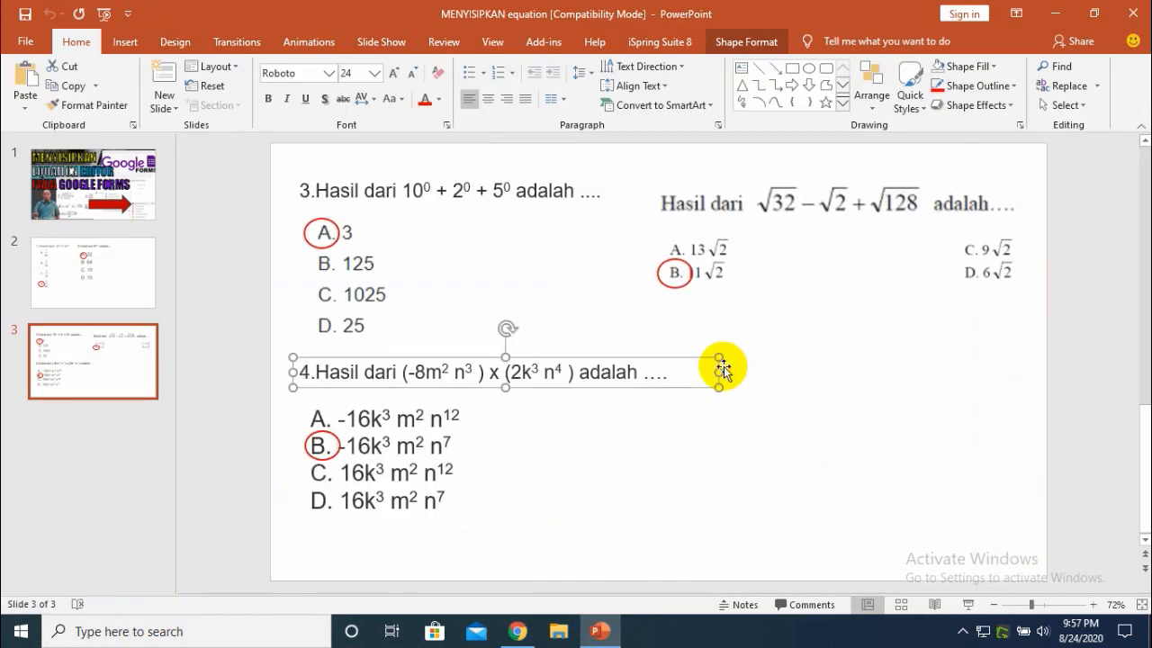
left_click(233, 462)
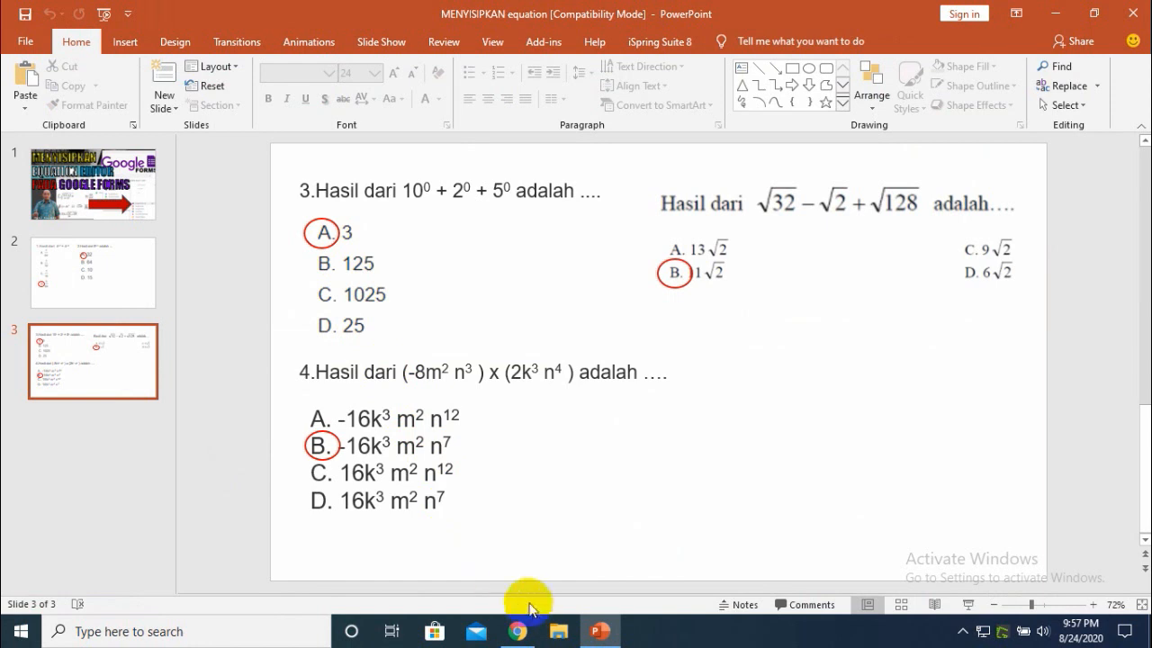
left_click(517, 631)
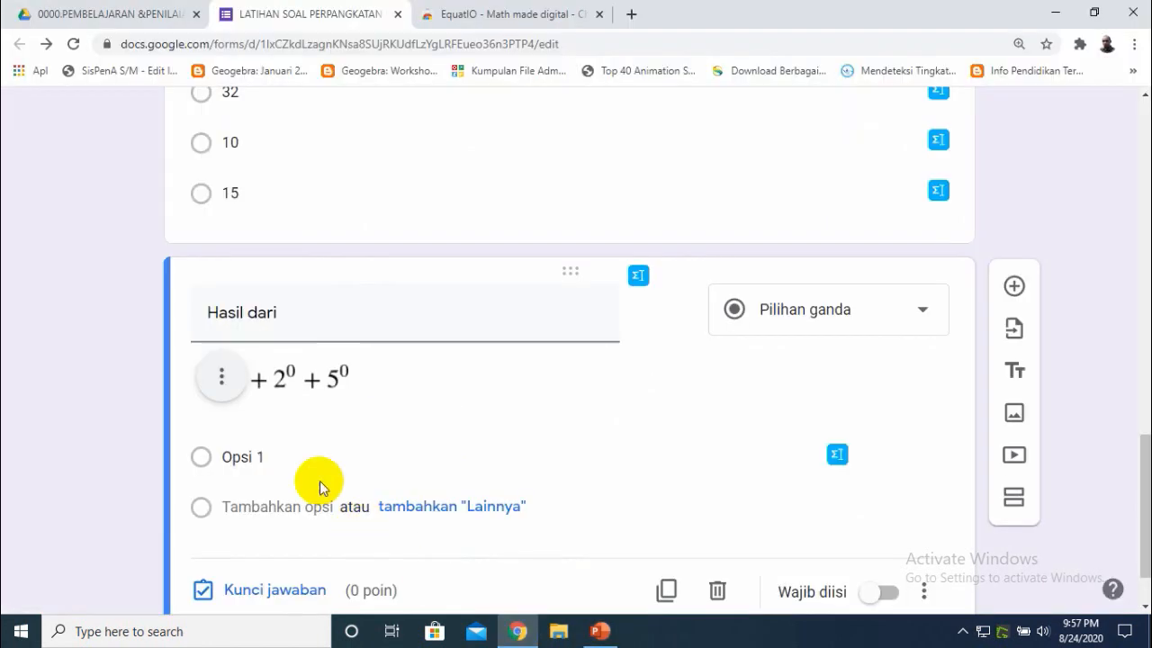
left_click(270, 460)
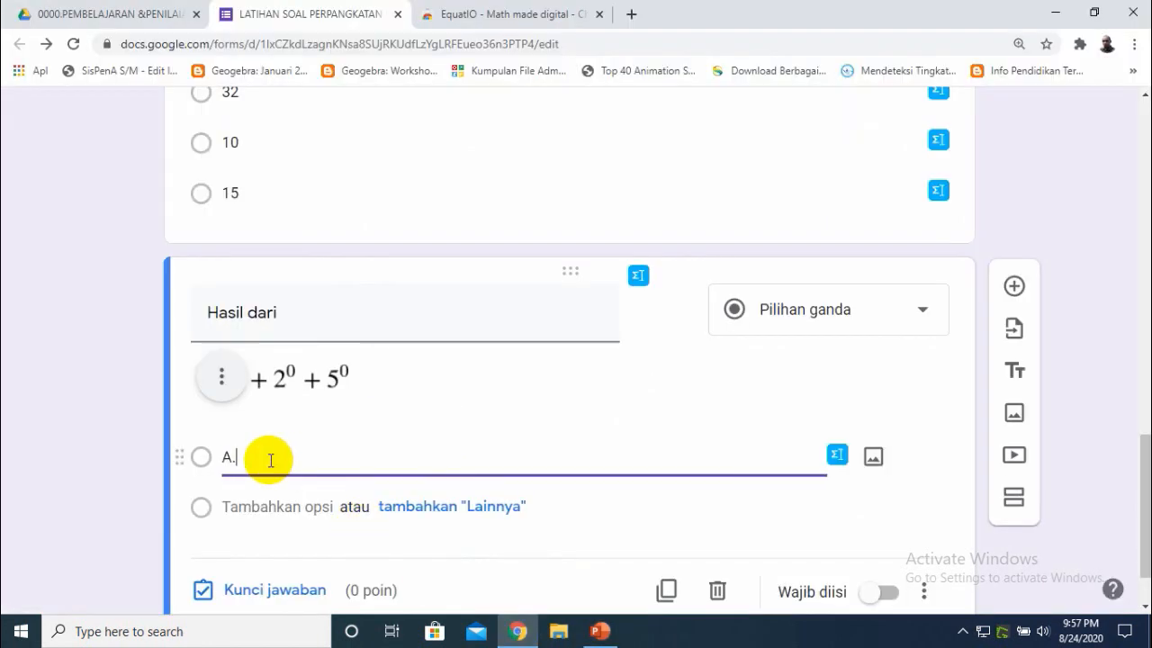
- Add answer options B.25, C.125 and D.1025, referring back to the slide
left_click(268, 506)
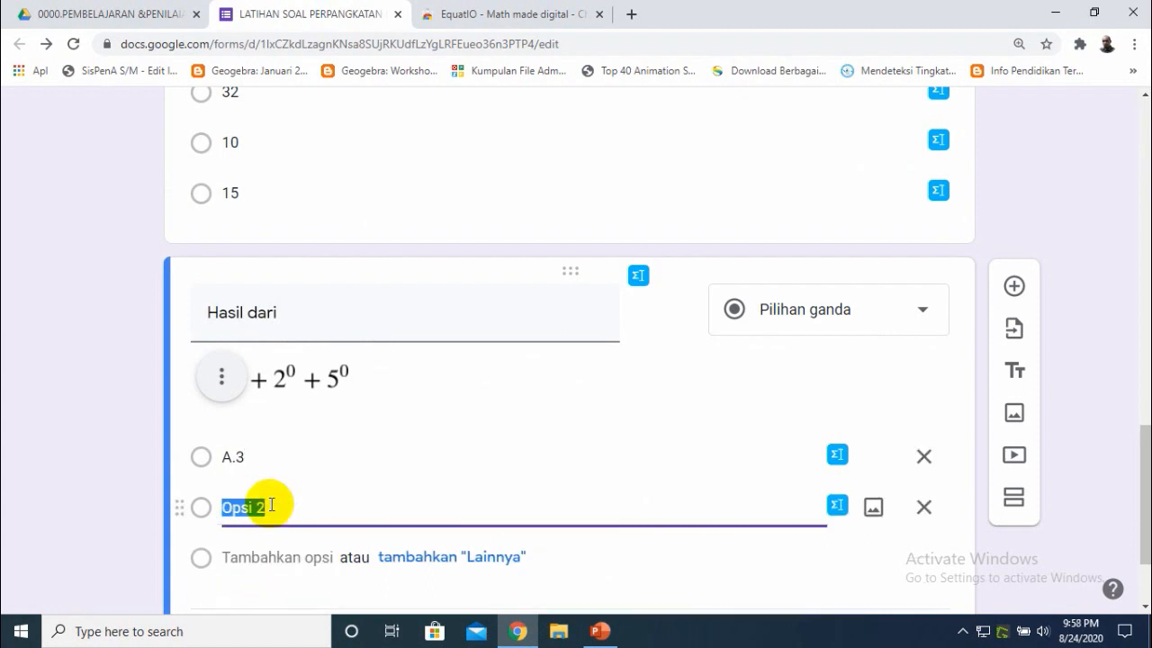
type("B.")
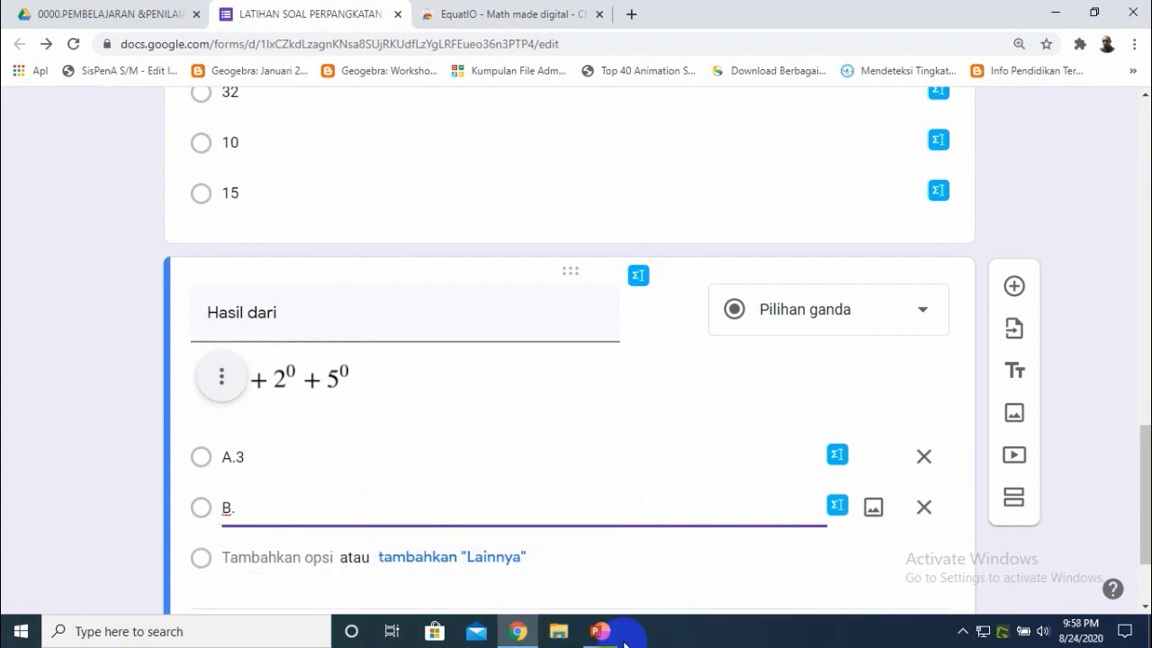
left_click(599, 631)
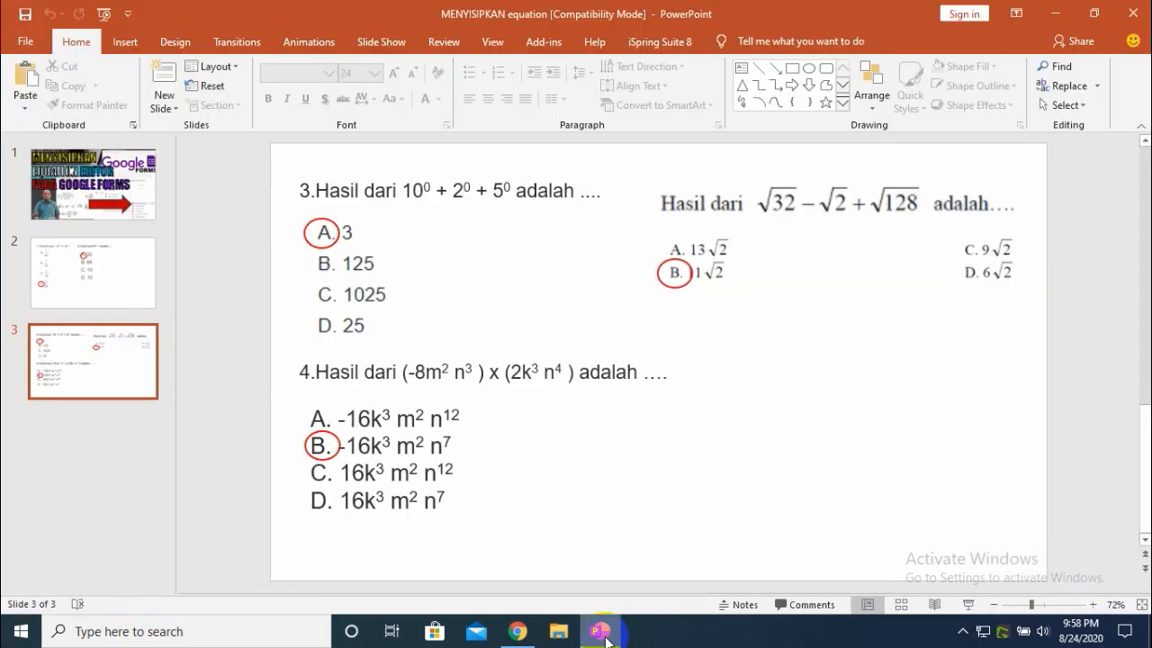
left_click(601, 632)
type("2")
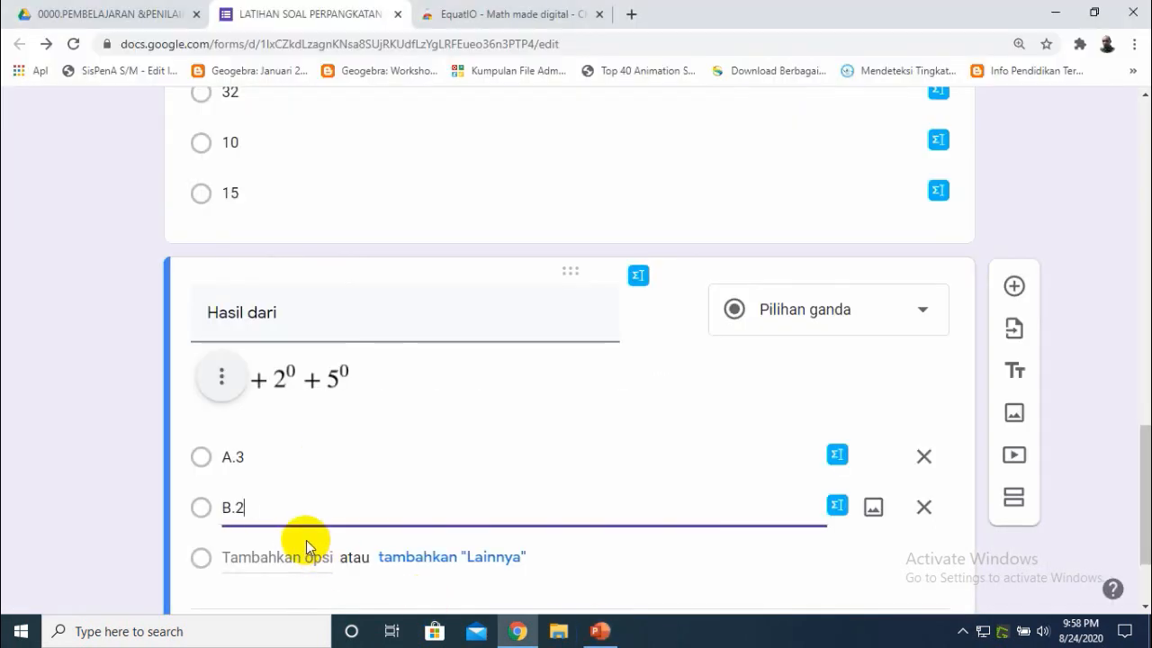
type("5")
left_click(259, 559)
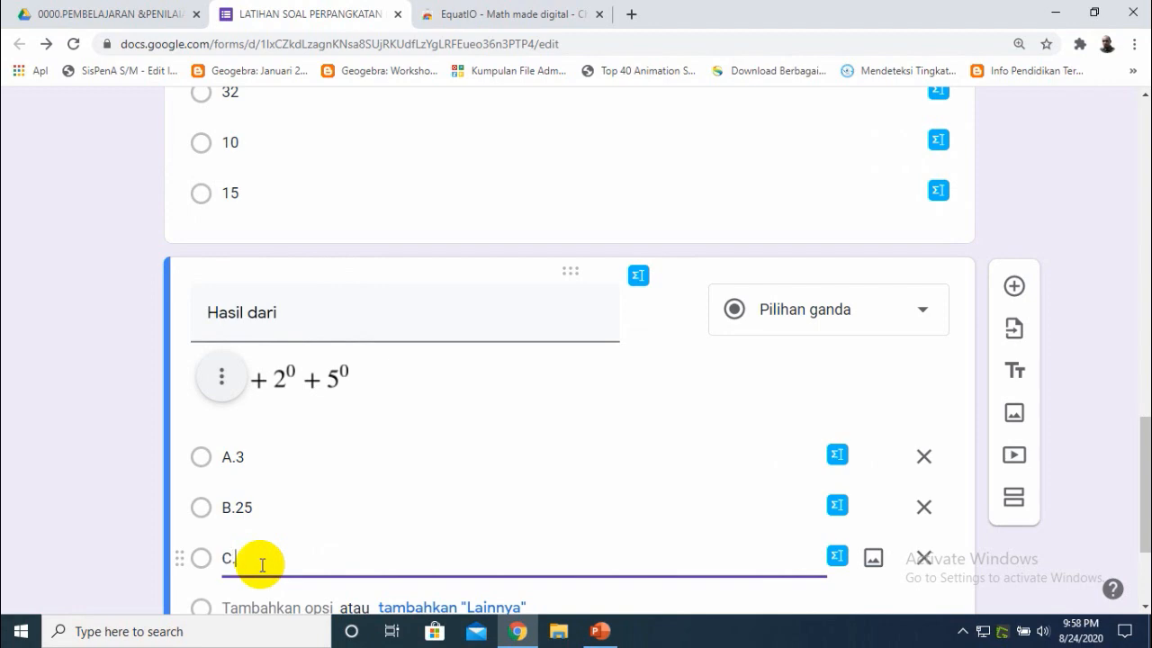
left_click(600, 631)
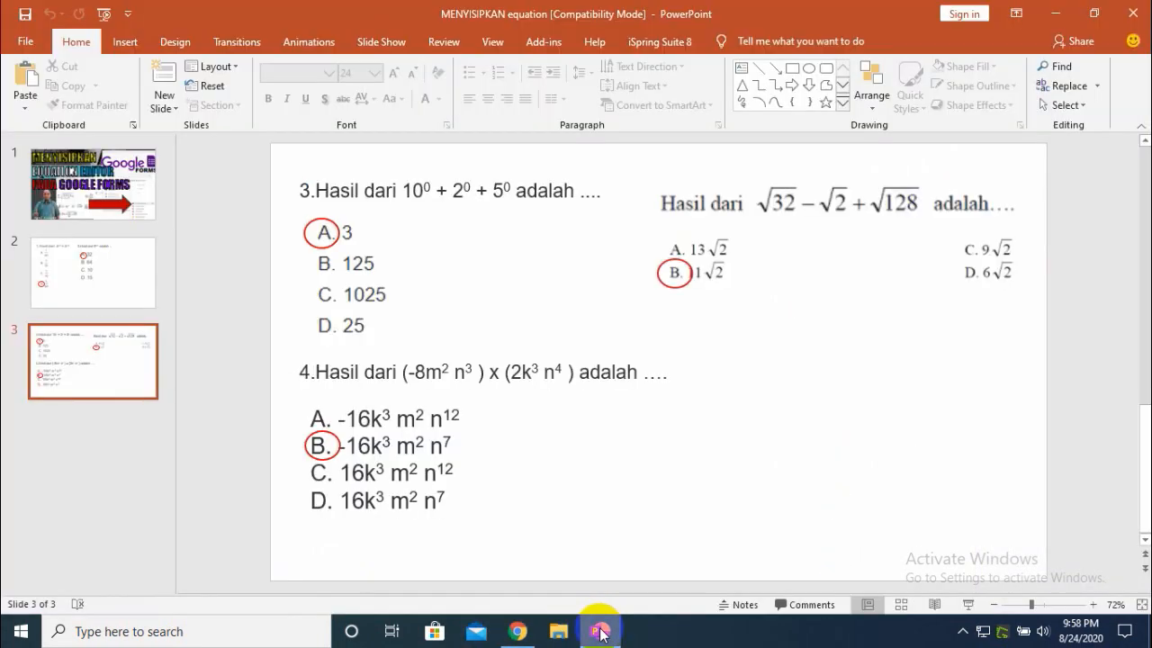
left_click(601, 632)
left_click(244, 608)
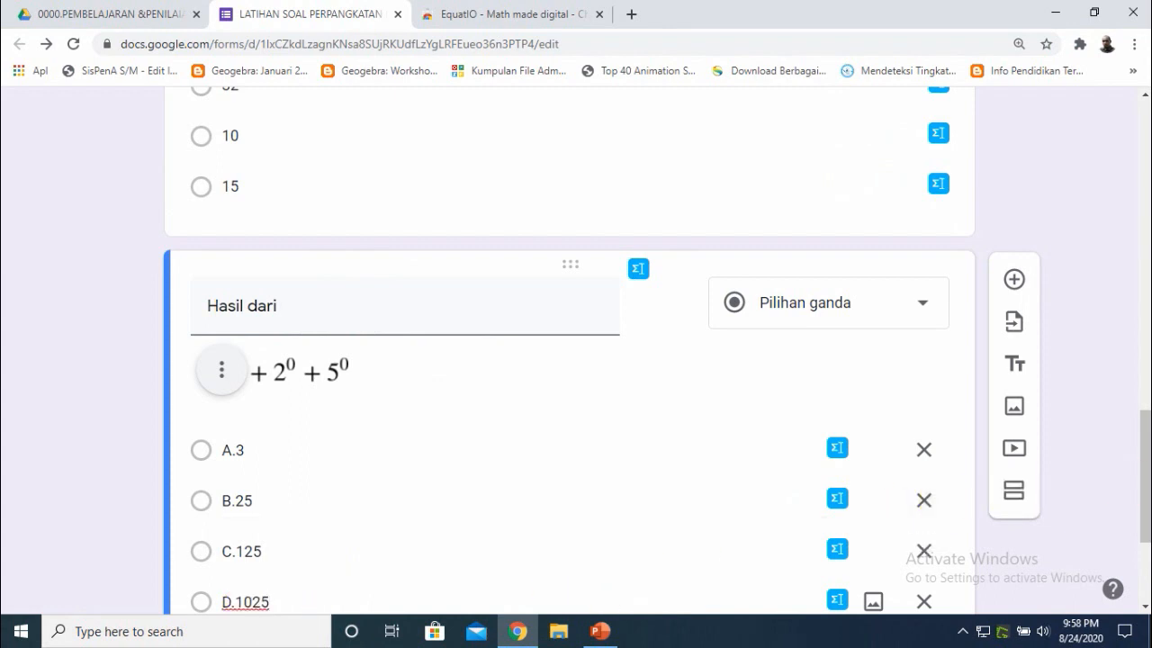
- Set the answer key to A.3 and give the question 20 points
left_click(1150, 490)
left_click_drag(1146, 504, 1146, 555)
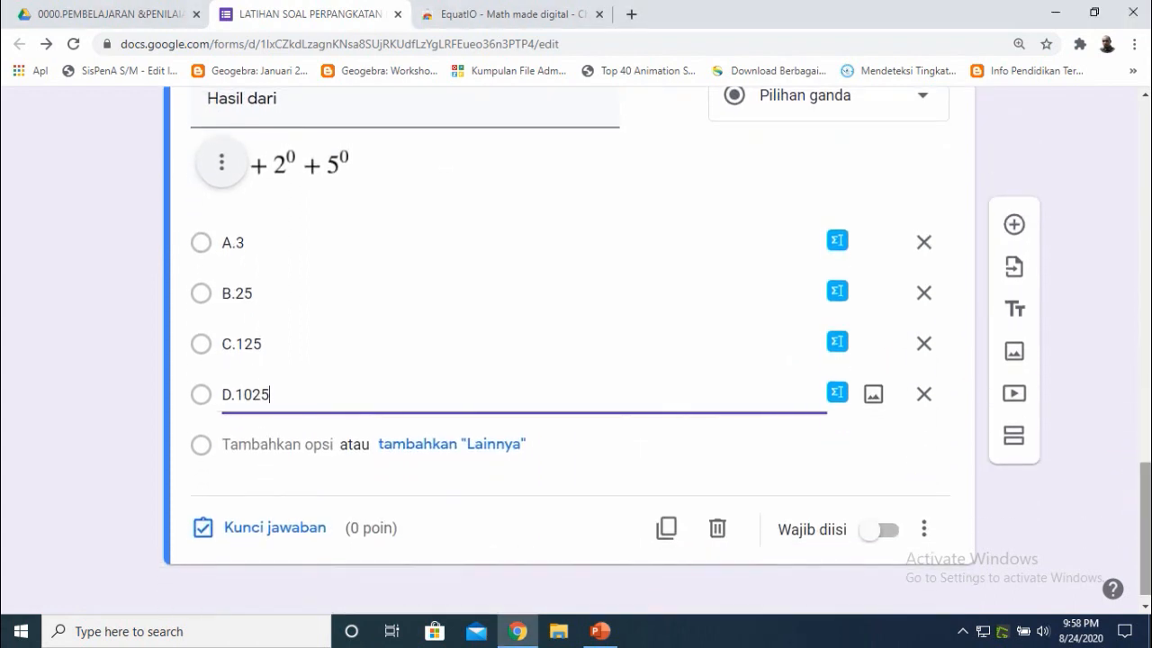
left_click(244, 531)
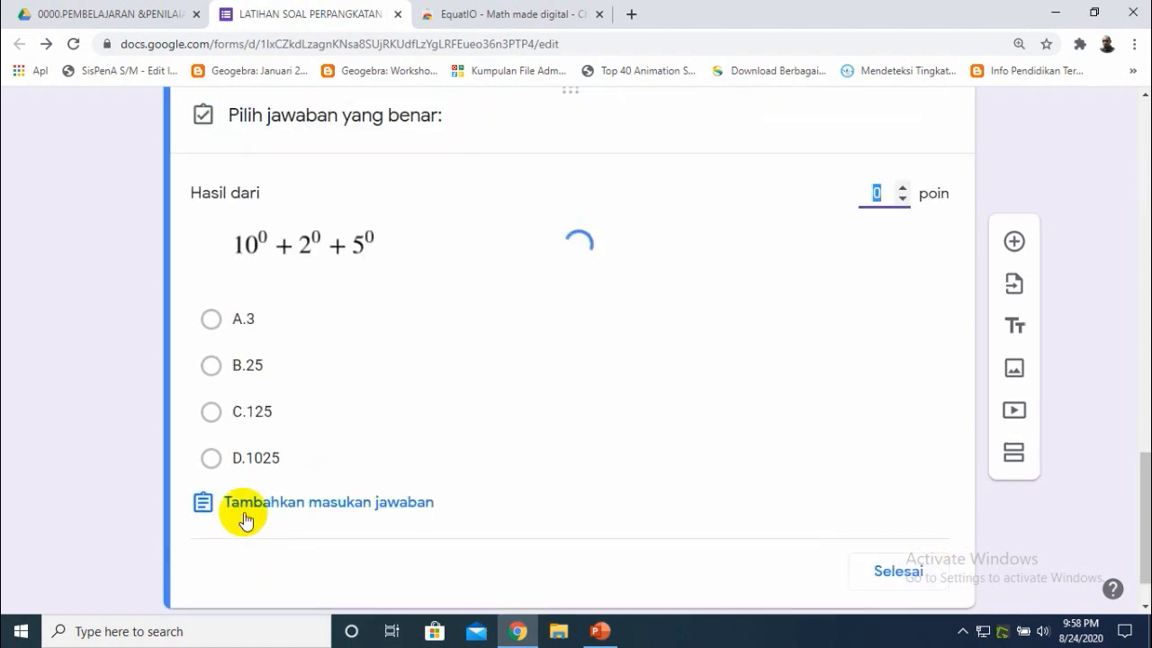
left_click(210, 321)
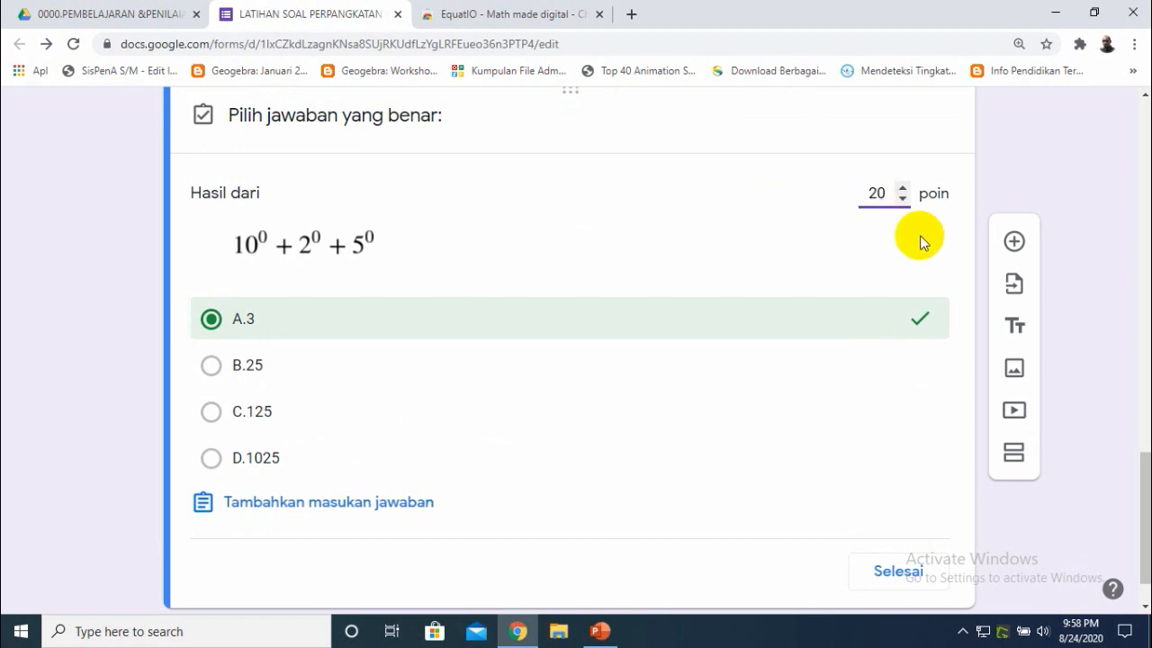
left_click_drag(1144, 481, 1146, 532)
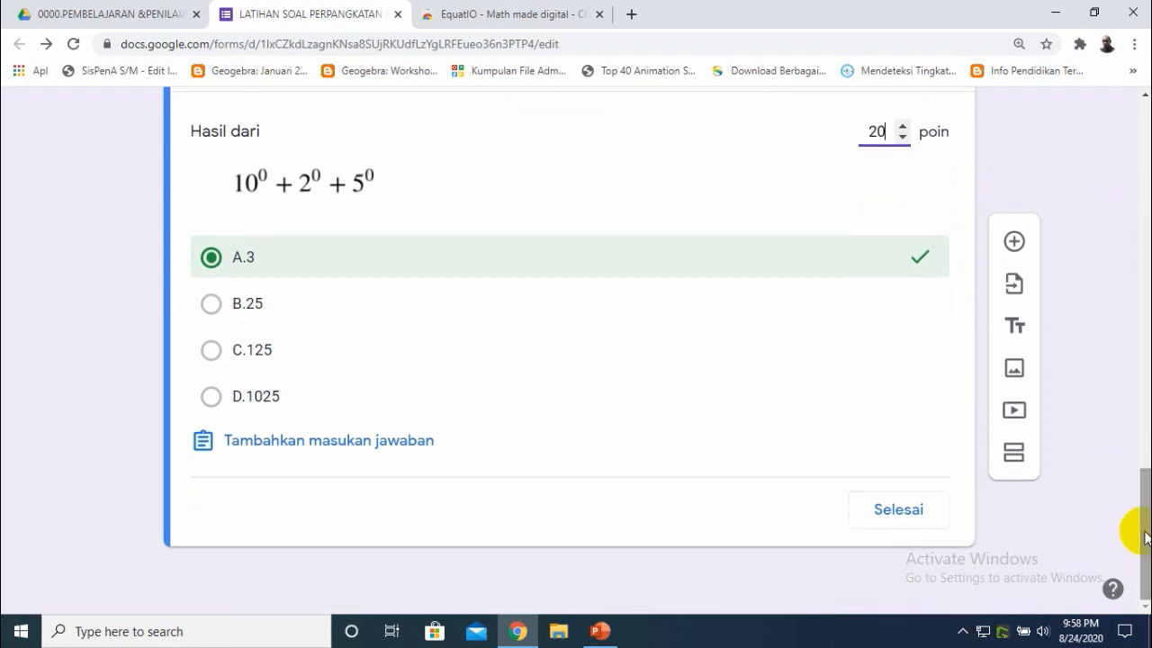
left_click(888, 509)
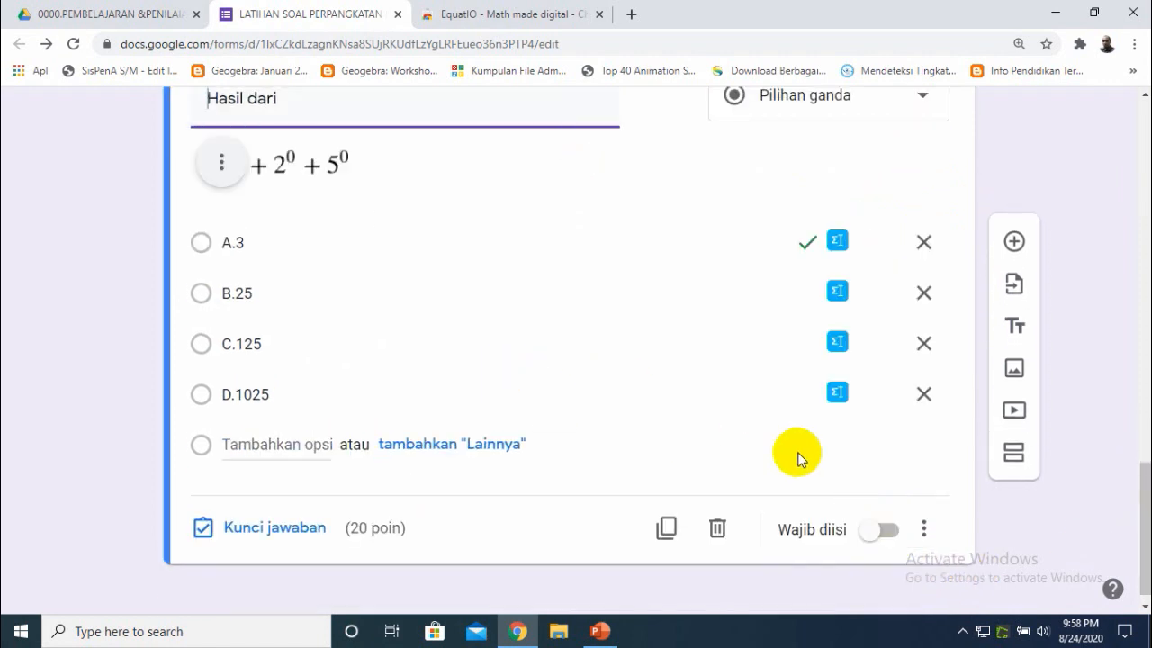
- Add a new question and keep its type as multiple choice (Pilihan ganda)
left_click_drag(1146, 532, 1146, 536)
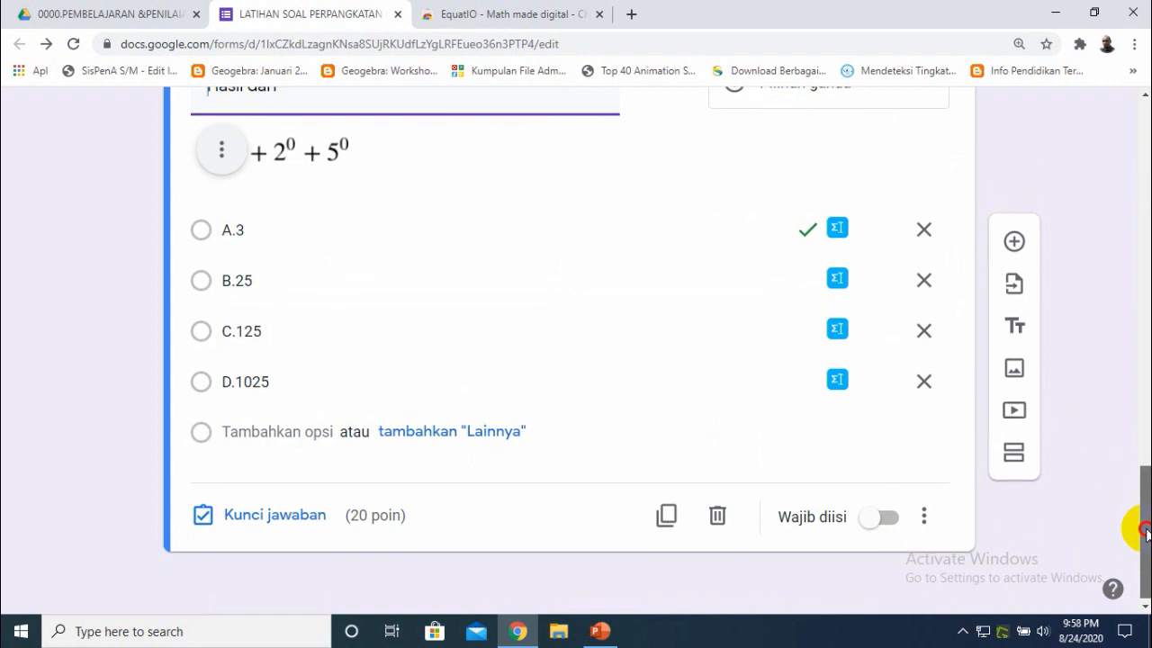
mouse_move(607, 643)
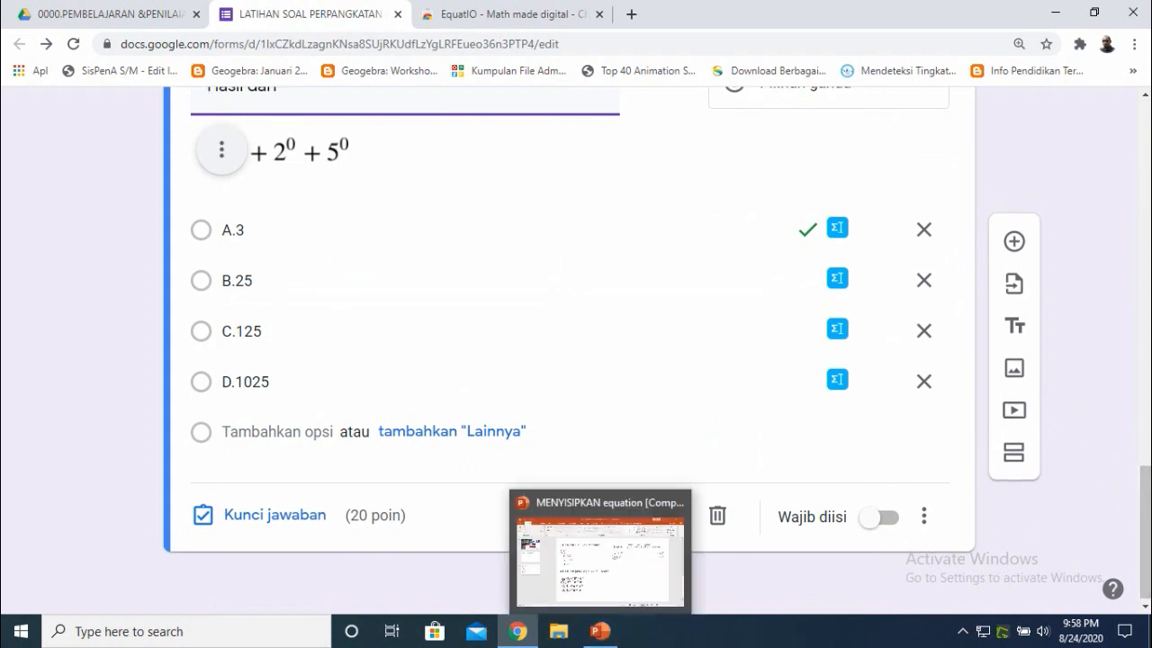
left_click(1014, 252)
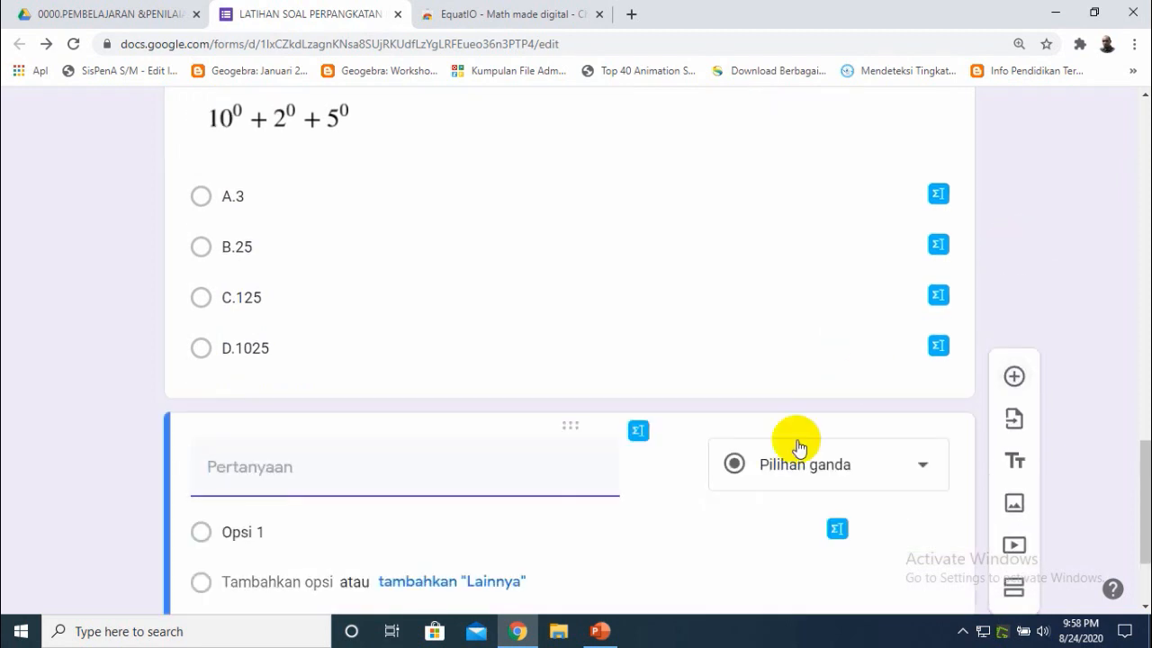
left_click_drag(1145, 460, 1134, 522)
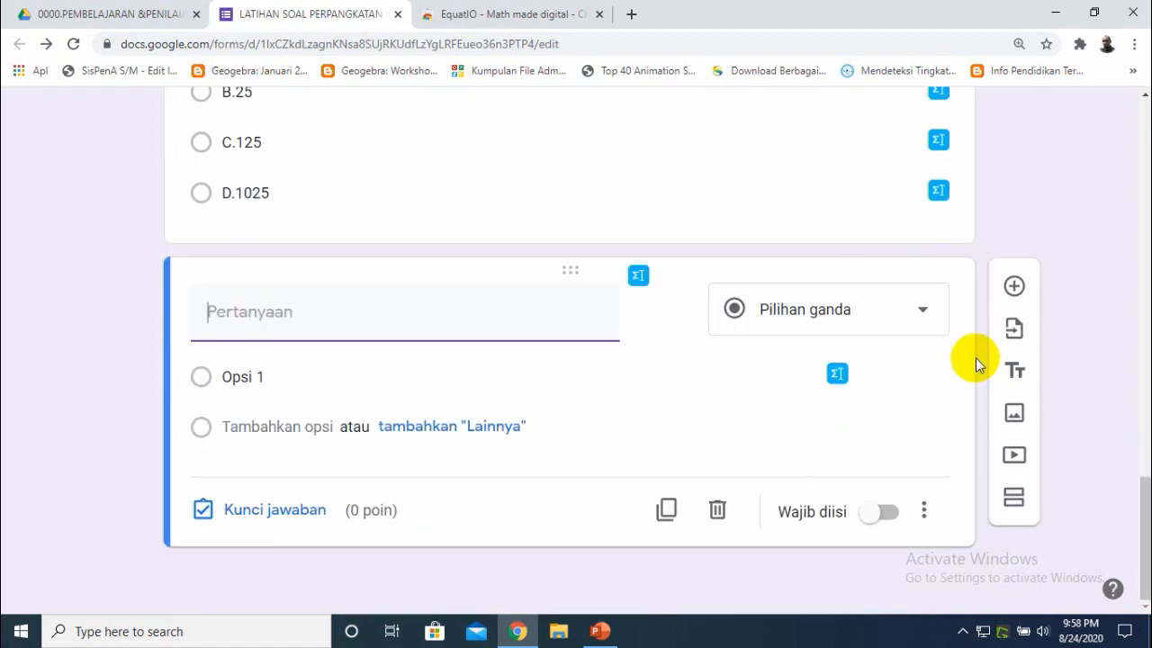
left_click(924, 314)
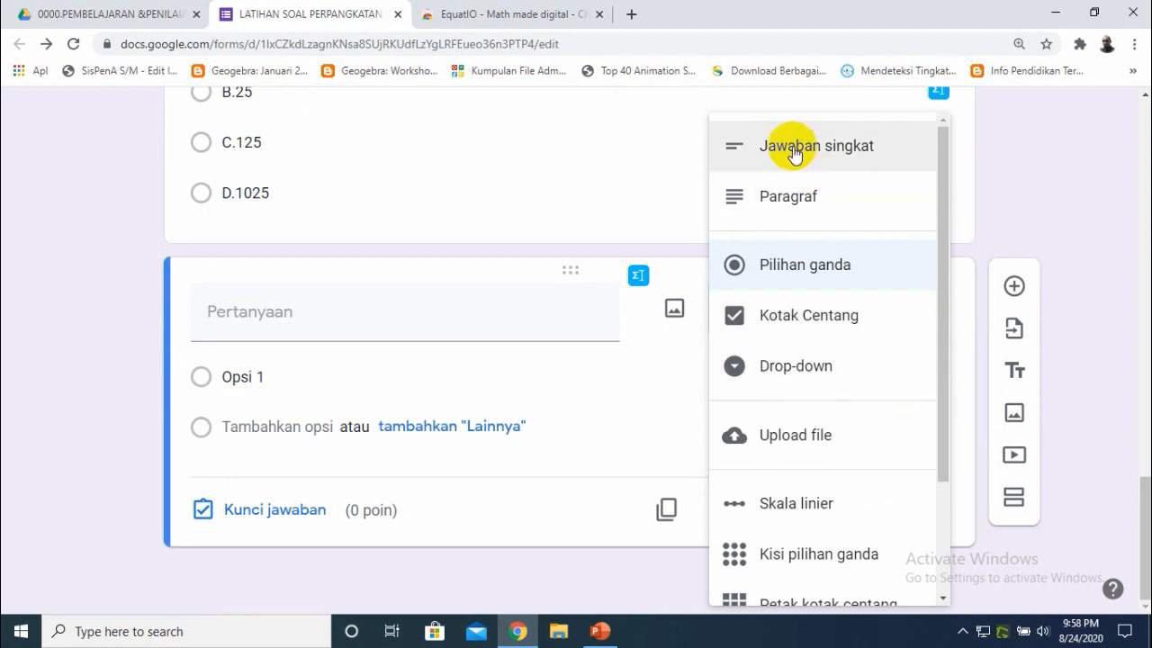
left_click(803, 264)
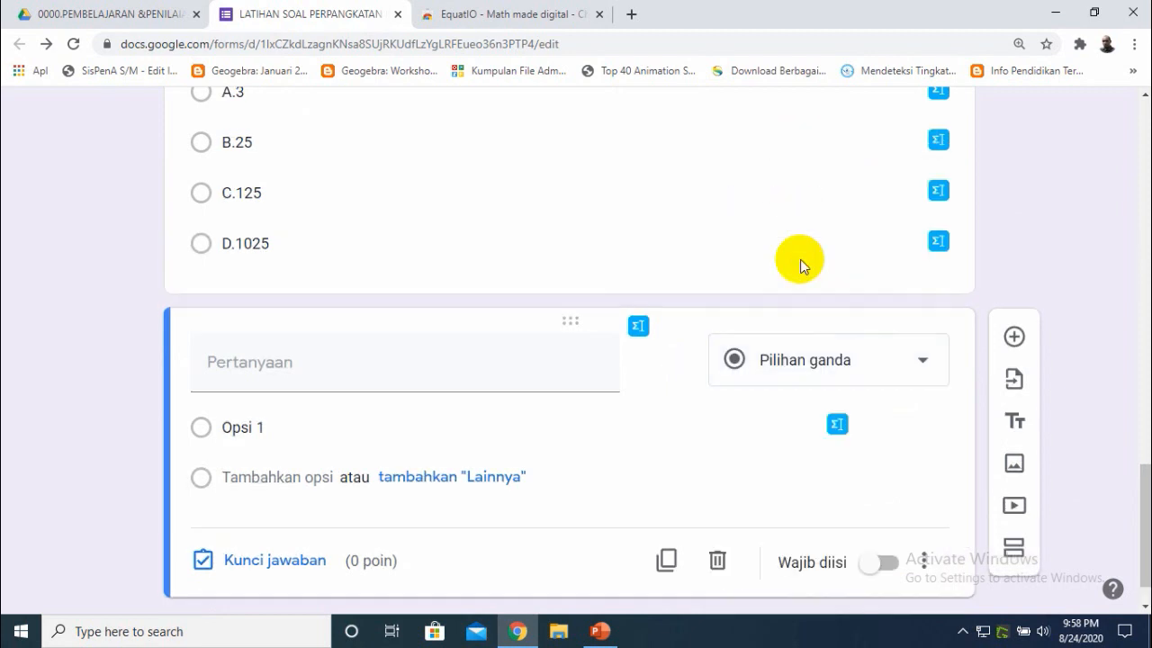
- Copy question 4's text from the slide and paste it into the new question's title
left_click(600, 631)
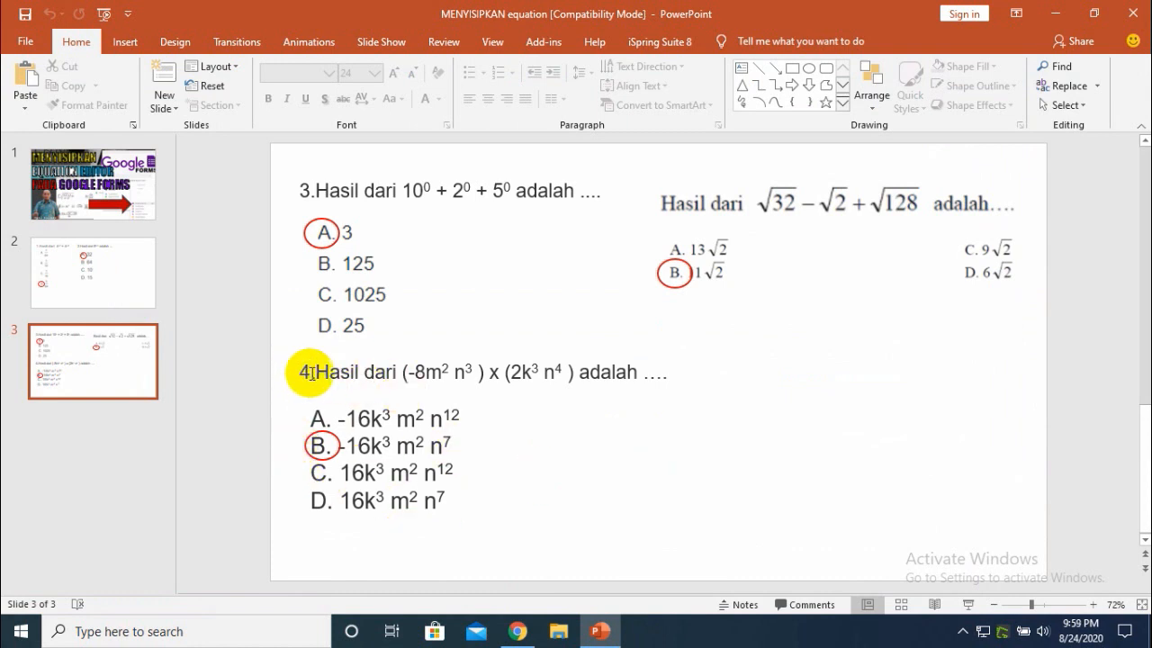
left_click_drag(317, 371, 664, 372)
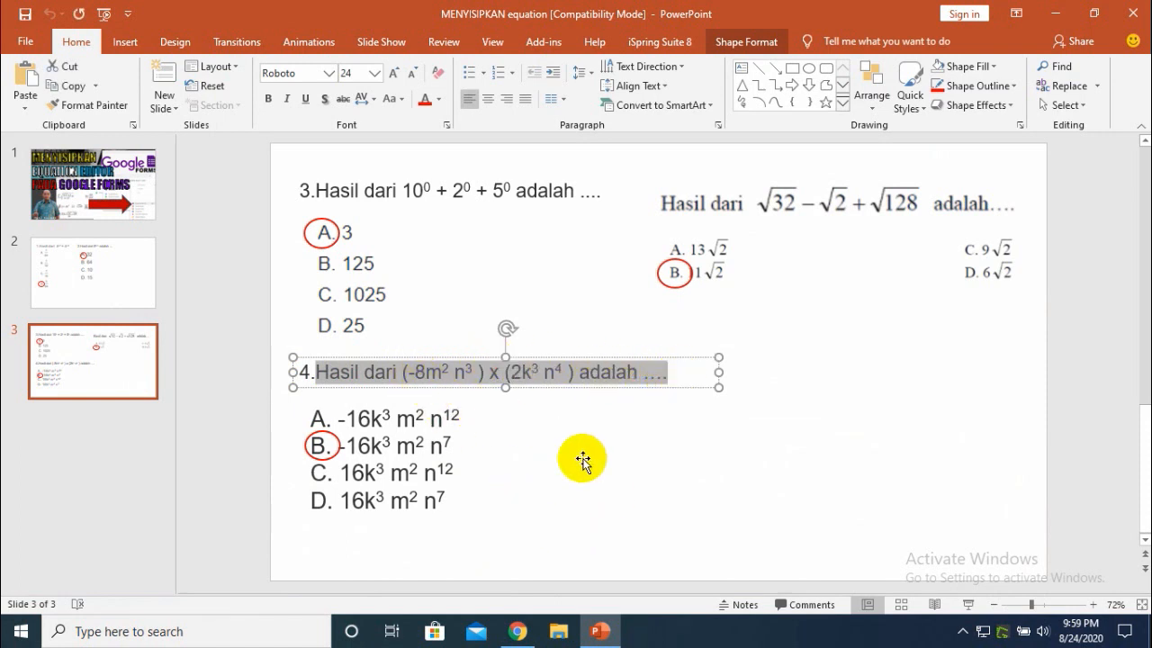
mouse_move(513, 634)
left_click(513, 531)
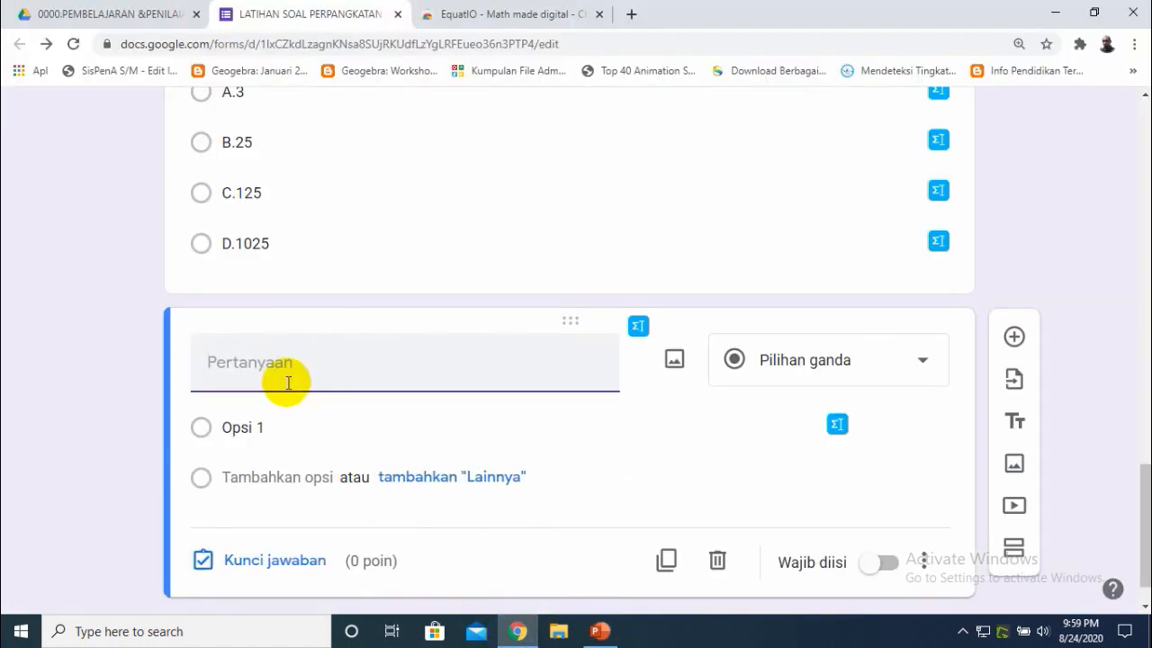
type("Hasil dari (-8m2 n3 ) x (2k3 n4 ) adalah ....")
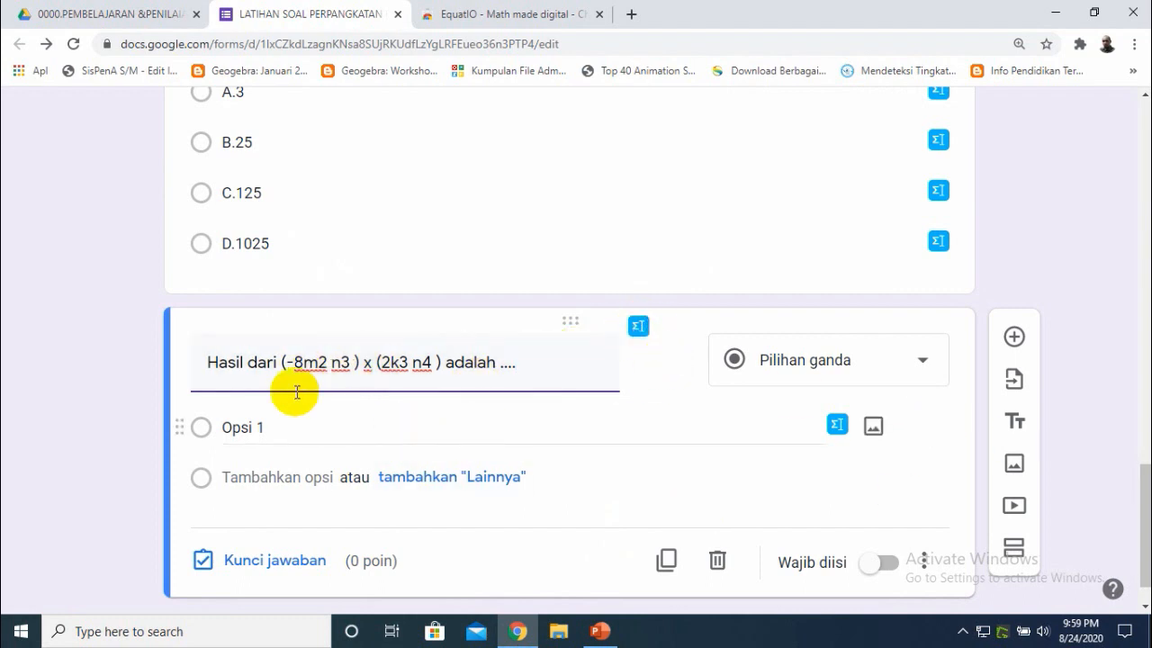
- Open the EquatIO math input for the new question and clear the previous expression
left_click(636, 329)
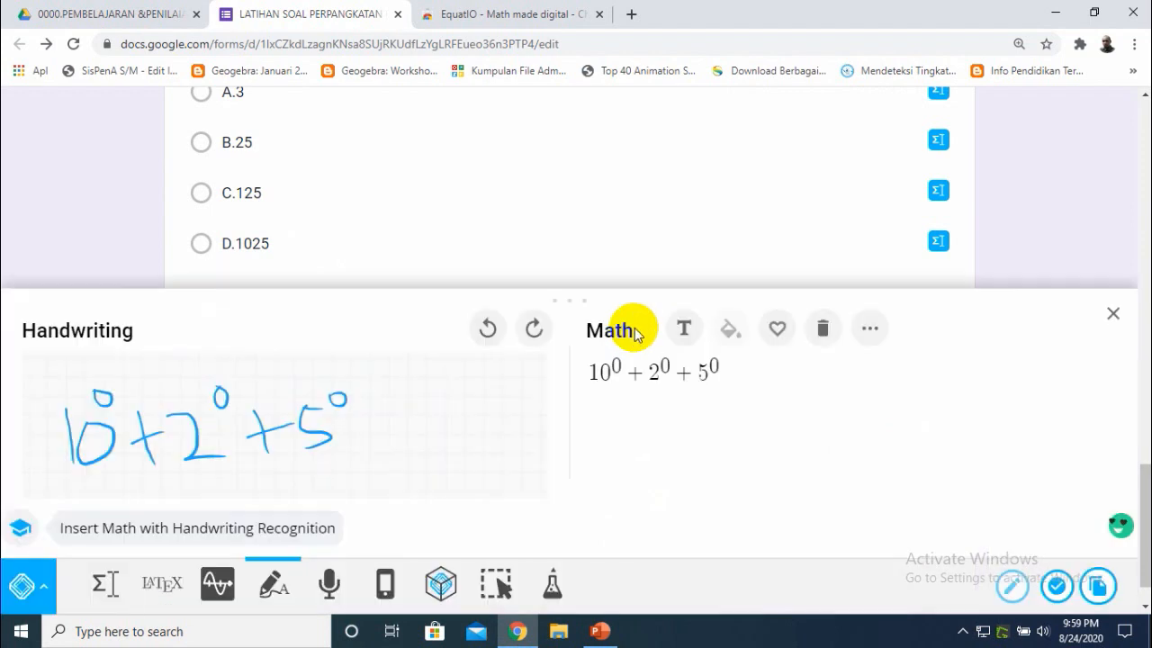
left_click(820, 327)
mouse_move(41, 440)
left_mouse_down()
mouse_move(96, 432)
mouse_move(102, 445)
mouse_move(97, 414)
left_mouse_up()
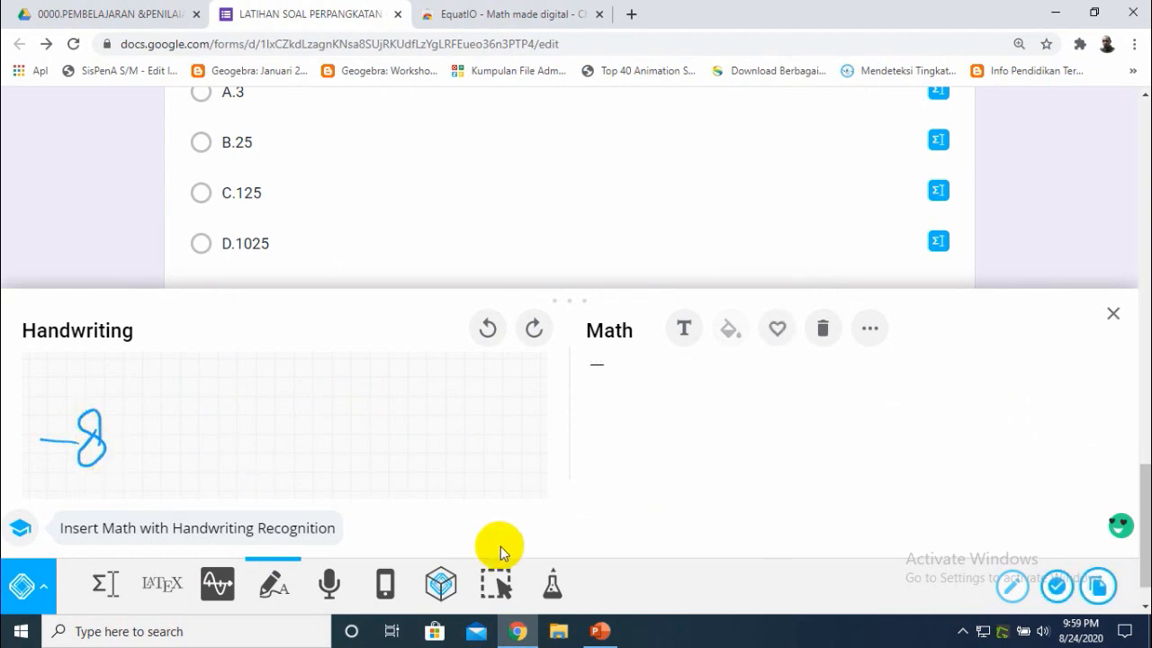
left_click(599, 631)
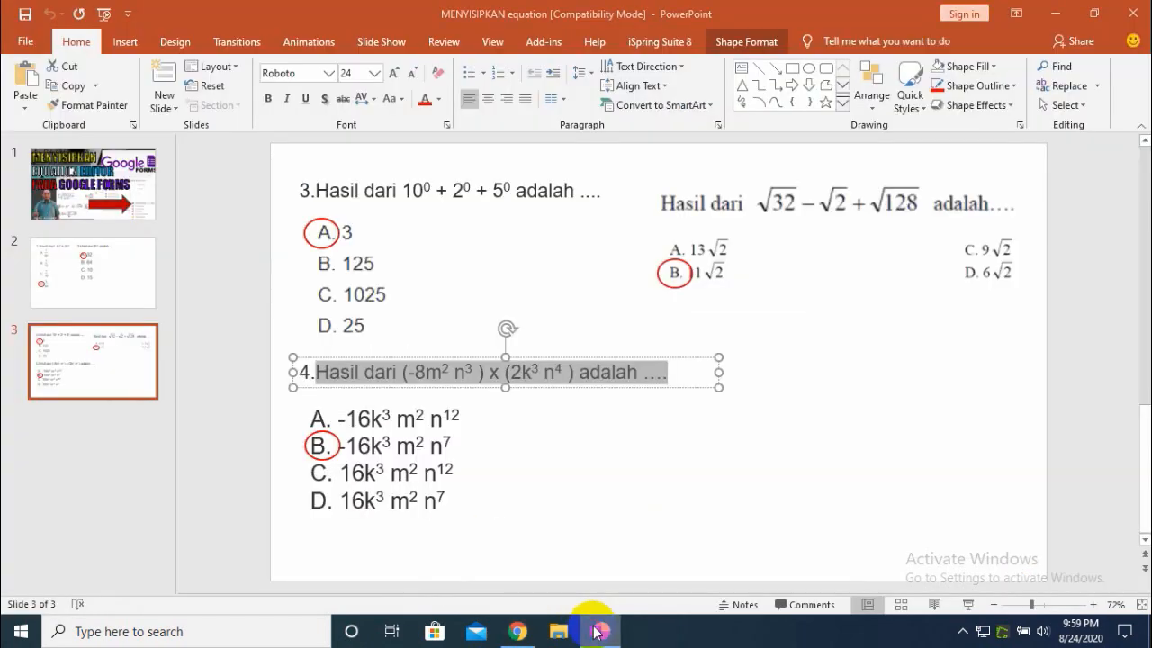
left_click(598, 631)
left_click_drag(46, 401, 41, 470)
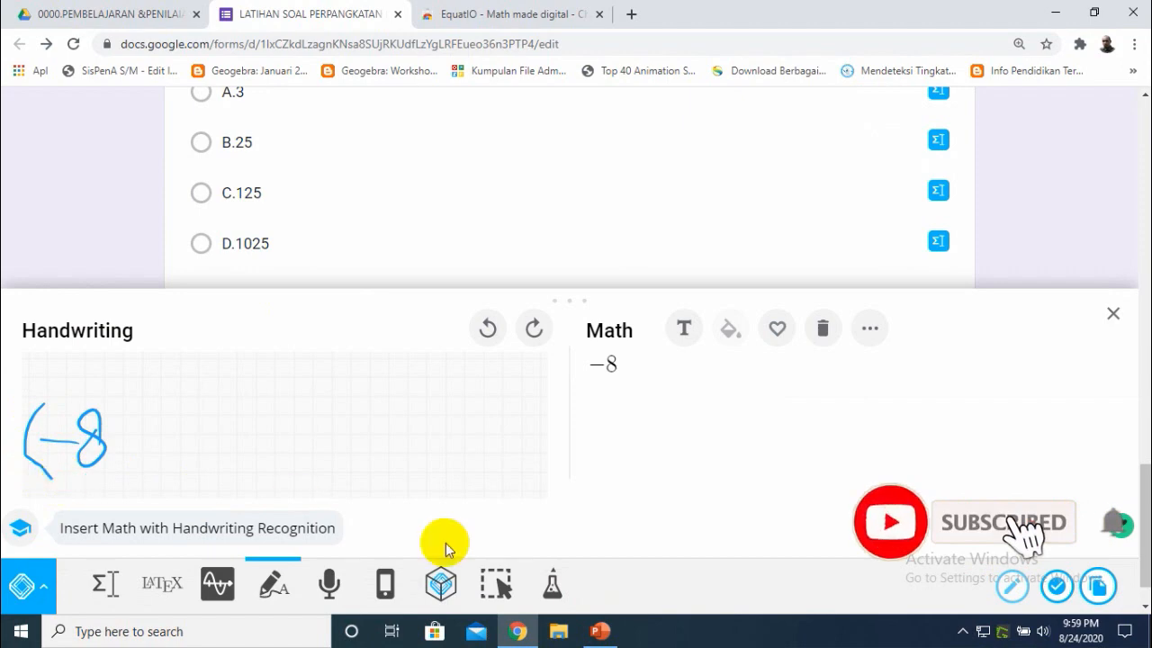
left_click(600, 631)
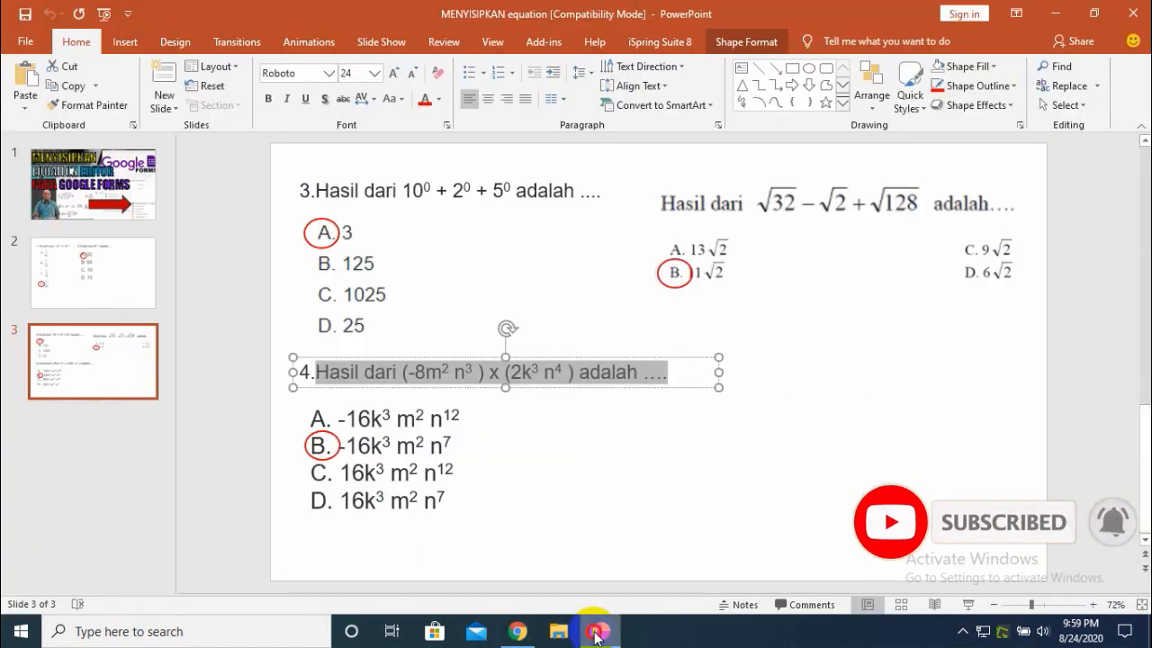
left_click(598, 631)
left_click_drag(102, 421, 142, 459)
mouse_move(135, 398)
left_mouse_down()
mouse_move(144, 423)
mouse_move(184, 452)
left_mouse_up()
left_click_drag(180, 395, 196, 410)
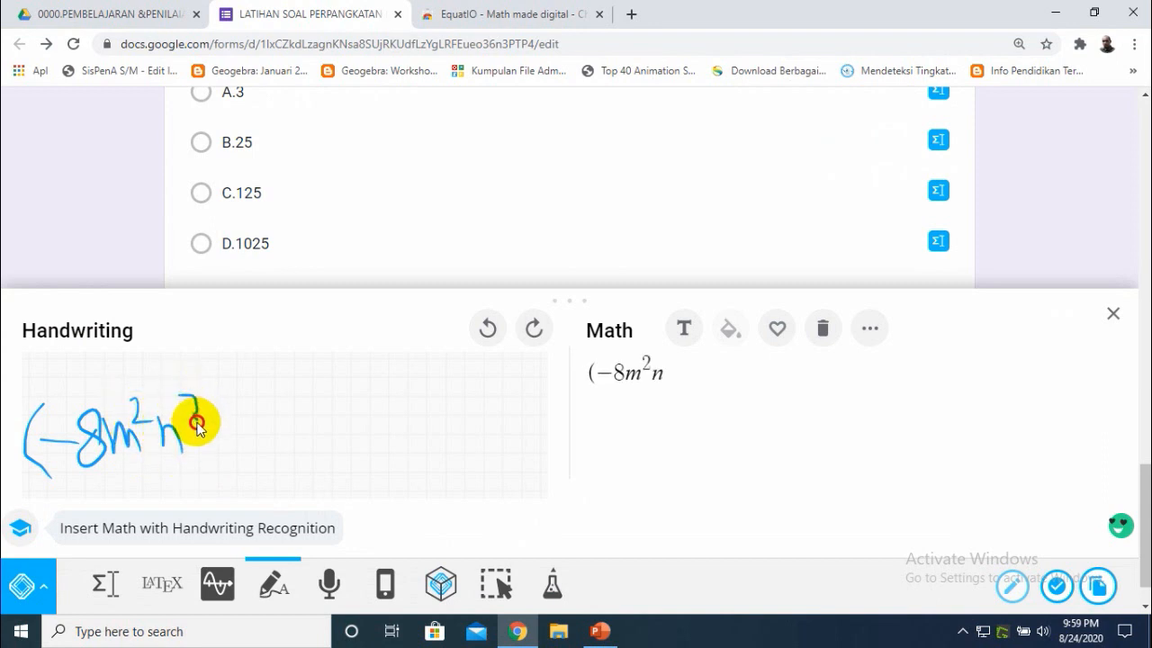
left_click_drag(190, 423, 186, 429)
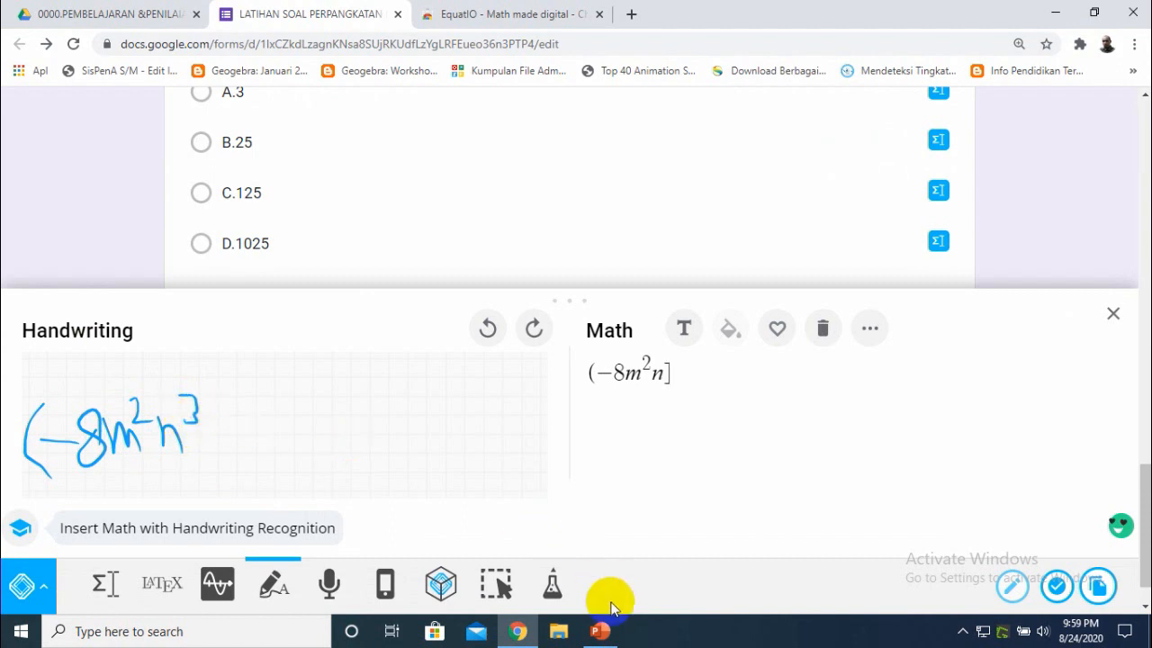
mouse_move(616, 639)
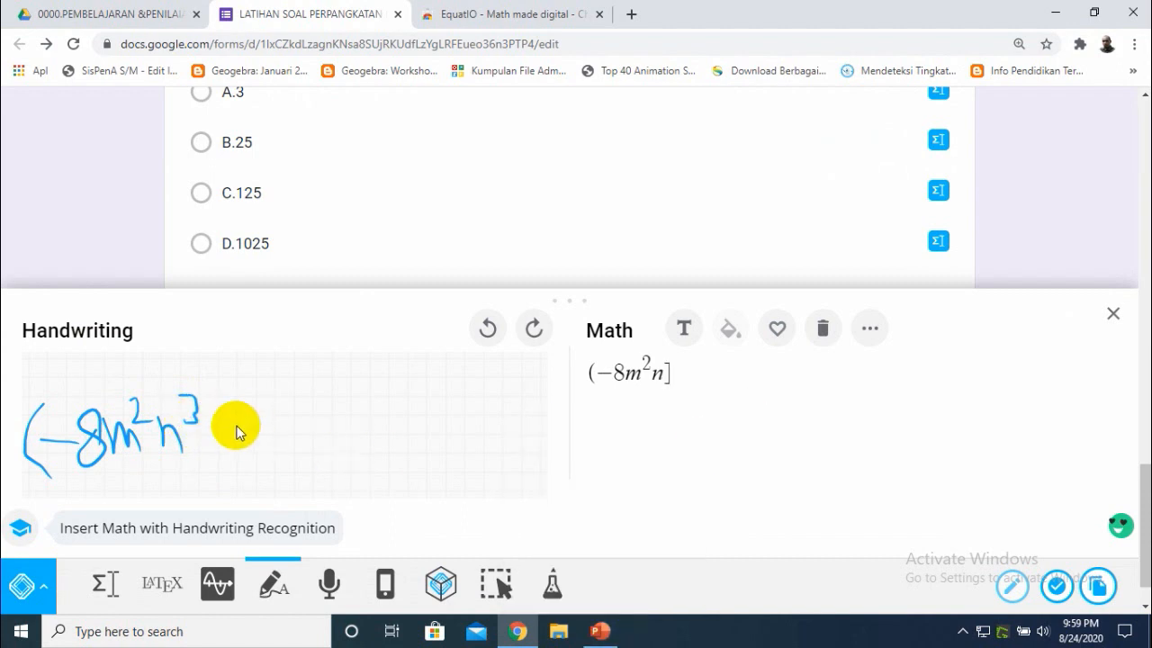
left_click(680, 376)
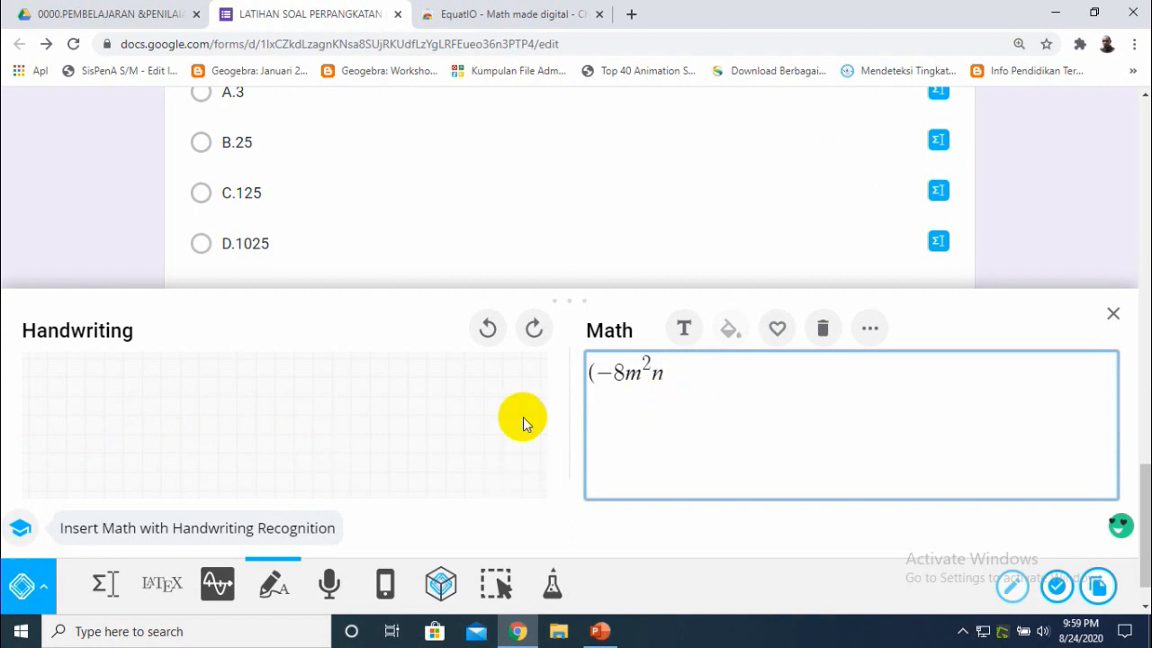
left_click(639, 399)
left_click_drag(682, 382, 568, 376)
left_click(824, 331)
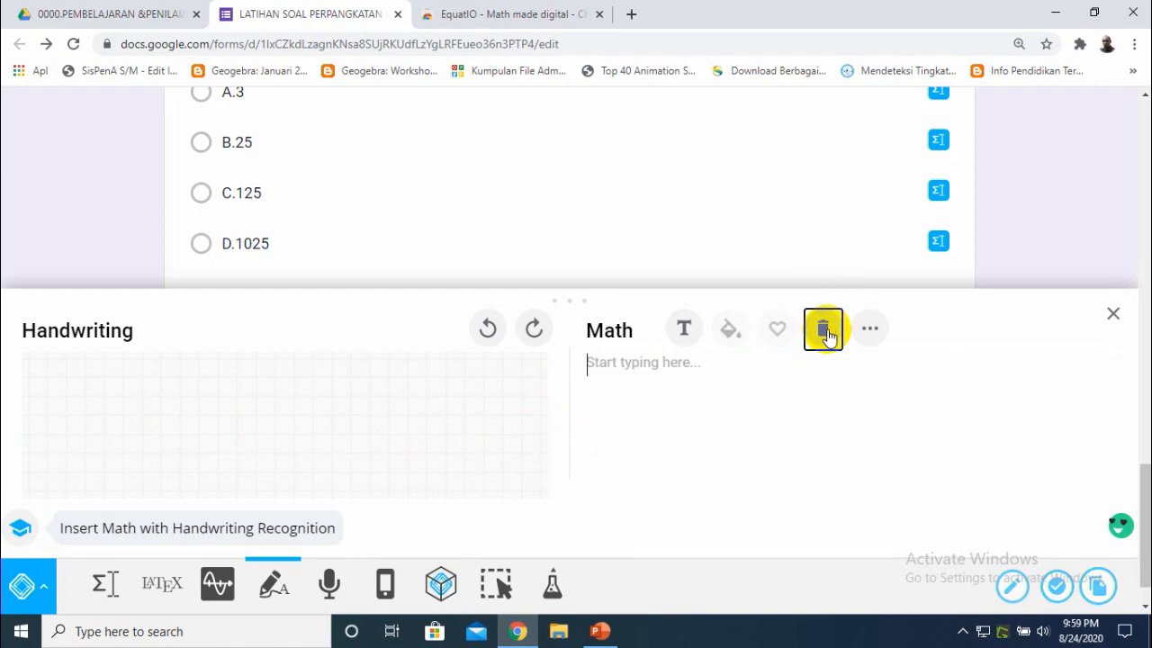
left_click(598, 631)
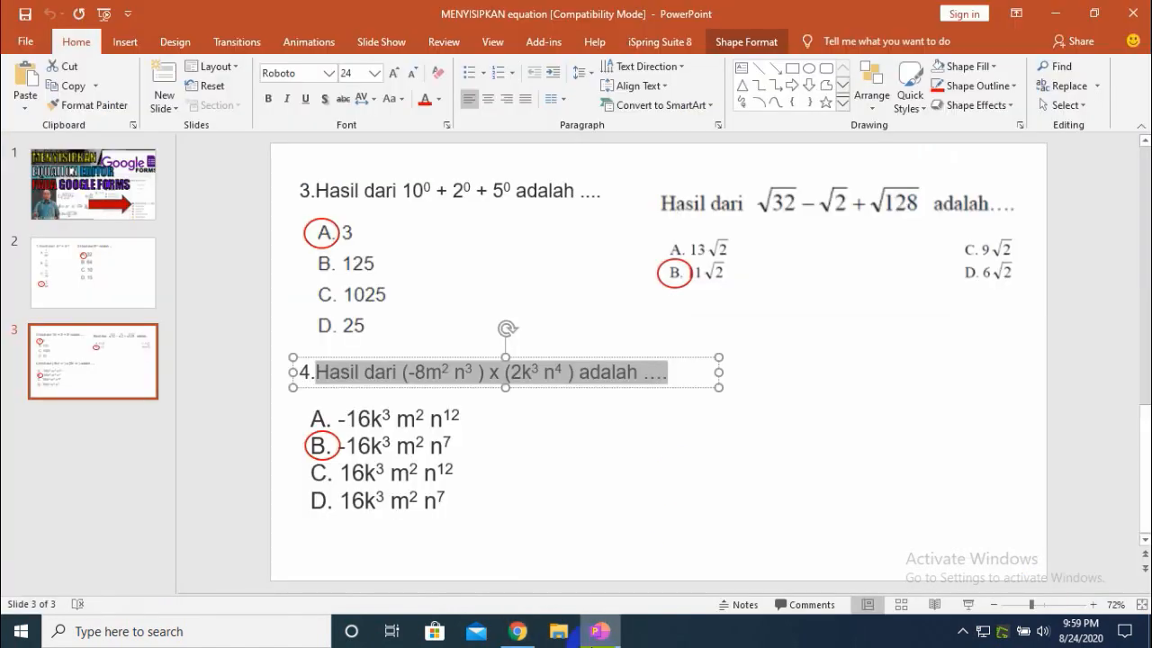
left_click(518, 631)
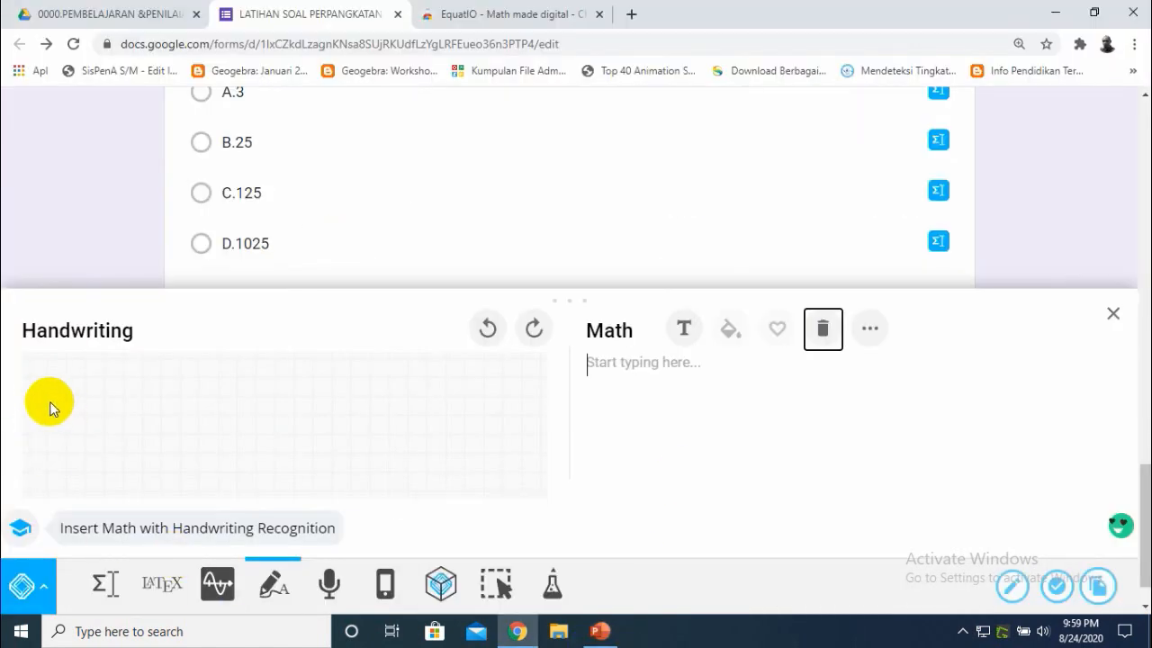
mouse_move(44, 399)
left_mouse_down()
mouse_move(44, 457)
mouse_move(78, 432)
left_mouse_up()
mouse_move(87, 430)
left_mouse_down()
mouse_move(82, 459)
mouse_move(83, 432)
mouse_move(95, 436)
left_mouse_up()
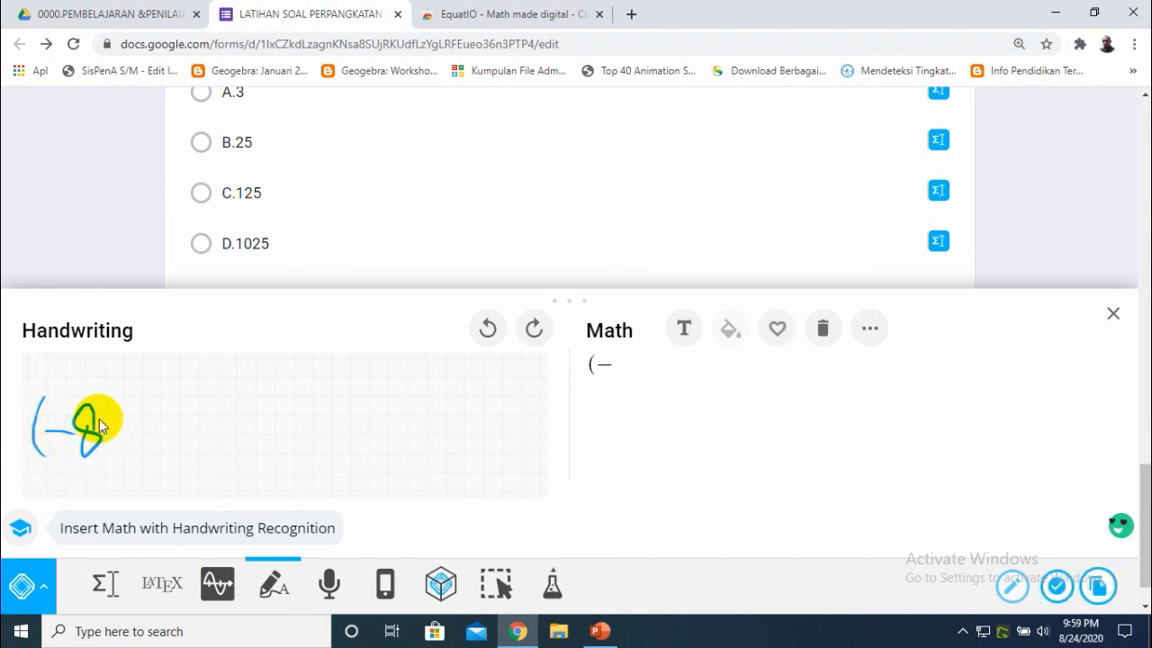
left_click(603, 633)
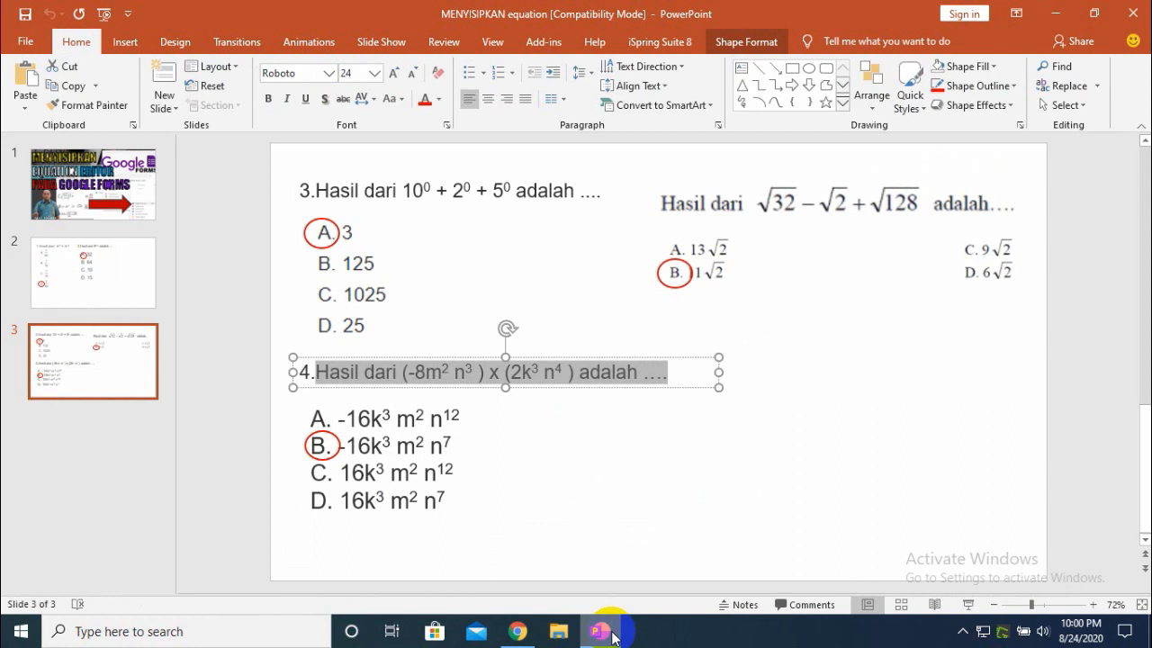
left_click(602, 632)
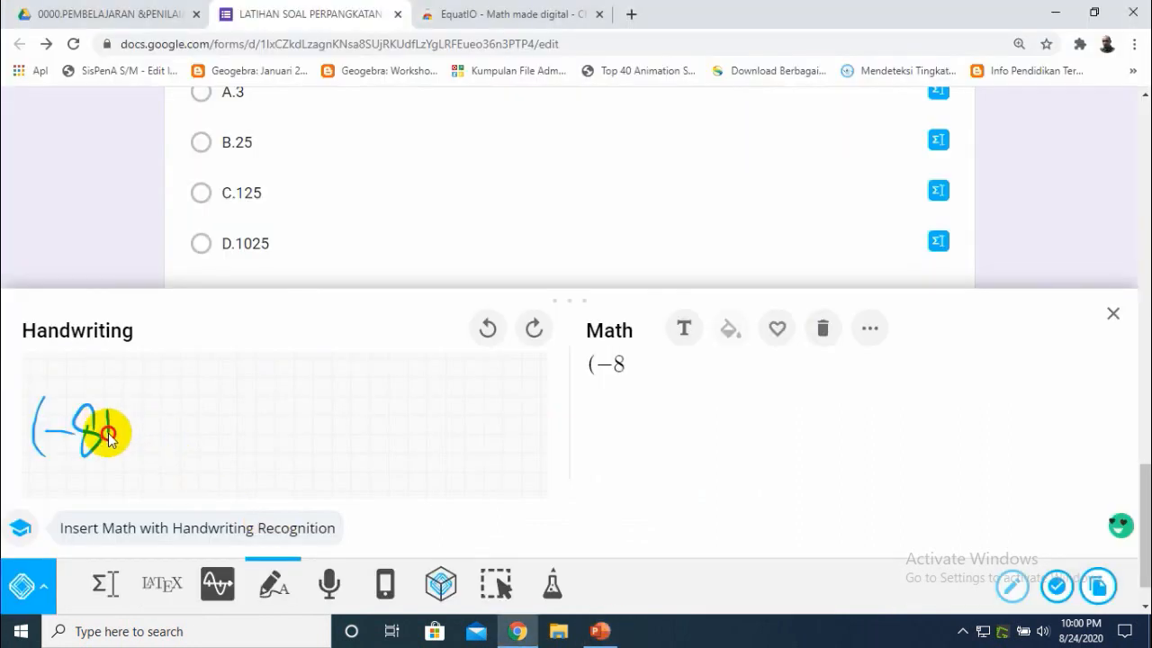
left_click_drag(123, 459, 125, 460)
left_click_drag(129, 406, 145, 435)
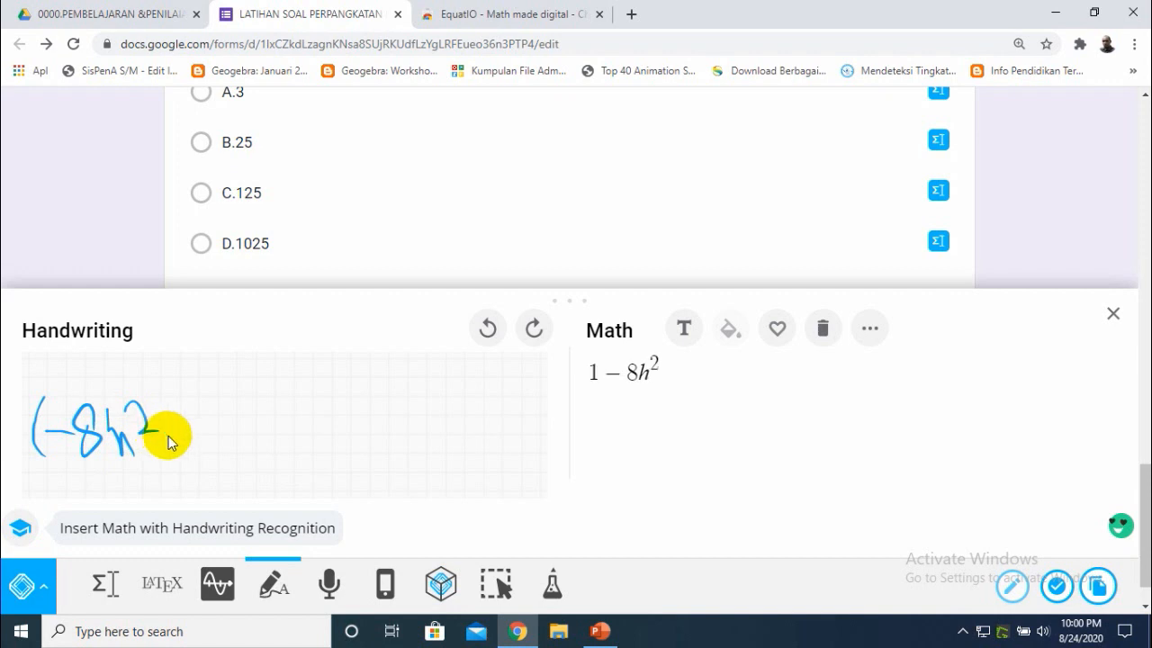
left_click(822, 328)
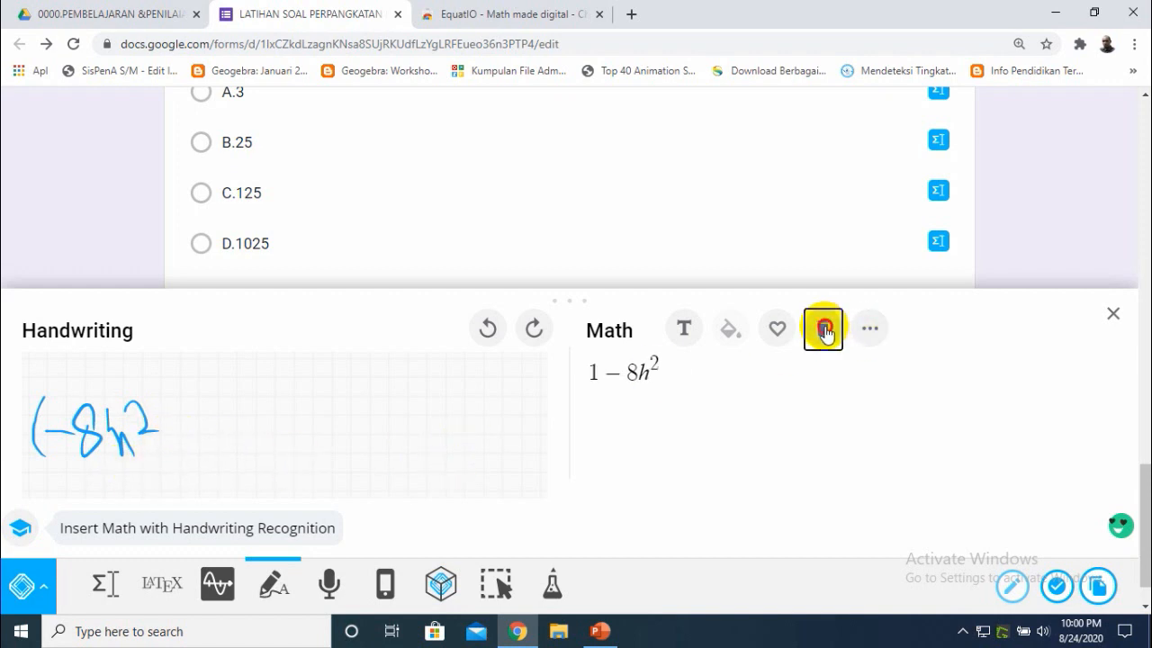
- Handwrite (-8m²n³) × (2k³n⁴) in EquatIO, checking the slide, and insert it into the question
mouse_move(33, 405)
left_mouse_down()
mouse_move(43, 472)
mouse_move(63, 444)
mouse_move(83, 456)
mouse_move(69, 412)
mouse_move(77, 450)
mouse_move(100, 466)
mouse_move(138, 425)
mouse_move(146, 456)
left_mouse_up()
mouse_move(152, 399)
left_mouse_down()
mouse_move(170, 392)
mouse_move(176, 426)
left_mouse_up()
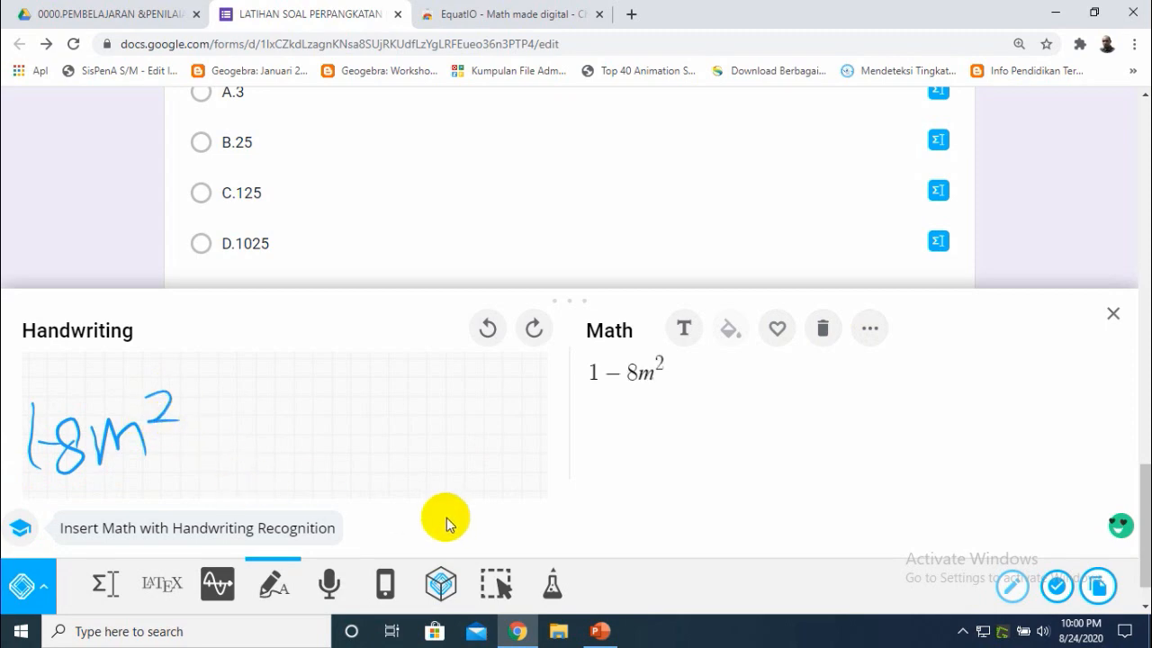
left_click(601, 631)
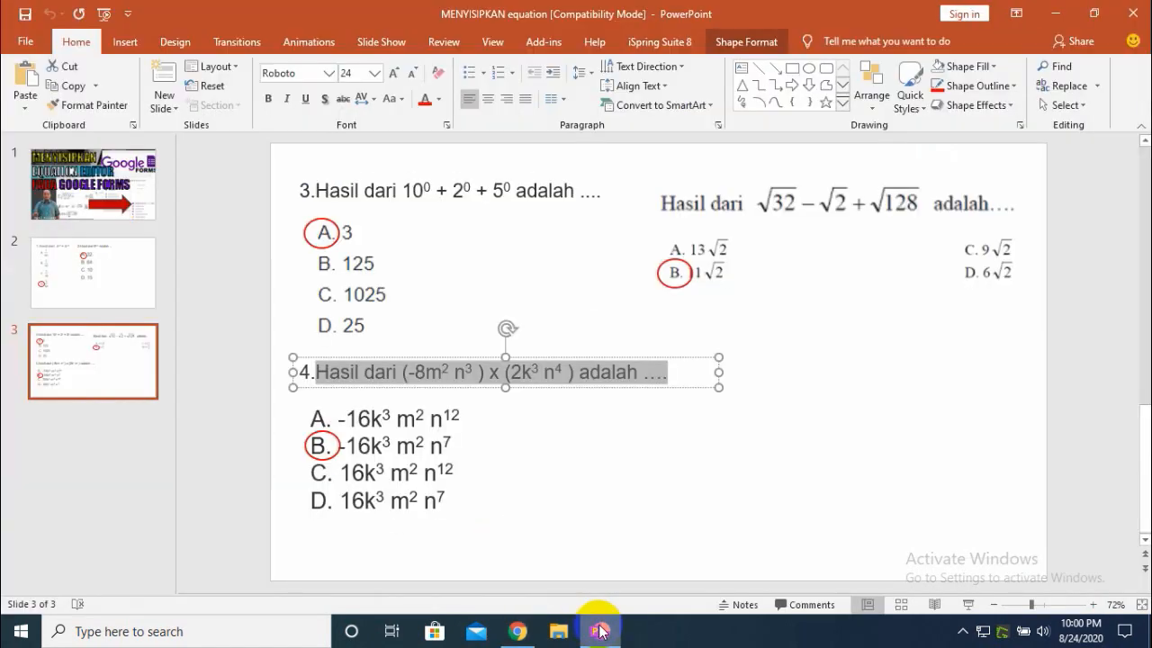
left_click(600, 631)
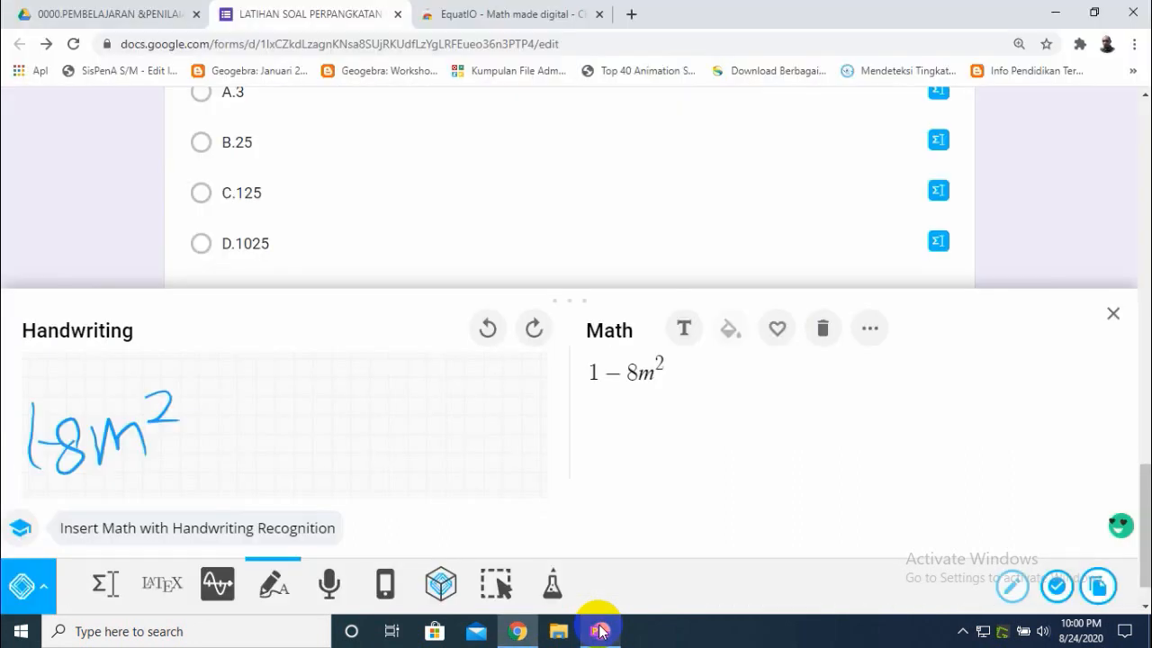
left_click_drag(180, 410, 201, 458)
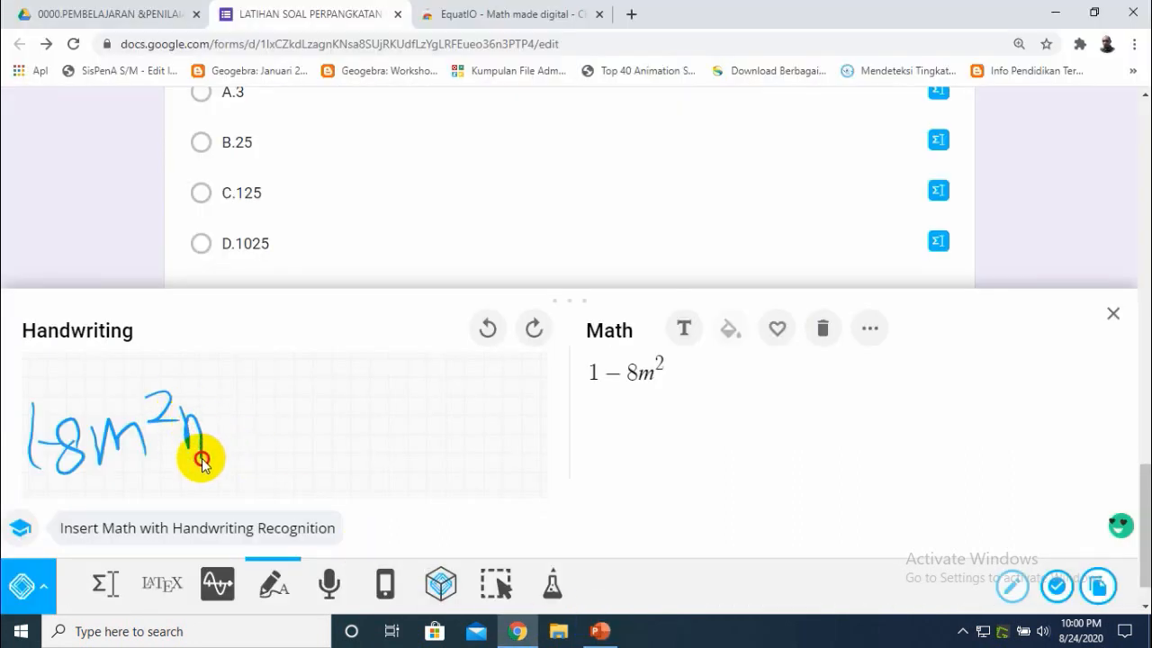
mouse_move(207, 387)
left_mouse_down()
mouse_move(223, 402)
mouse_move(212, 410)
left_mouse_up()
mouse_move(225, 387)
left_mouse_down()
mouse_move(230, 467)
mouse_move(285, 461)
left_mouse_up()
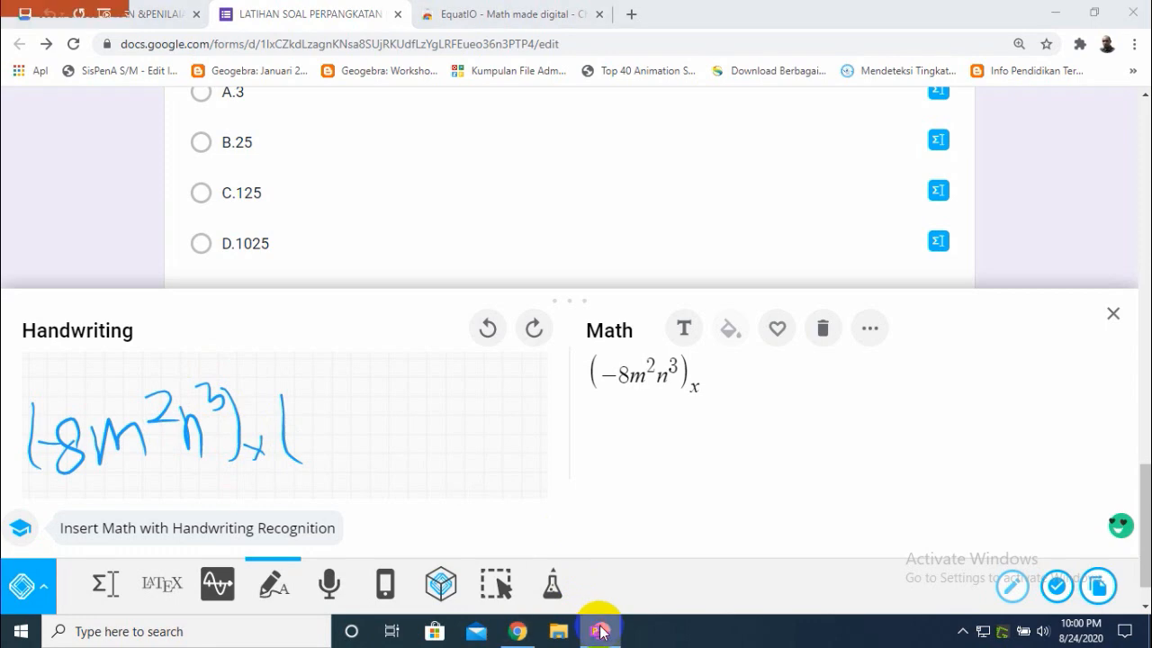
left_click(599, 631)
left_click(600, 631)
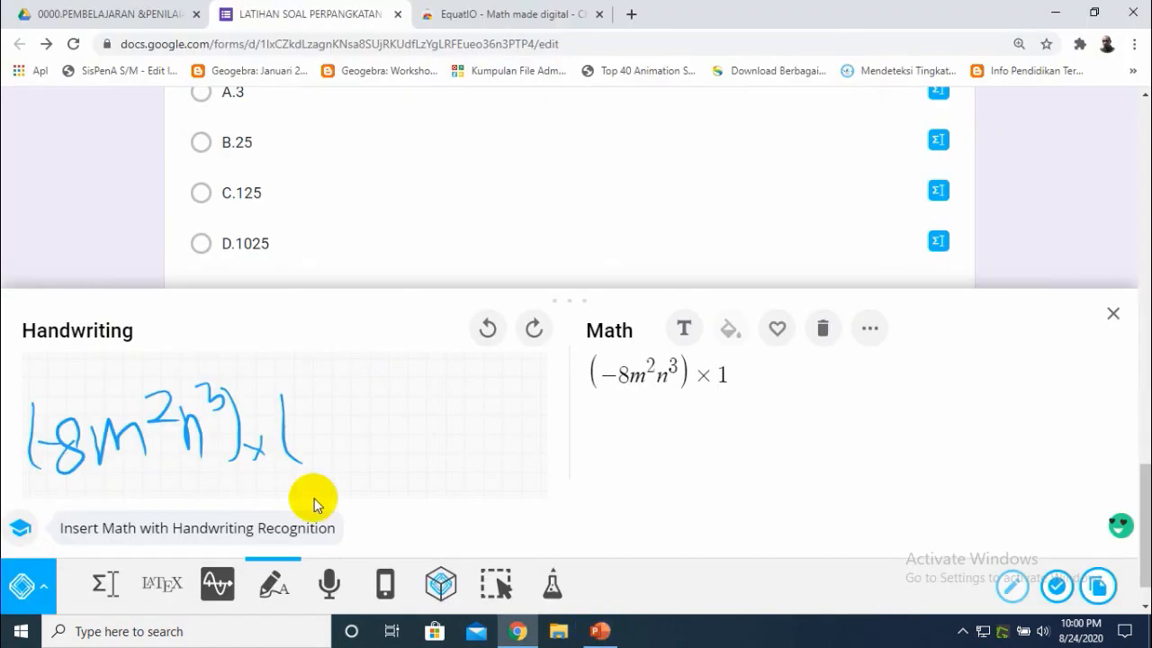
mouse_move(299, 423)
left_mouse_down()
mouse_move(289, 442)
mouse_move(335, 448)
left_mouse_up()
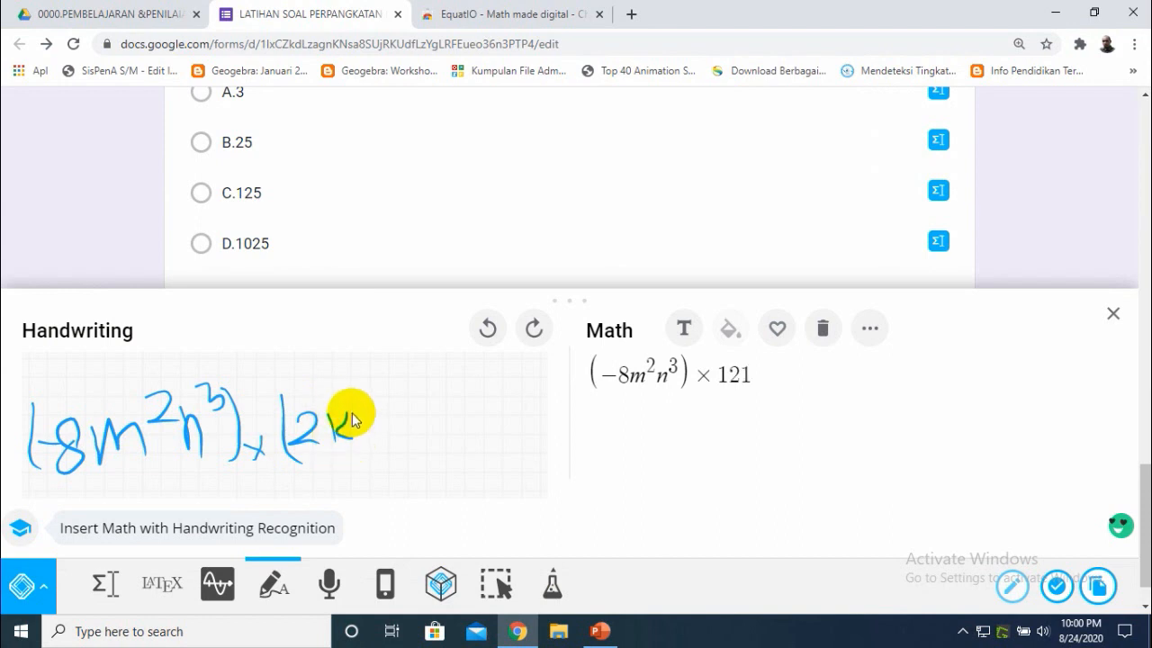
mouse_move(354, 396)
left_mouse_down()
mouse_move(387, 428)
mouse_move(415, 416)
mouse_move(422, 440)
left_mouse_up()
left_click_drag(428, 383, 442, 424)
left_click_drag(455, 385, 477, 469)
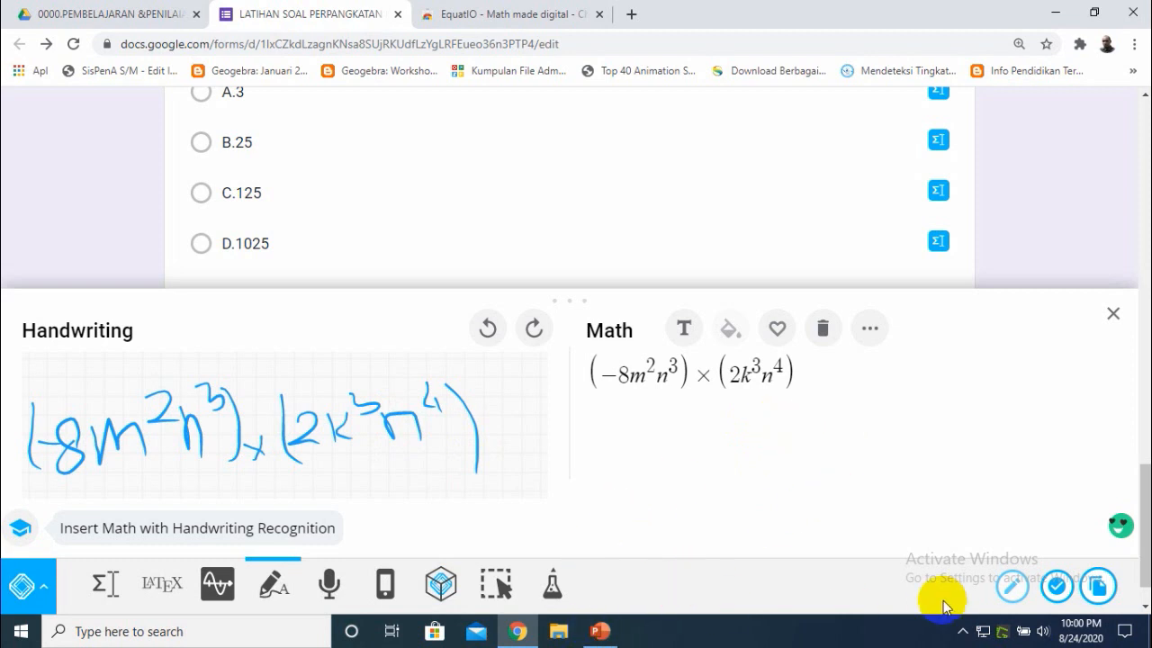
left_click(1055, 588)
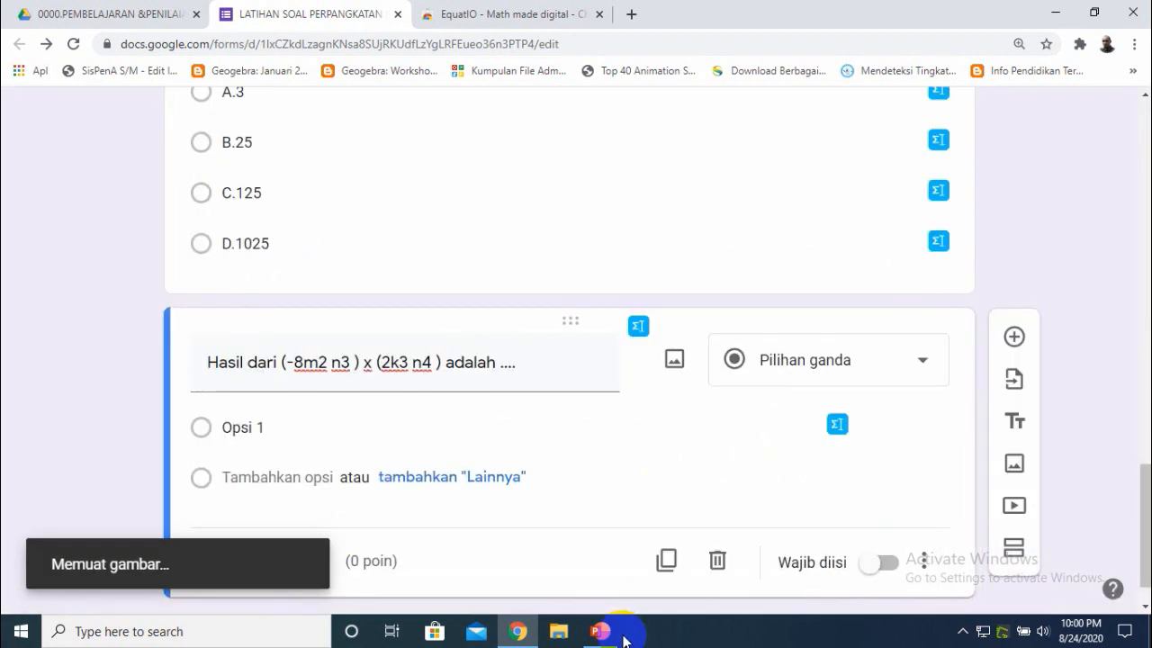
- Delete the plain-text expression and "adalah ...." from the question title, leaving "Hasil dari"
triple_click(315, 362)
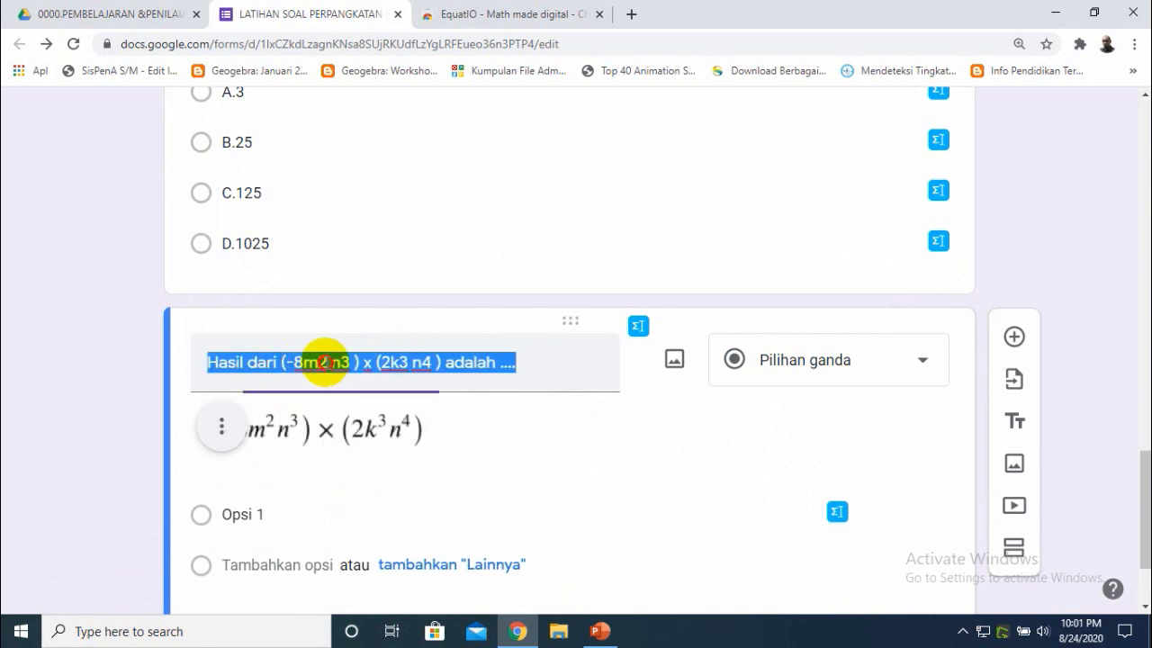
left_click(437, 362)
left_click_drag(442, 362, 277, 370)
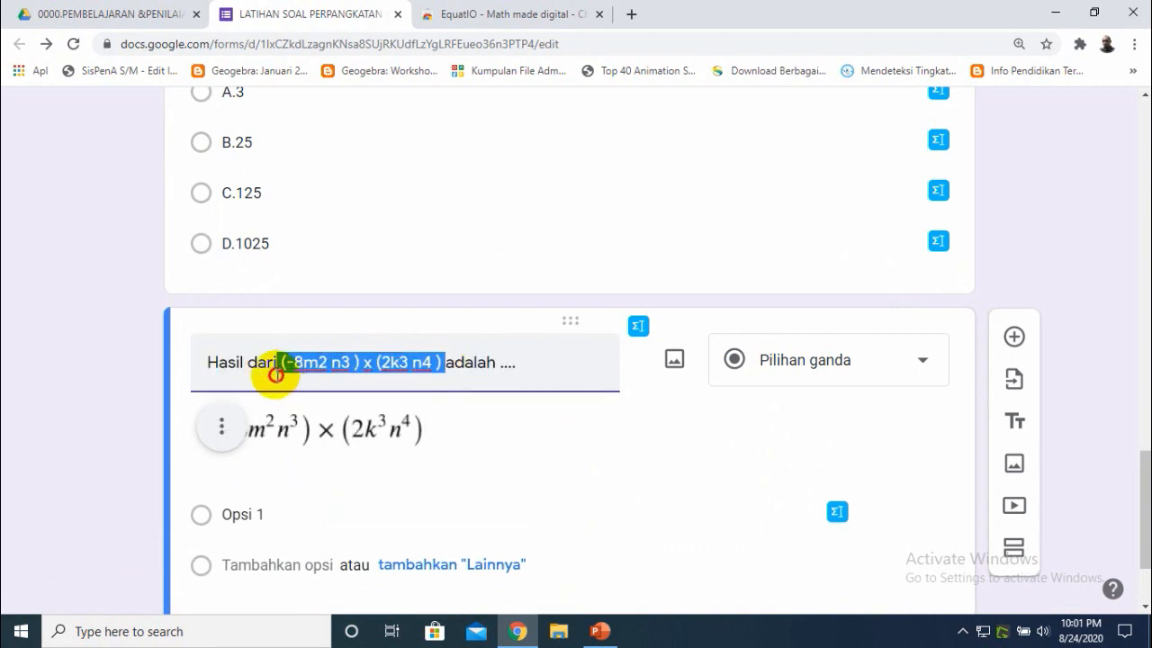
key("BackSpace")
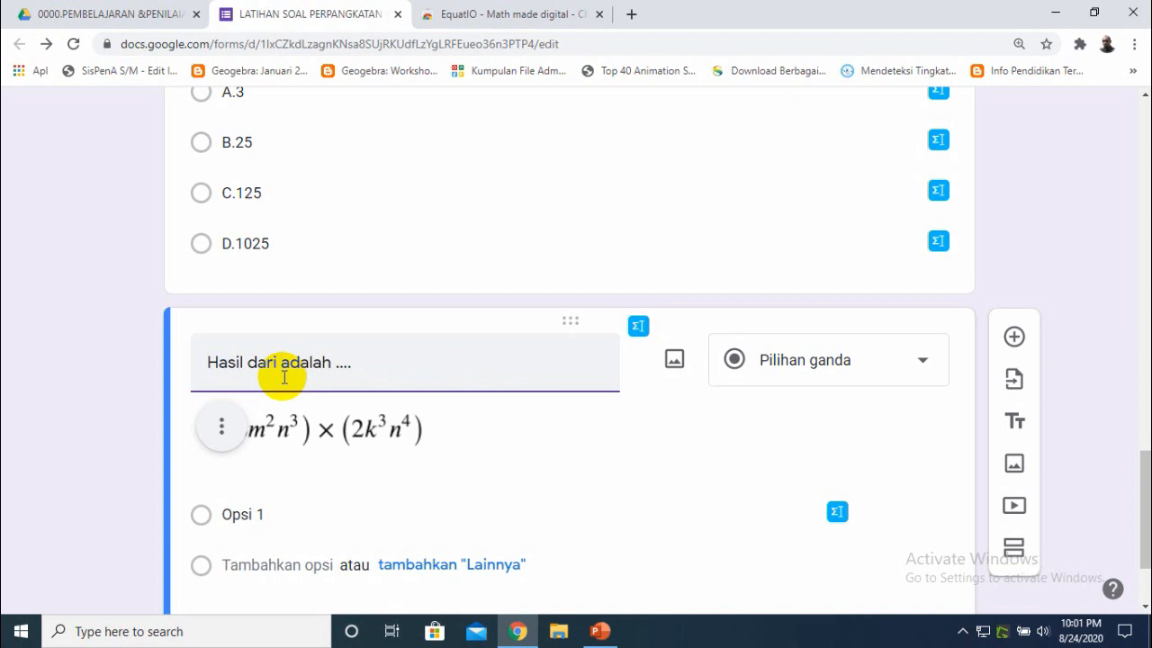
left_click_drag(356, 371, 288, 371)
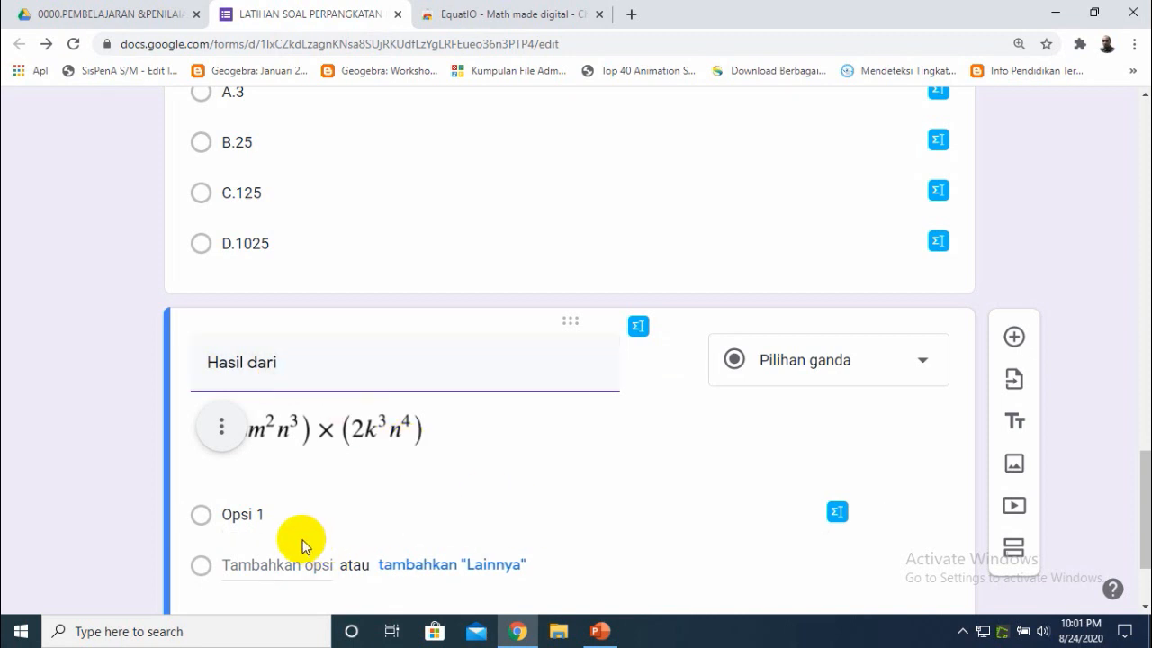
- Label the first answer option "A." and open the EquatIO math input for it, clearing the previous expression
left_click(285, 518)
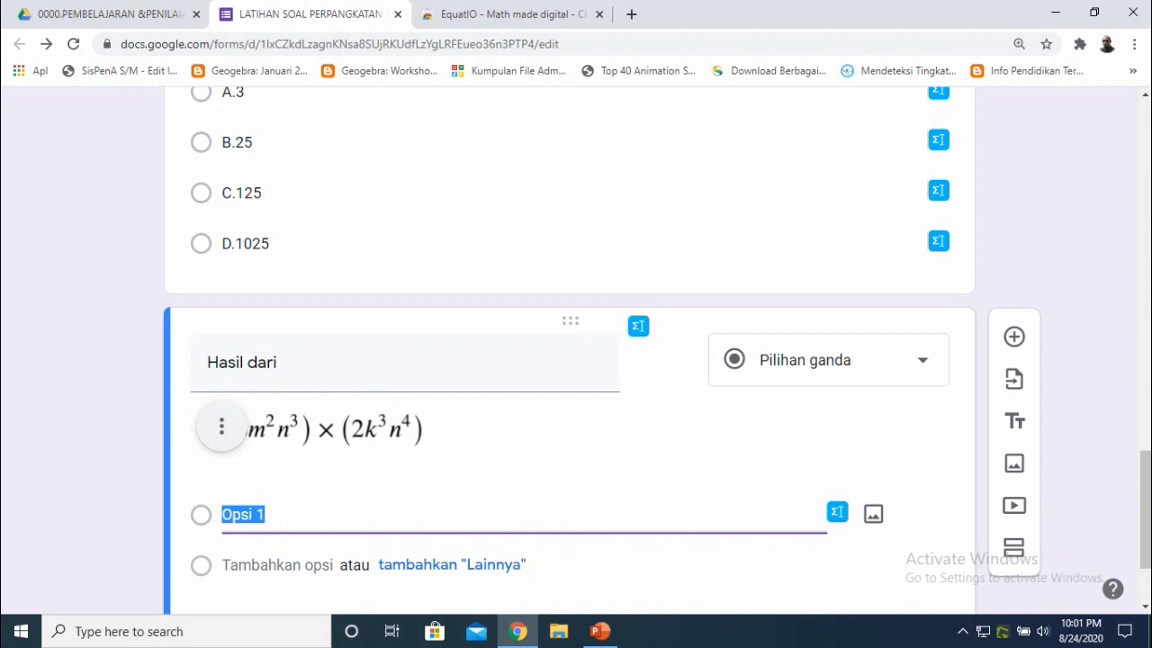
scroll(1147, 495, "down", 2)
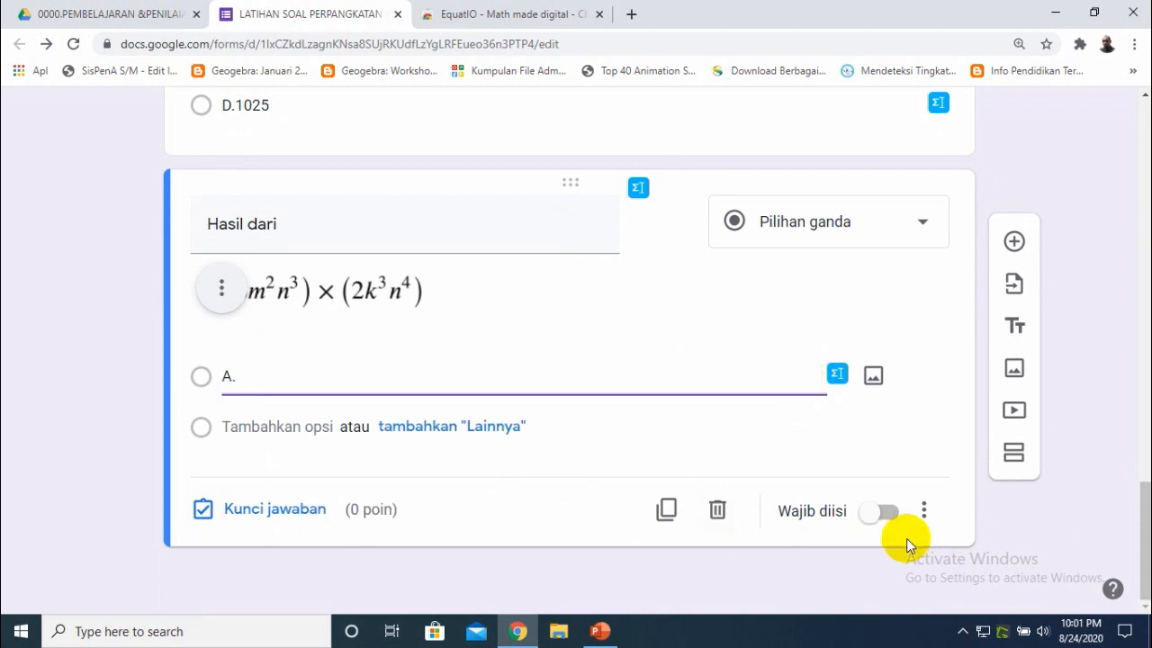
left_click(600, 631)
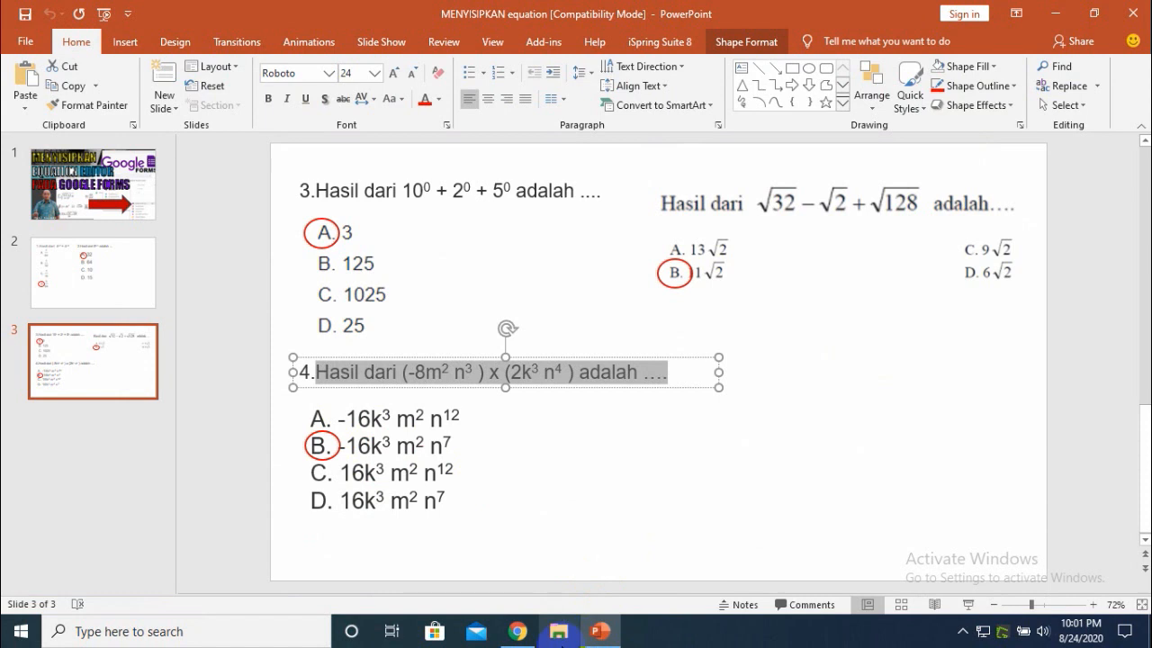
mouse_move(599, 631)
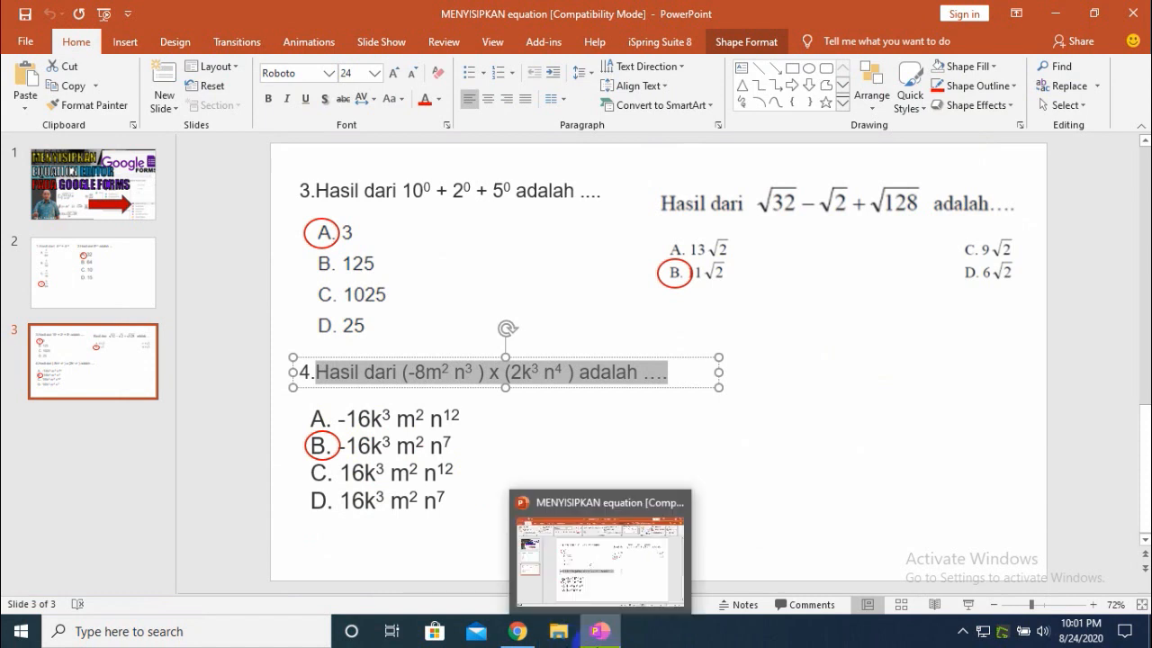
left_click(517, 631)
left_click(837, 373)
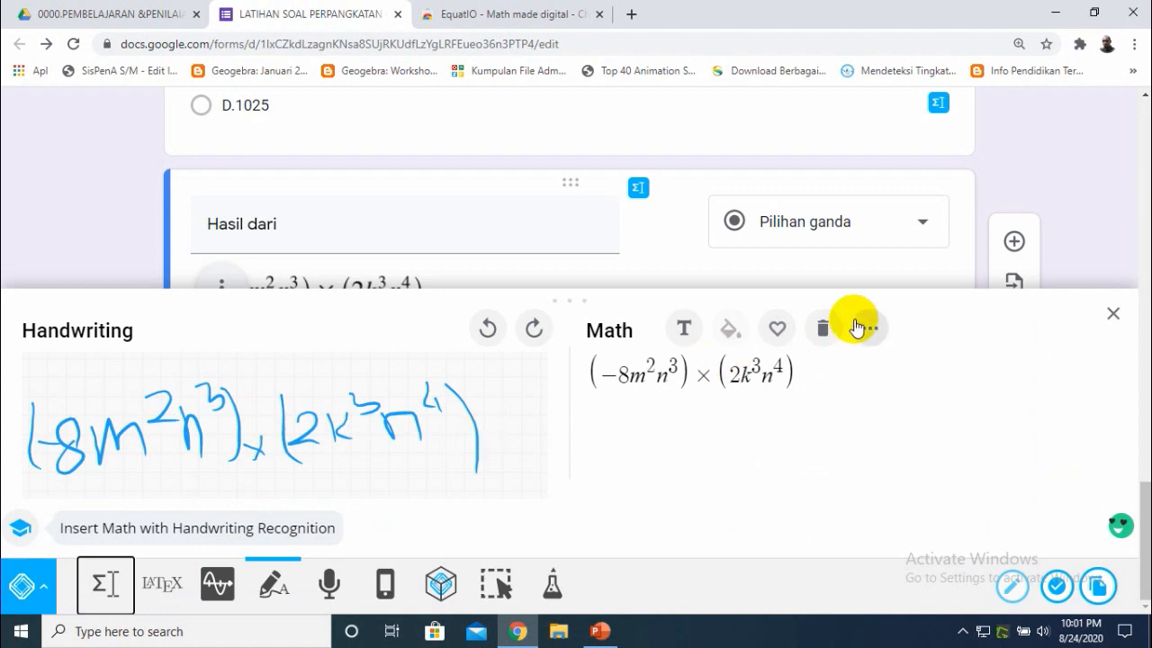
left_click(824, 328)
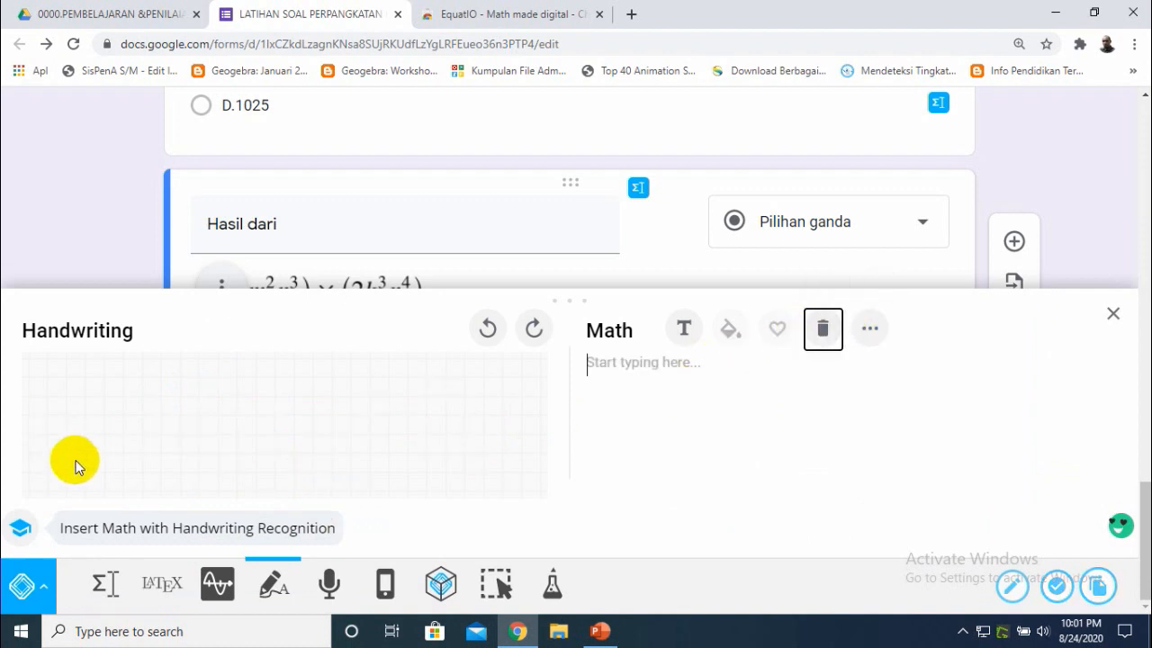
- Handwrite -16k³n²n¹² in EquatIO, checking the slide's answer choices, and insert it under option A
left_click_drag(34, 450, 57, 462)
mouse_move(65, 422)
left_mouse_down()
mouse_move(73, 462)
mouse_move(103, 444)
left_mouse_up()
mouse_move(132, 391)
left_mouse_down()
mouse_move(132, 465)
mouse_move(150, 441)
mouse_move(152, 464)
left_mouse_up()
left_click_drag(167, 416, 165, 432)
left_click(601, 631)
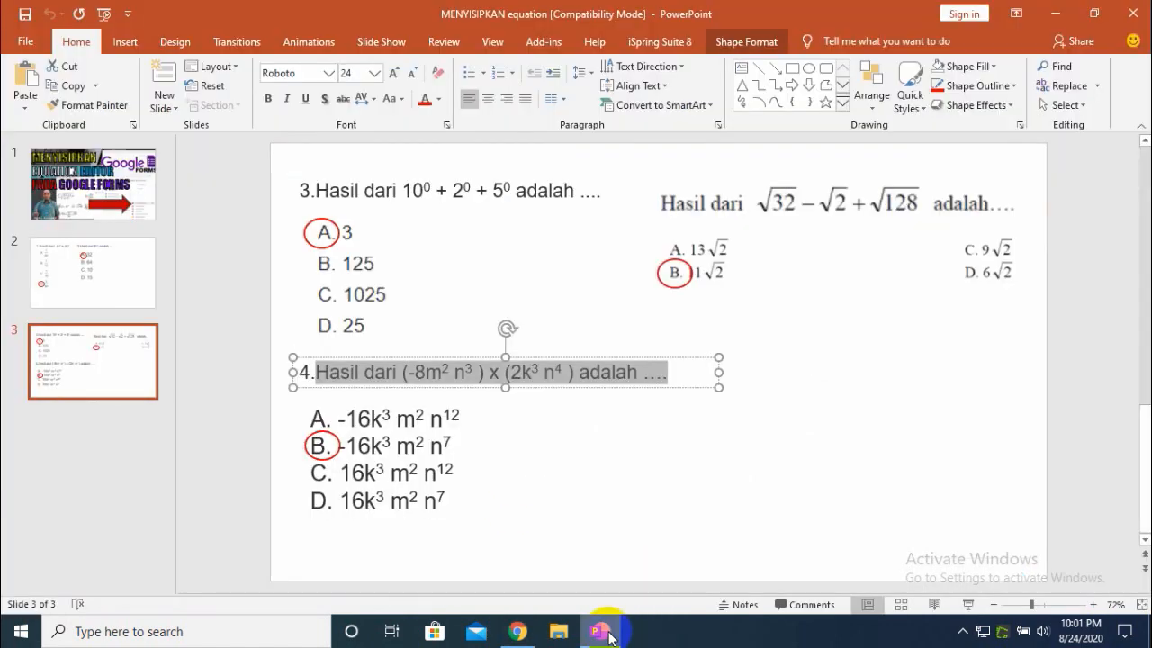
left_click(605, 632)
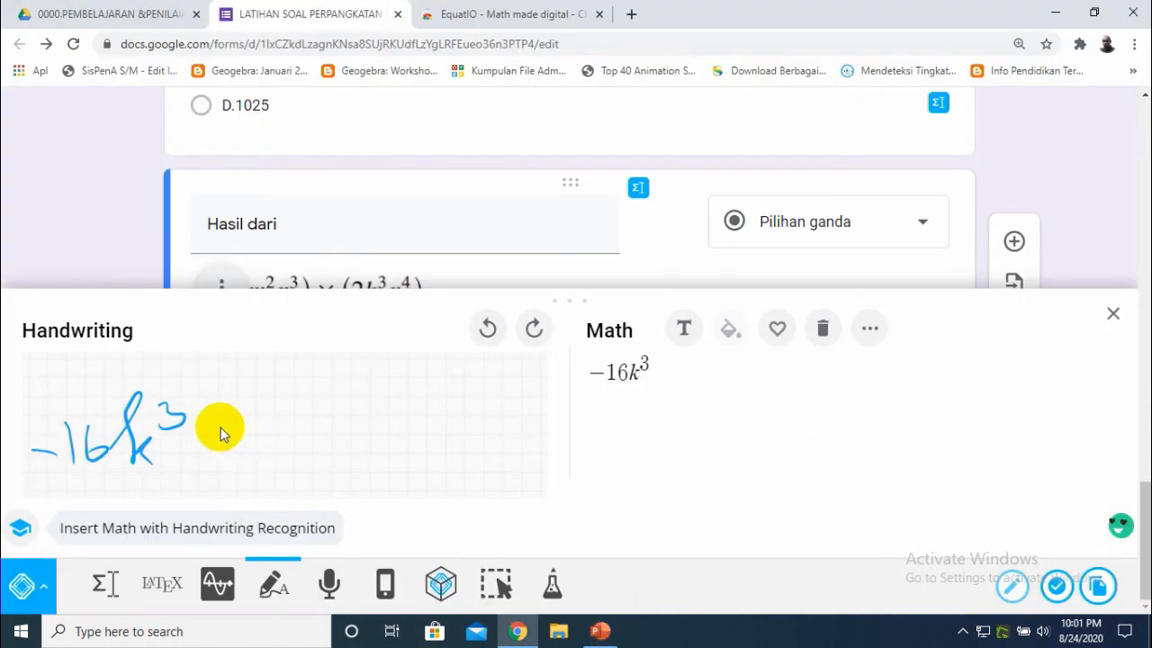
left_click(601, 632)
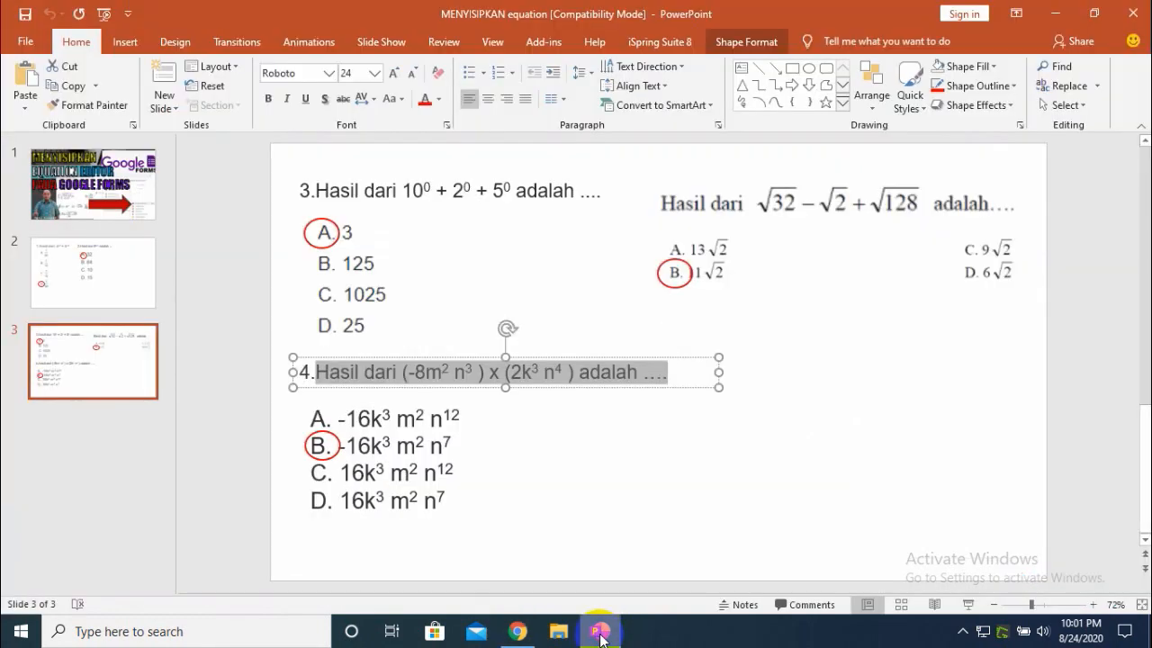
left_click(601, 632)
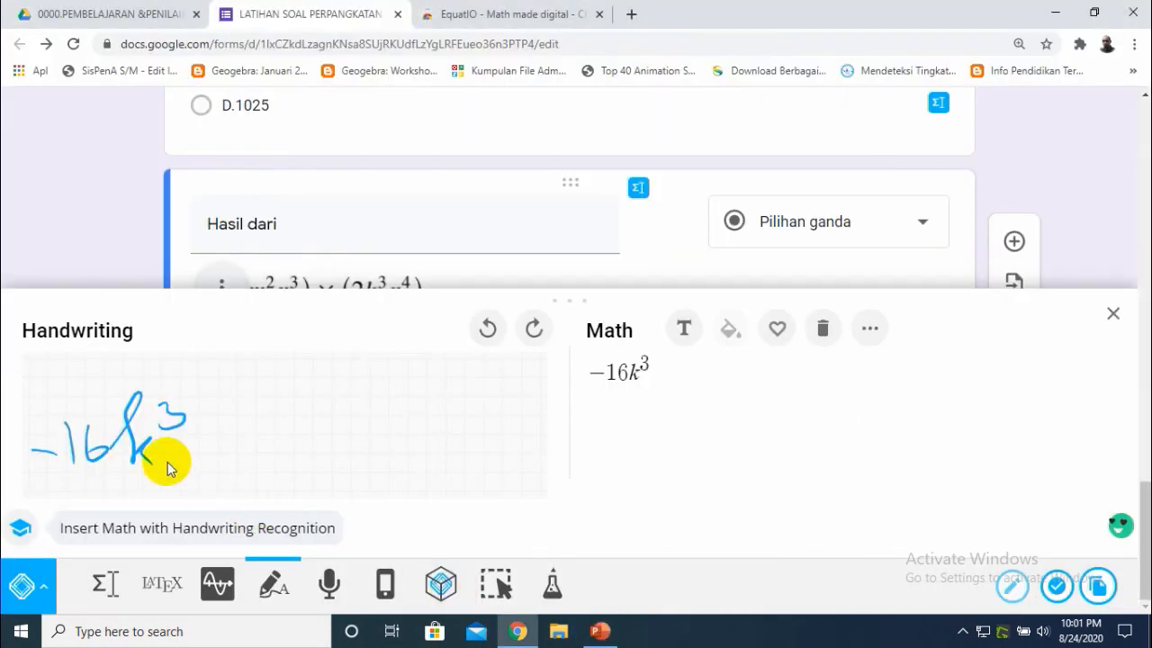
left_click_drag(192, 424, 224, 449)
mouse_move(222, 402)
left_mouse_down()
mouse_move(238, 399)
mouse_move(274, 438)
left_mouse_up()
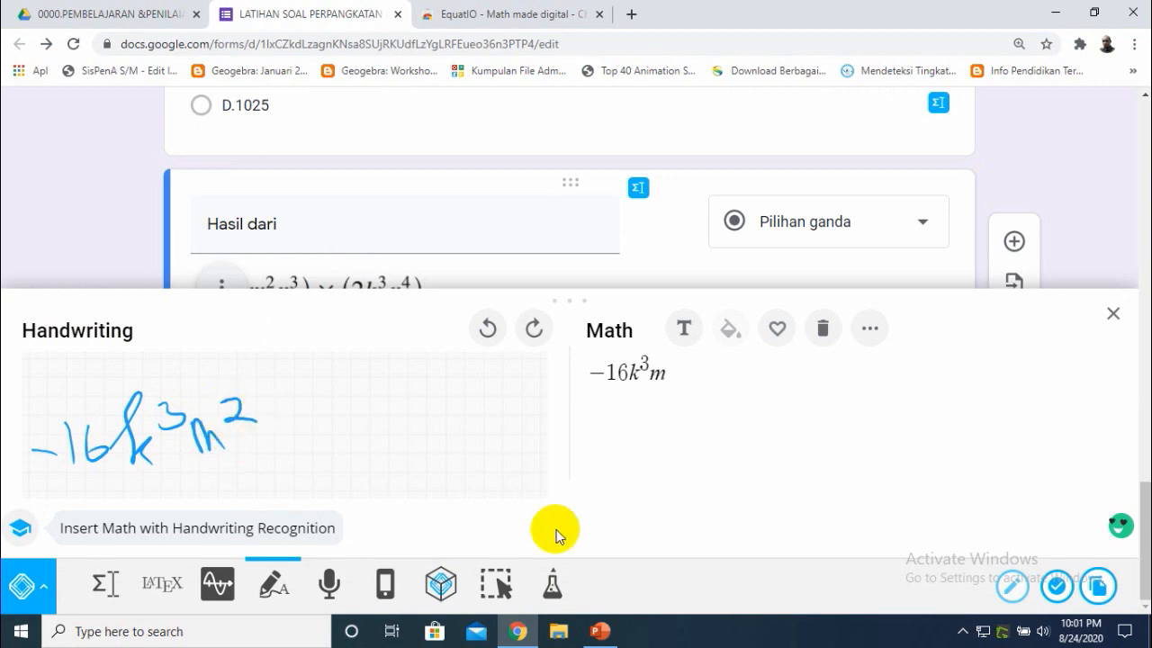
left_click(601, 632)
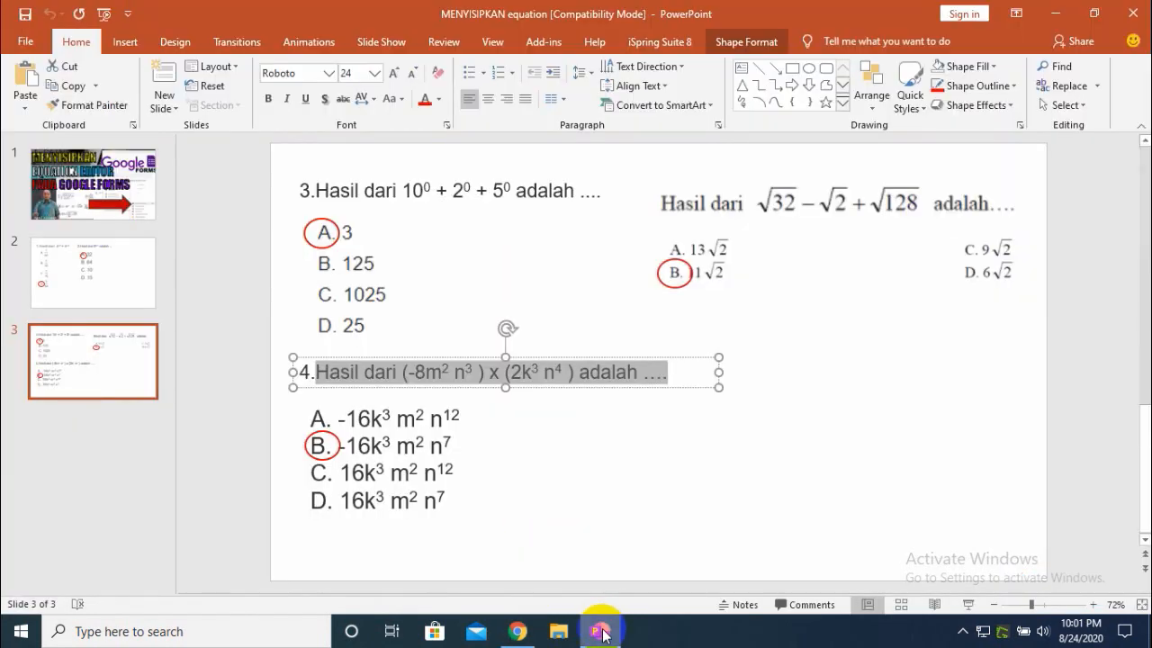
left_click(601, 631)
mouse_move(269, 414)
left_mouse_down()
mouse_move(291, 394)
mouse_move(303, 450)
left_mouse_up()
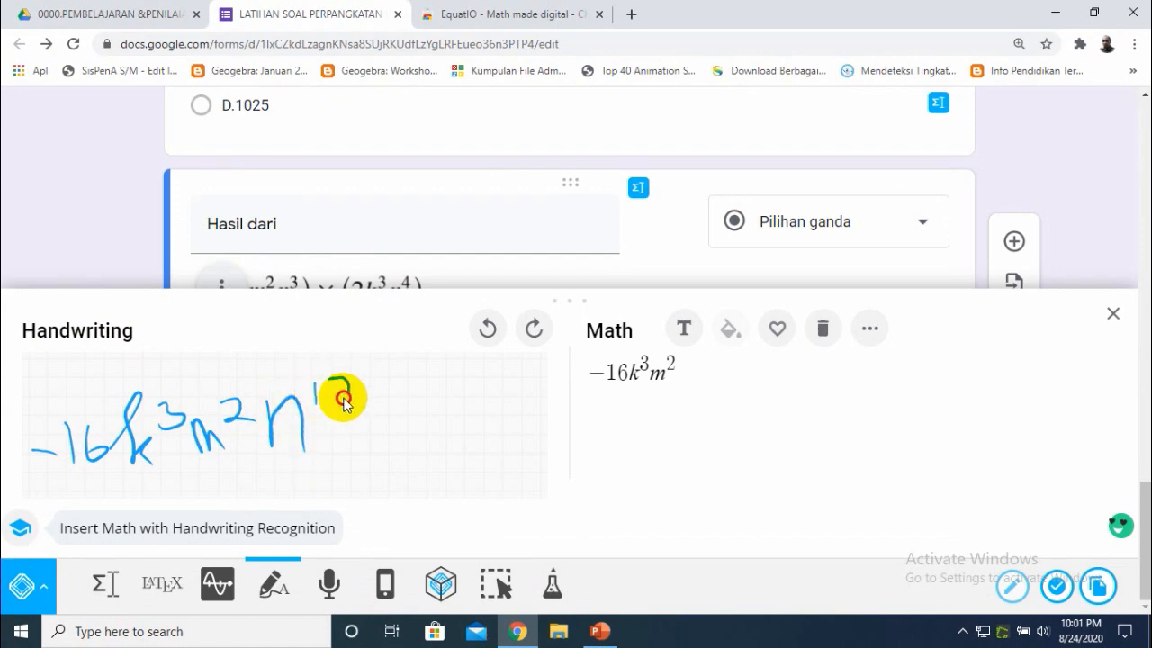
left_click_drag(342, 388, 367, 407)
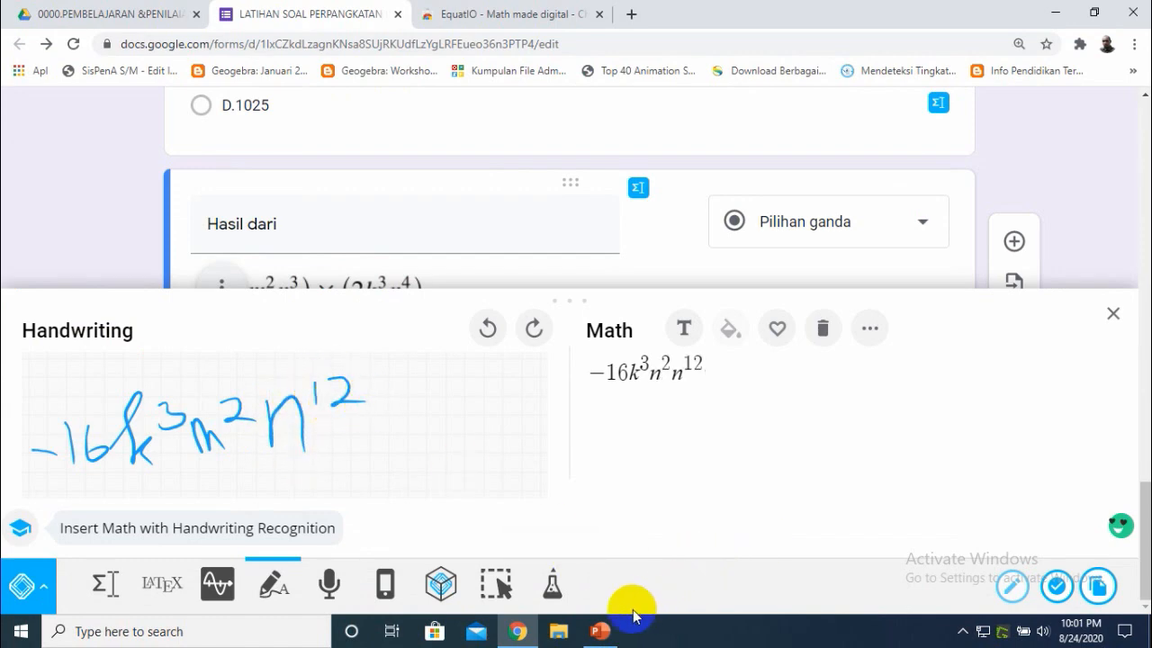
left_click(600, 631)
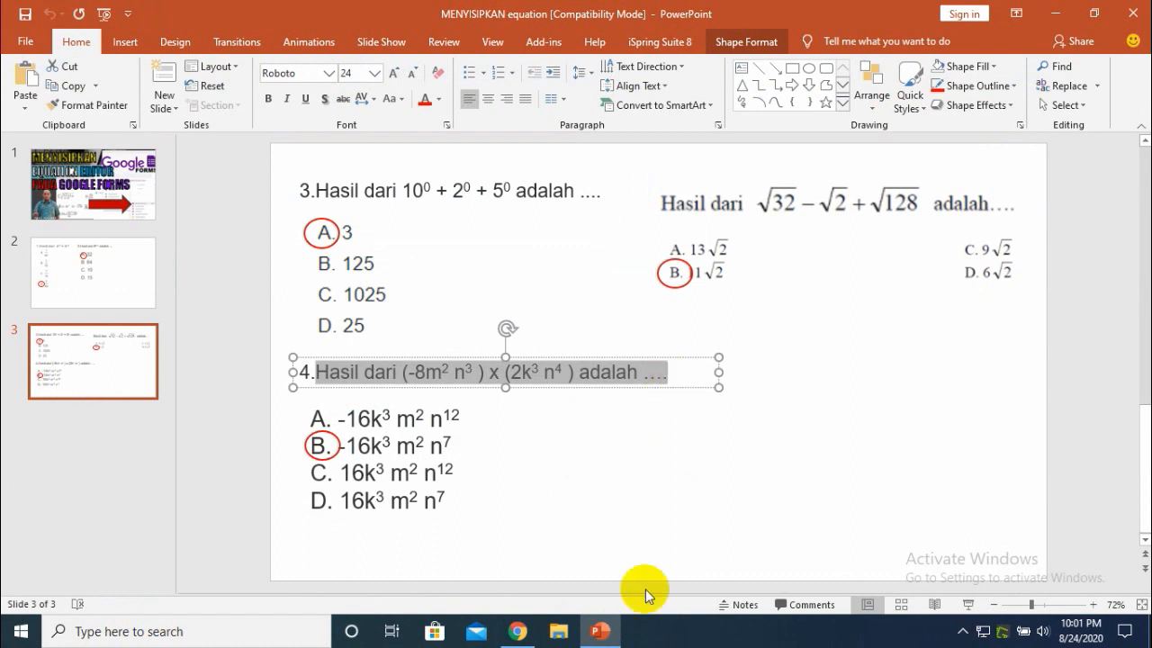
left_click(518, 630)
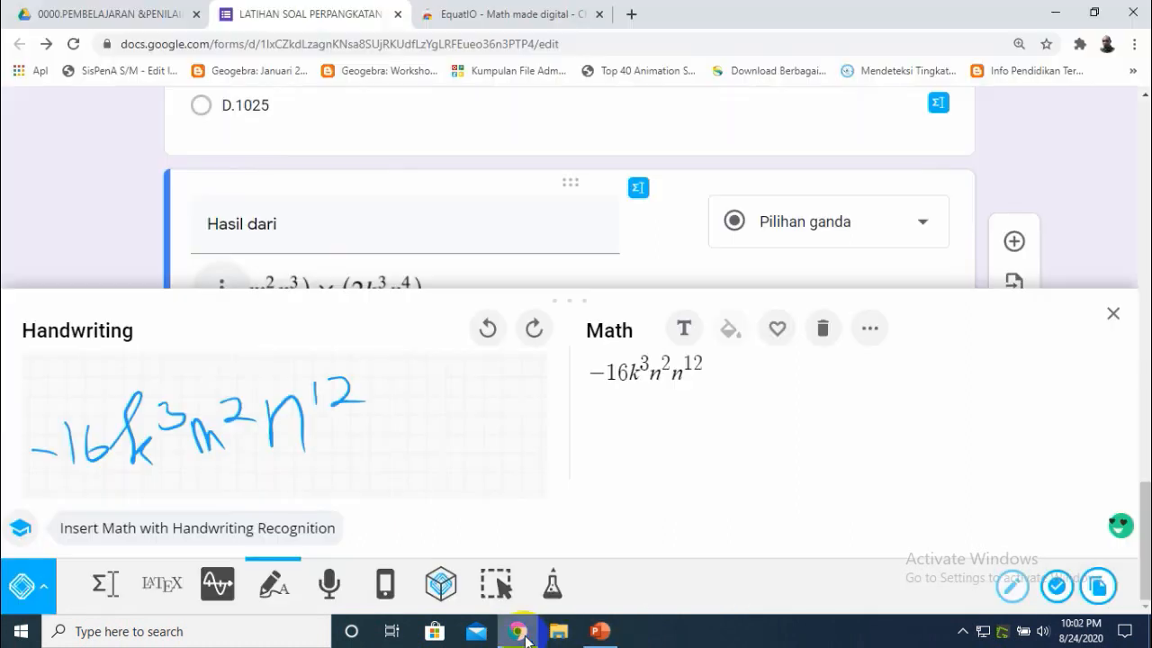
left_click(1055, 590)
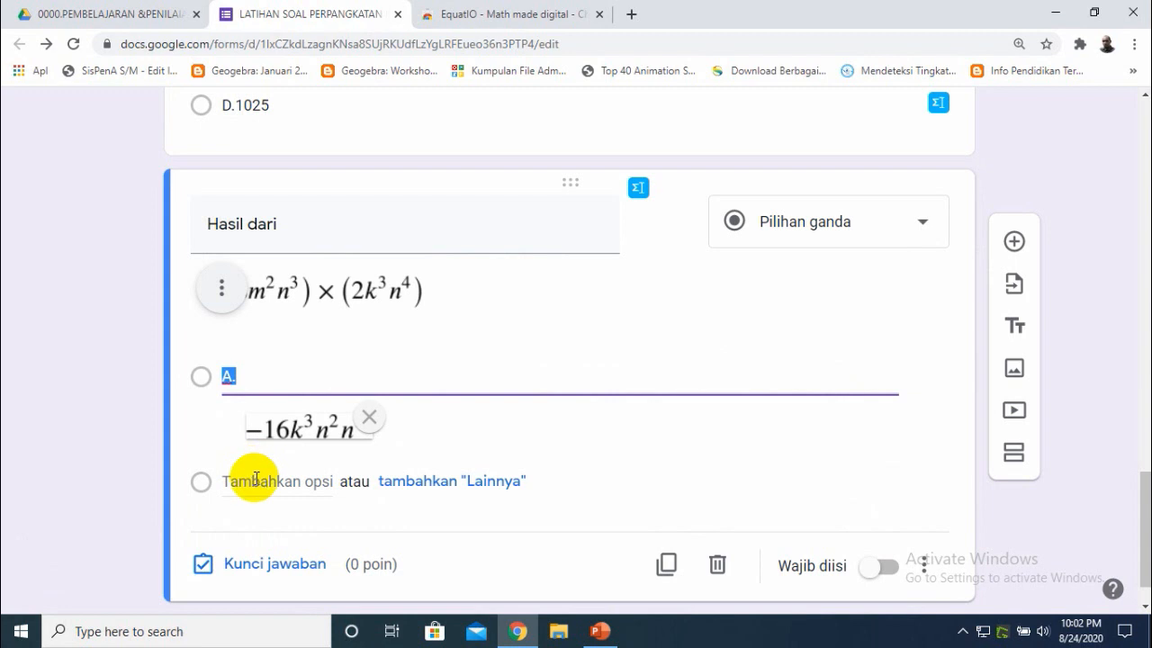
- Add another answer option below option A
left_click(256, 478)
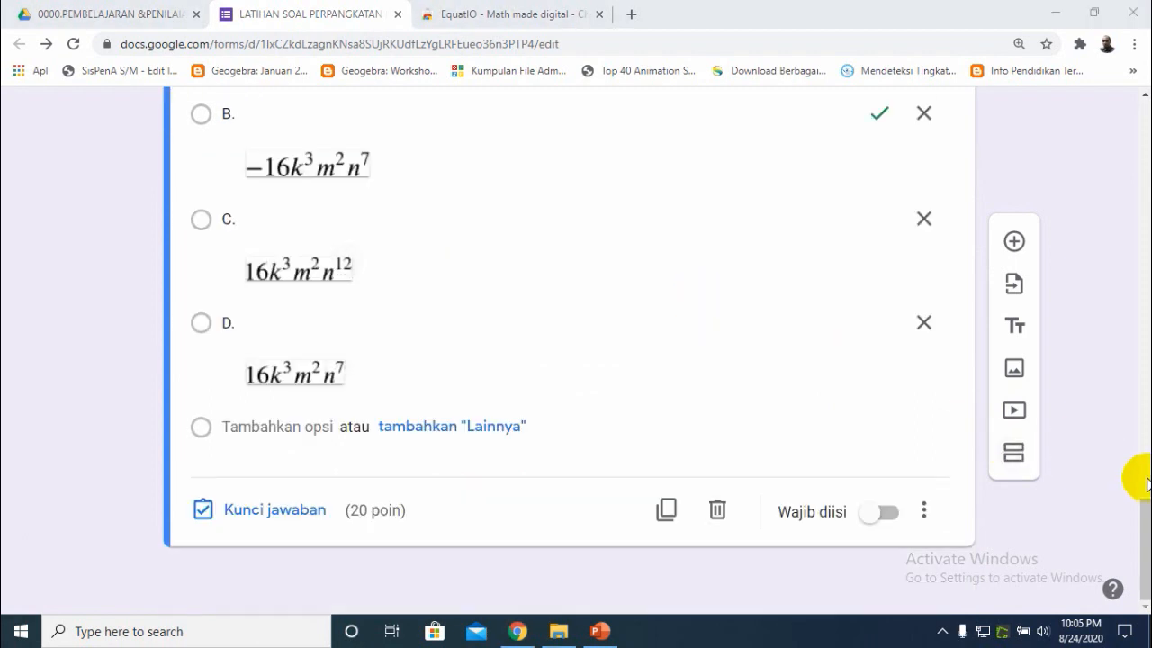
left_click(1145, 531)
mouse_move(1149, 531)
left_mouse_down()
mouse_move(1146, 507)
mouse_move(1150, 532)
left_mouse_up()
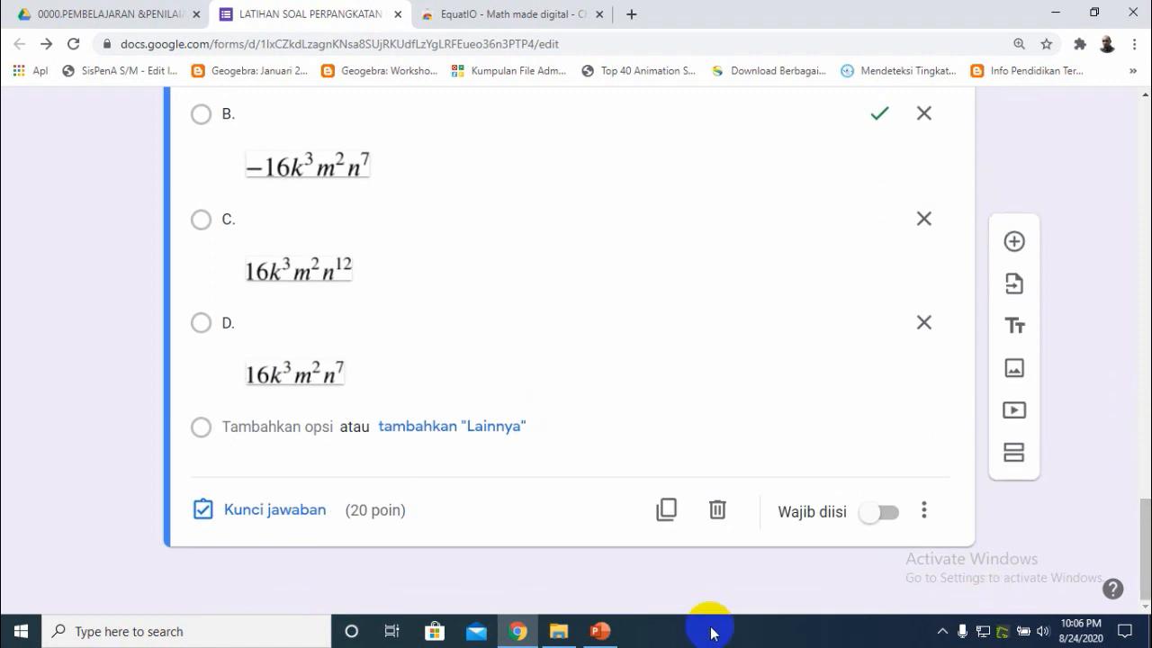
- Check the slide, then add a new multiple-choice question titled "hasil dari"
left_click(599, 630)
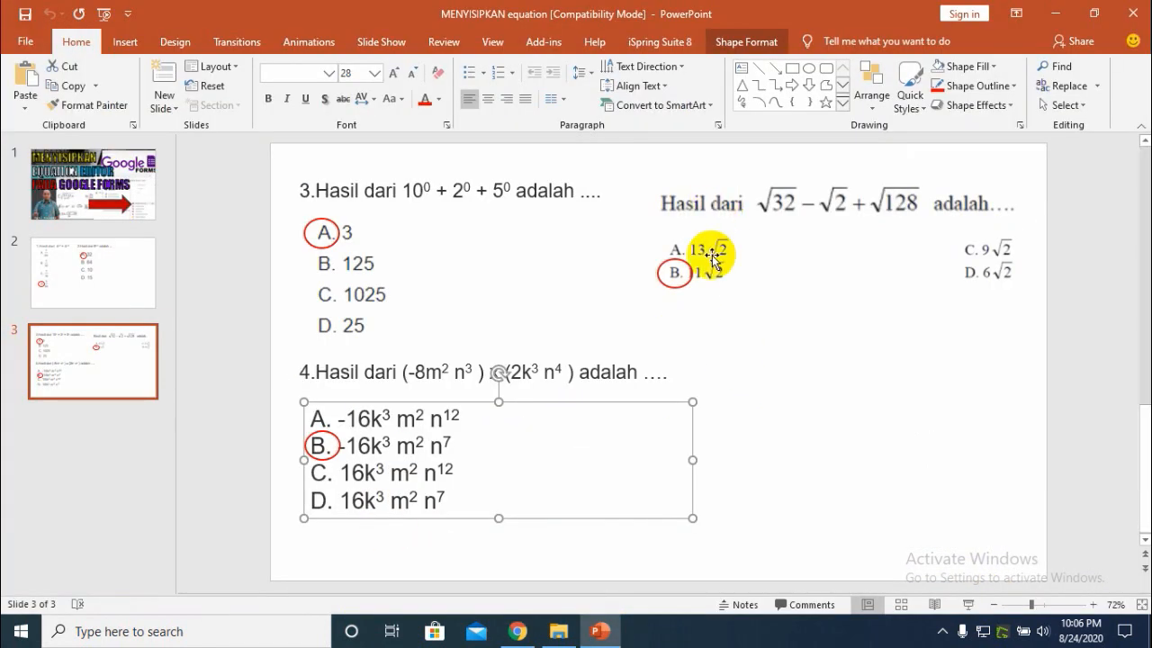
left_click(789, 362)
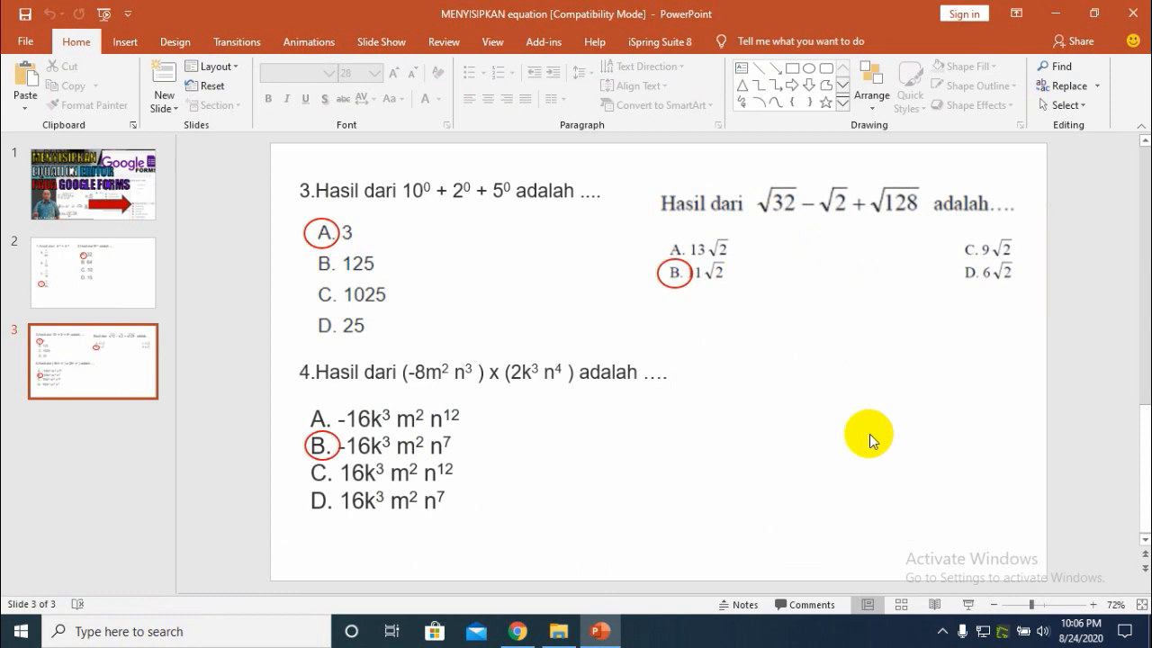
left_click(518, 632)
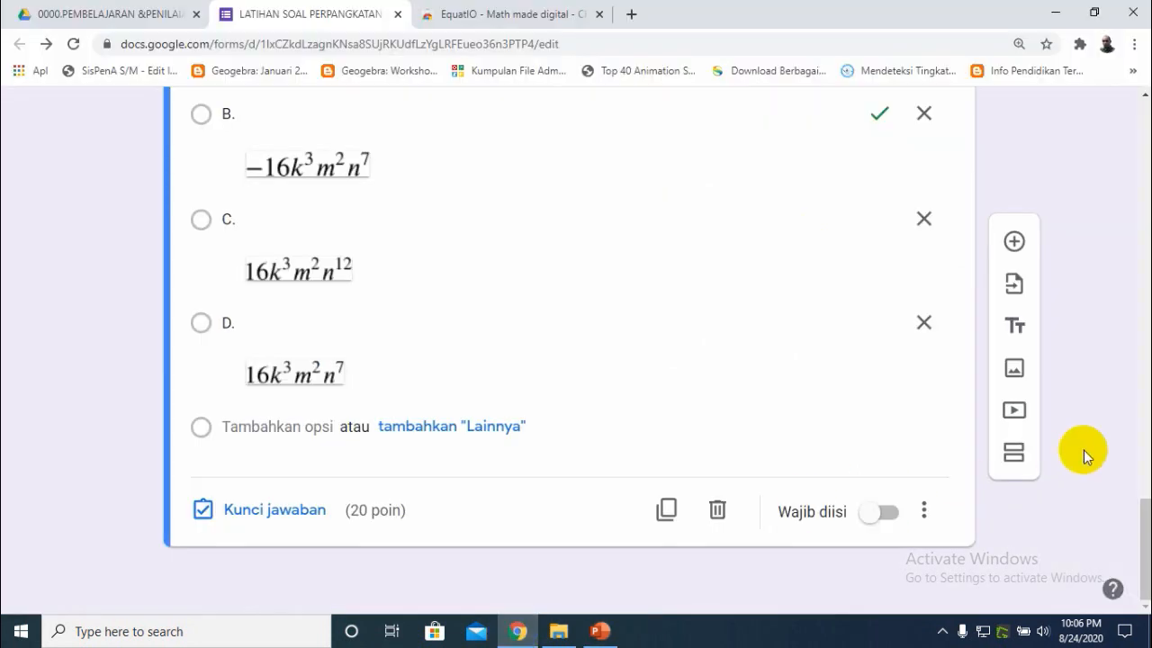
left_click(1015, 241)
left_click(380, 478)
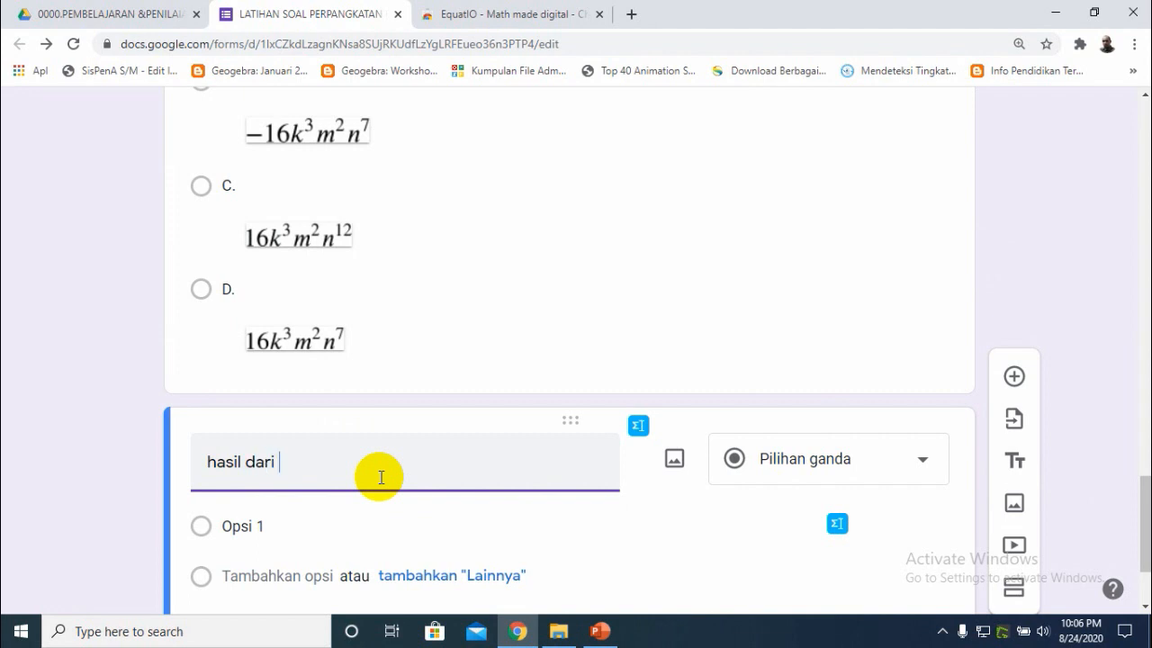
- Open the EquatIO math input for the new question and clear the previous expression, checking the slide
left_click(639, 429)
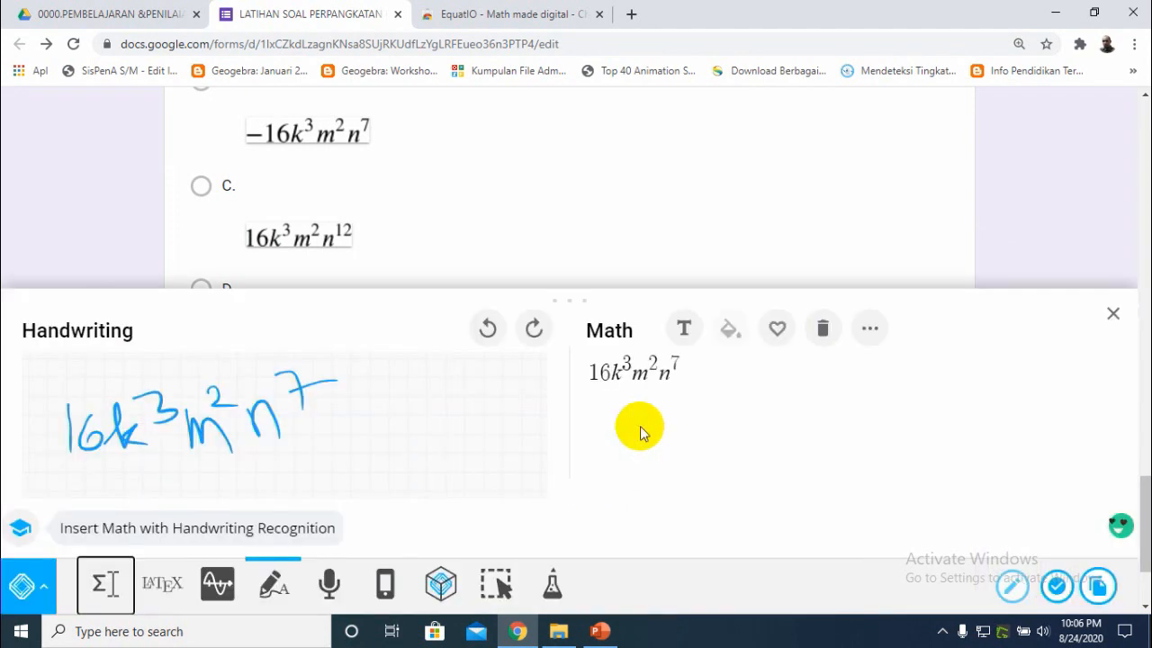
left_click(821, 331)
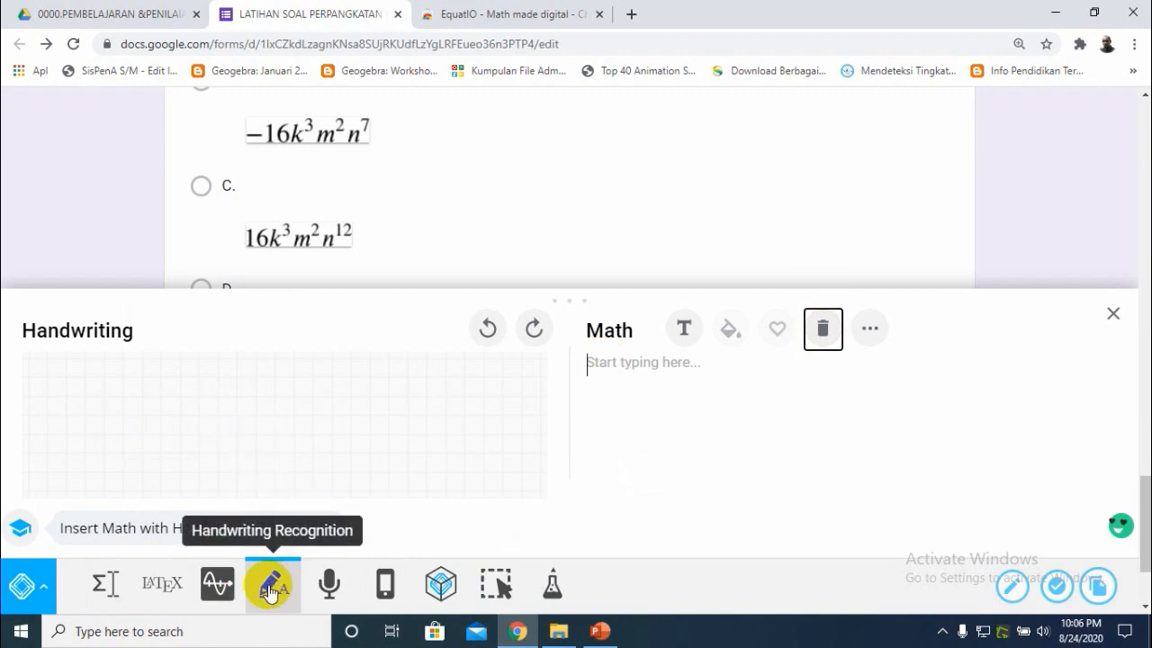
left_click(600, 632)
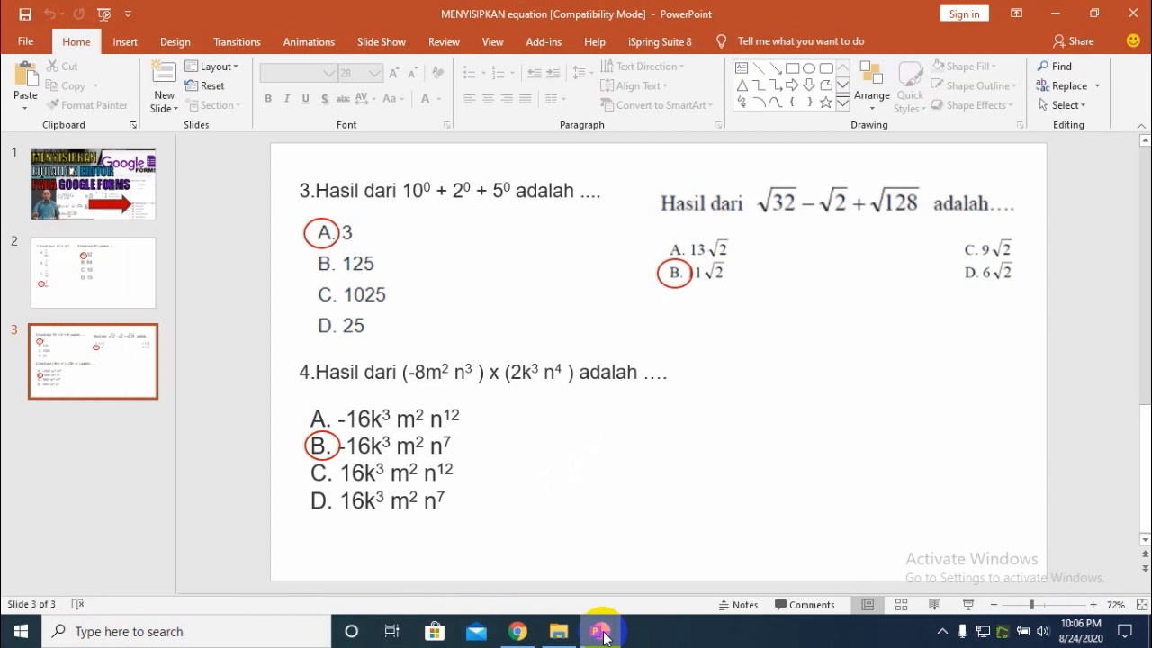
left_click(603, 634)
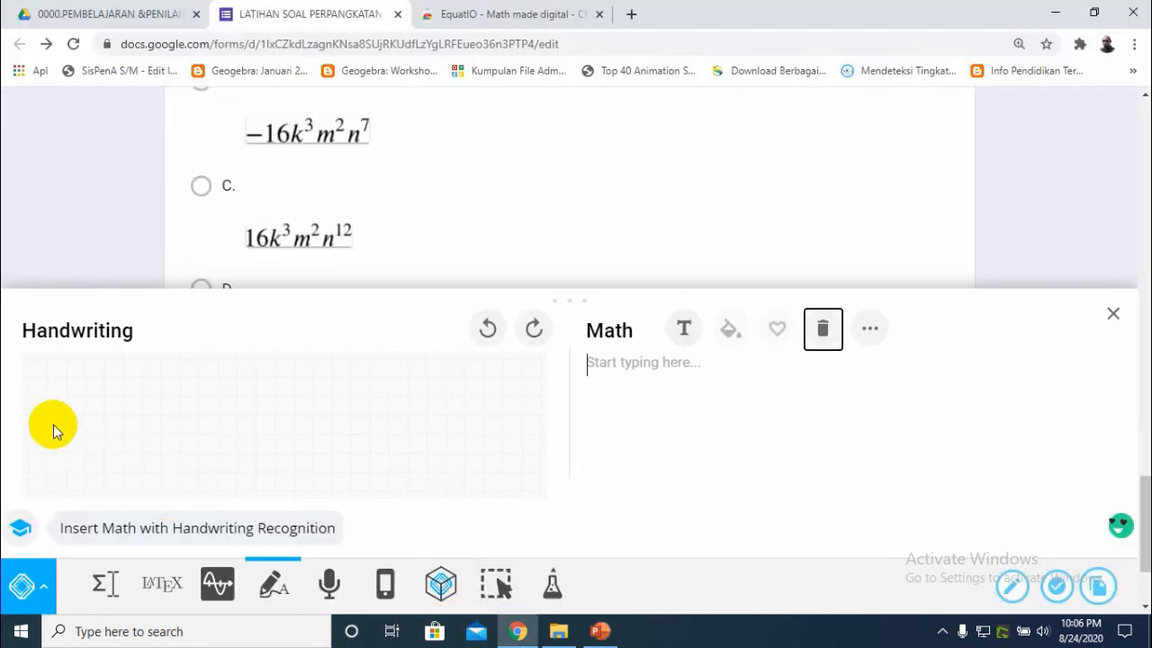
- Handwrite √32 − √2 + √128 in EquatIO, checking the slide, and insert it into the question
mouse_move(38, 409)
left_mouse_down()
mouse_move(55, 469)
mouse_move(64, 399)
mouse_move(94, 399)
mouse_move(76, 429)
mouse_move(90, 447)
mouse_move(134, 428)
mouse_move(154, 442)
mouse_move(190, 407)
mouse_move(193, 439)
left_mouse_up()
left_click(599, 630)
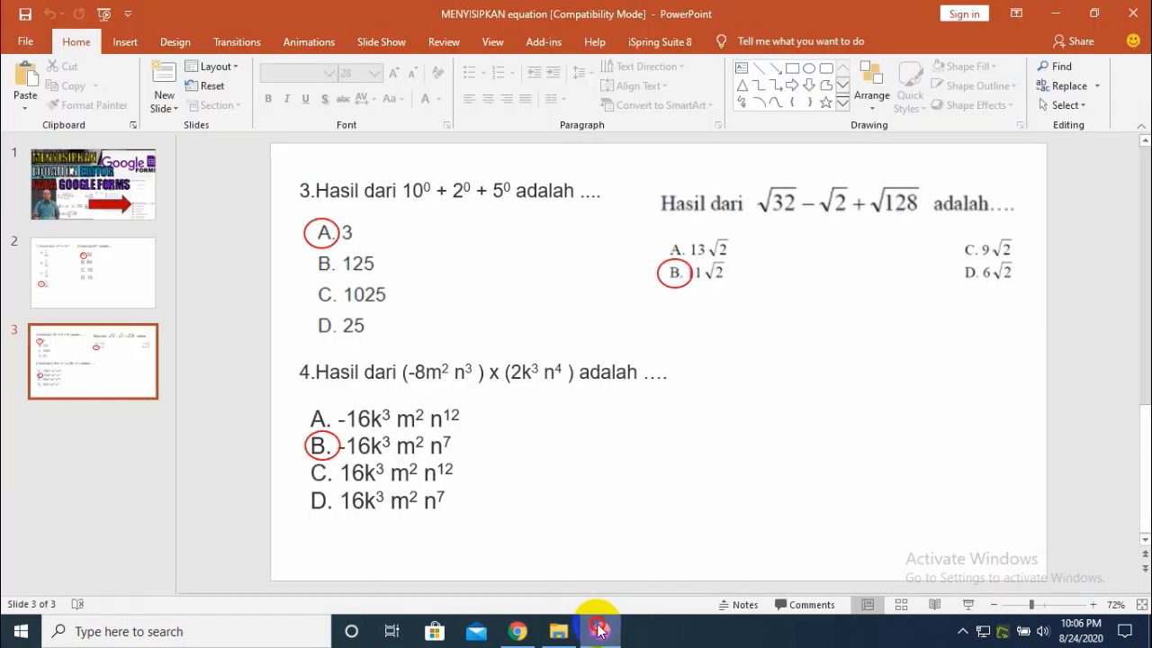
left_click(600, 630)
mouse_move(221, 409)
left_mouse_down()
mouse_move(226, 447)
mouse_move(239, 430)
mouse_move(257, 445)
mouse_move(314, 391)
left_mouse_up()
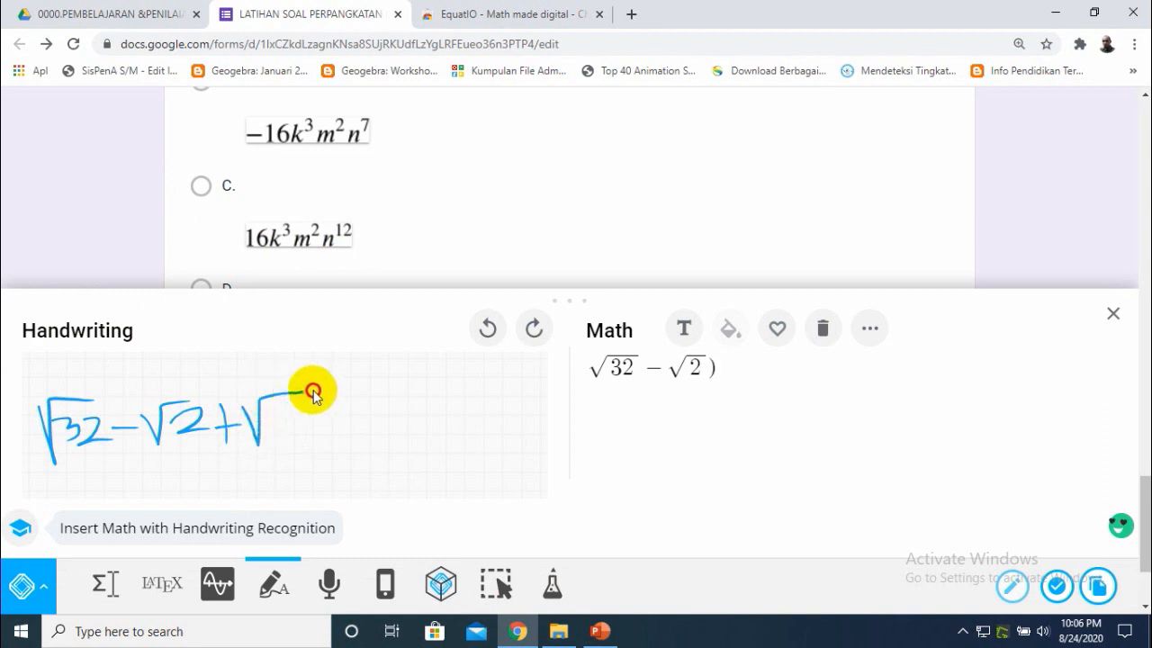
left_click_drag(278, 425, 286, 440)
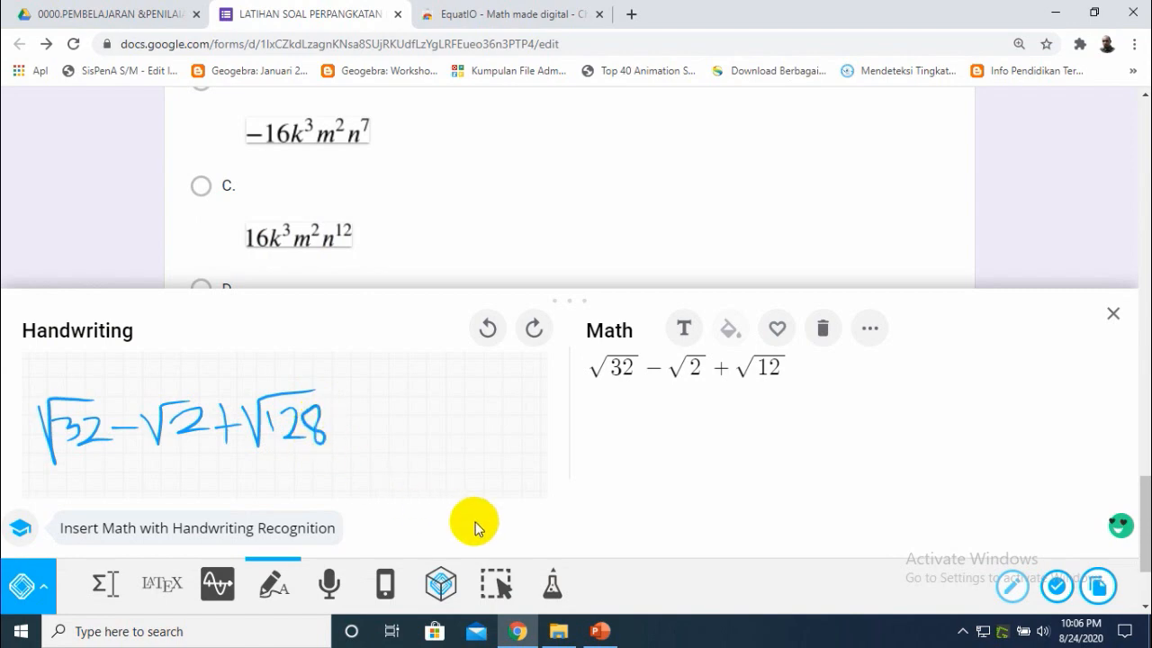
left_click(587, 633)
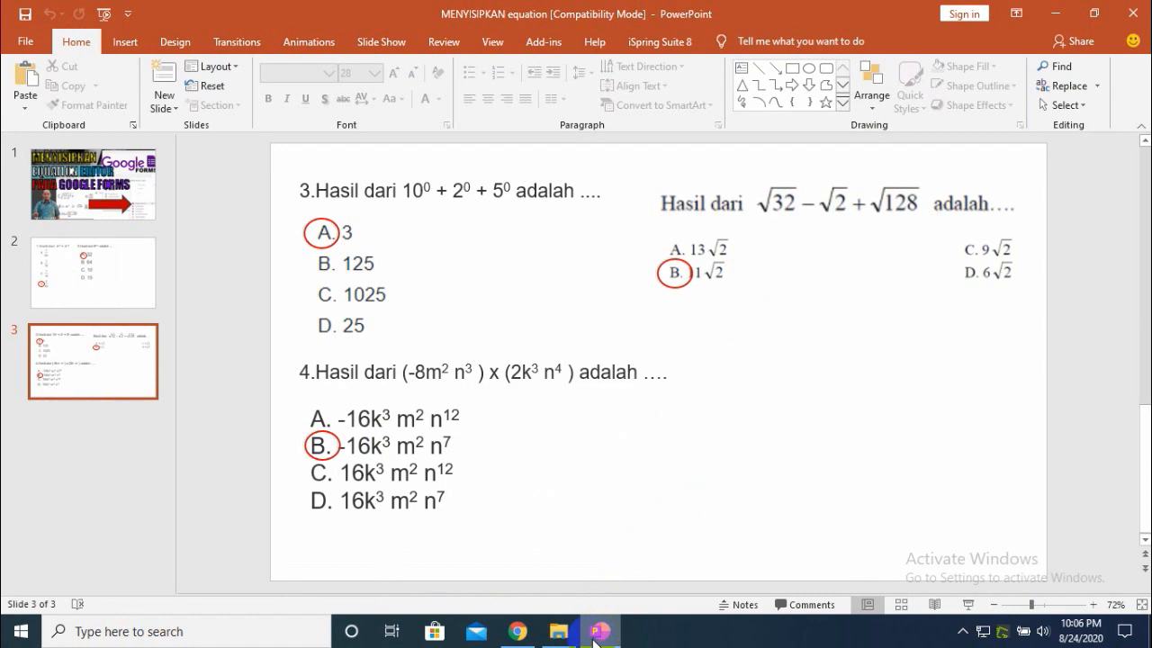
left_click(515, 630)
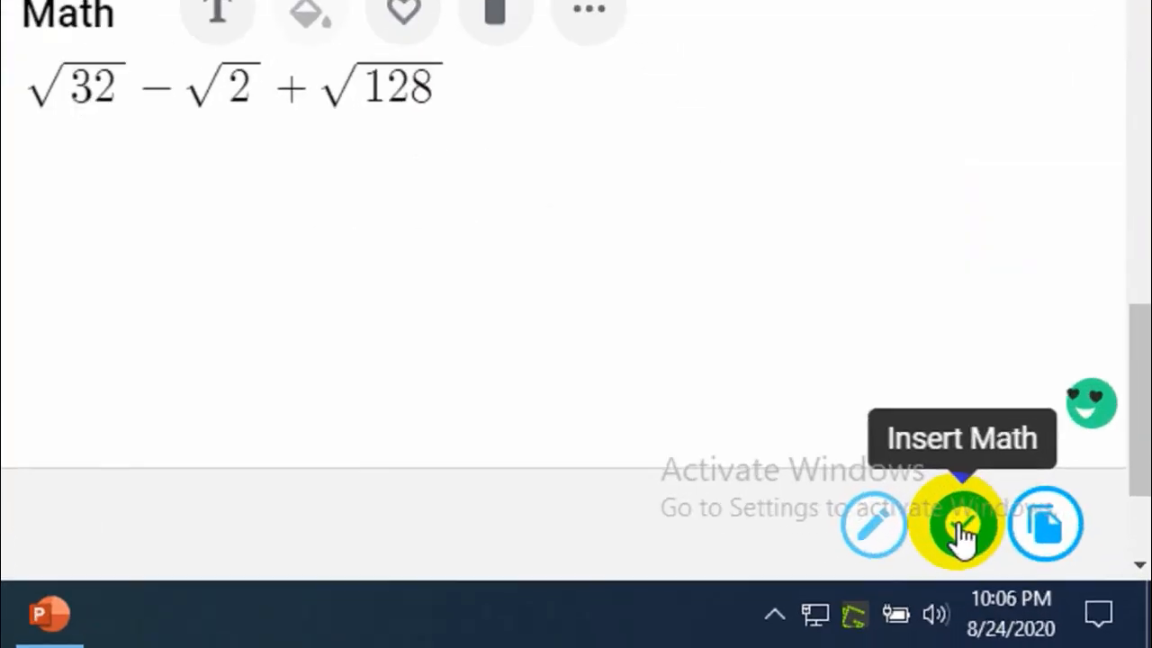
left_click(961, 531)
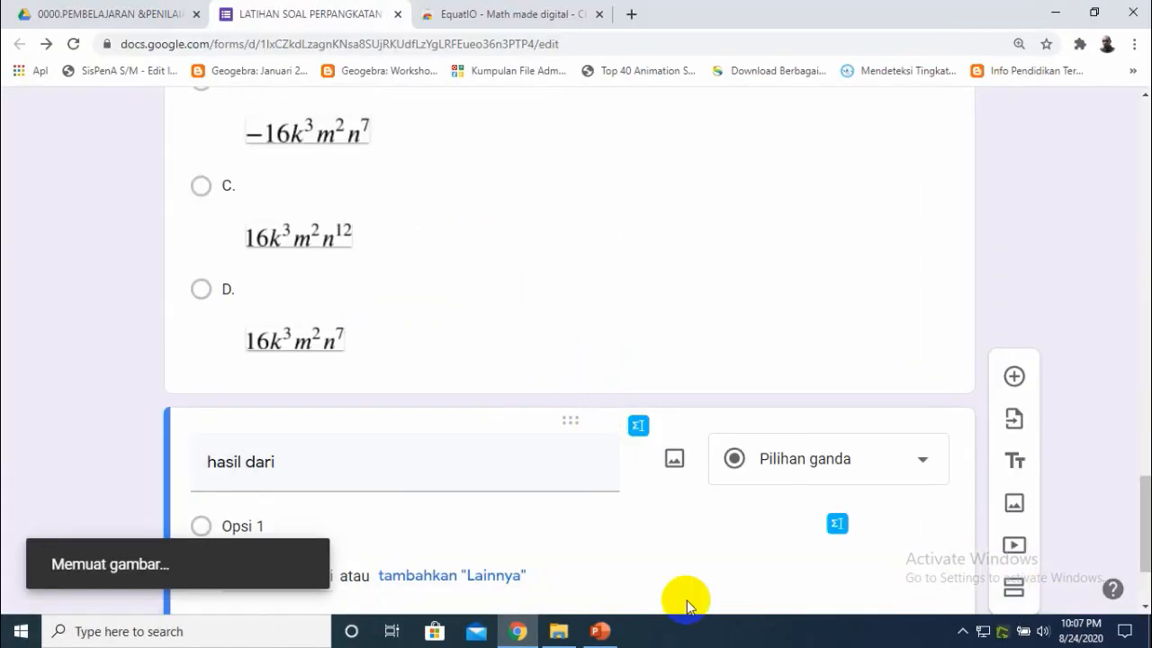
- Label the first answer option as A., checking the slide for the answer choices
scroll(1141, 517, "down", 3)
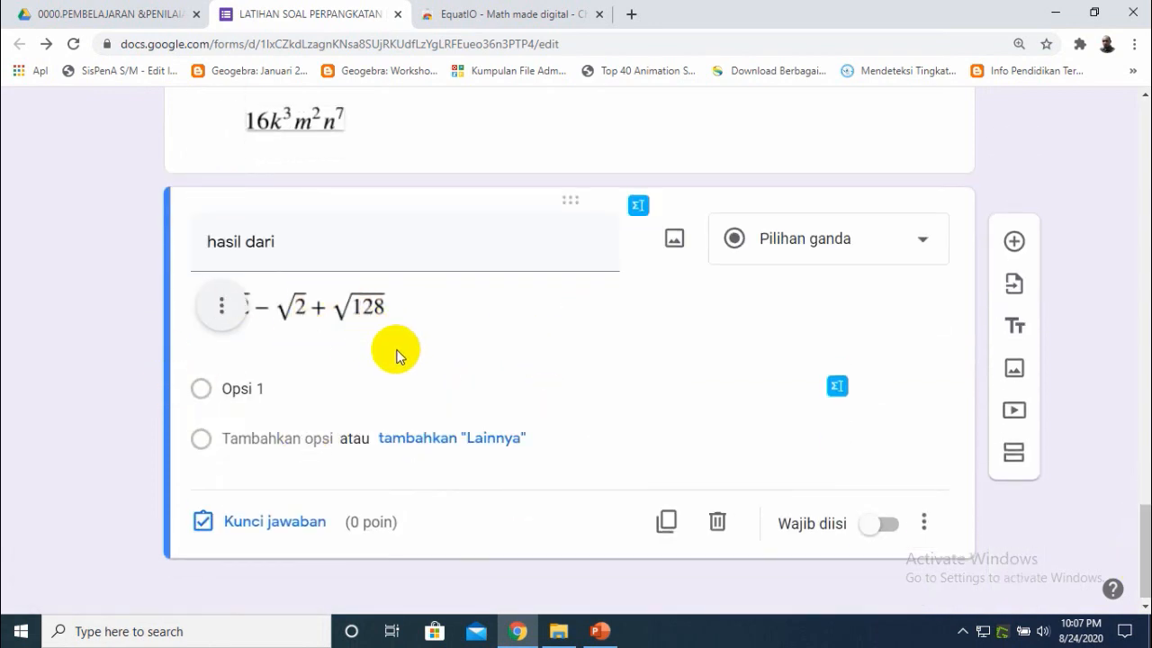
left_click(273, 398)
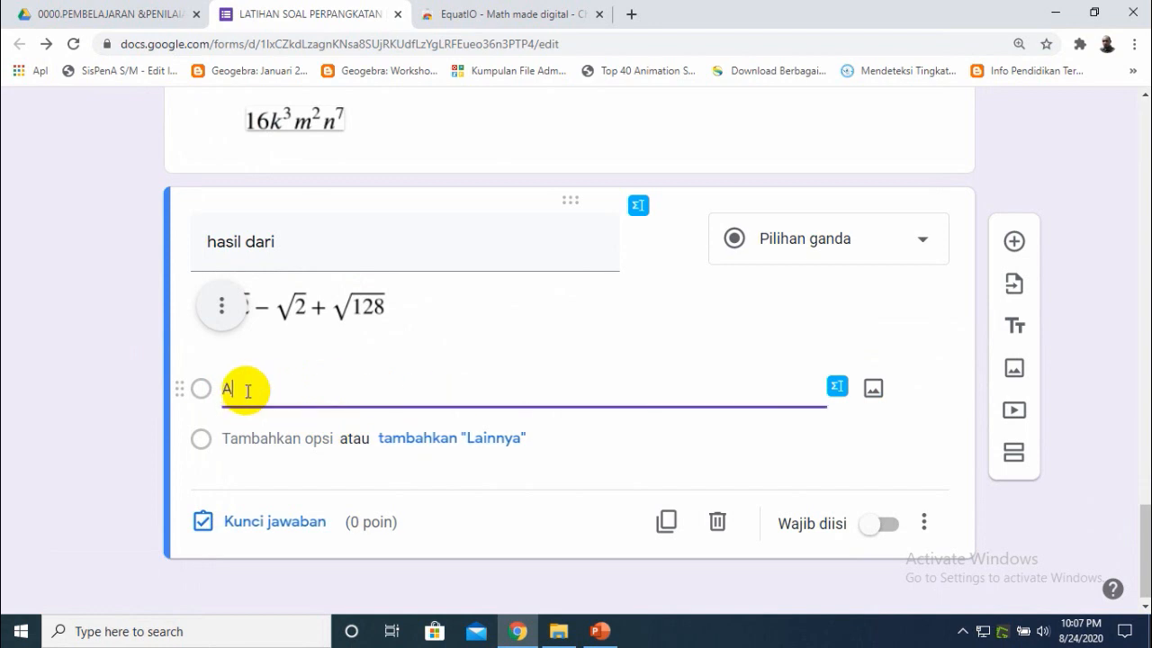
left_click(597, 632)
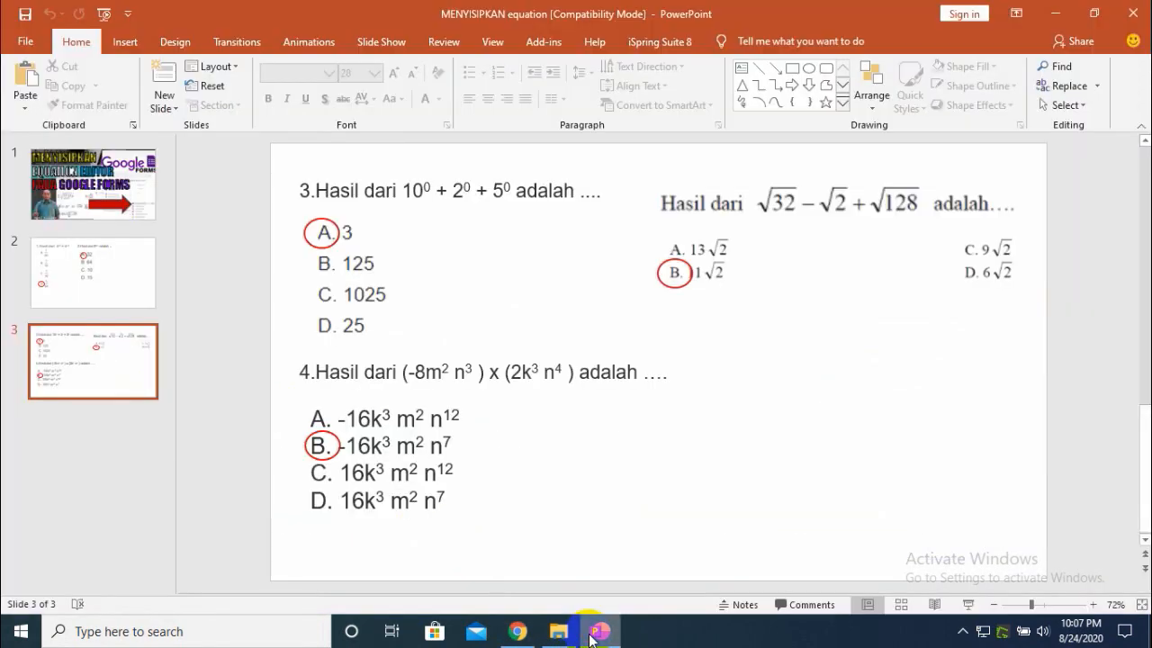
left_click(593, 634)
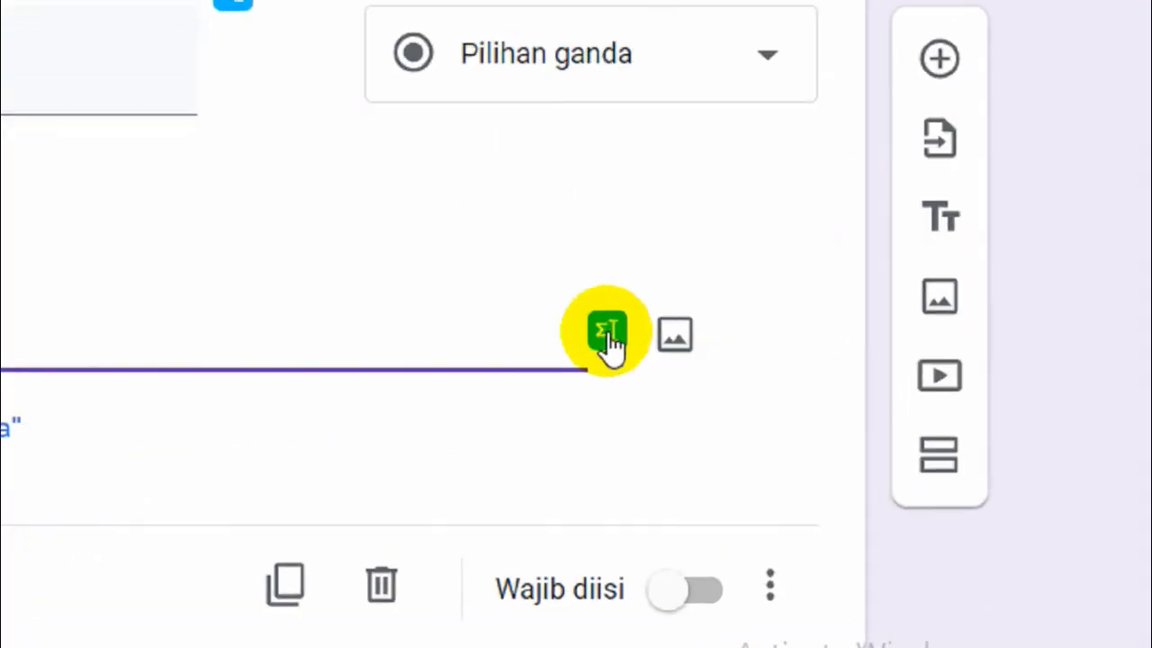
- Open EquatIO for option A, clear the previous expression, handwrite 13√2 and insert it into the option
left_click(837, 389)
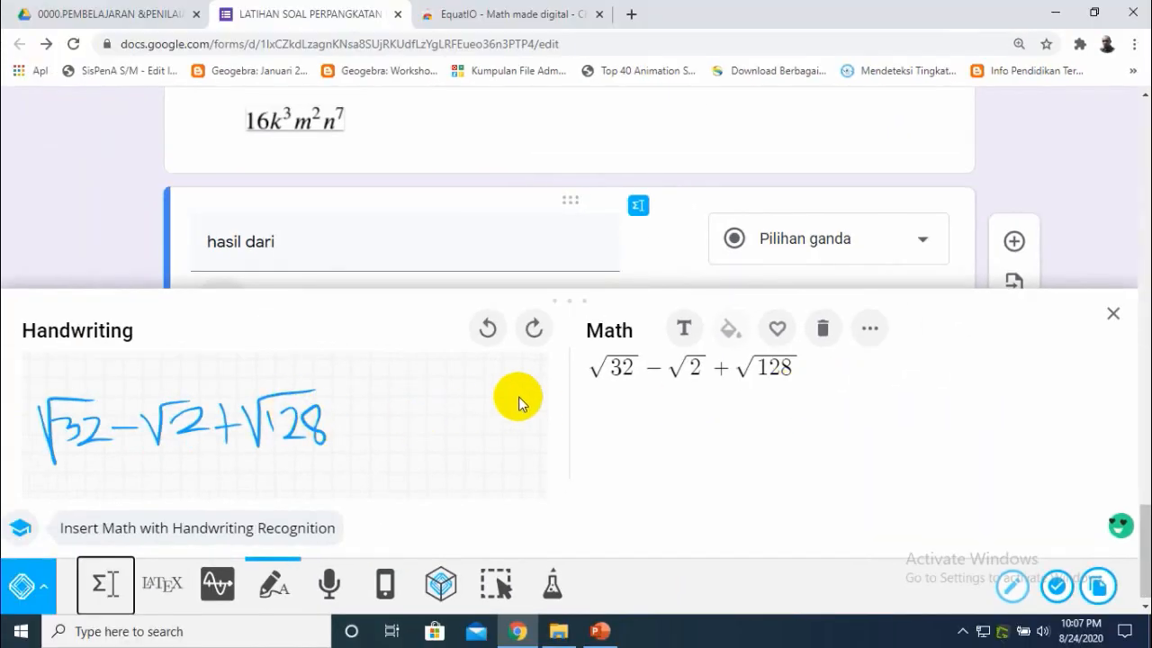
left_click(822, 328)
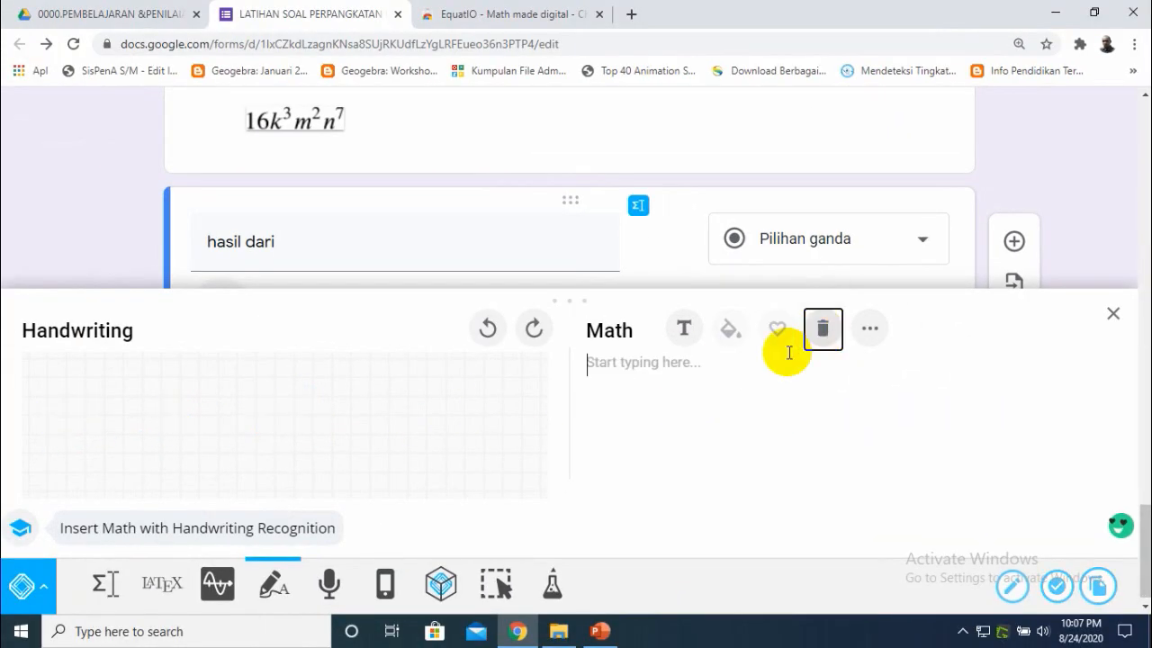
left_click(601, 630)
left_click(598, 633)
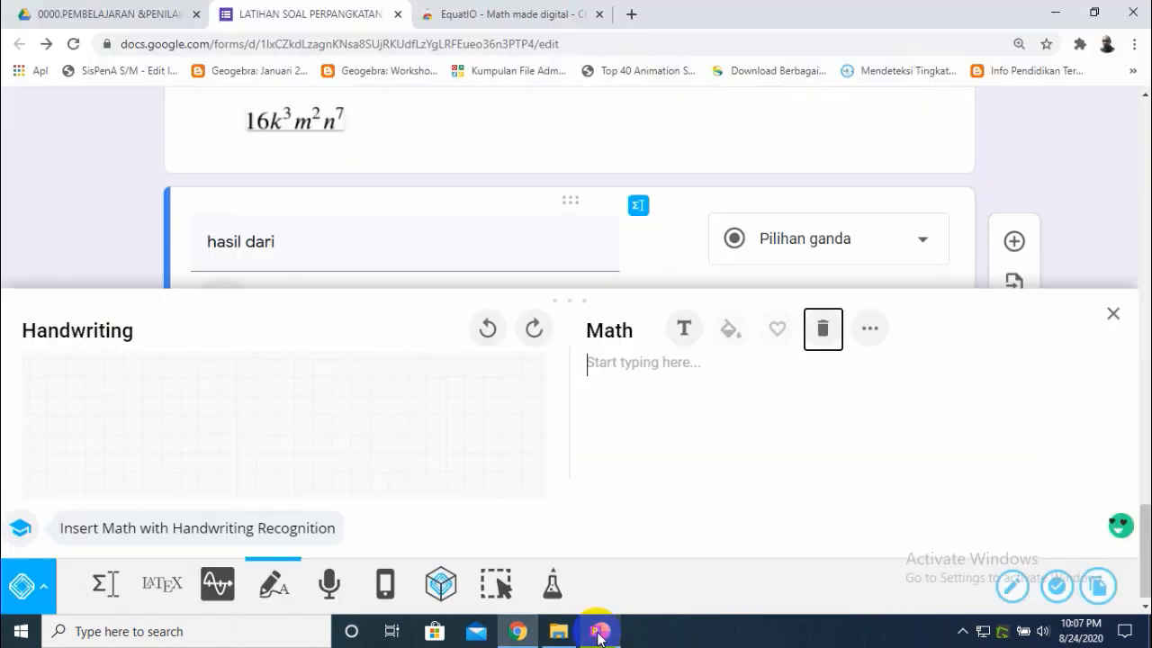
left_click_drag(62, 397, 67, 445)
mouse_move(76, 398)
left_mouse_down()
mouse_move(108, 411)
mouse_move(77, 421)
mouse_move(160, 389)
mouse_move(180, 420)
left_mouse_up()
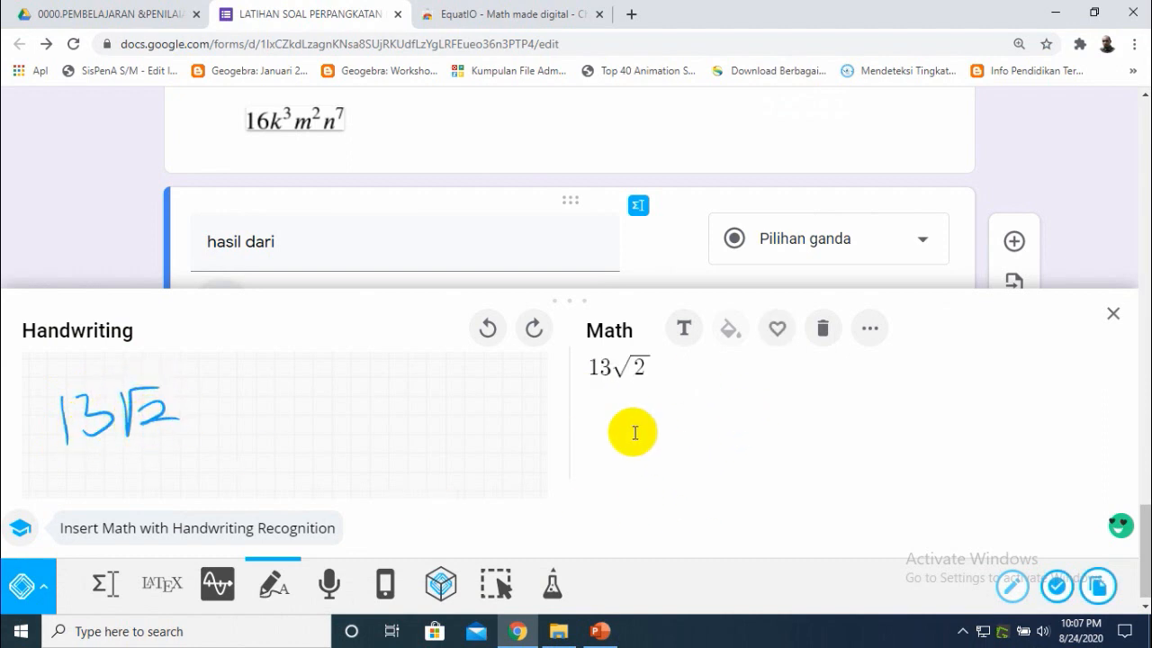
left_click(1056, 589)
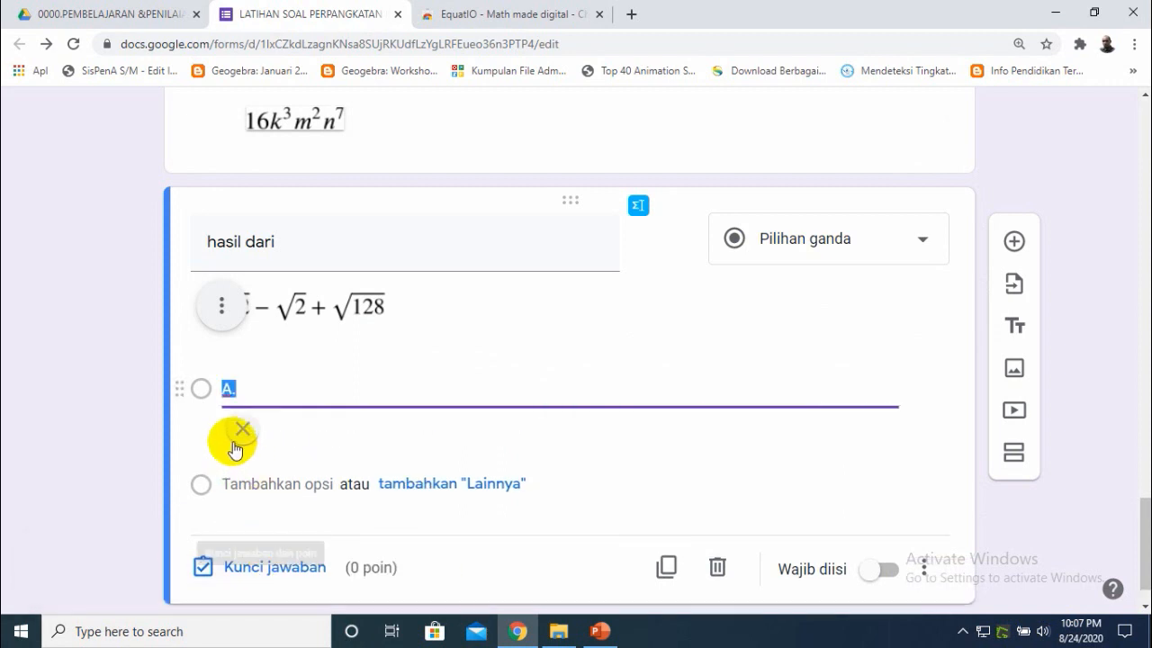
- Add a new answer option labeled B., checking the slide
left_click(246, 492)
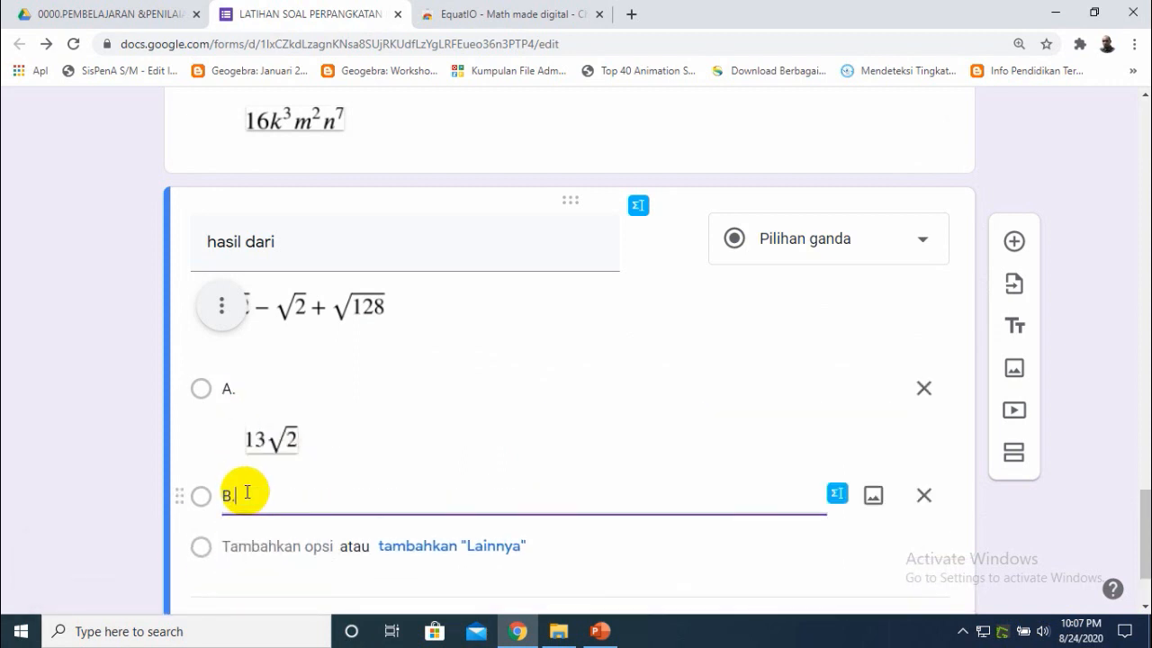
left_click(600, 631)
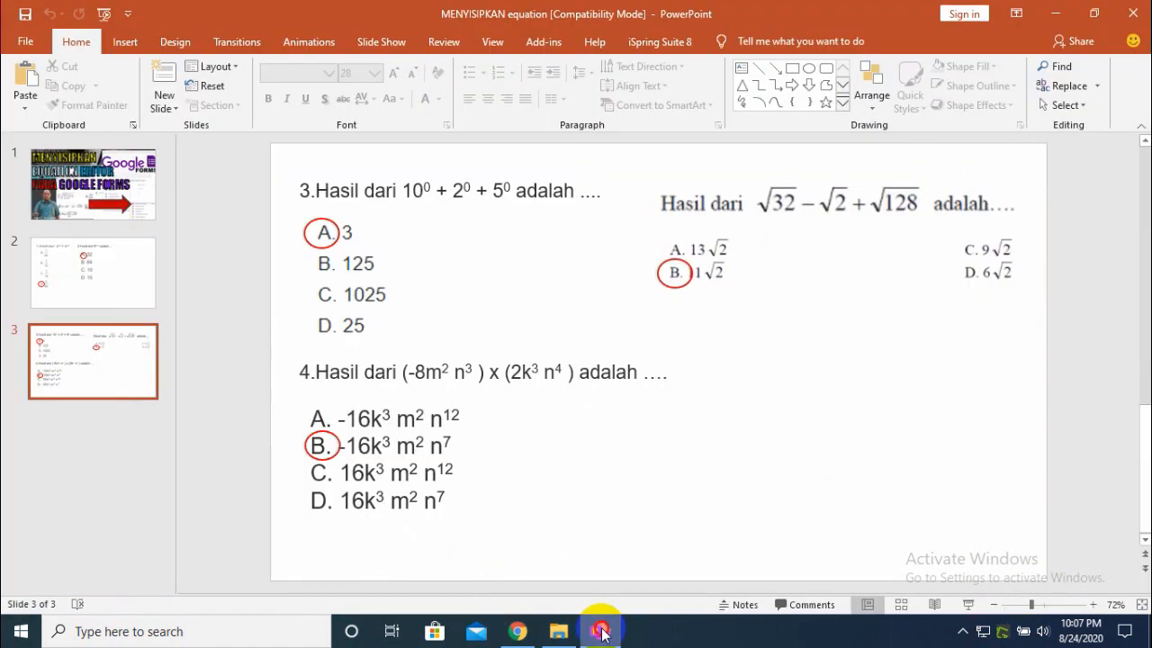
left_click(599, 631)
left_click(264, 498)
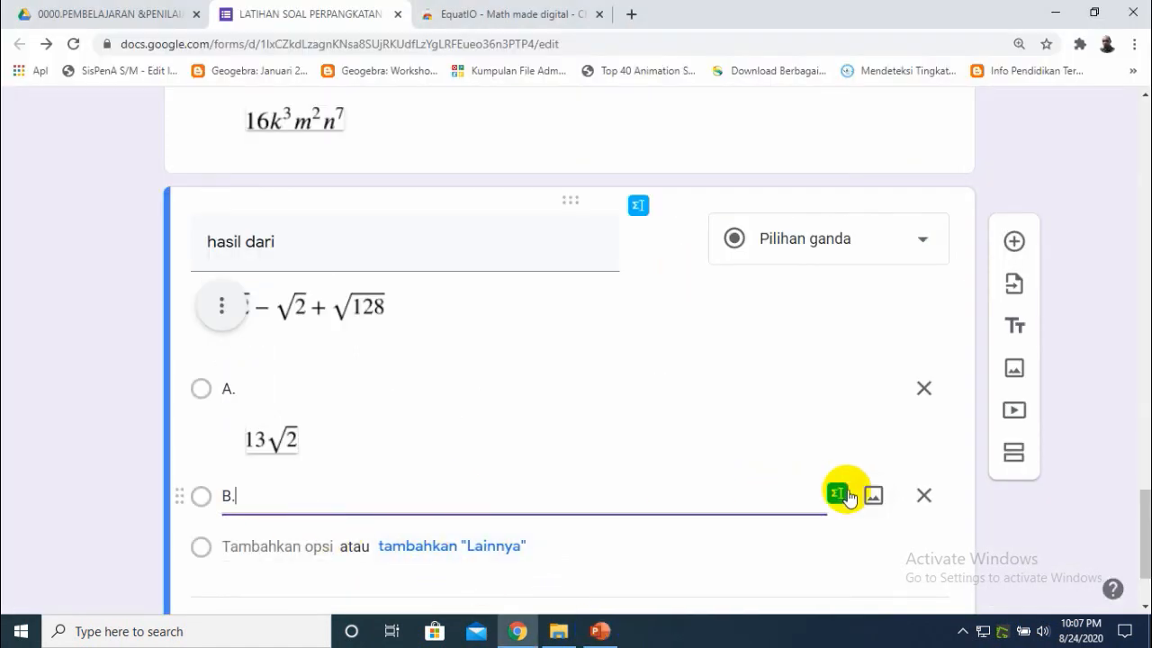
- Open EquatIO for option B, clear the previous expression, handwrite 11√2 and insert it
left_click(837, 495)
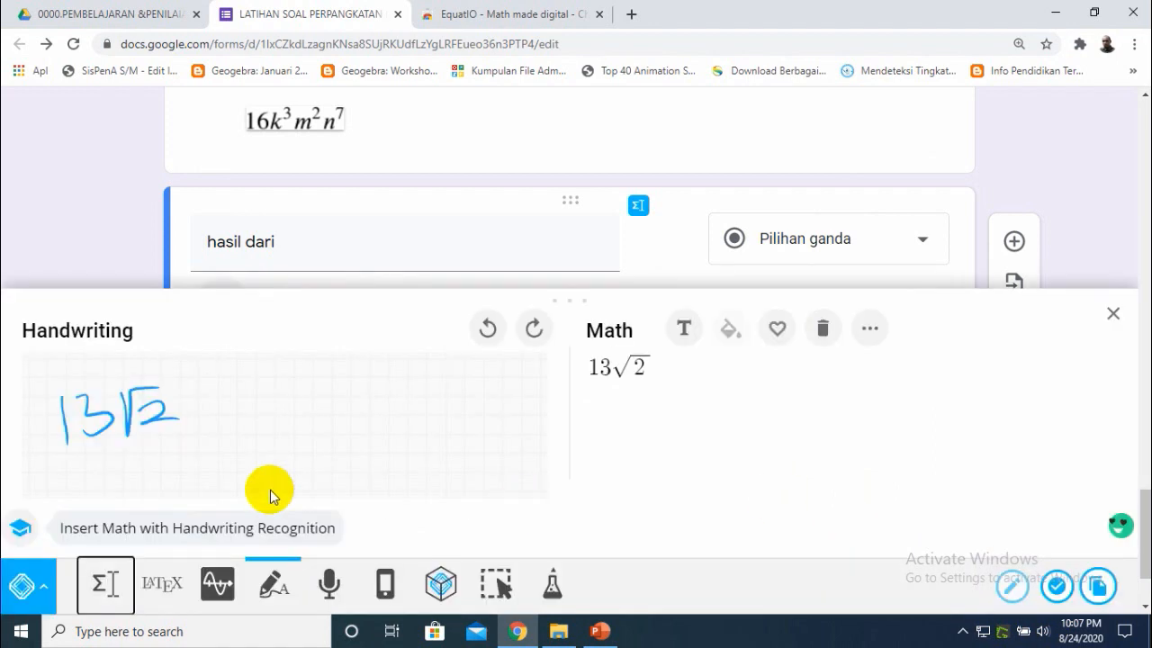
left_click(821, 331)
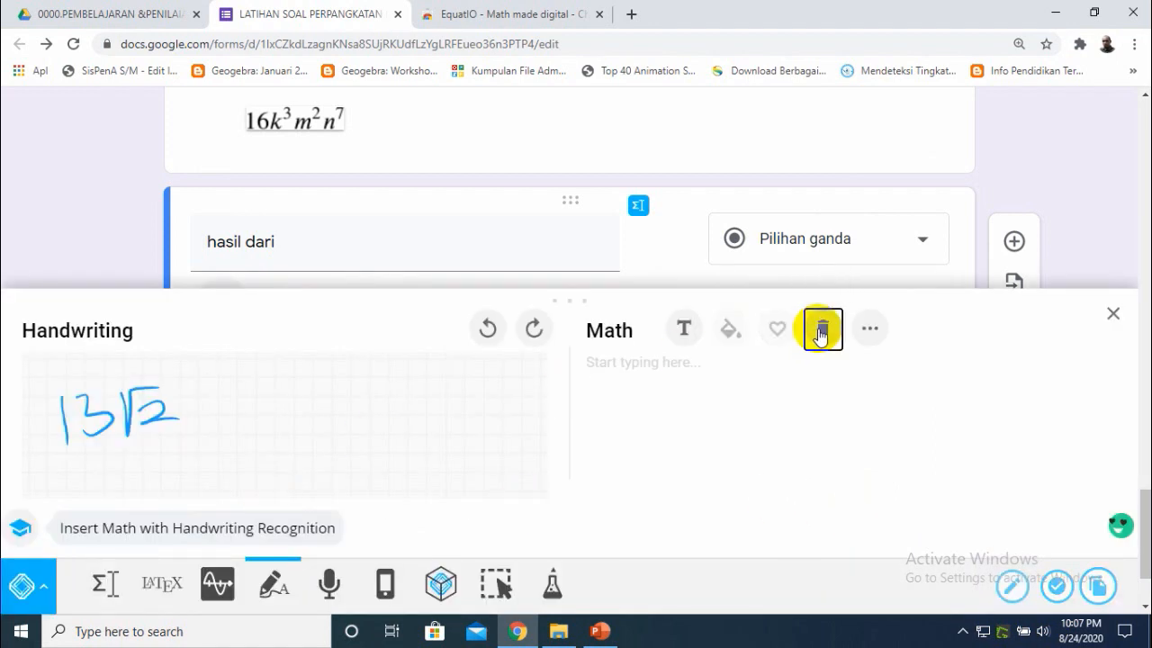
left_click_drag(77, 407, 83, 454)
mouse_move(98, 407)
left_mouse_down()
mouse_move(99, 452)
mouse_move(128, 441)
mouse_move(168, 393)
mouse_move(180, 396)
mouse_move(162, 432)
mouse_move(178, 441)
left_mouse_up()
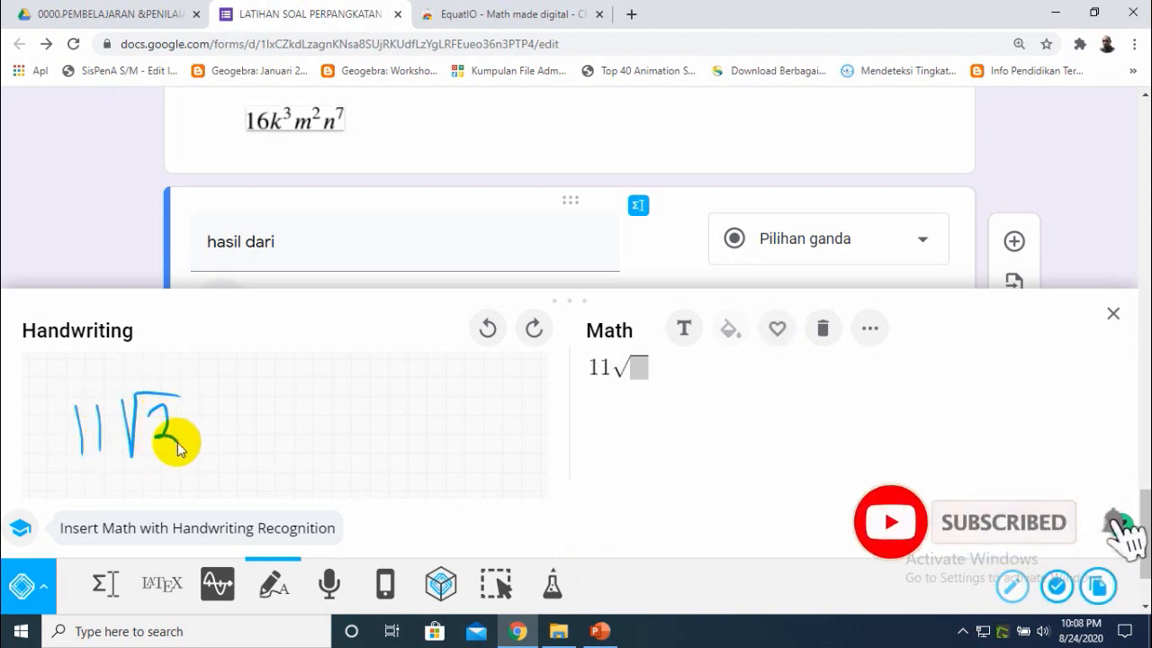
left_click(1058, 591)
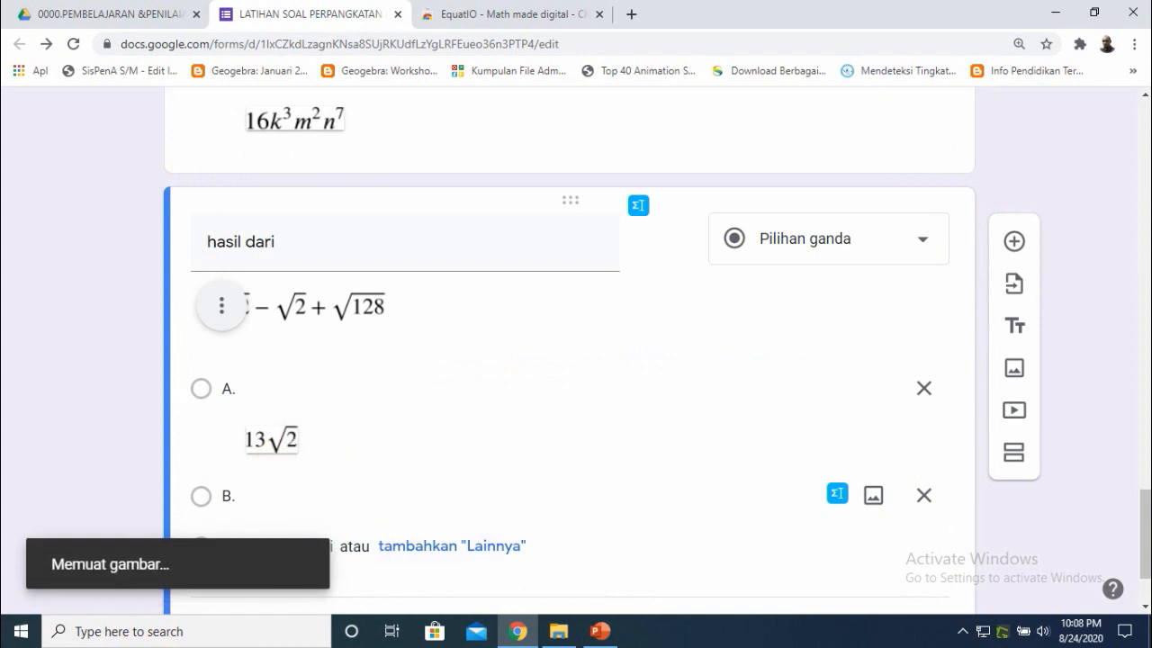
- Add a new answer option labeled C
left_click_drag(1146, 526, 1146, 546)
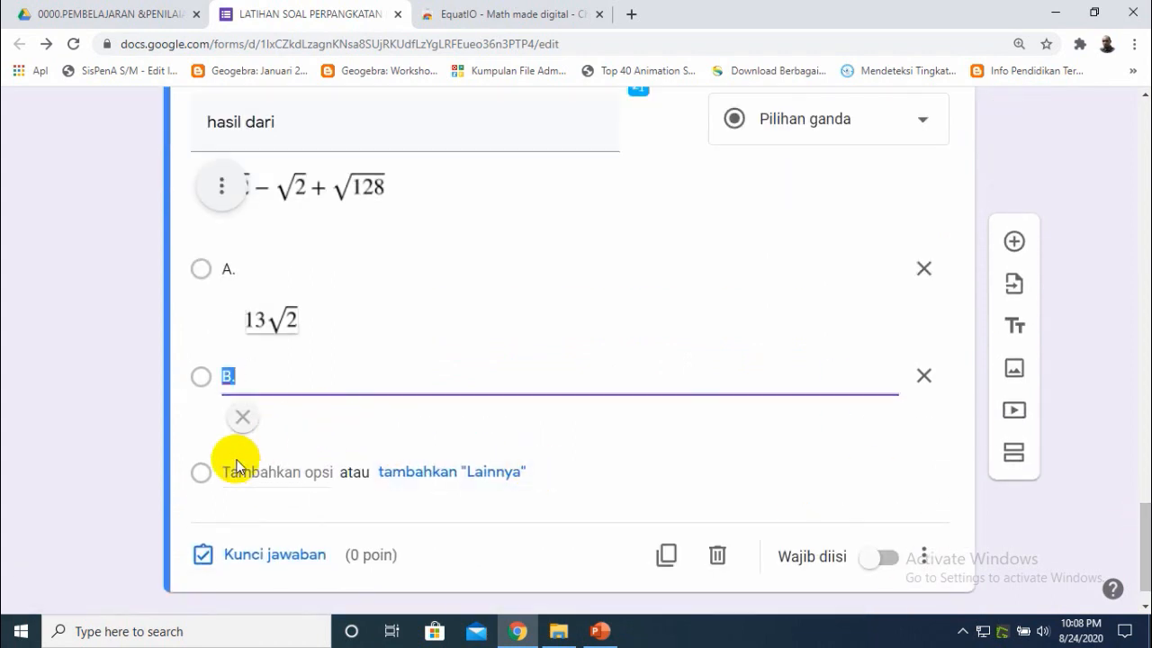
left_click(236, 484)
type("C")
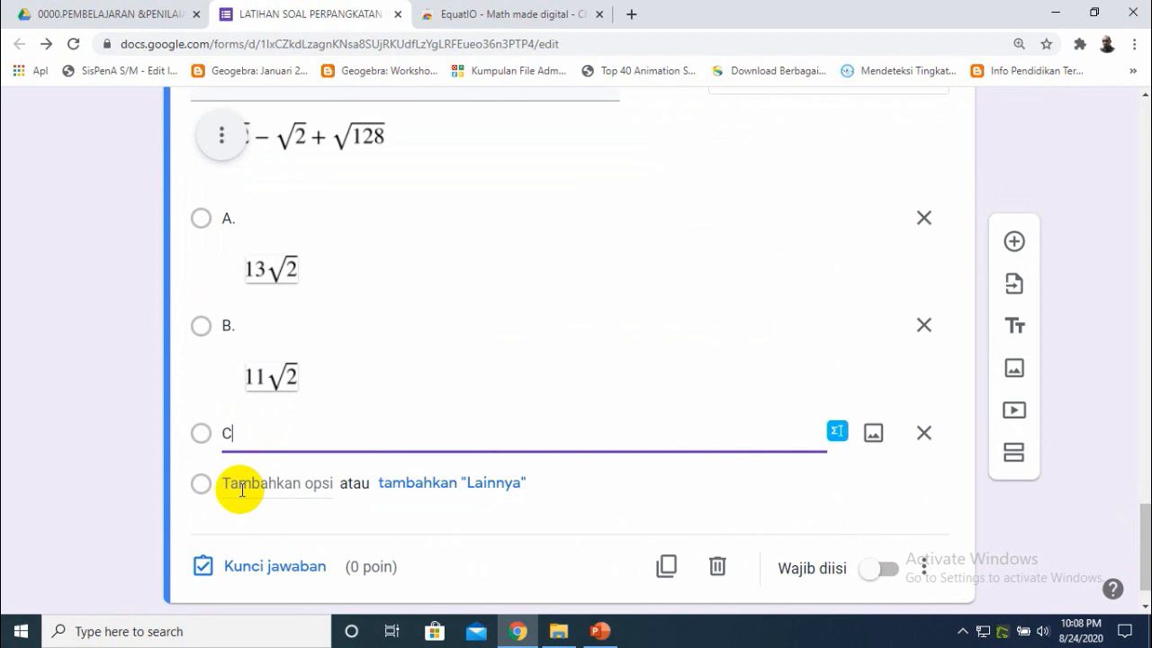
type(".")
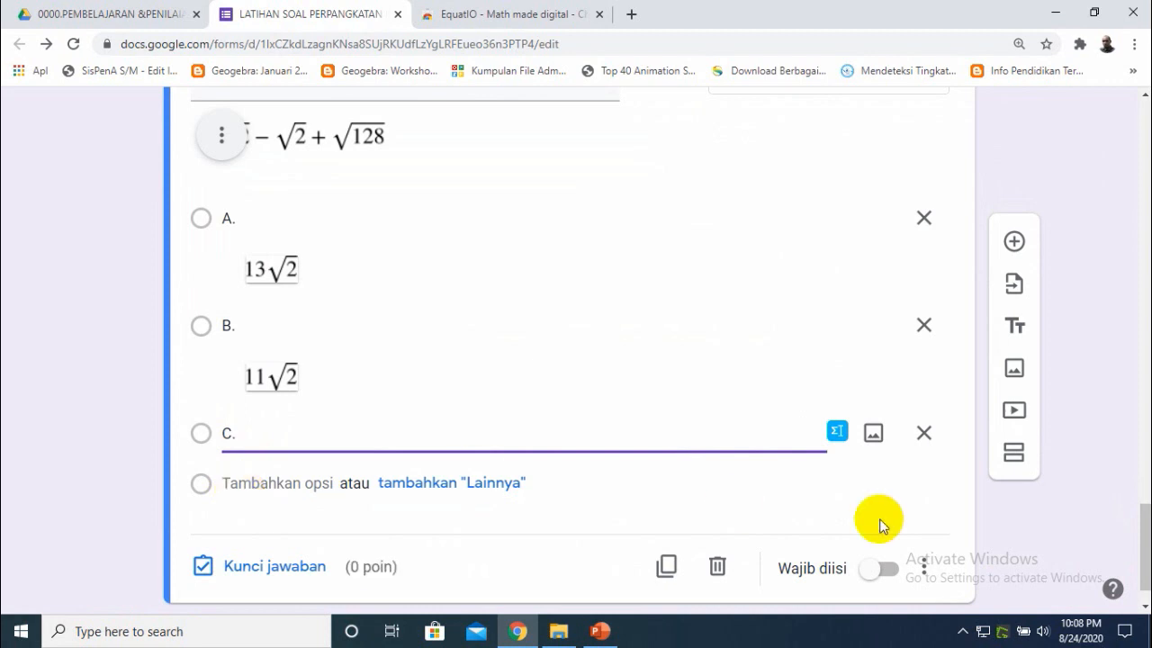
- Open EquatIO for option C, check the slide, clear the expression, handwrite 9√2 and insert it
left_click(836, 434)
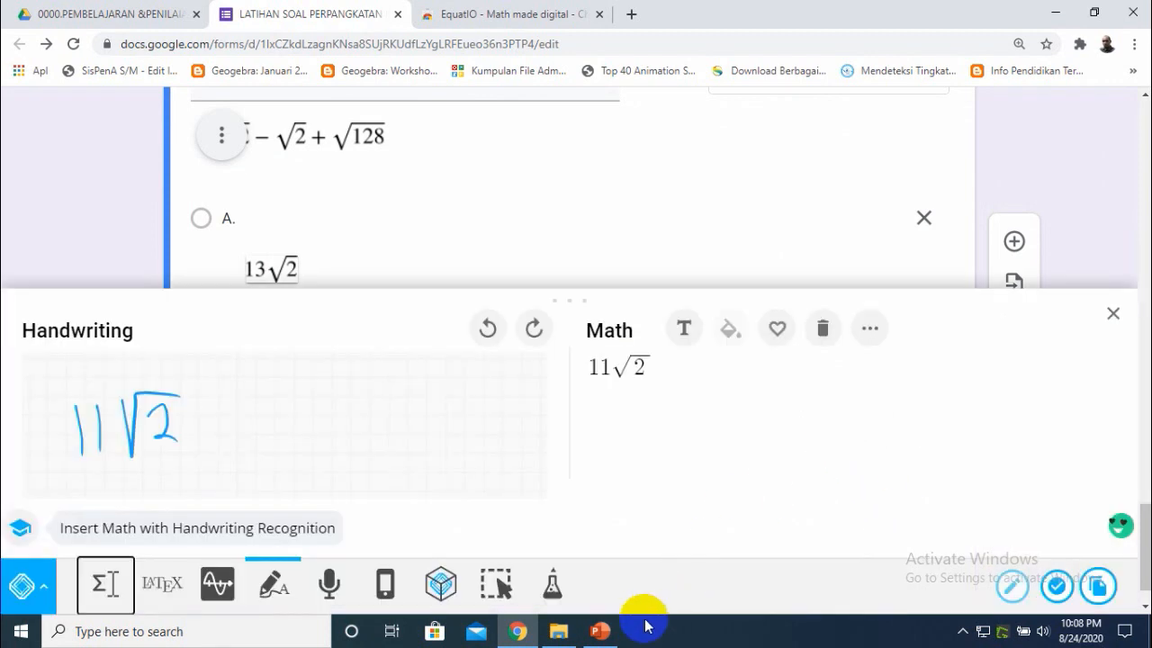
left_click(599, 631)
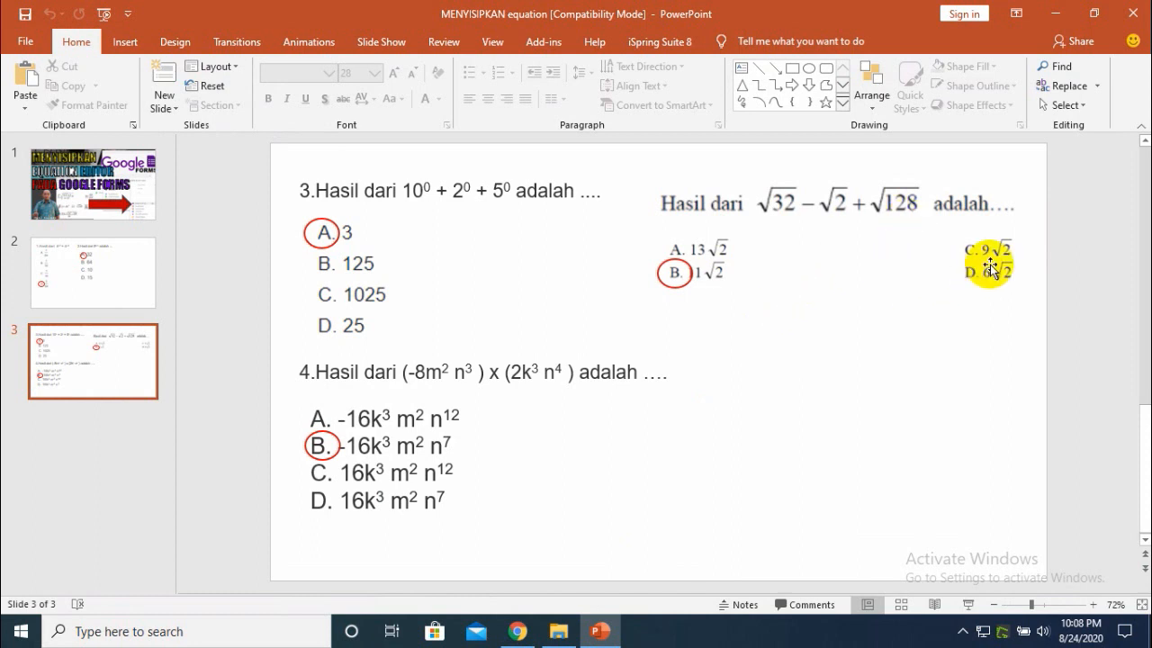
left_click(517, 631)
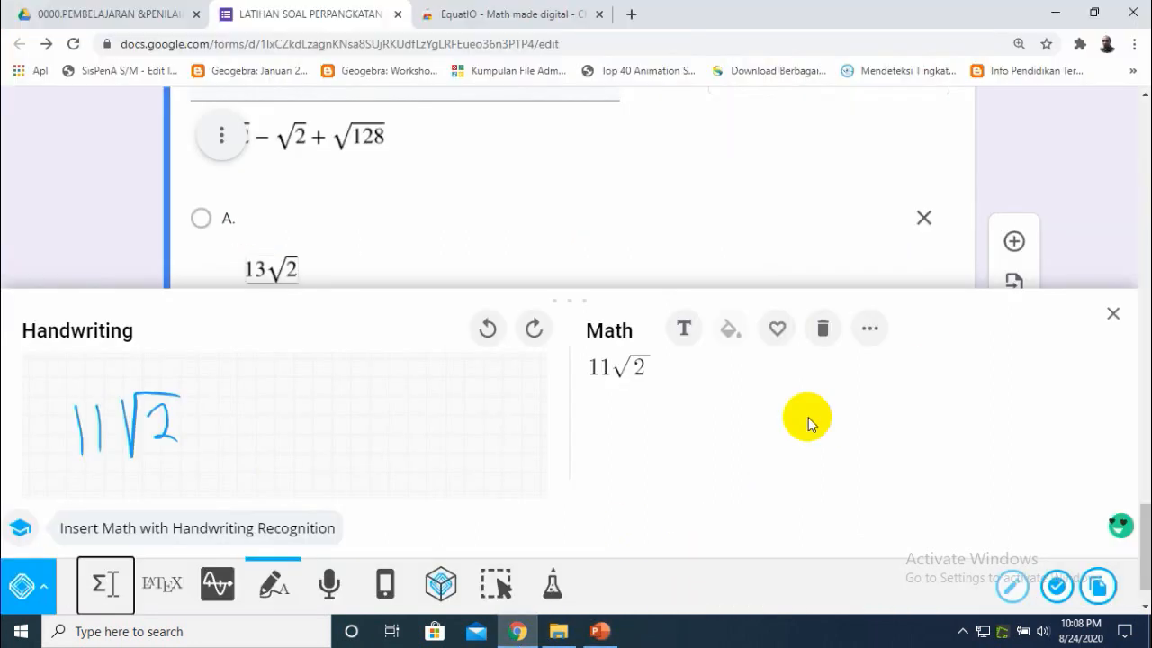
left_click(824, 331)
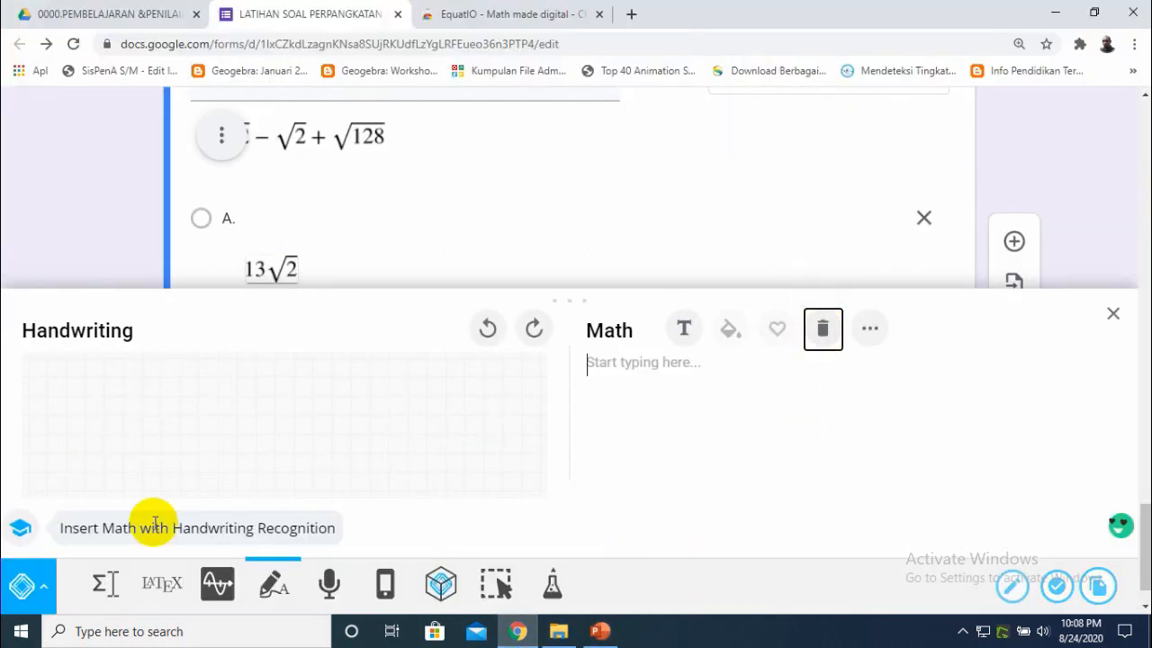
left_click_drag(109, 409, 111, 455)
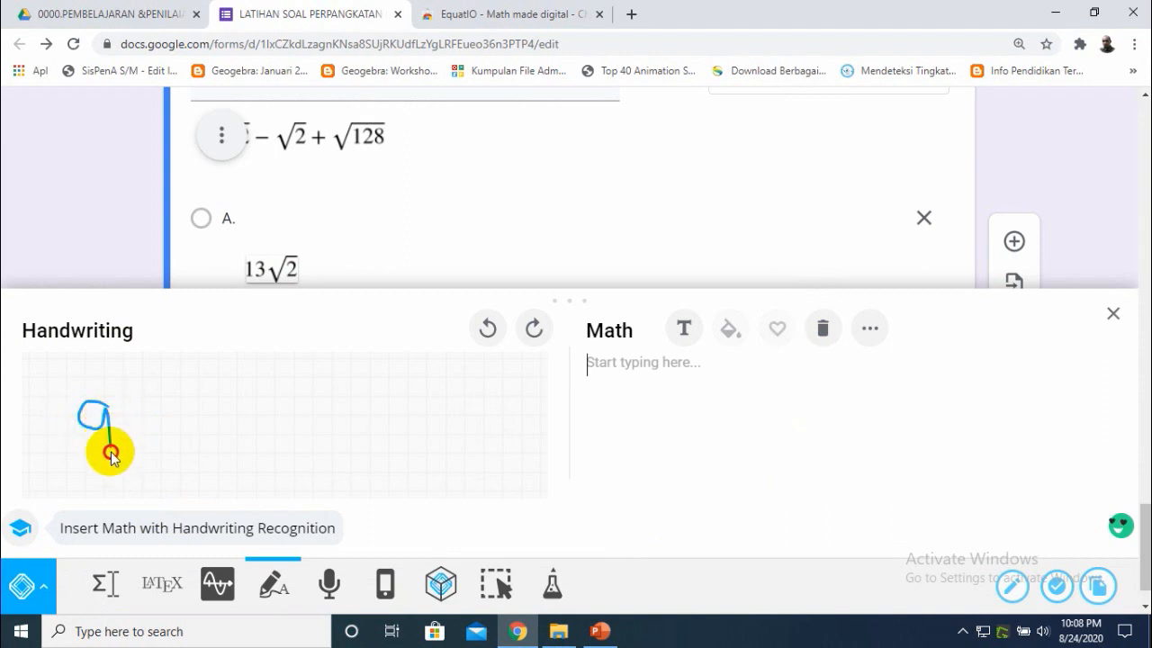
left_click_drag(131, 410, 189, 396)
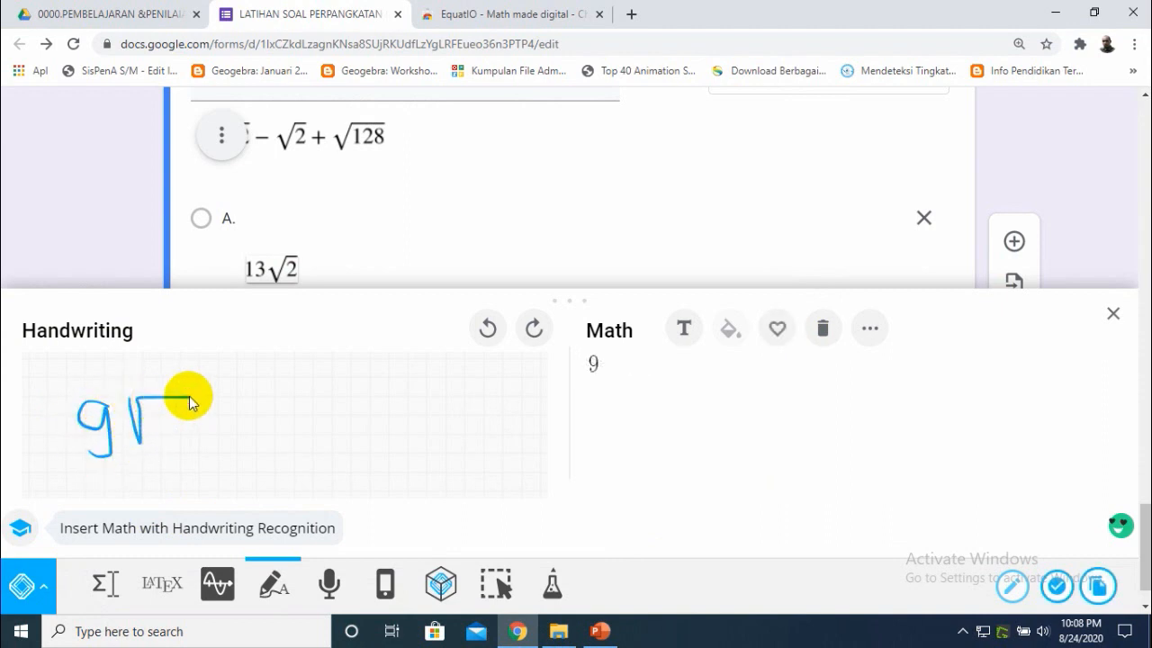
left_click_drag(162, 437, 183, 440)
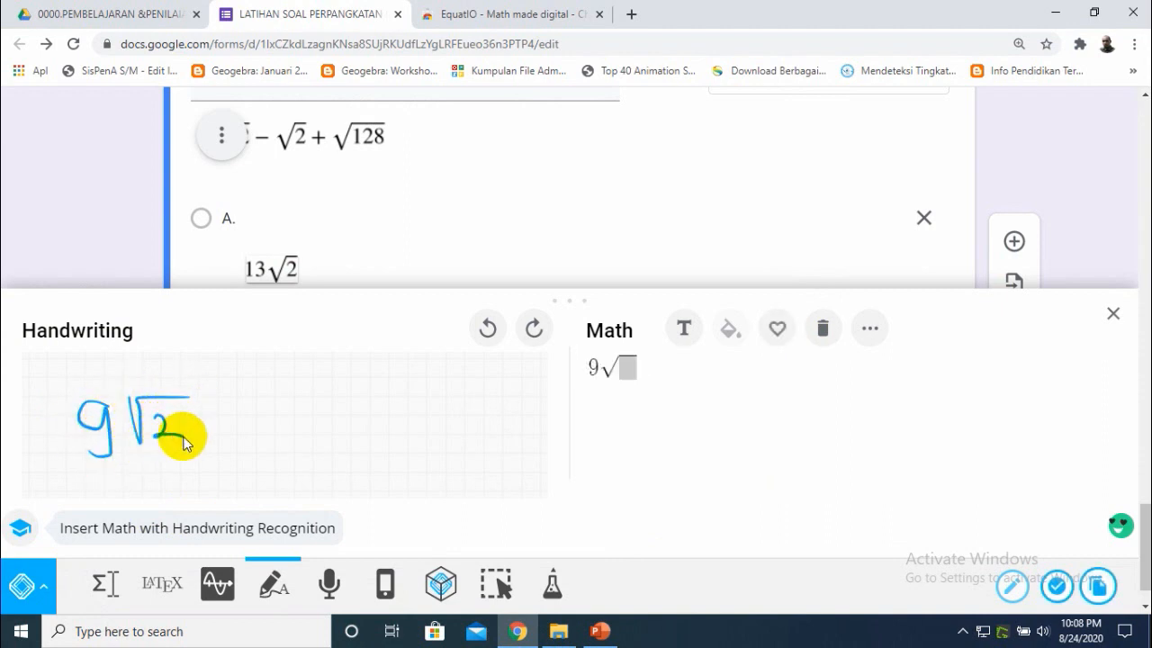
left_click(1060, 595)
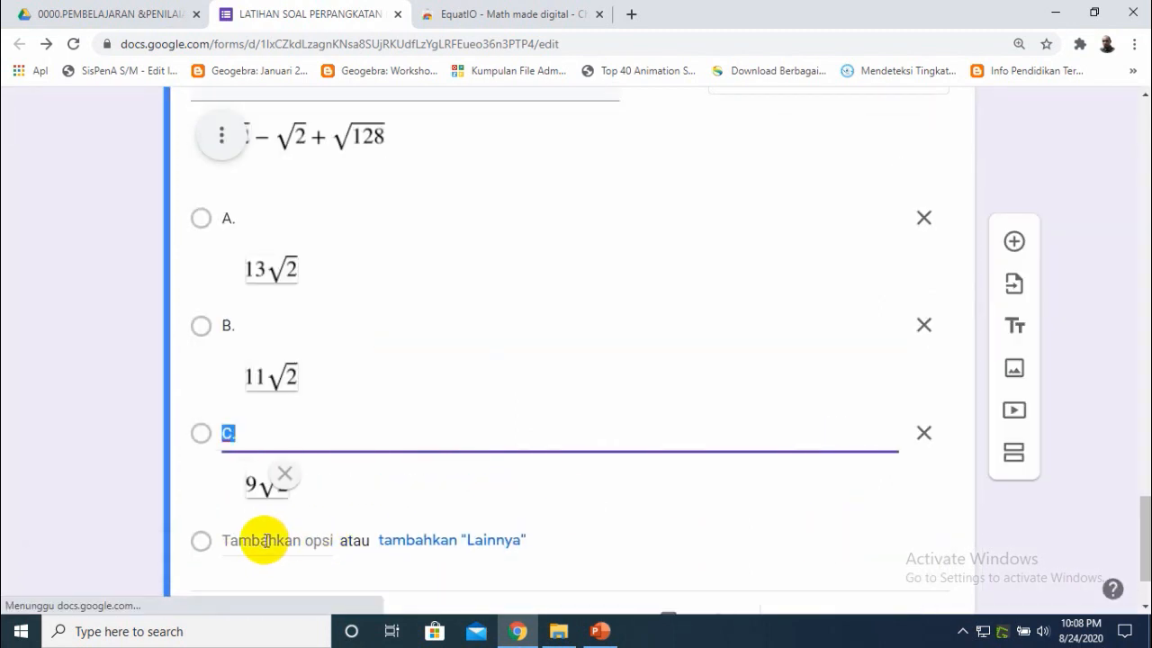
- Add a new answer option labeled D., checking the slide
left_click(267, 540)
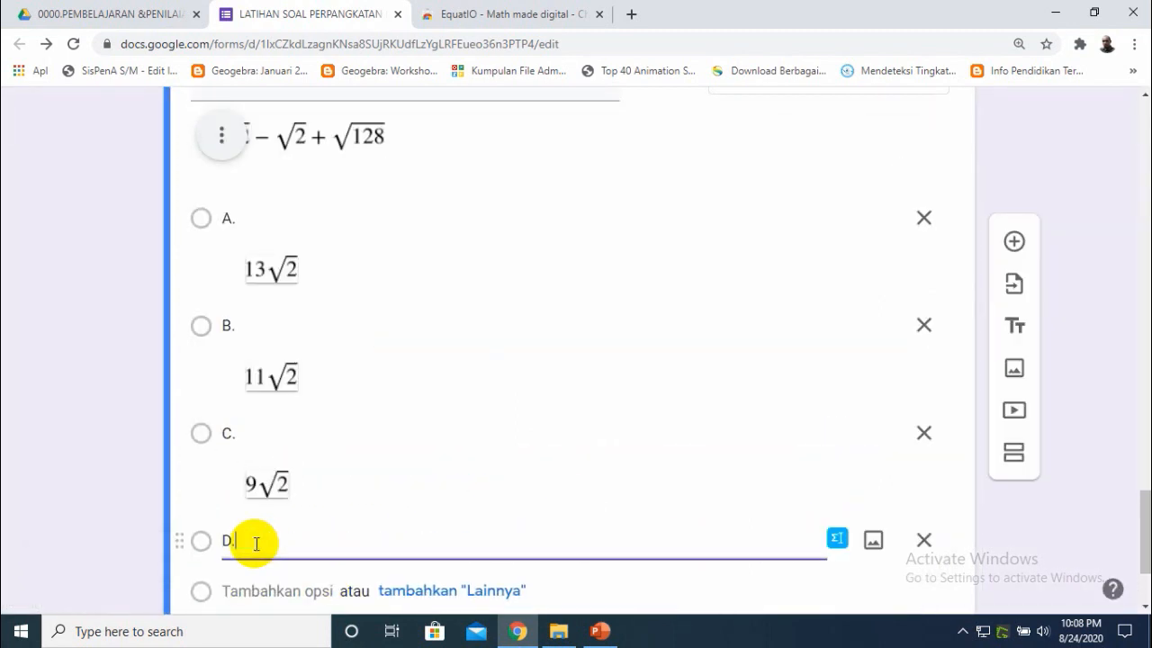
left_click(600, 631)
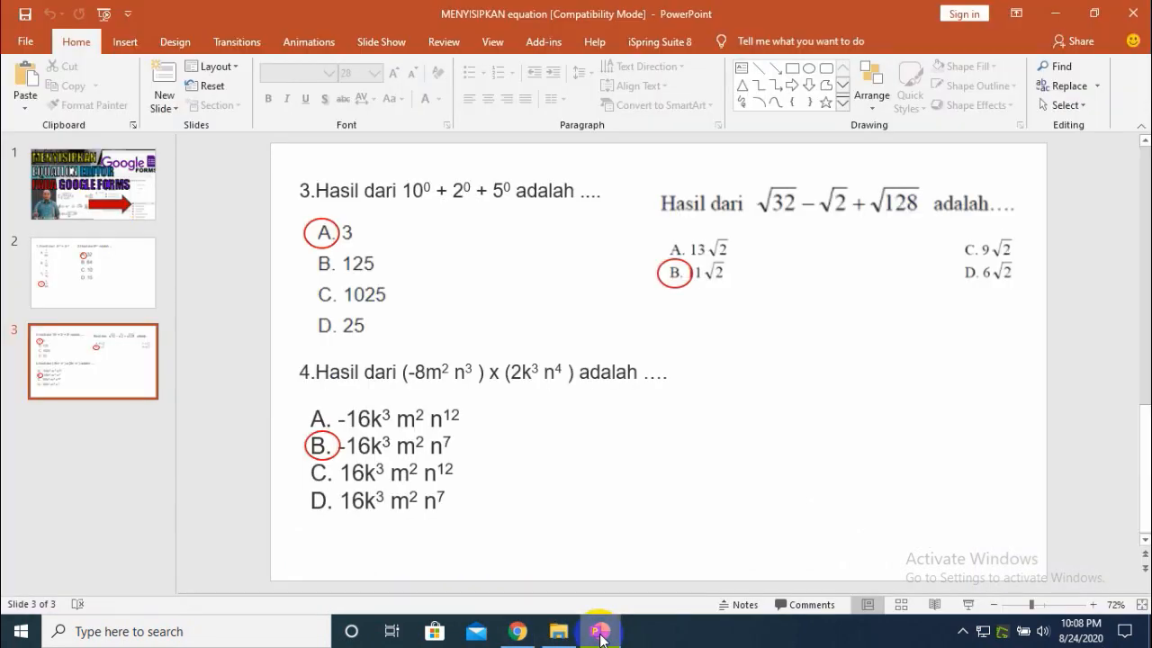
left_click(600, 634)
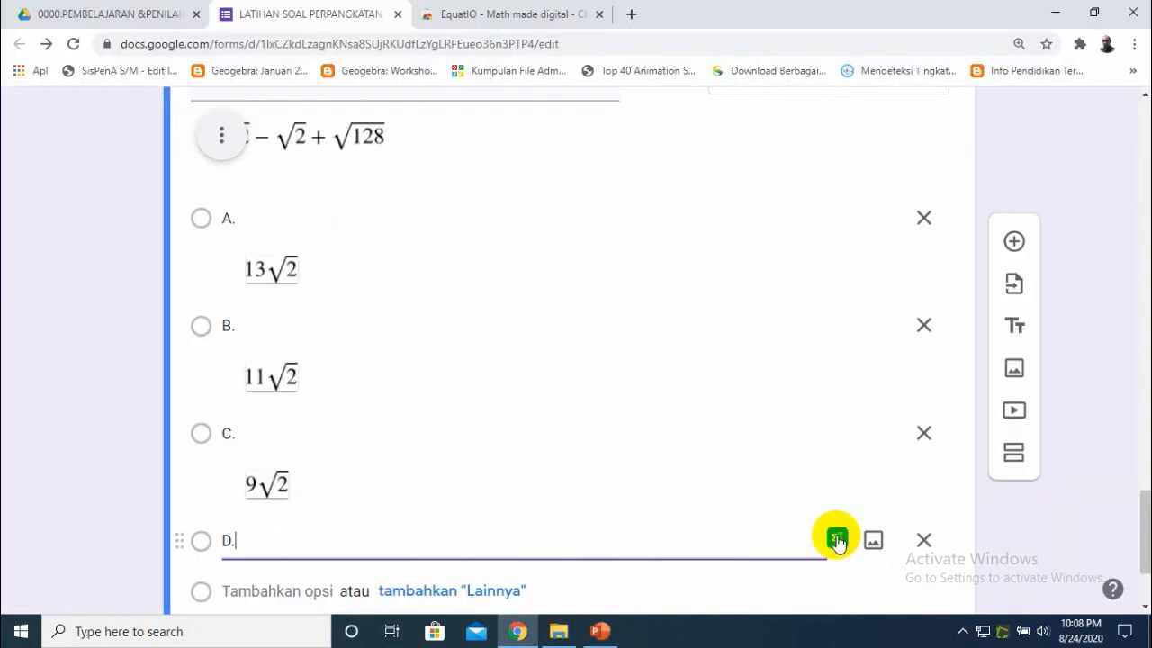
- Open EquatIO for option D, clear the previous expression, handwrite 6√2 and insert it
left_click(836, 540)
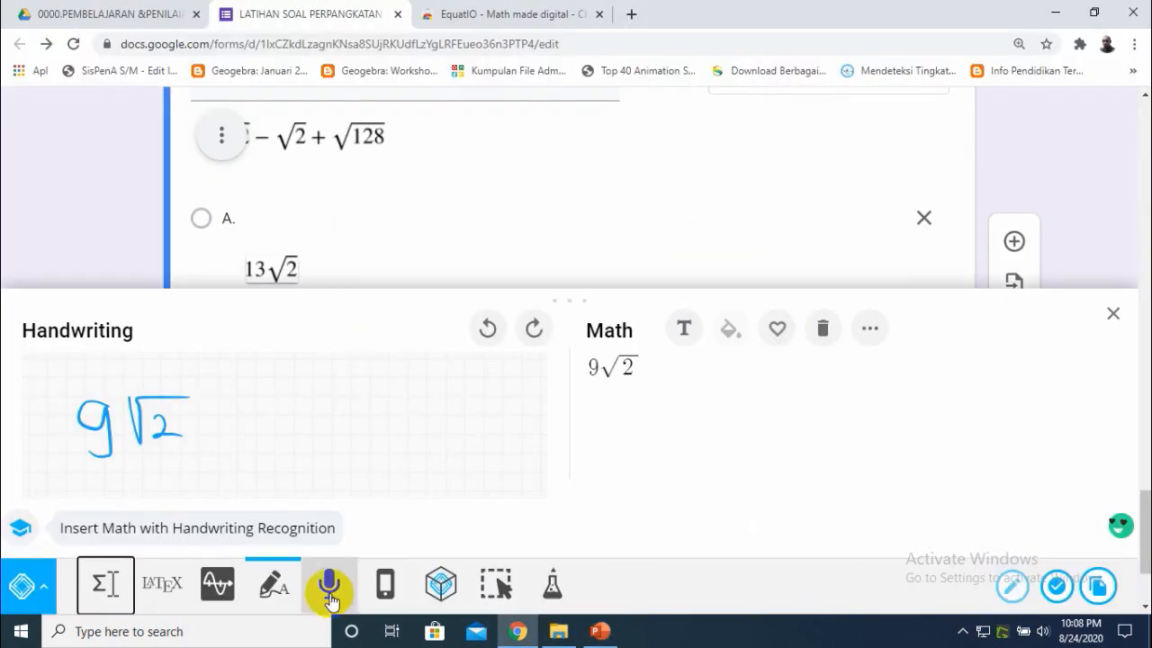
left_click(822, 346)
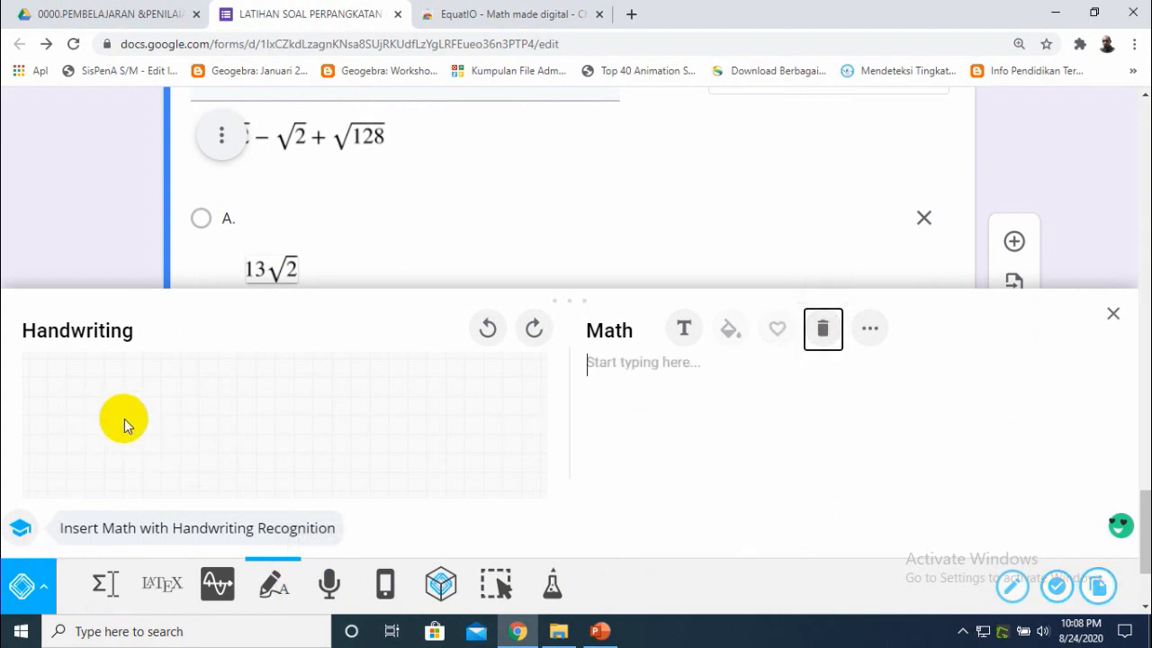
mouse_move(125, 401)
left_mouse_down()
mouse_move(116, 442)
mouse_move(154, 452)
mouse_move(195, 387)
mouse_move(185, 412)
mouse_move(213, 441)
mouse_move(227, 439)
left_mouse_up()
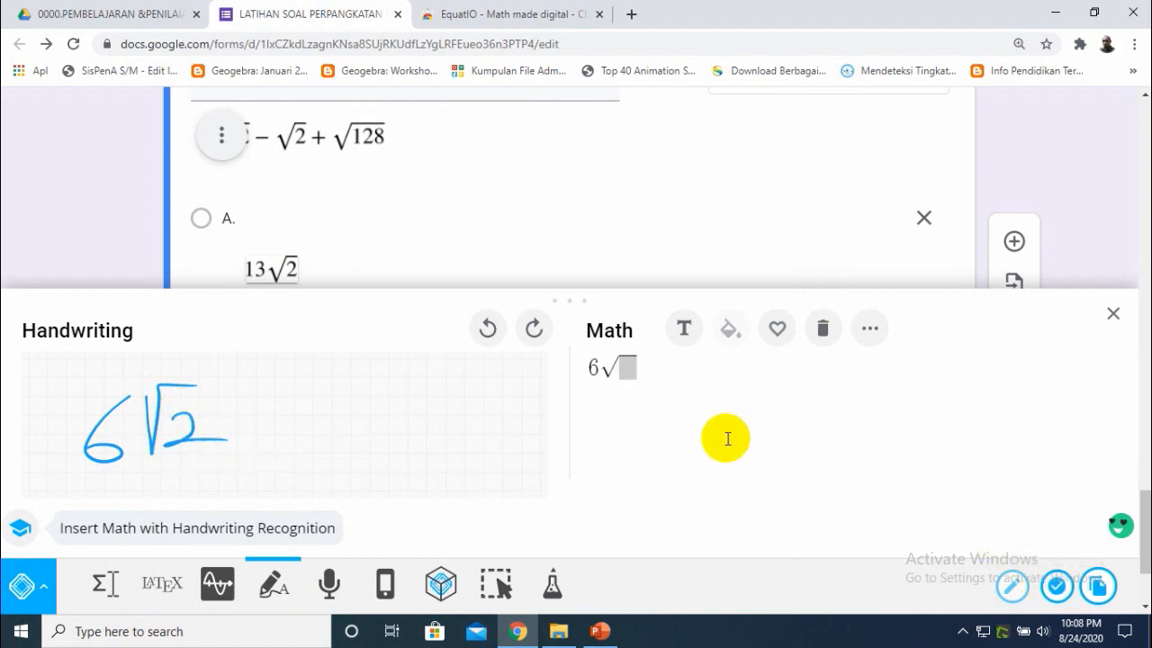
left_click(1055, 586)
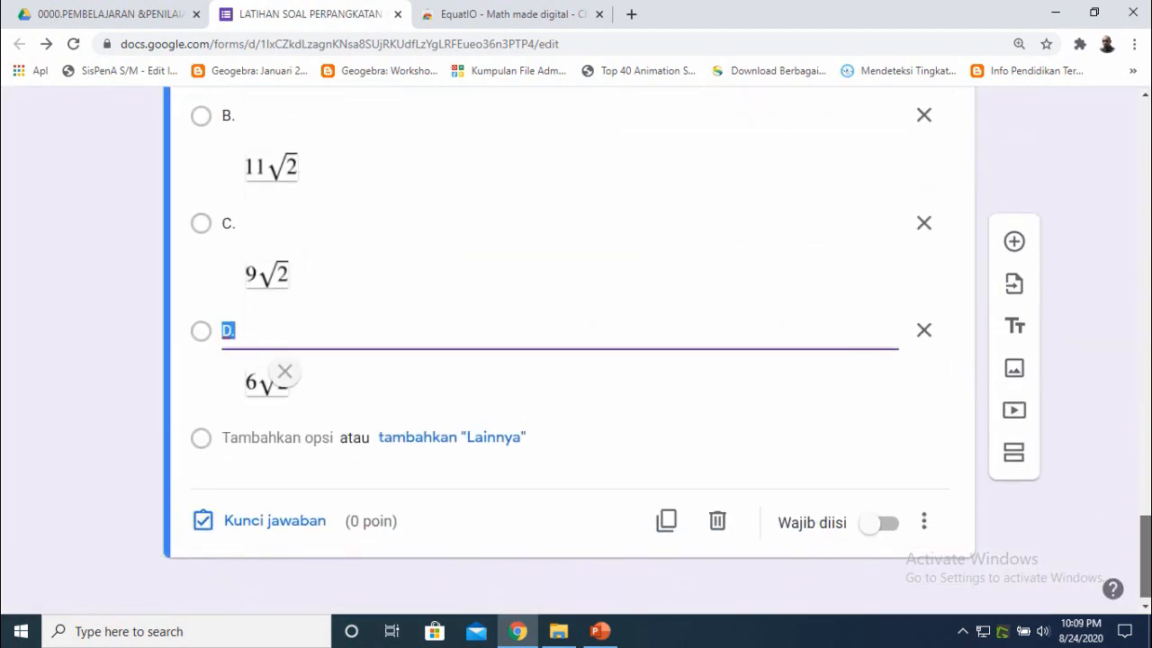
- Open the answer key for the root question and mark option B, 11√2, as the correct answer
left_click(278, 523)
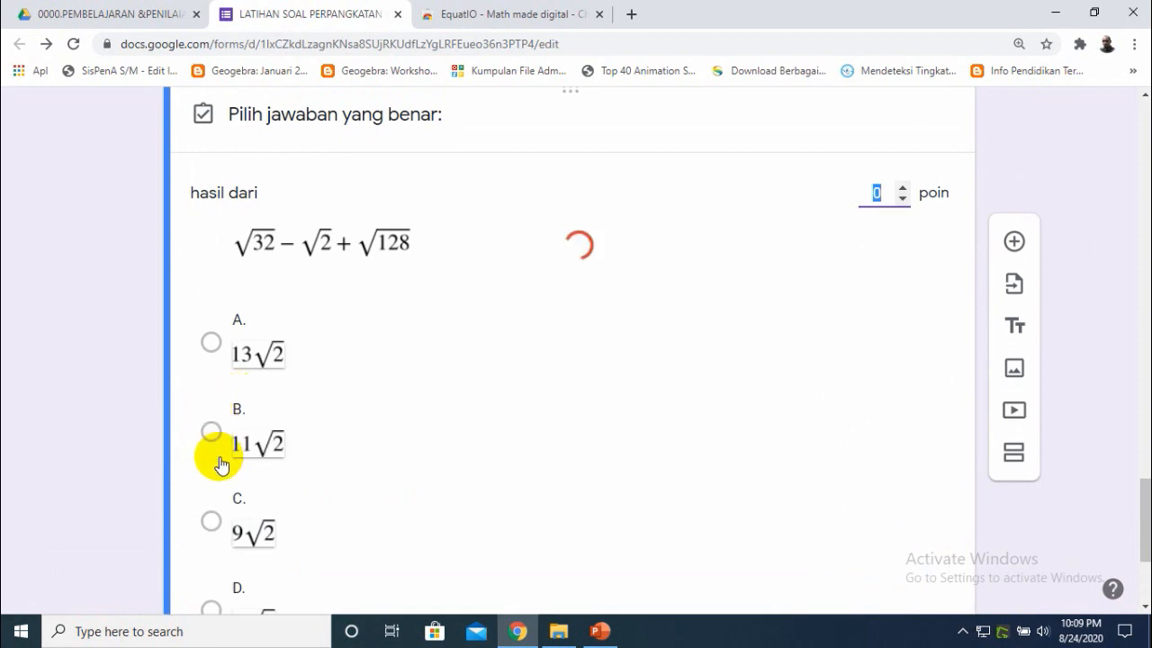
left_click(210, 437)
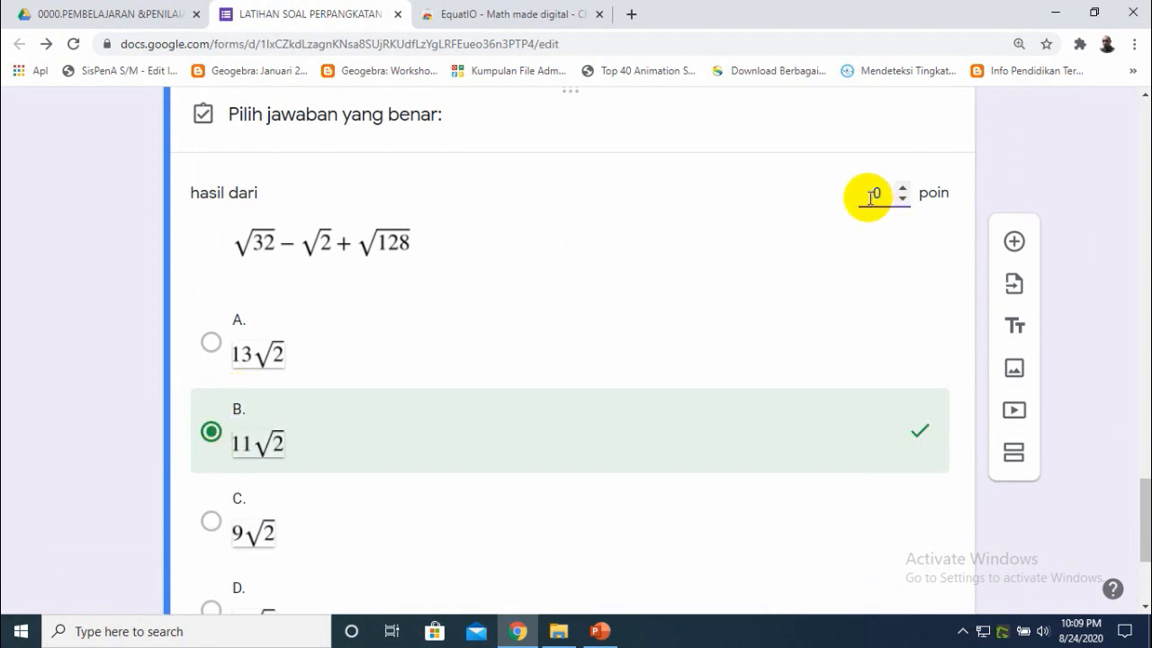
left_click_drag(1147, 504, 1147, 566)
left_click(936, 523)
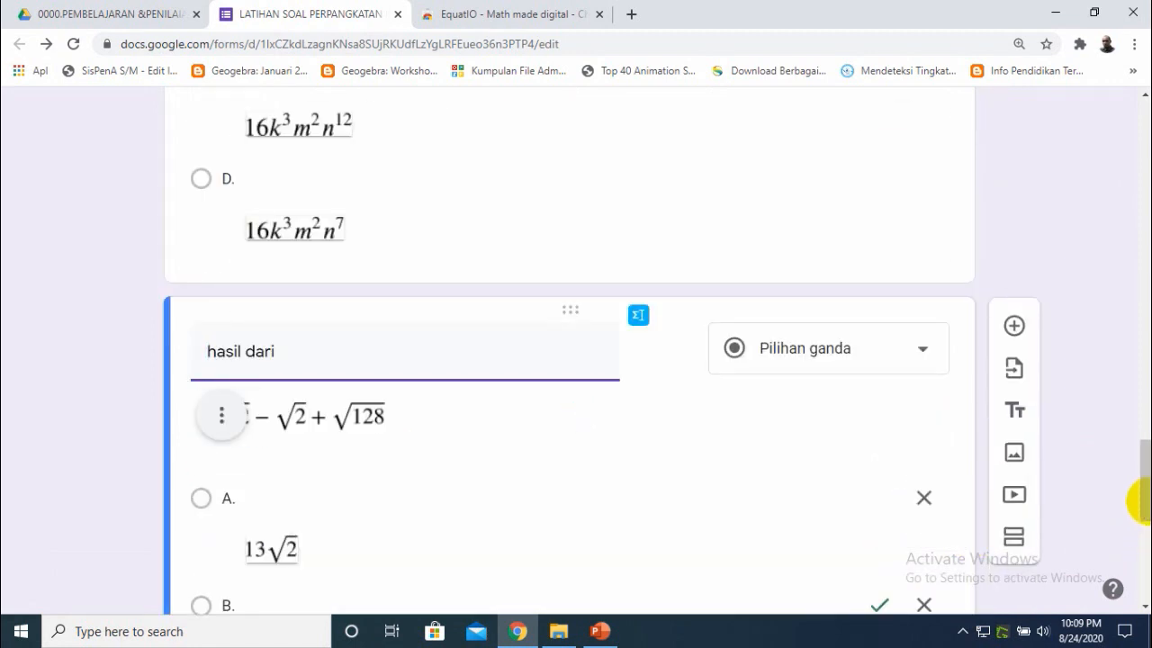
- Open the send dialog, choose sharing by link with a shortened URL, and copy the link
left_click_drag(1146, 492, 1140, 288)
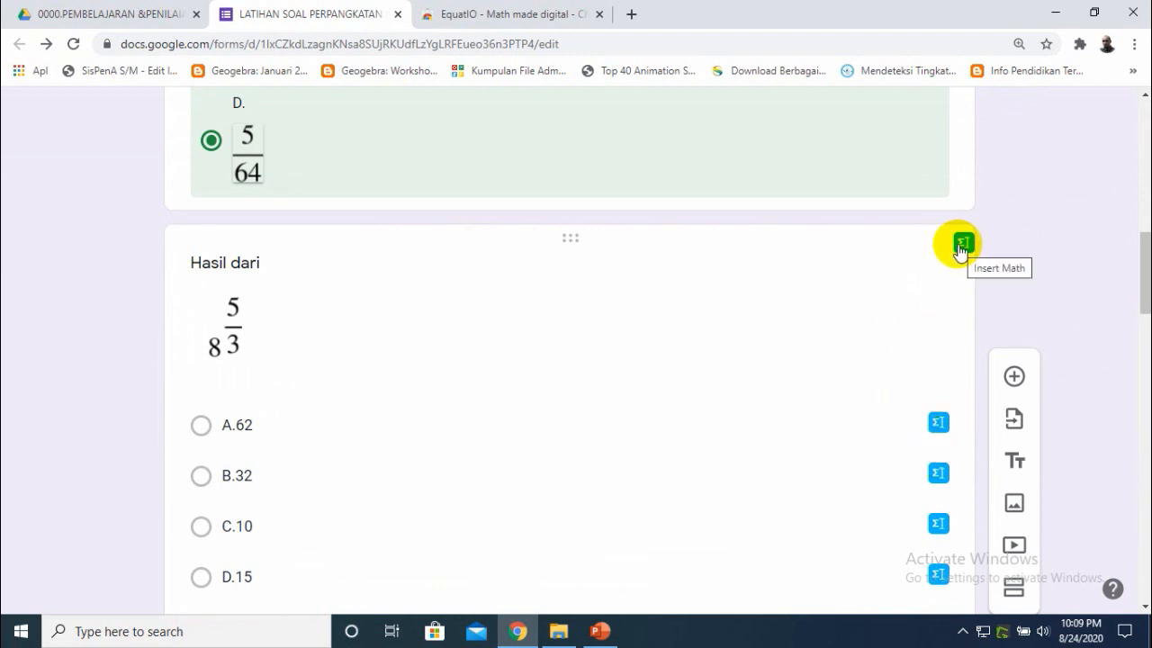
left_click_drag(1141, 290, 1134, 153)
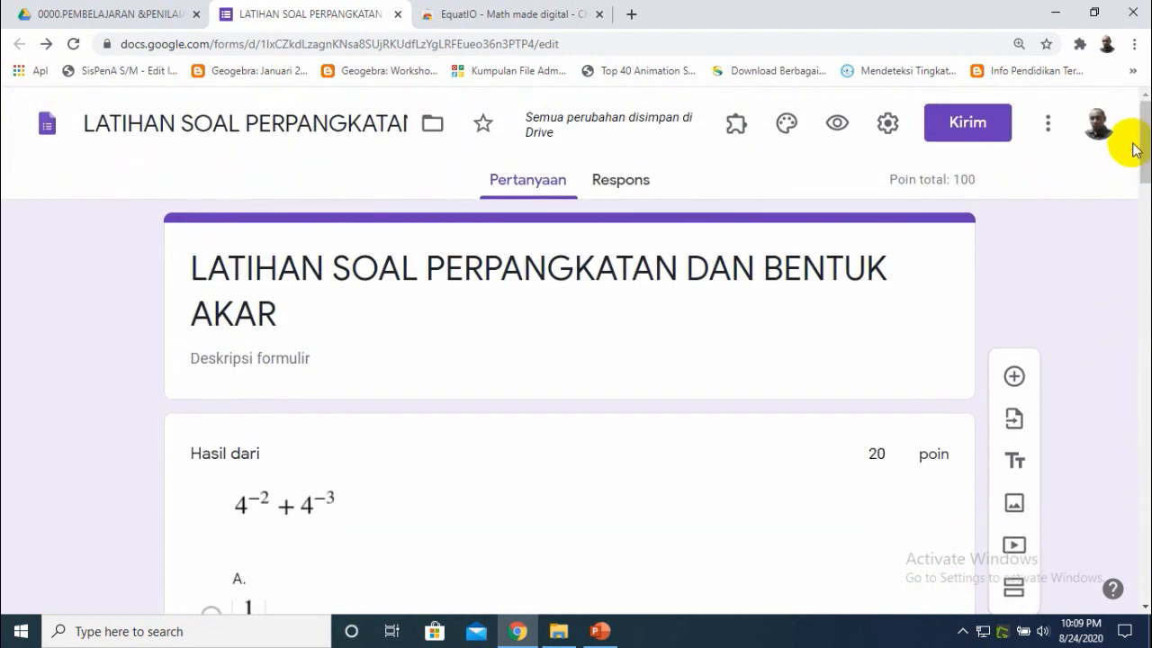
left_click(939, 131)
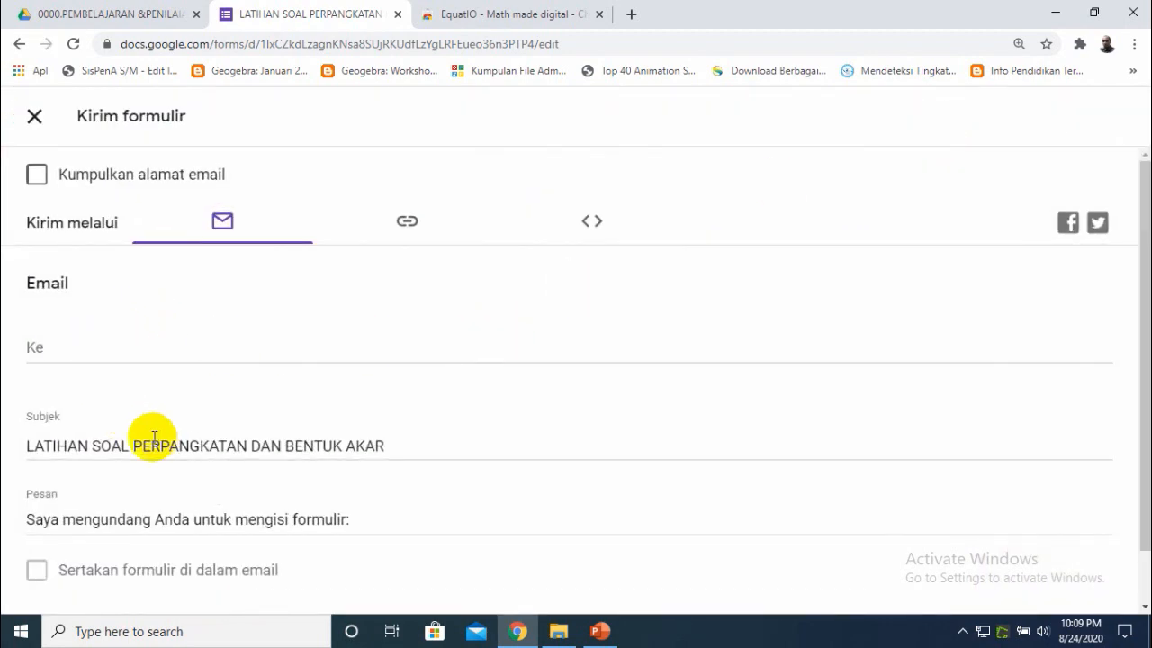
left_click(412, 222)
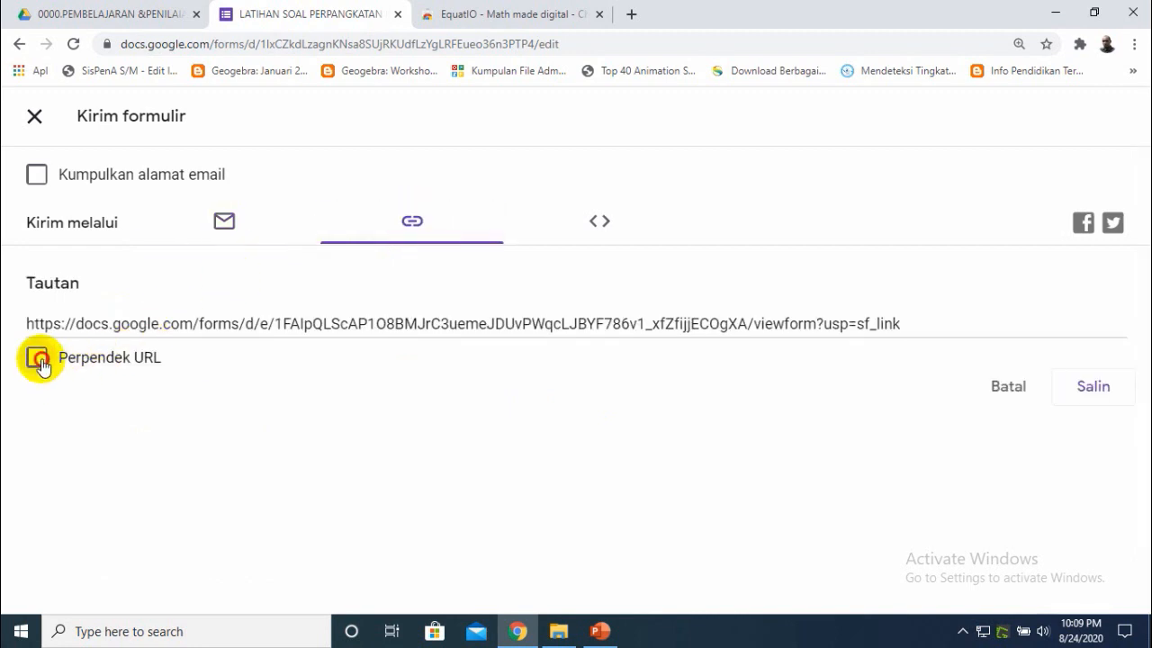
left_click(38, 359)
left_click(1085, 390)
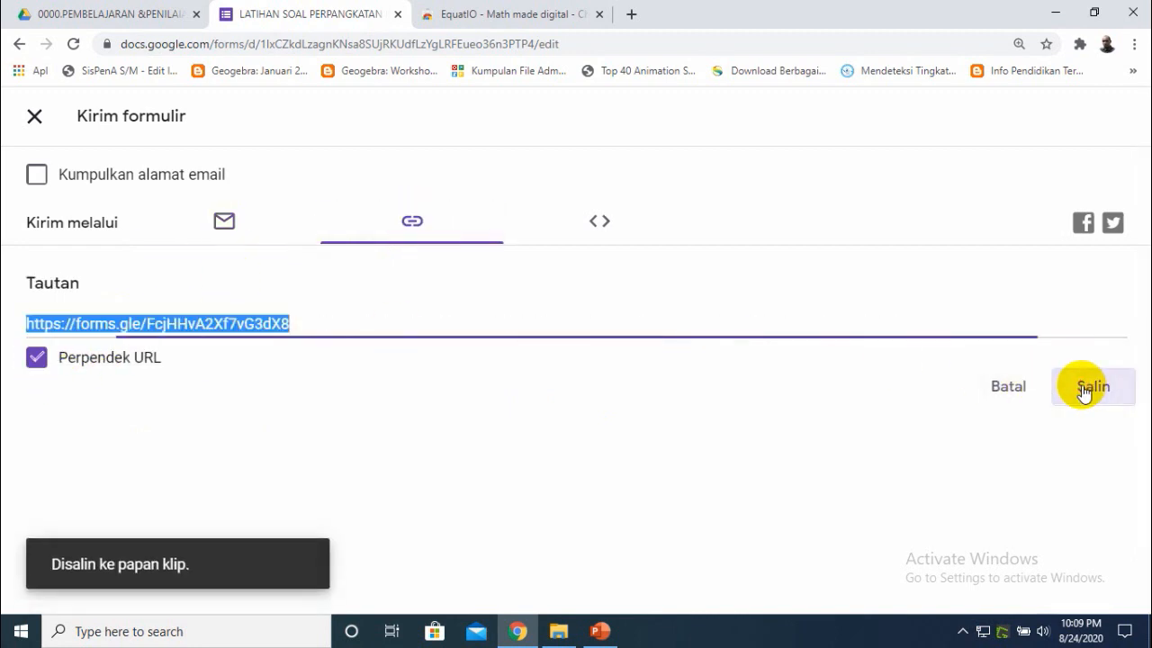
- Open the copied form link in a new browser tab
left_click(631, 17)
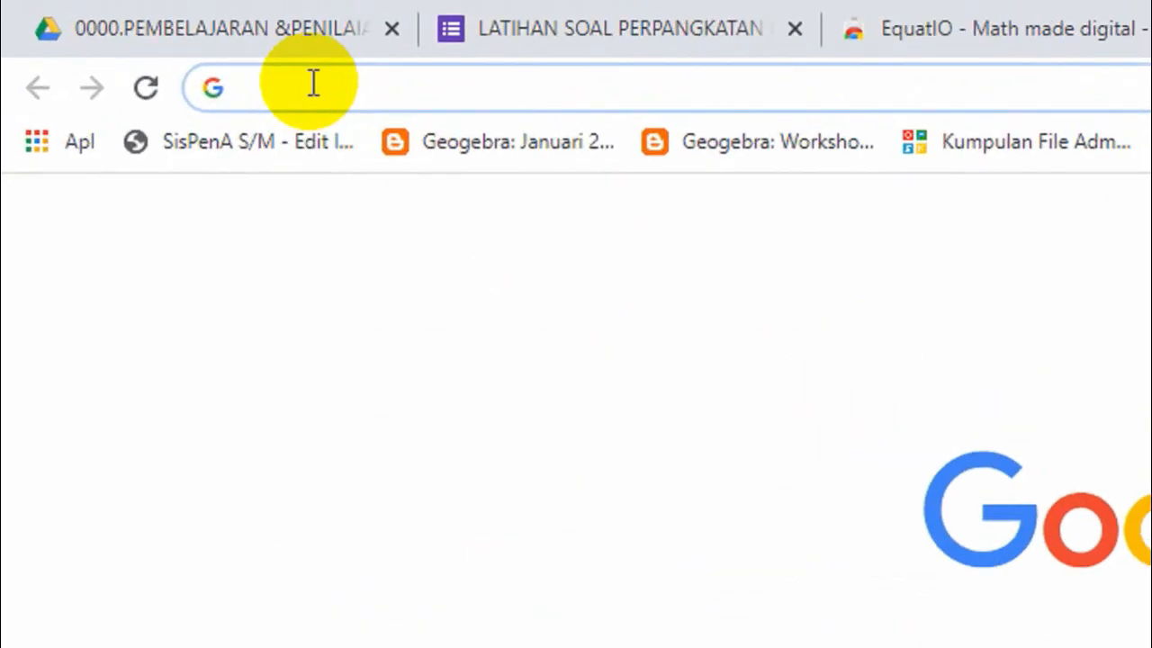
type("https://forms.gle/FcjHHvA2Xf7vG3dX8")
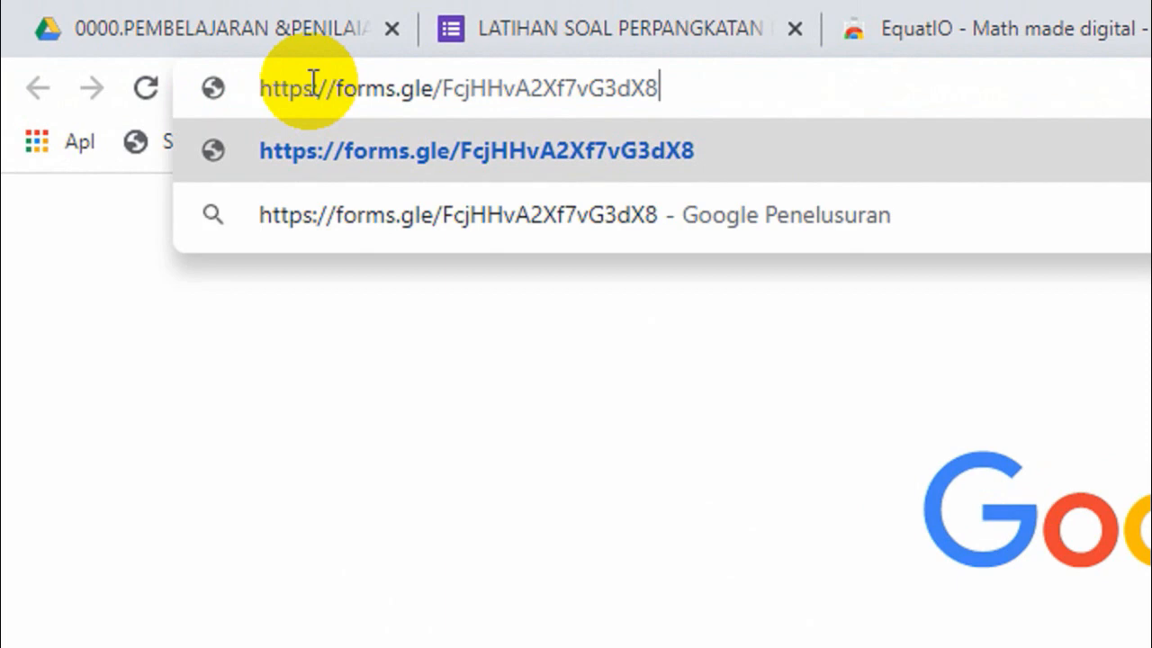
key("Return")
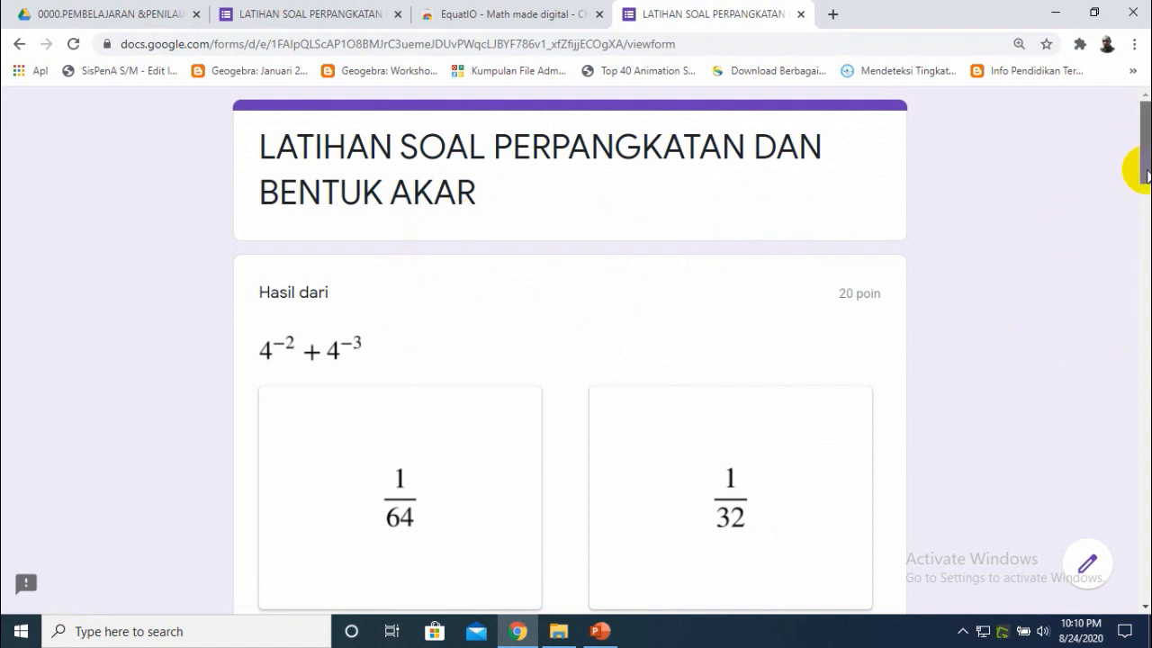
- Answer the first two quiz questions as a respondent, choosing D (5/64) and B.32
left_click_drag(1146, 173, 1147, 204)
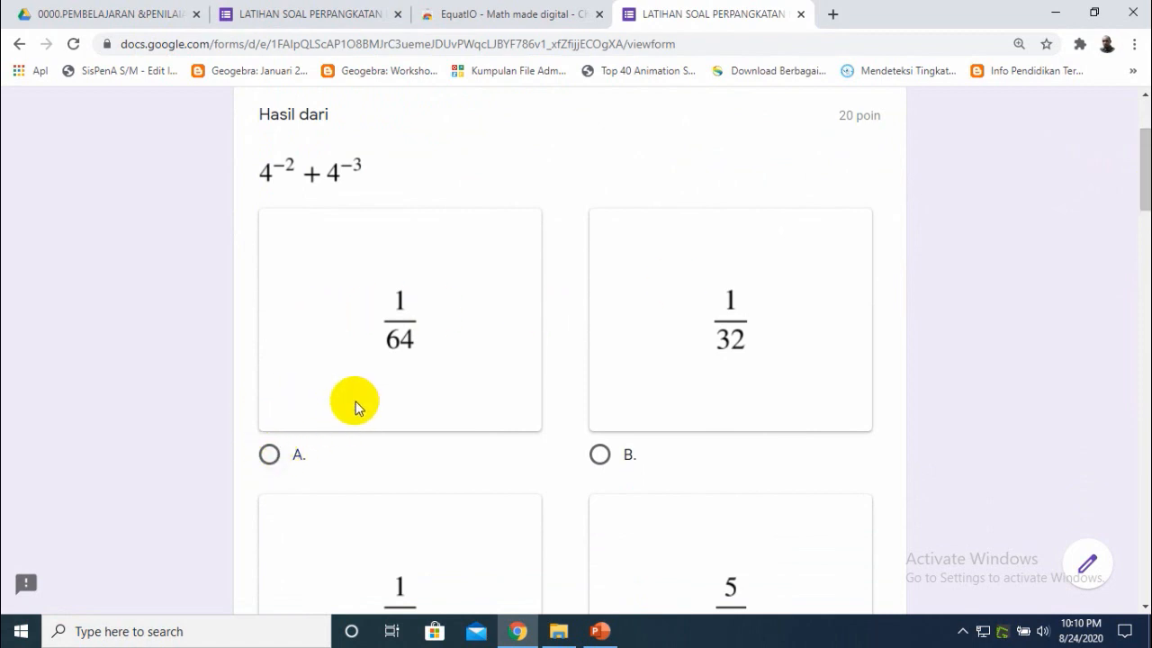
left_click(1146, 205)
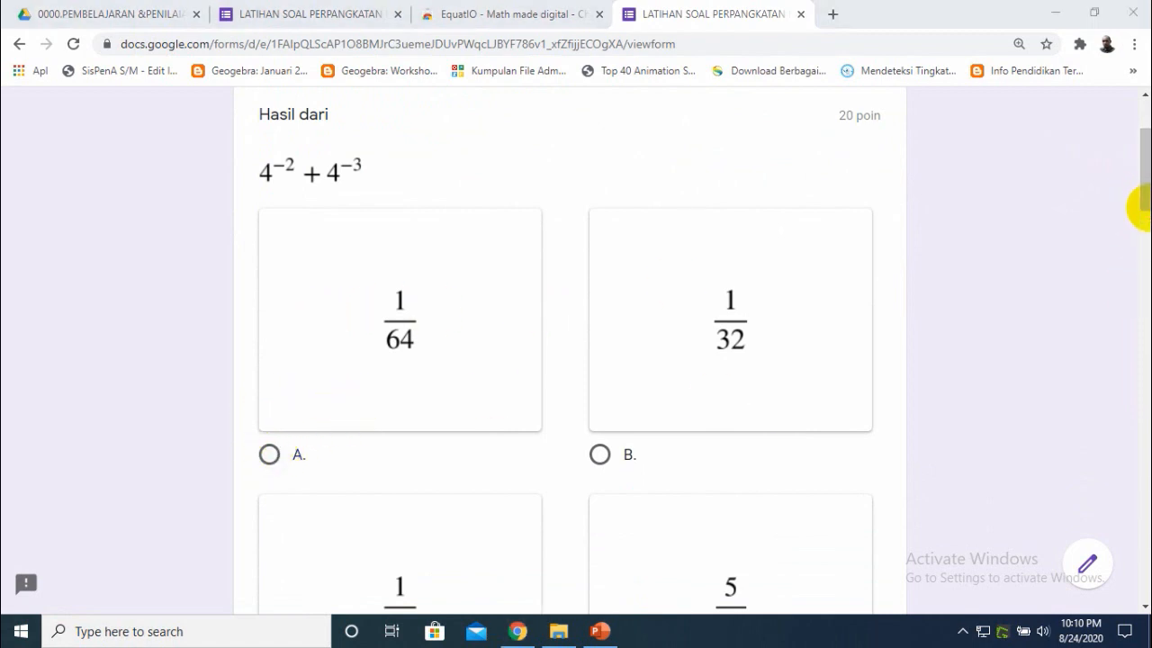
left_click_drag(1140, 206, 1144, 242)
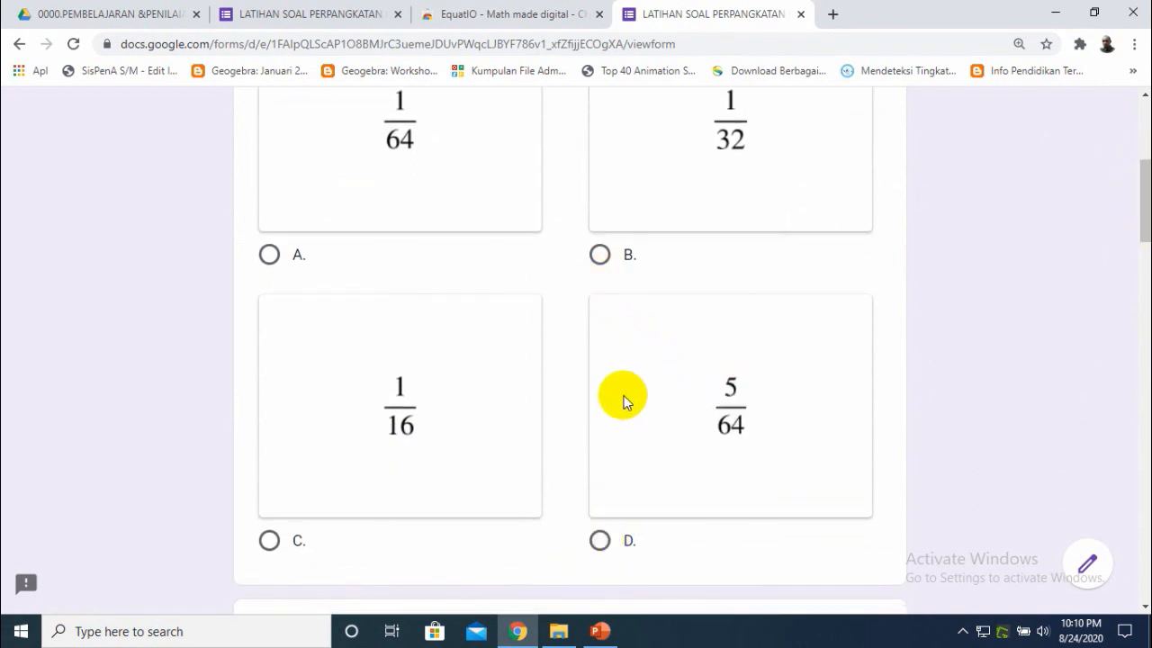
left_click(660, 435)
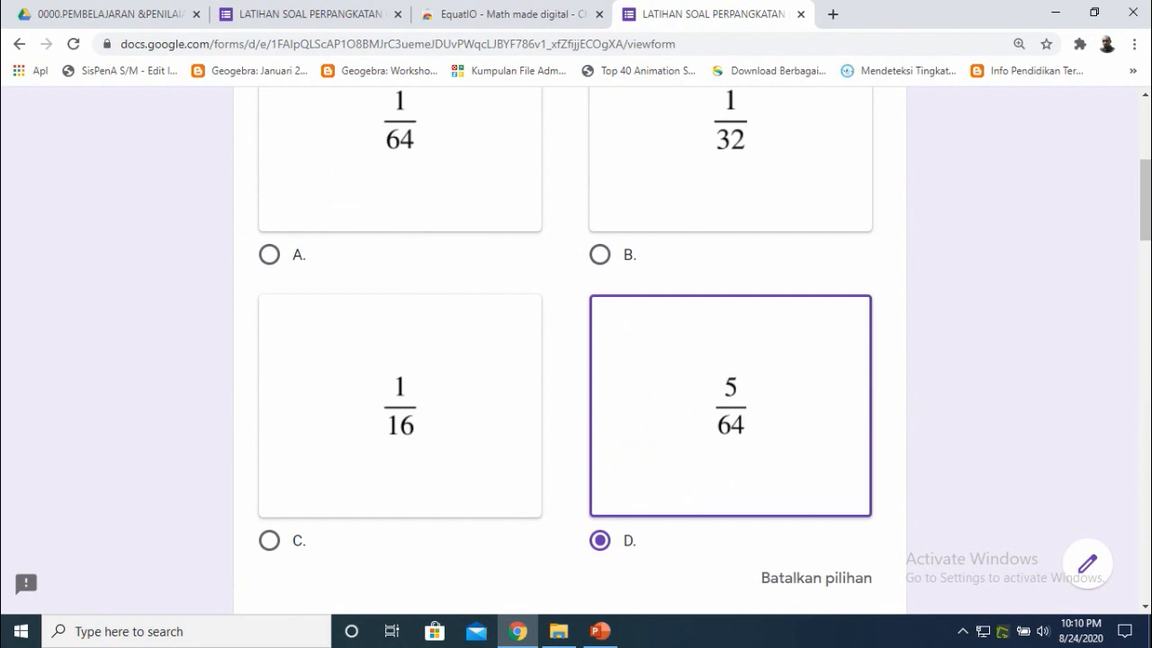
scroll(1142, 226, "down", 6)
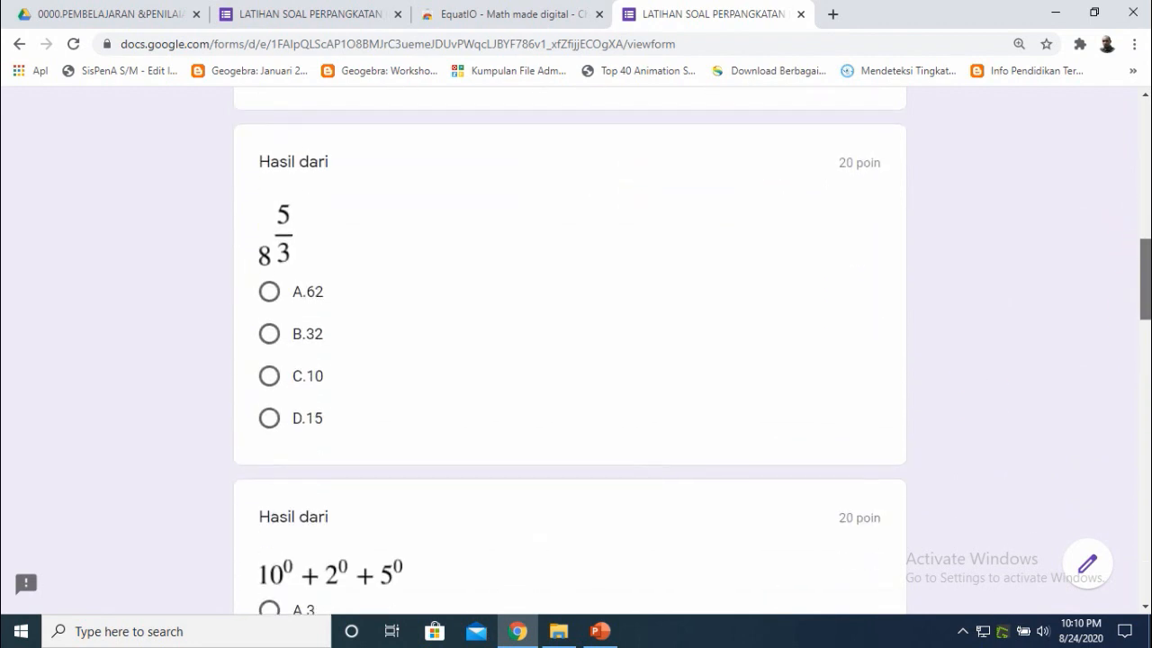
left_click(270, 333)
- Answer the remaining questions with A.3, option A and option B (11√2), then submit the quiz
scroll(1143, 303, "down", 4)
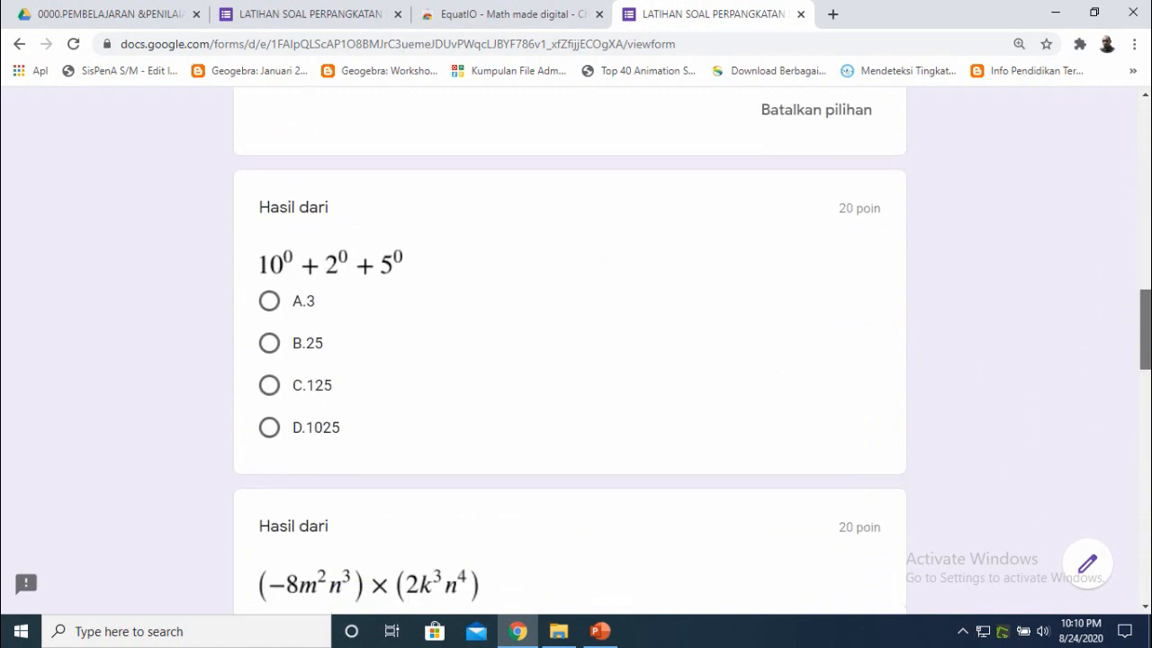
left_click(271, 281)
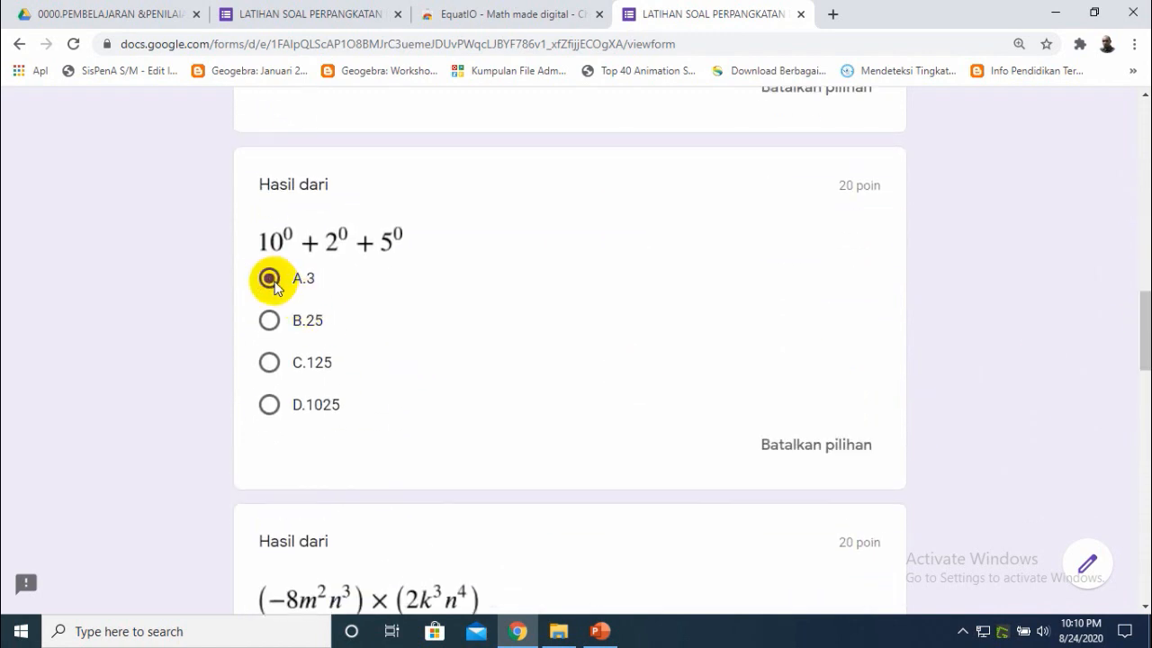
left_click_drag(1145, 356, 1139, 389)
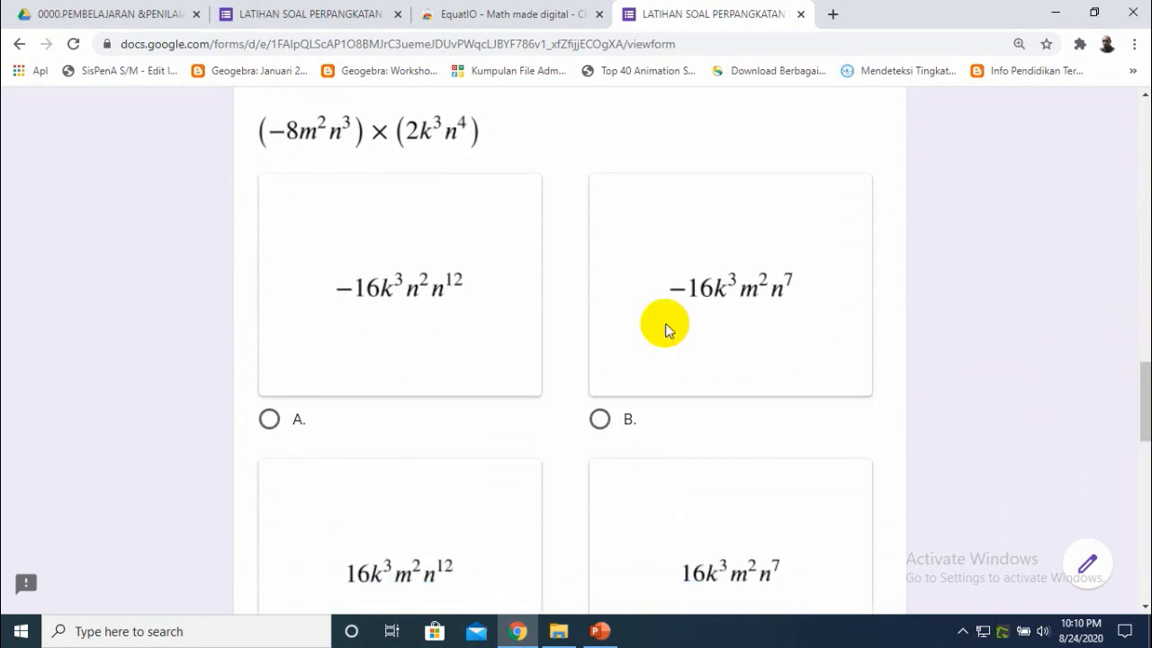
left_click(270, 421)
left_click_drag(1143, 409, 1143, 534)
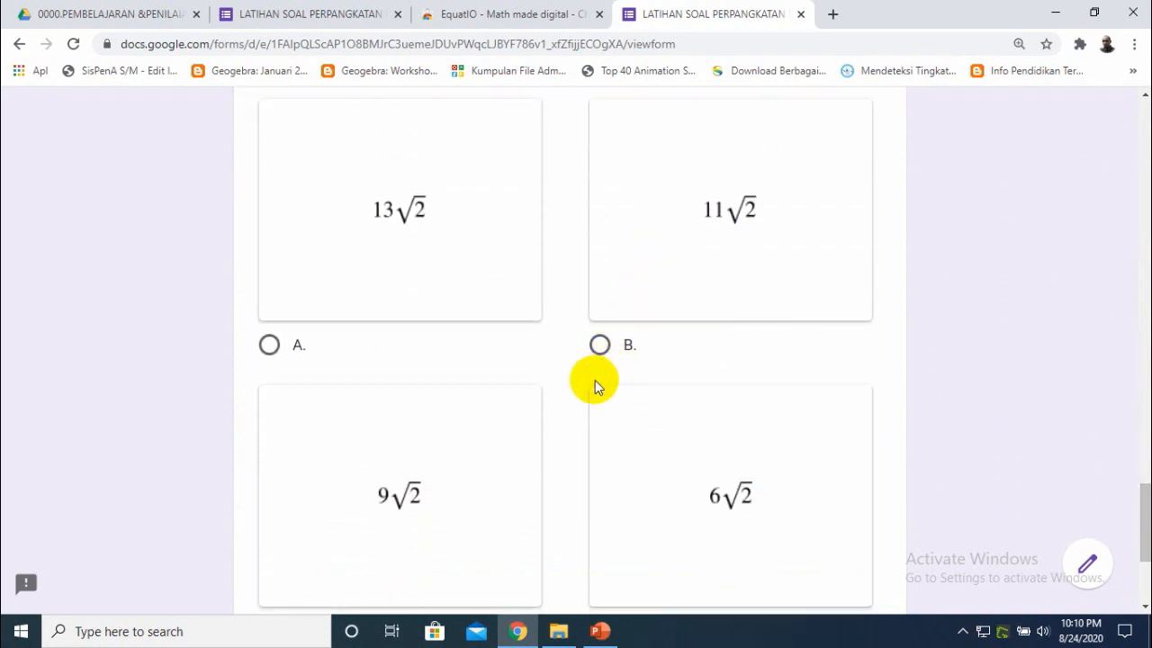
left_click(599, 344)
left_click_drag(1143, 498, 1145, 555)
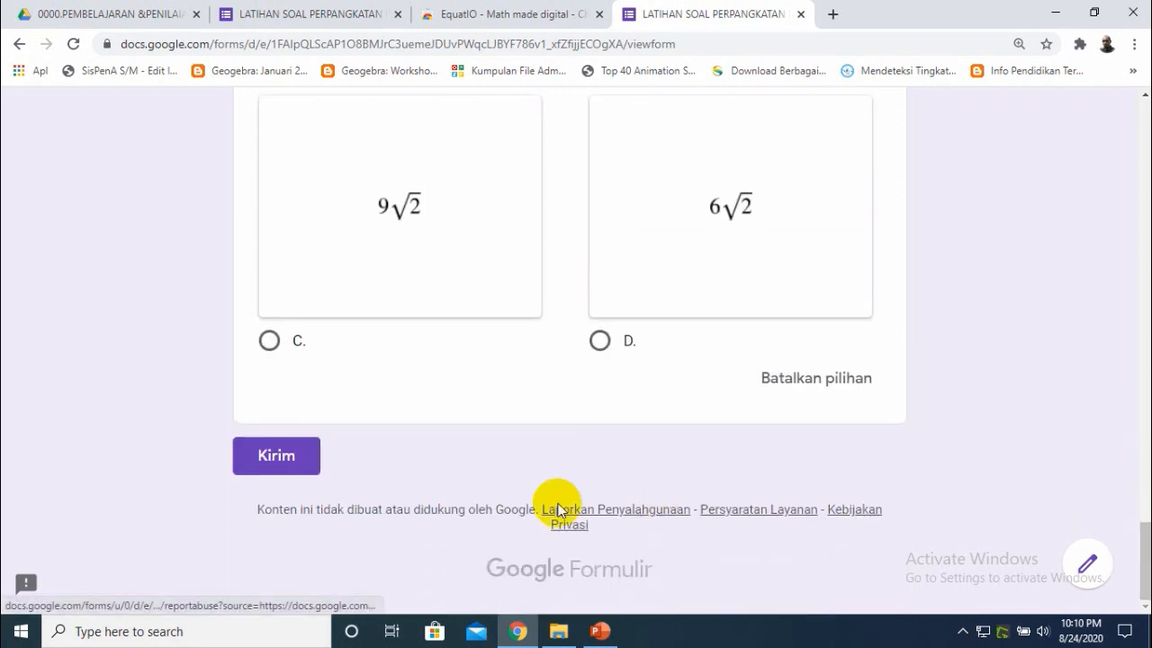
left_click(291, 459)
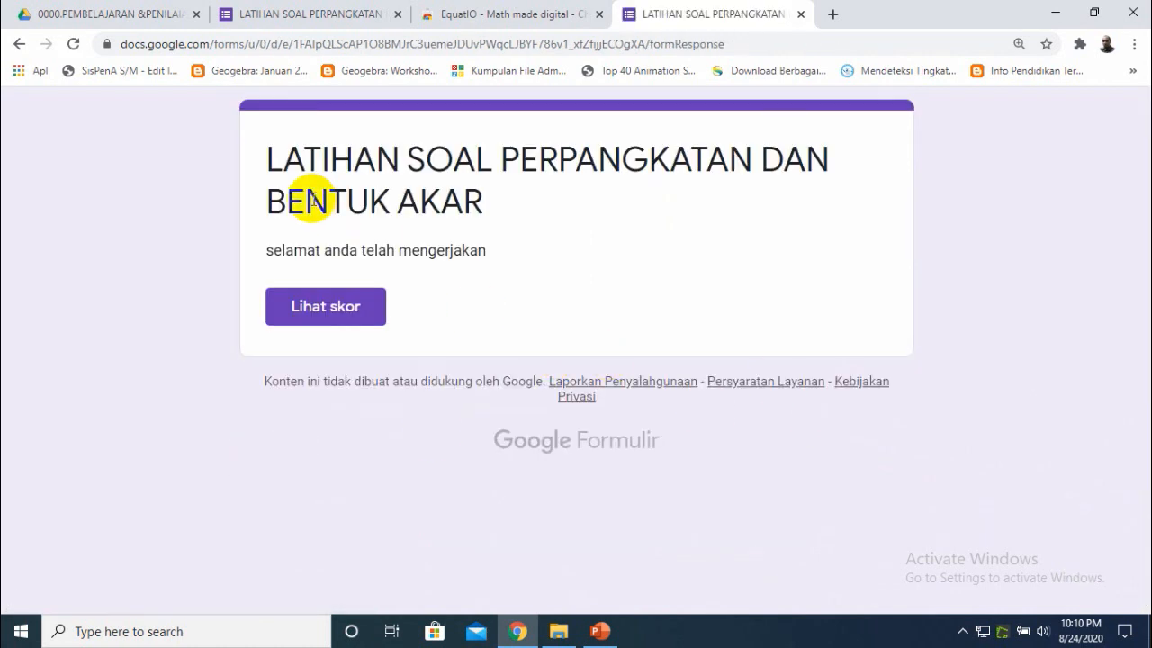
- View the score of the submitted quiz response
left_click(333, 308)
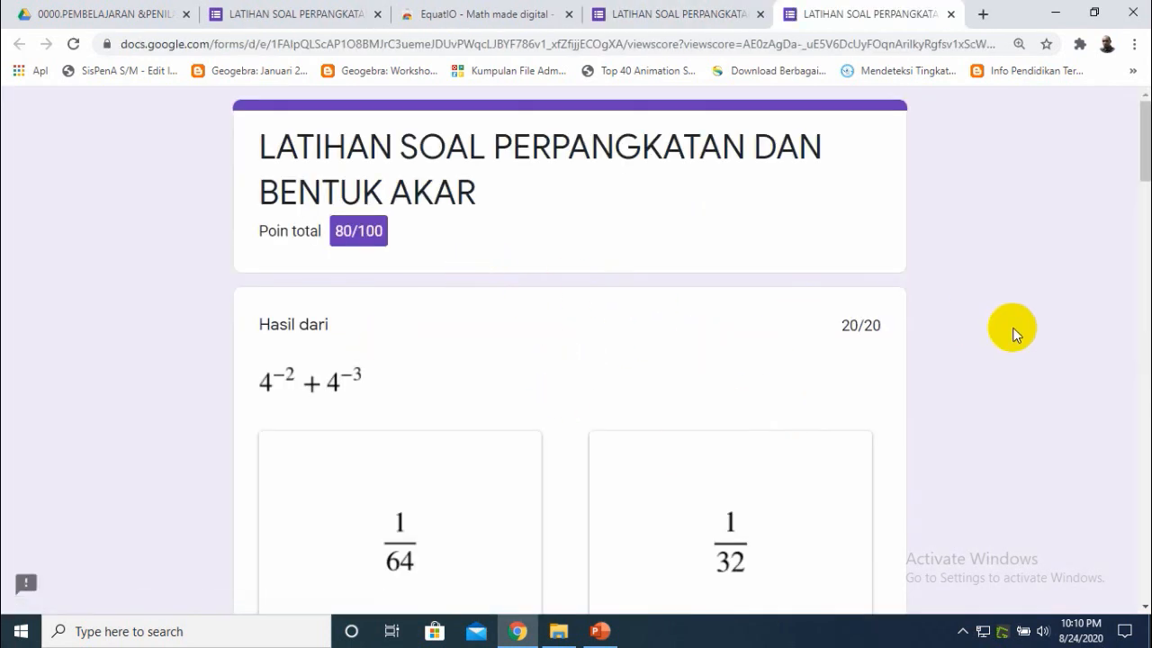
mouse_move(1138, 164)
left_mouse_down()
mouse_move(1143, 558)
mouse_move(1149, 151)
left_mouse_up()
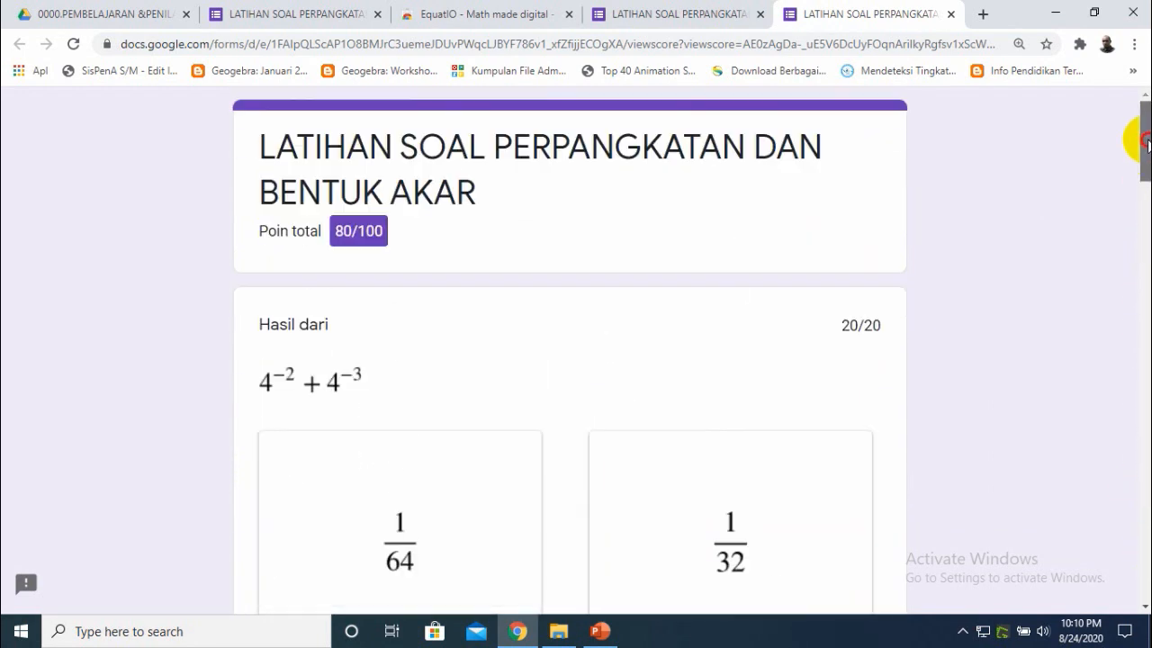
- Close both response tabs, return to the form editor, and close the send dialog
left_click(950, 14)
left_click(801, 14)
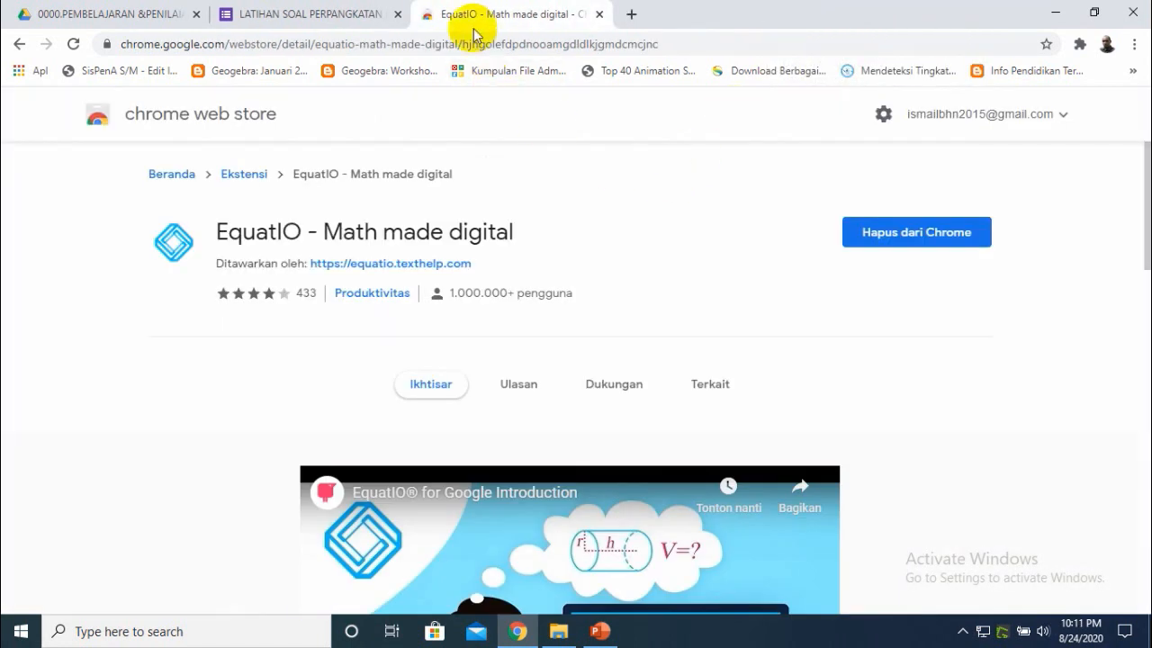
left_click(329, 21)
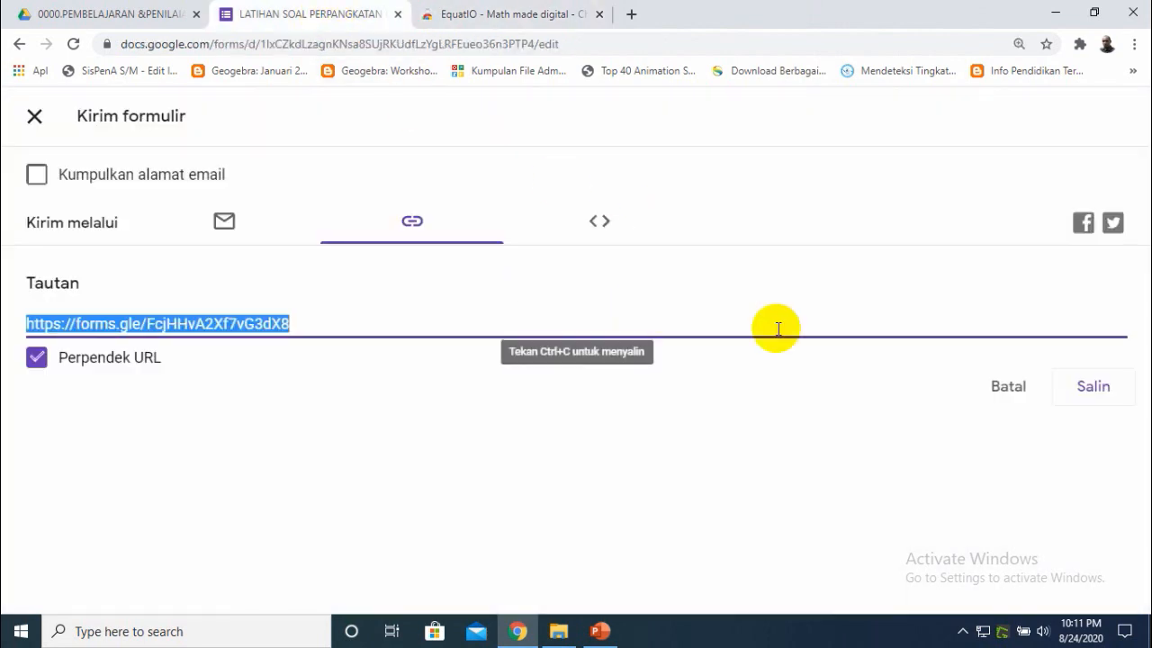
left_click(34, 115)
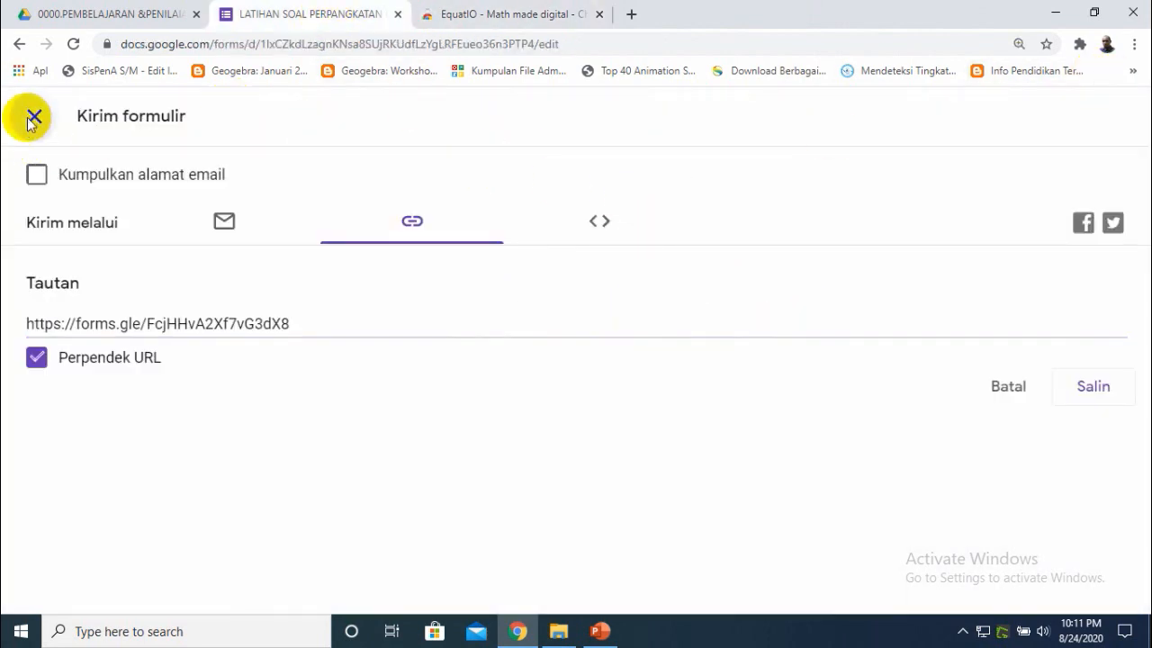